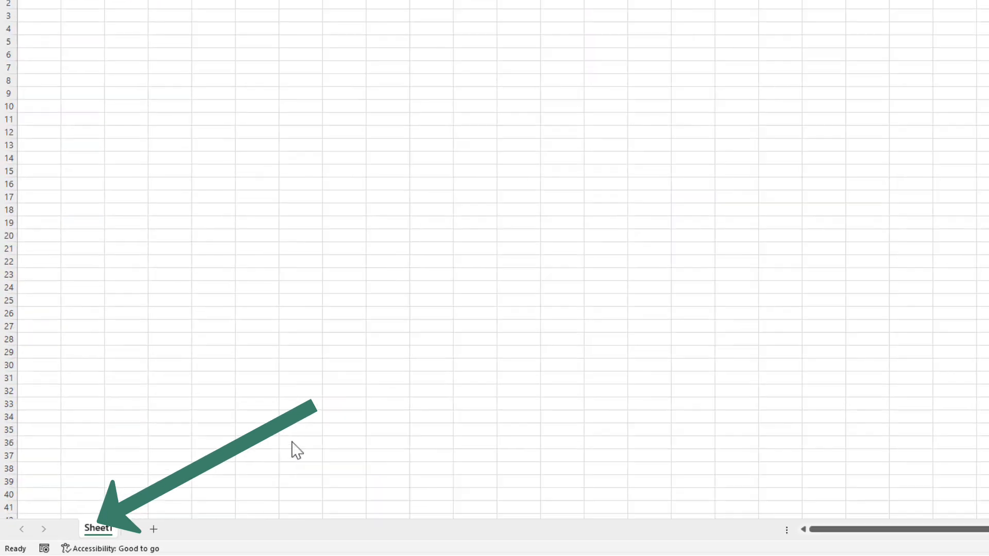
Rename the worksheet Sheet1 as MySheet
double_click(73, 536)
type("MySheew")
key("BackSpace")
type("t")
key("Return")
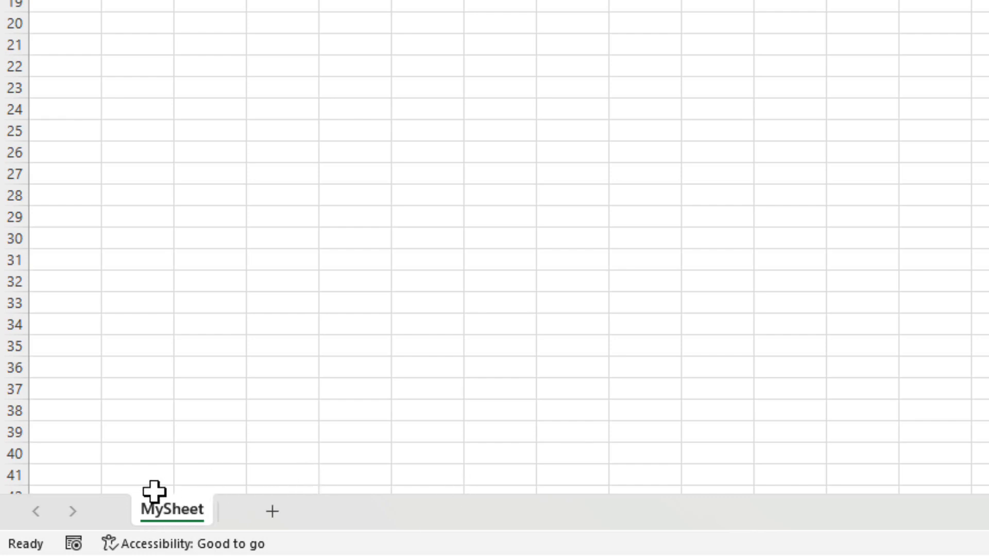
Create a copy of MySheet placed at the end of the sheets in Book1
right_click(161, 518)
left_click(253, 294)
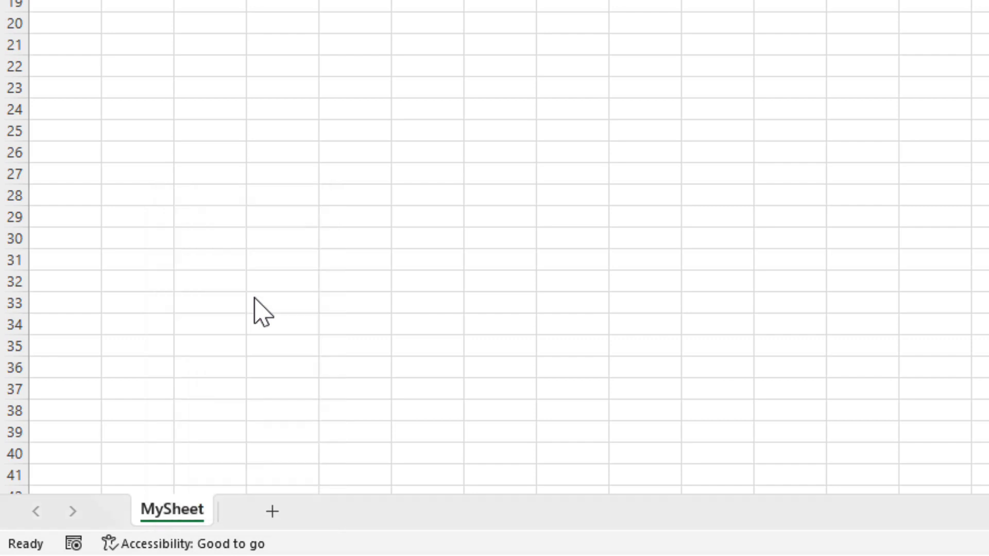
left_click(160, 308)
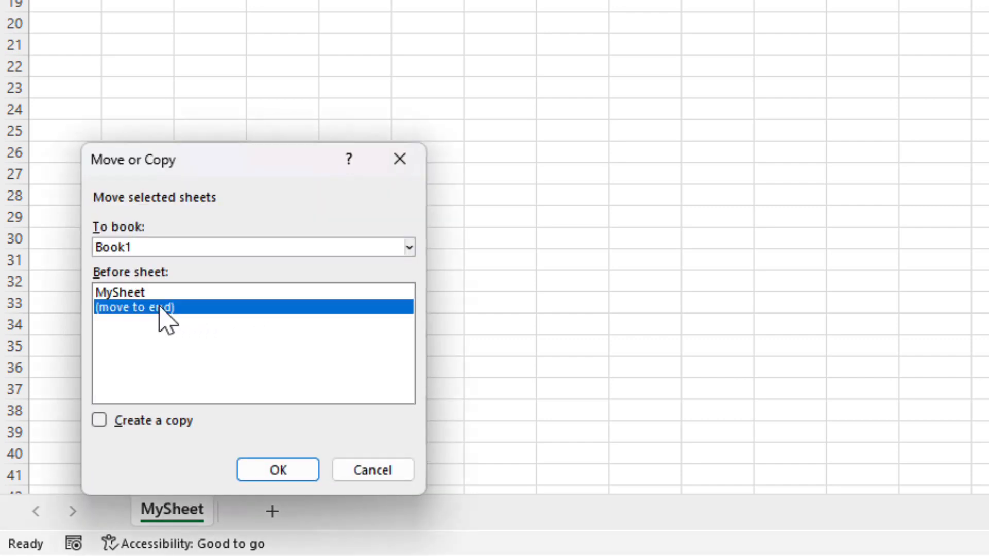
left_click(99, 420)
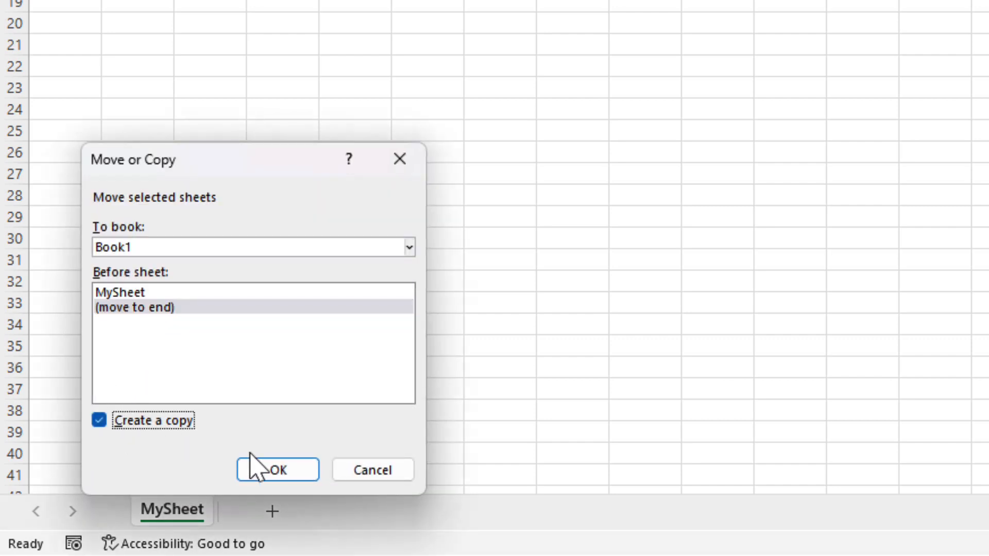
left_click(277, 474)
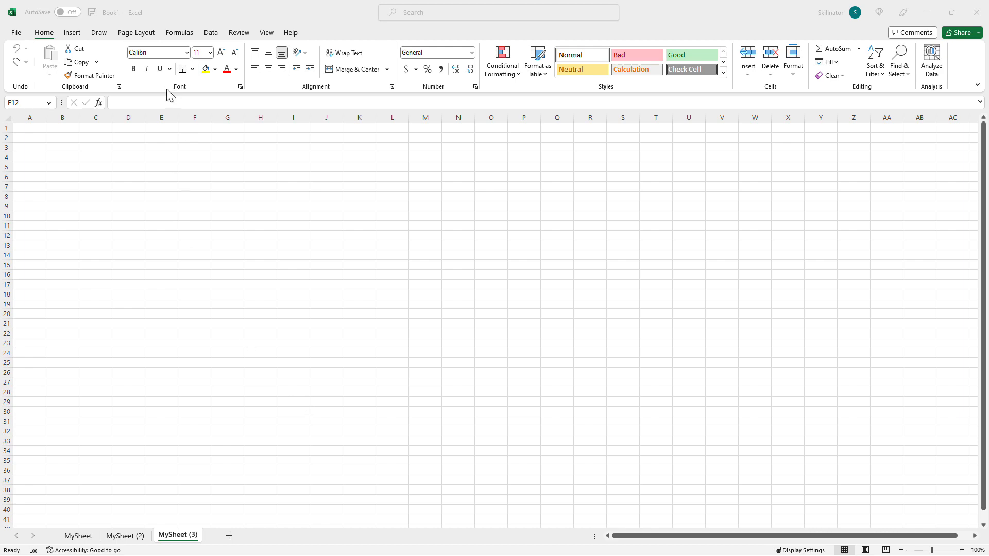
Highlight column E together with row 6 and select their intersection, cell E6
left_click(160, 119)
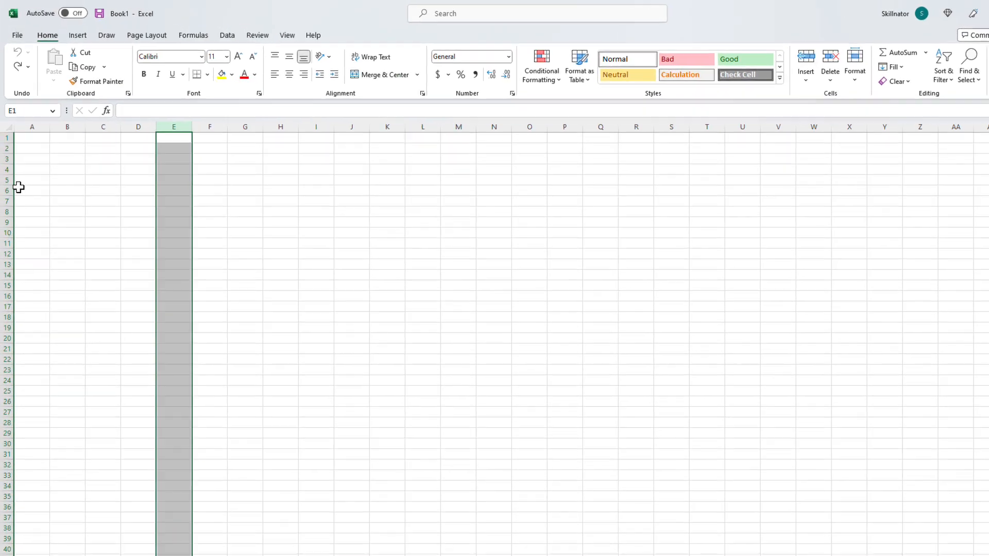
left_click(6, 177, "ctrl")
left_click(168, 177)
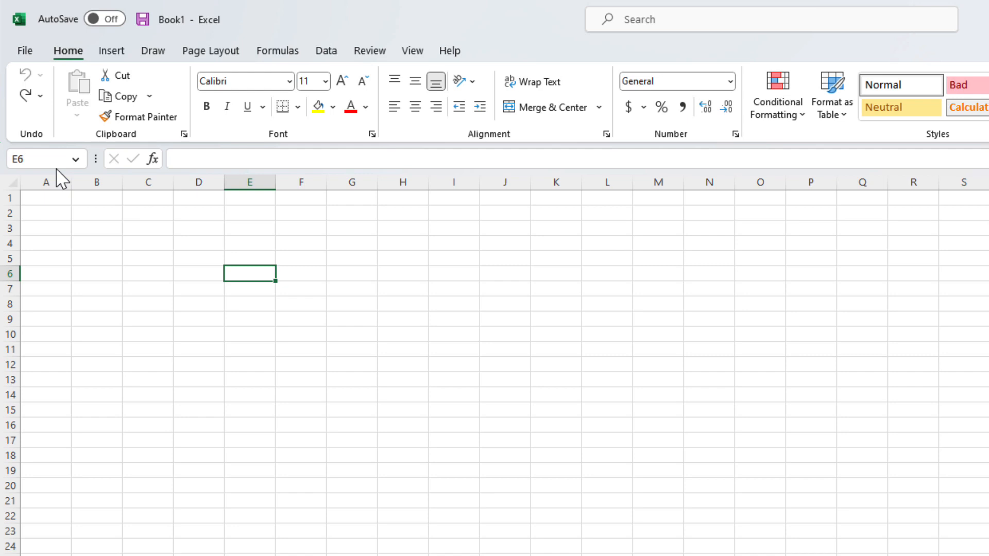
Enter the text Skillnator in cell E6 and replace it with the number 4
type("Skillnator")
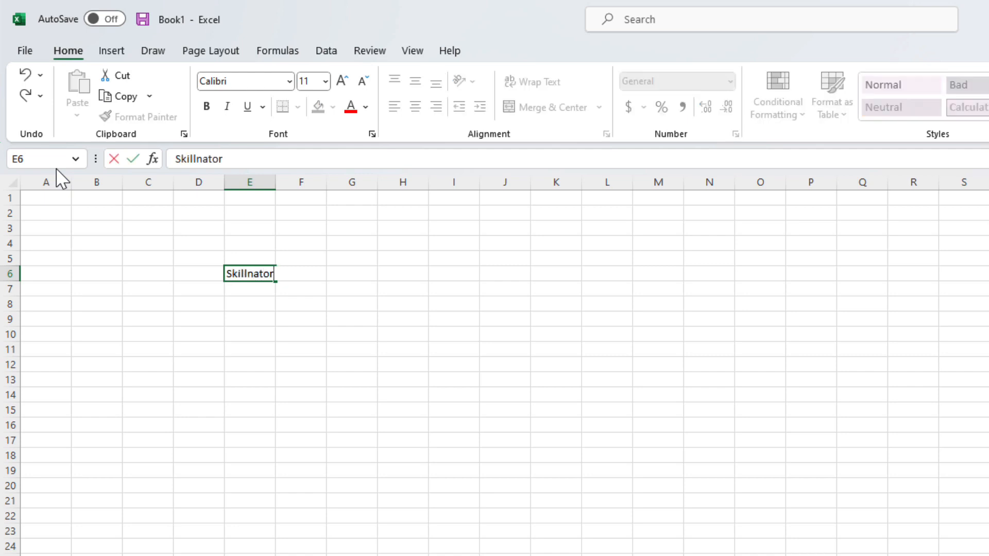
key("Return")
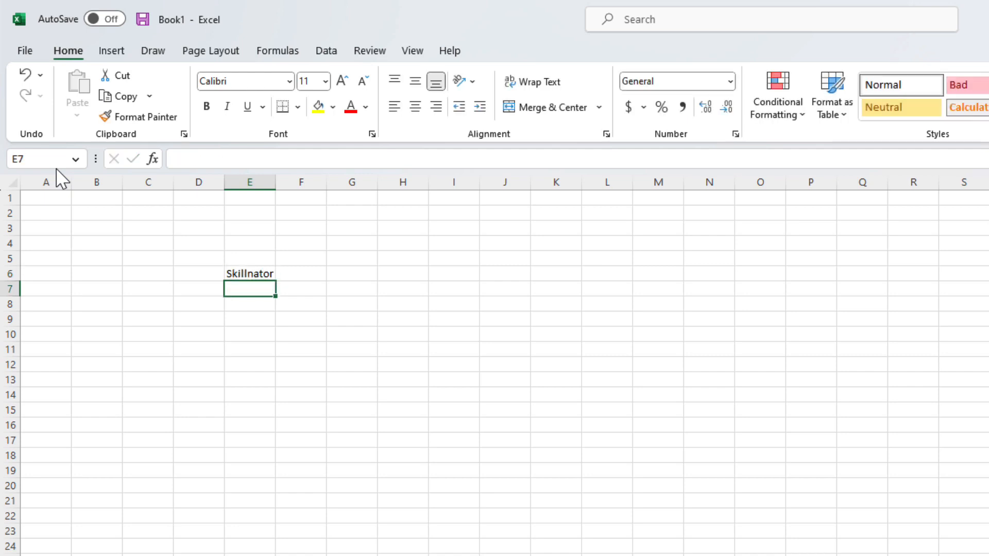
key("Up")
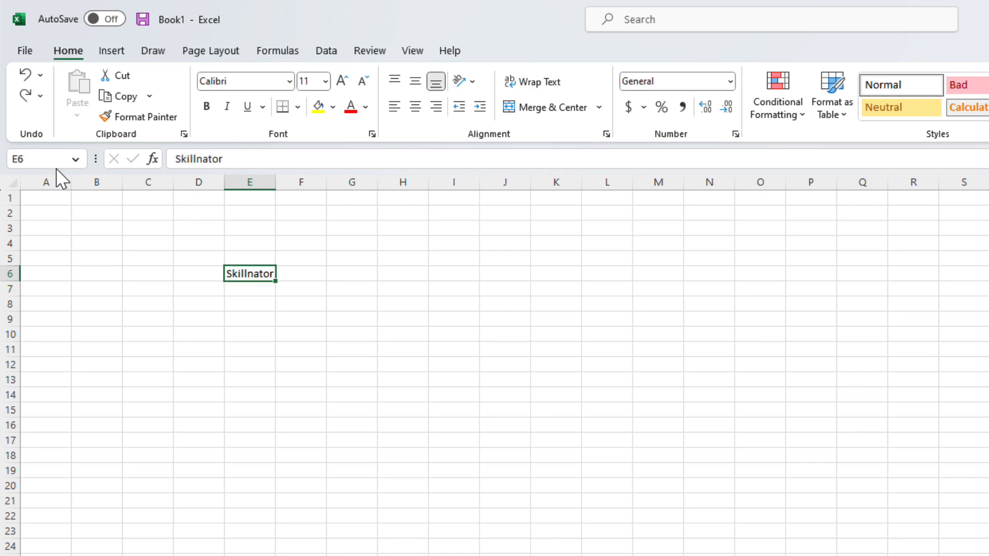
type("4")
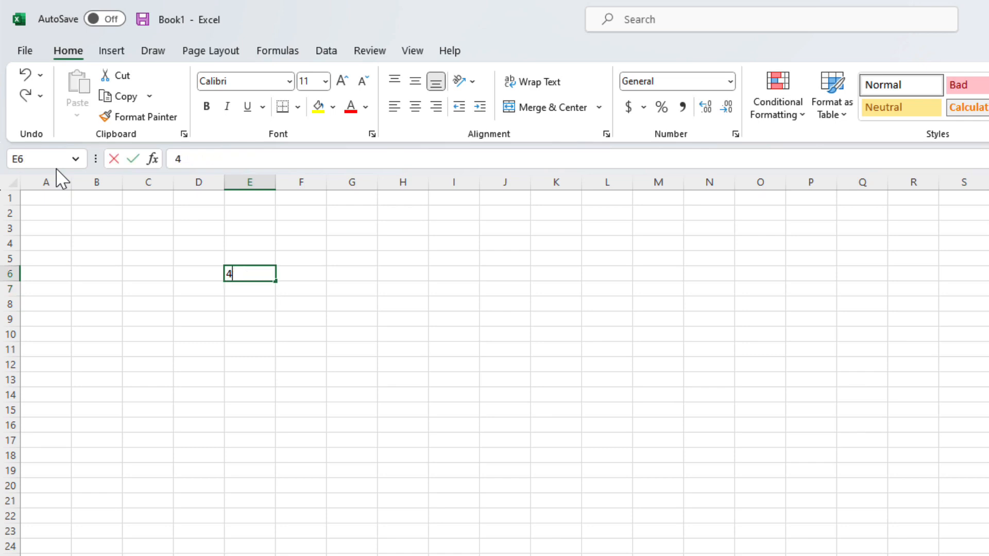
key("Return")
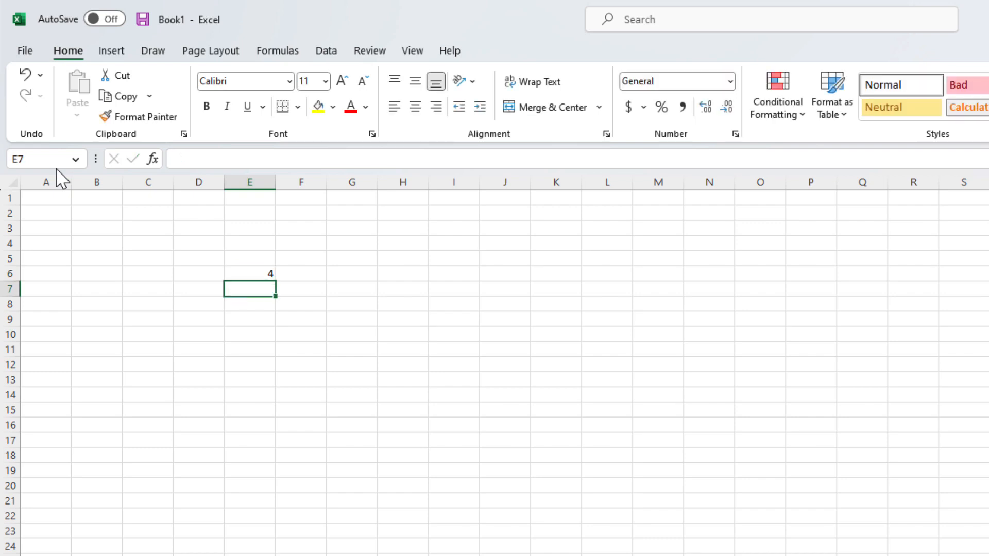
Replace the content of cell E6 with the formula =2+3
key("Up")
type("=2+3")
key("Return")
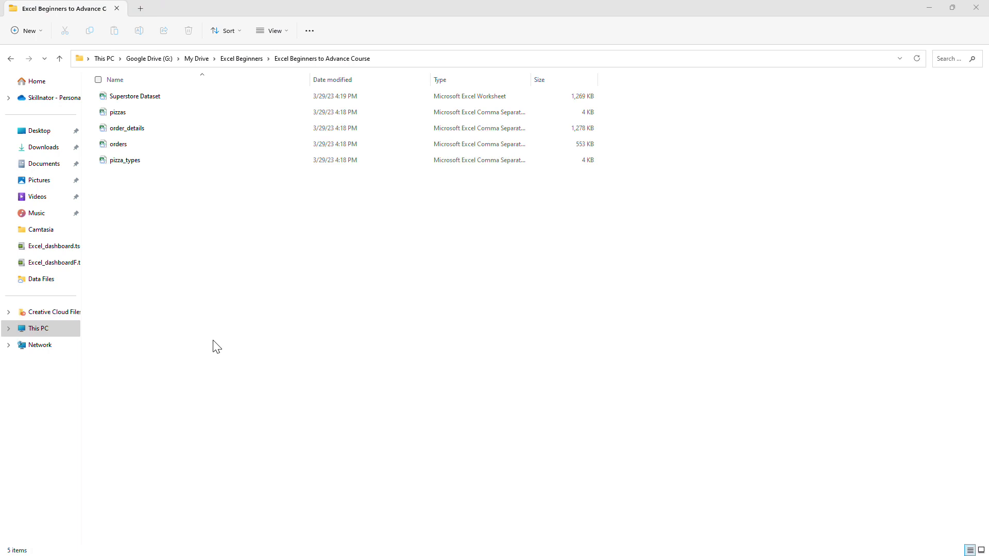
Open the Superstore Dataset workbook from the Excel Beginners to Advance Course folder
left_click(217, 340)
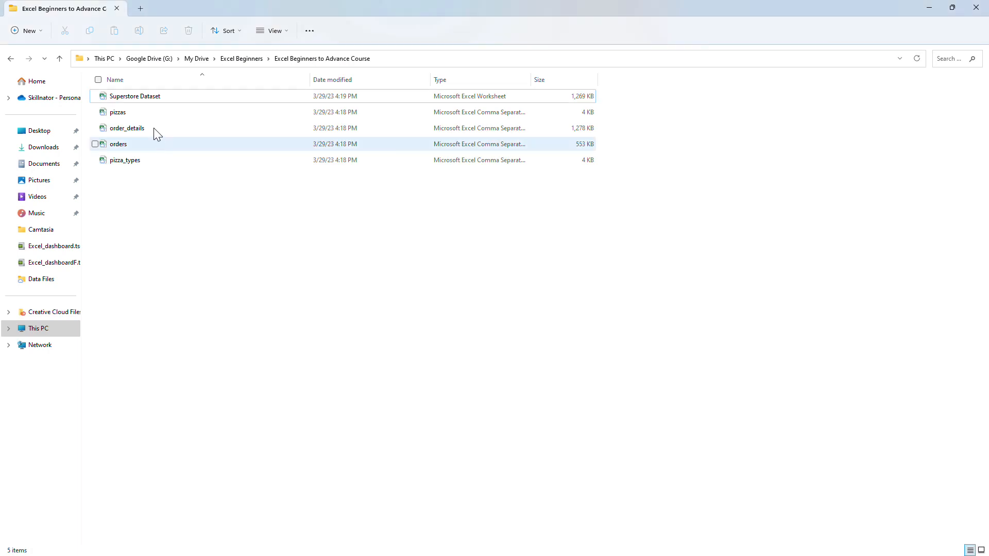
left_click(148, 97)
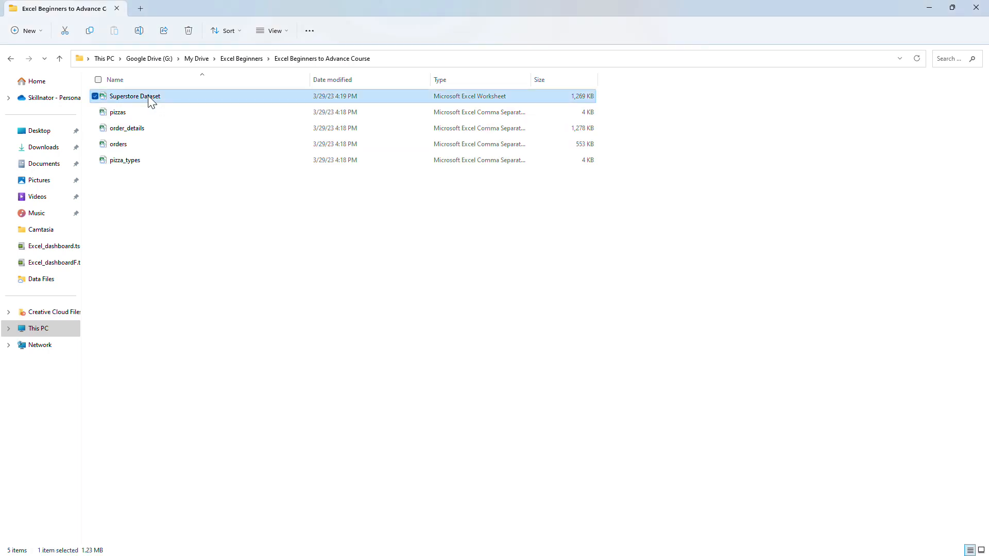
double_click(151, 97)
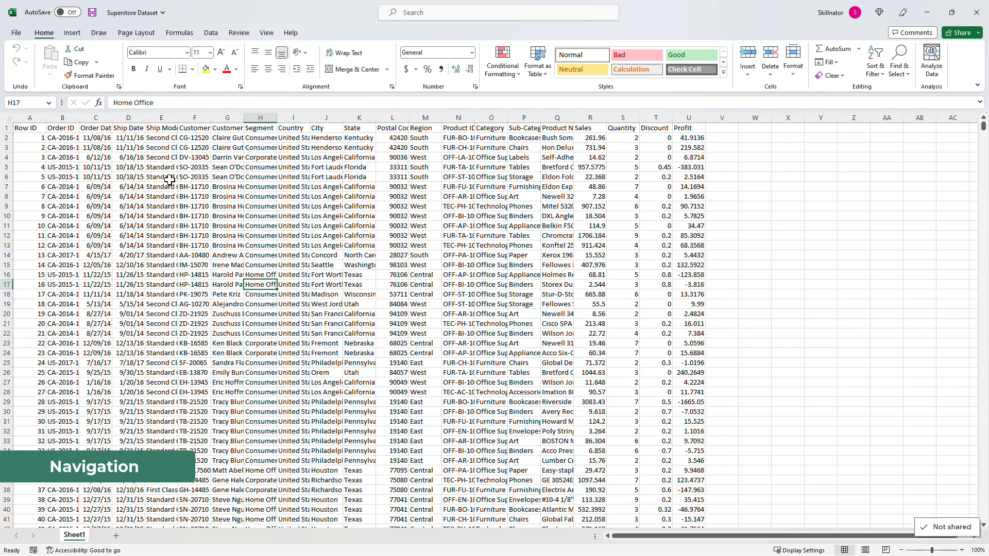
Examine the dataset's extent by browsing its rows from A1 and jumping between its first and last rows and columns
key("ctrl+Home")
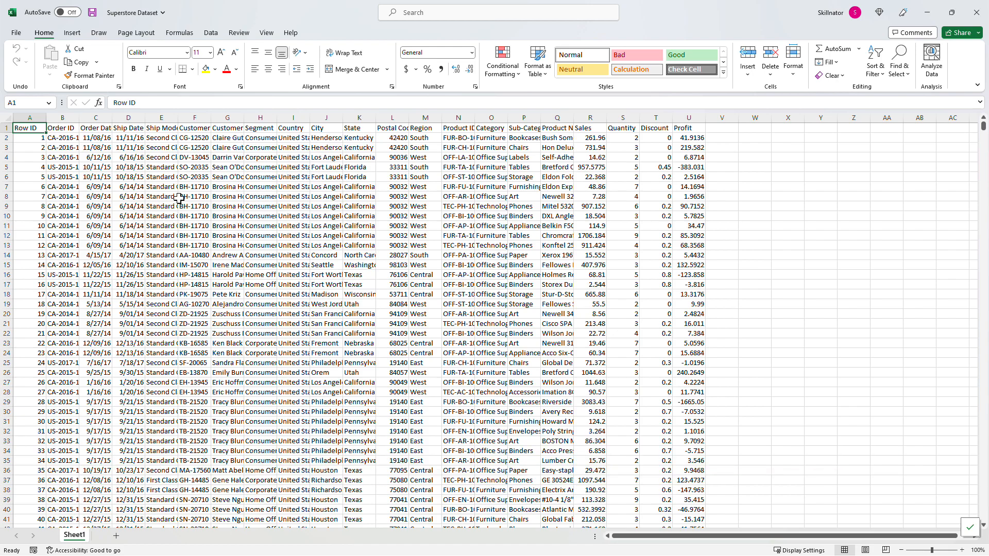
scroll(220, 278, "down", 16)
scroll(220, 279, "down", 5)
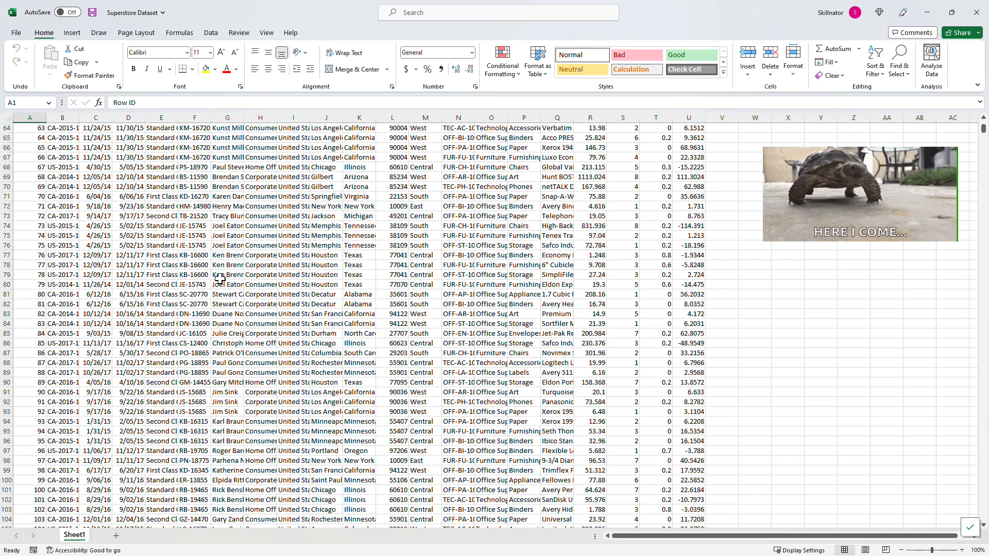
key("ctrl+Home")
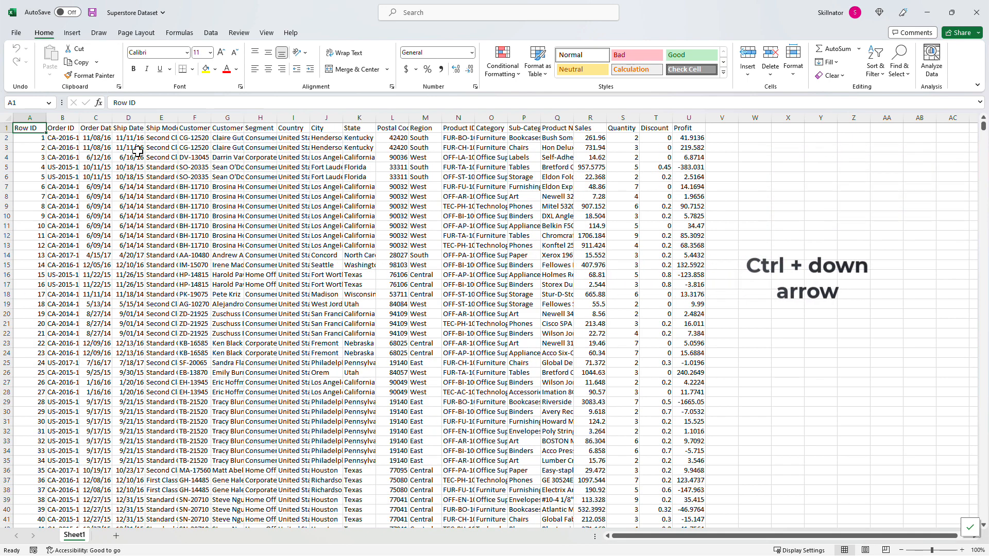
key("ctrl+Down")
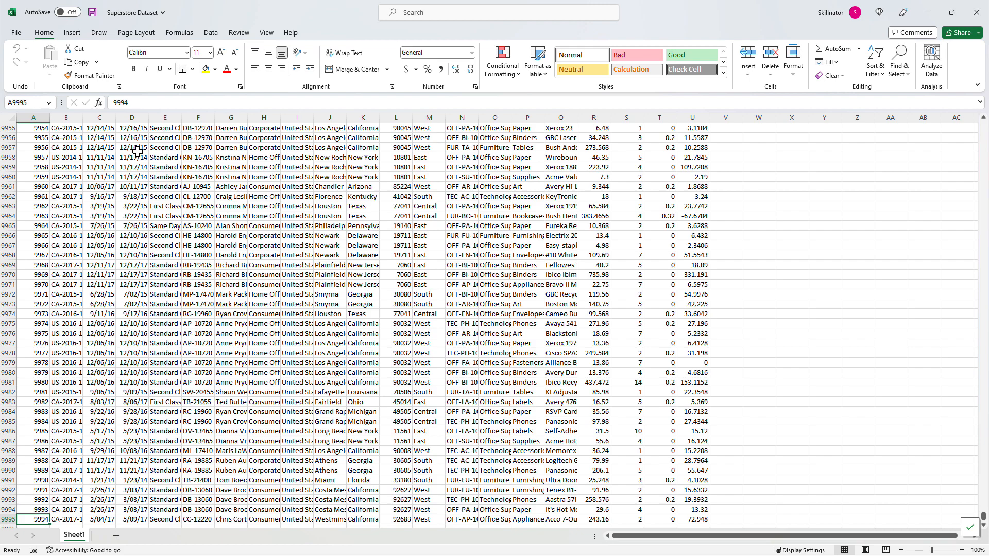
key("ctrl+Up")
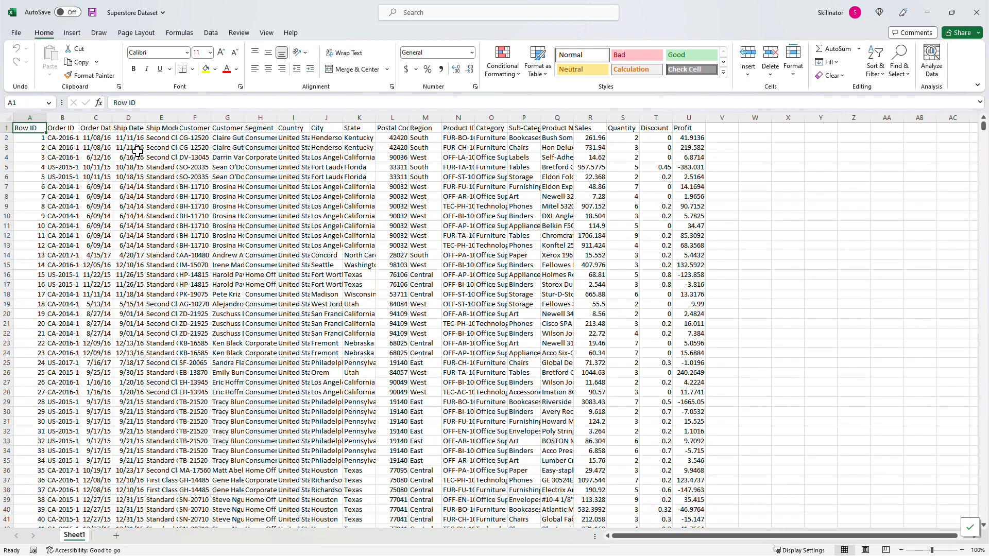
key("ctrl+Right")
key("ctrl+Left")
Select the record in row 2 from Row ID through Profit and clear the selection by choosing cell X2
key("Down")
key("ctrl+shift+Right")
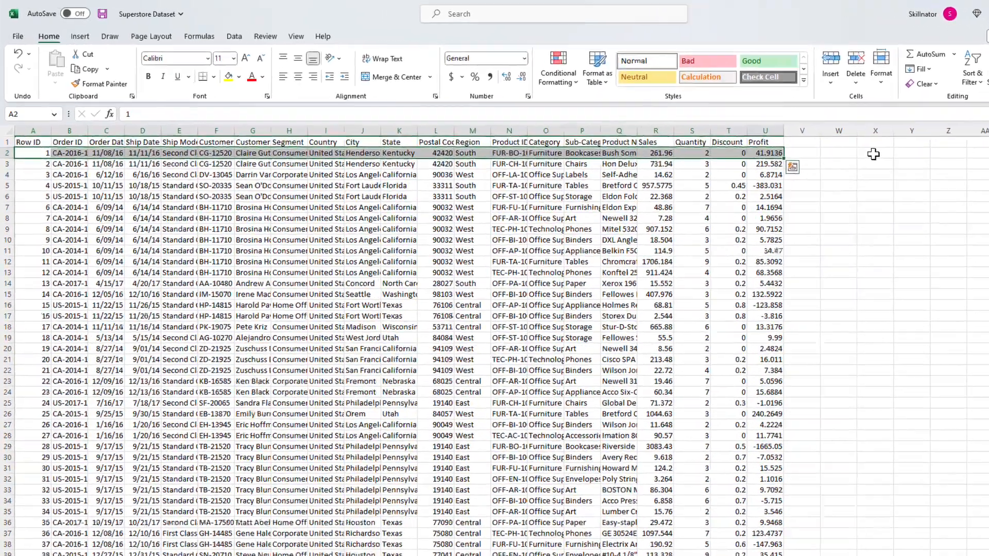
left_click(873, 154)
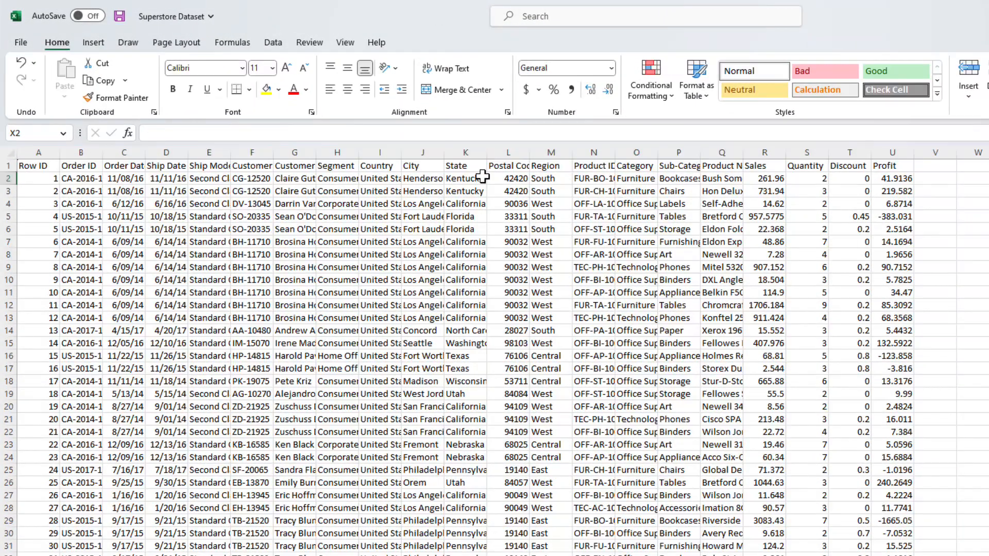
Go from cell K2 to the start of row 2 and select the whole record through the Profit column
left_click(481, 178)
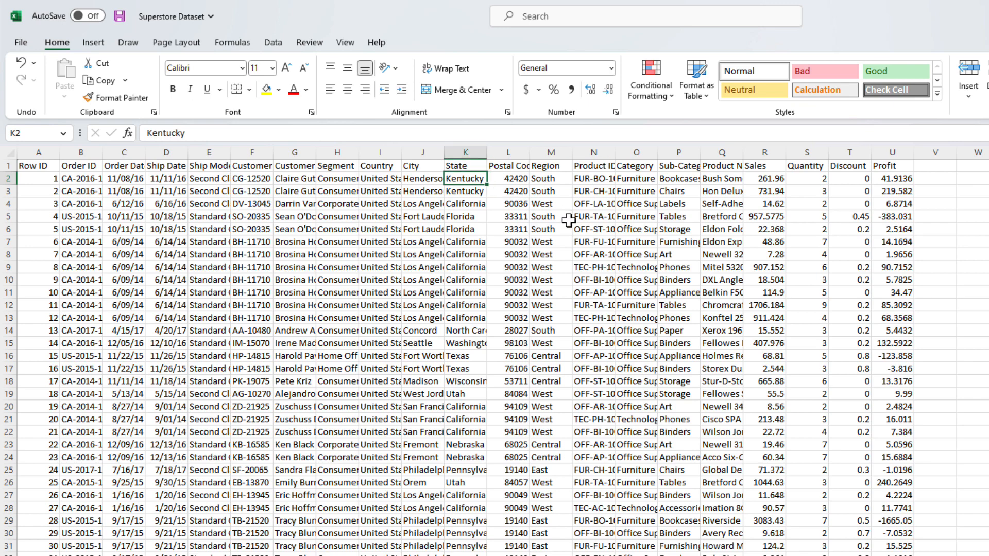
key("Home")
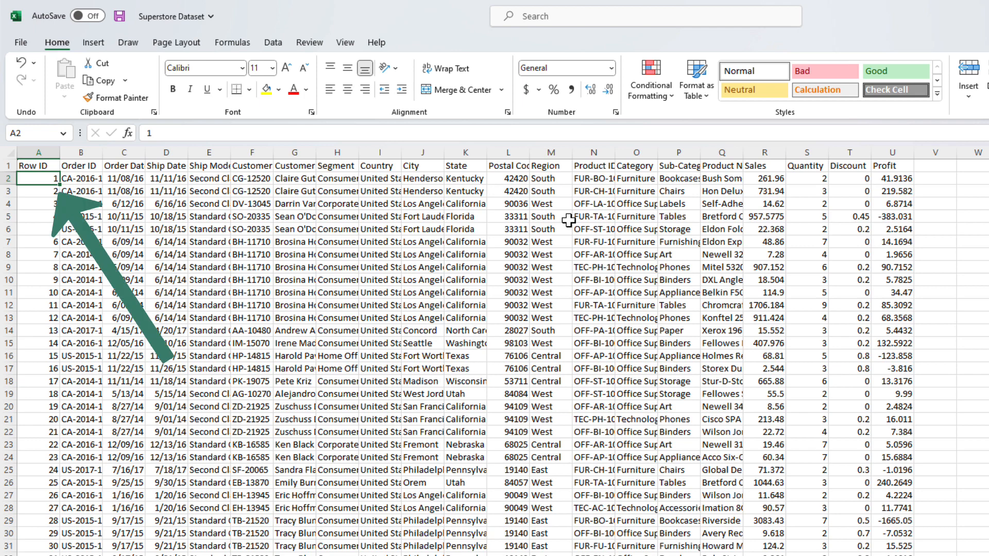
left_click(890, 179, "shift")
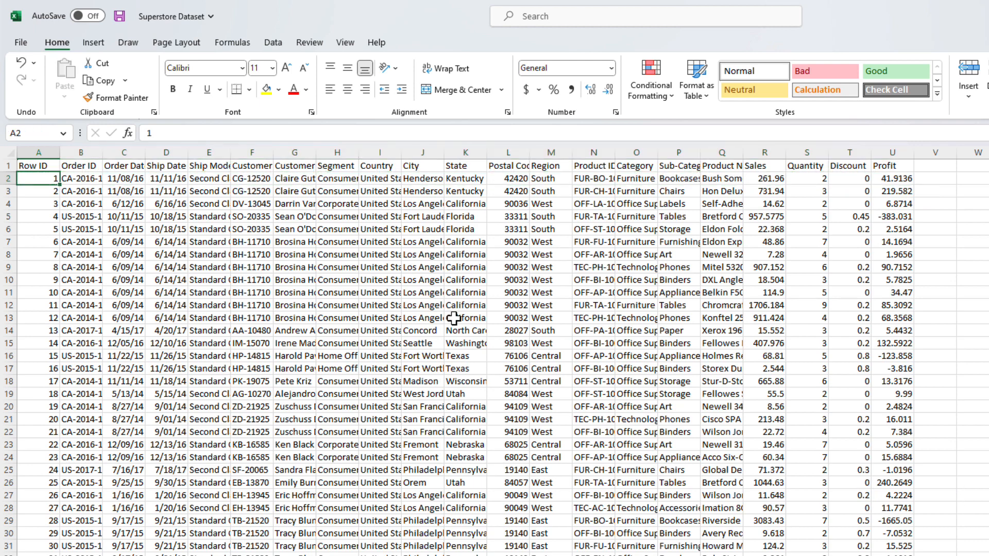
key("ctrl+shift+Right")
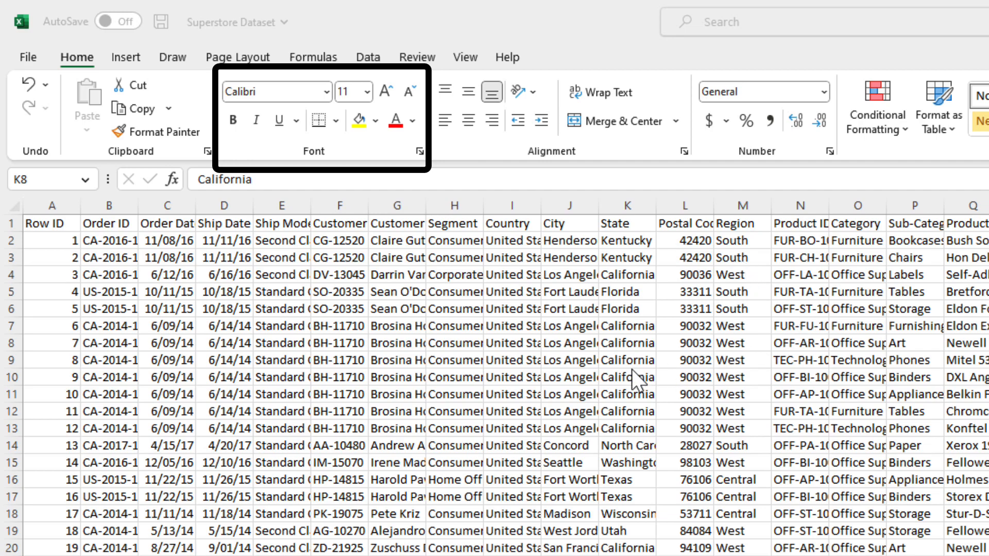
Make the whole header row from Row ID to Profit bold and increase its font size to 14
left_click(71, 223)
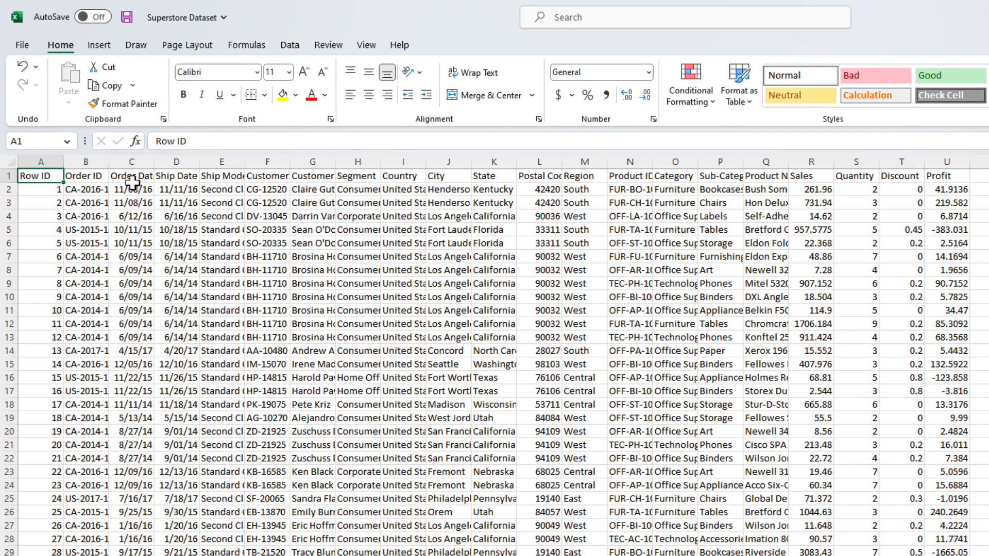
key("ctrl+shift+Right")
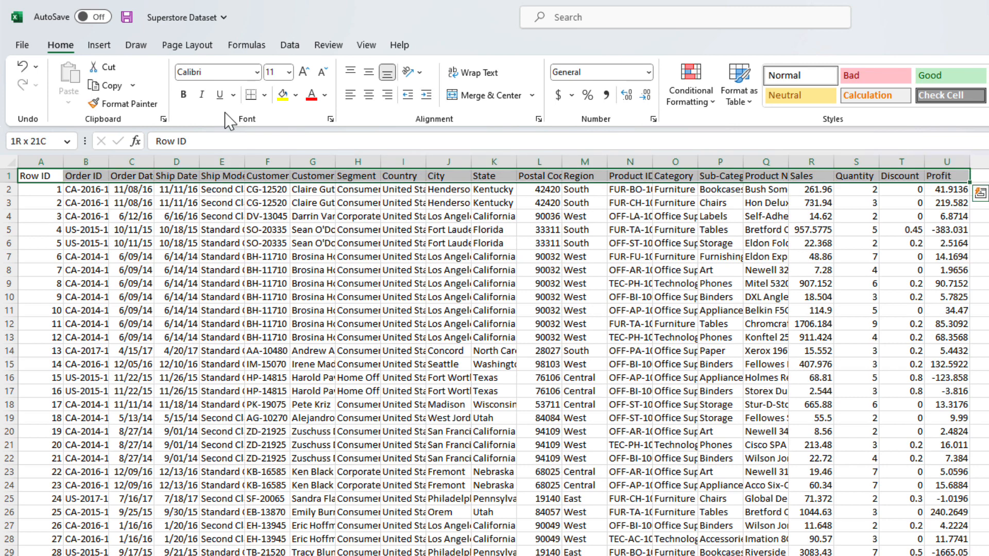
left_click(183, 94)
left_click(304, 72)
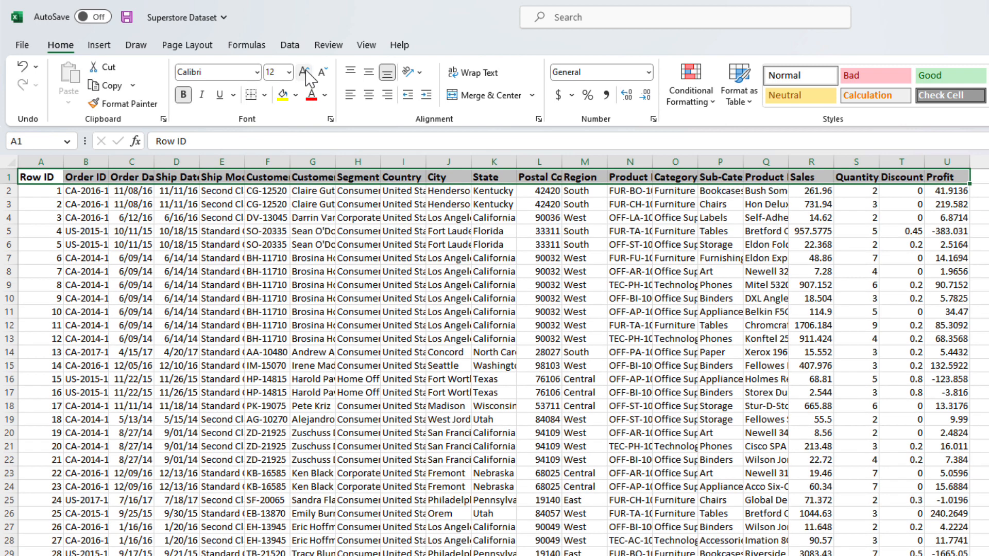
left_click(303, 72)
Set the header row's font to Aharoni and give its cells a yellow fill
left_click(257, 72)
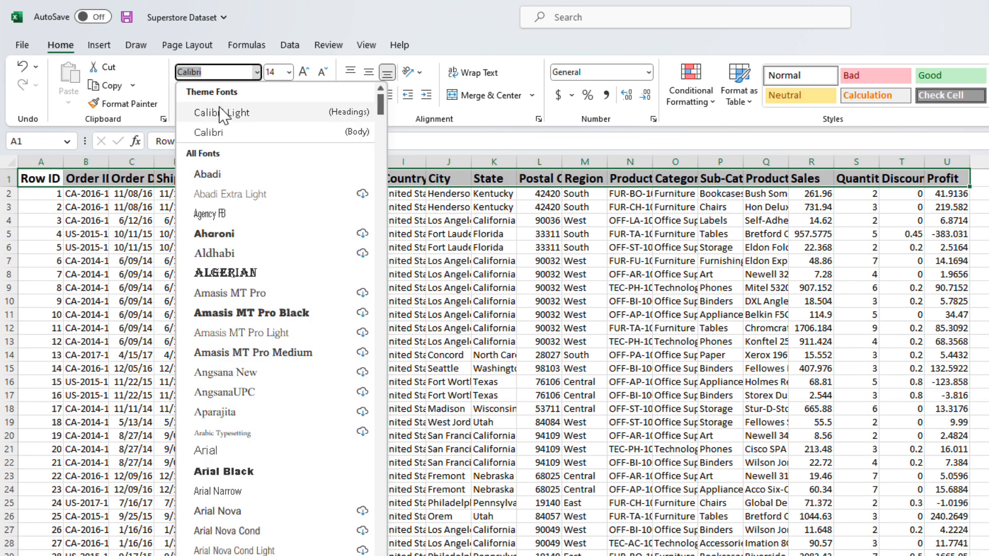
left_click(230, 234)
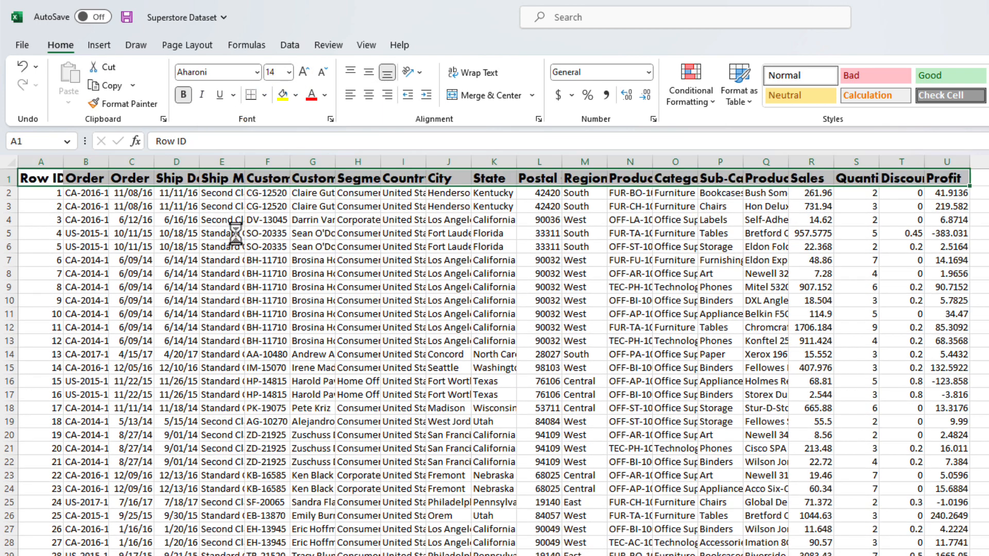
left_click(284, 96)
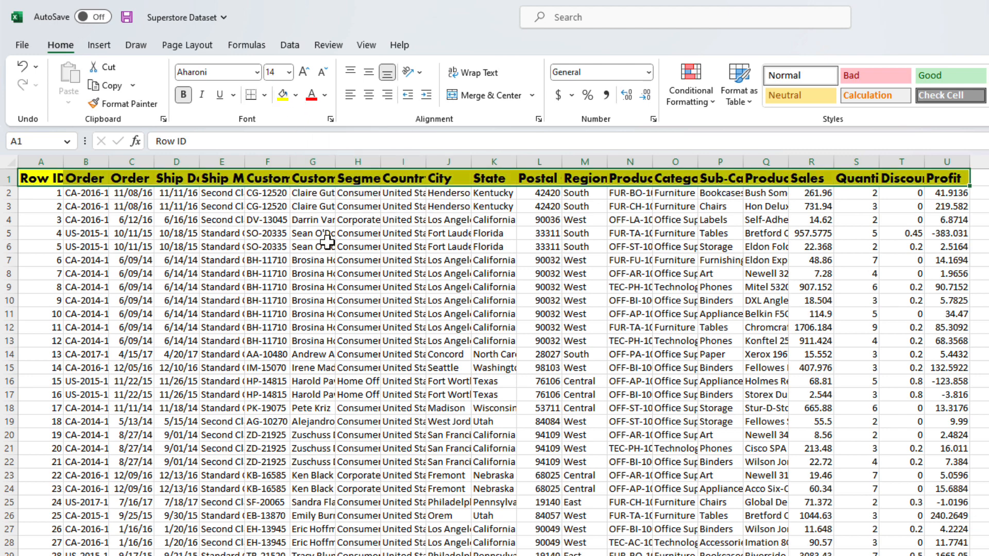
Undo all the formatting applied to the header row, including fill, font, size and bold
key("ctrl+z")
key("ctrl+z")
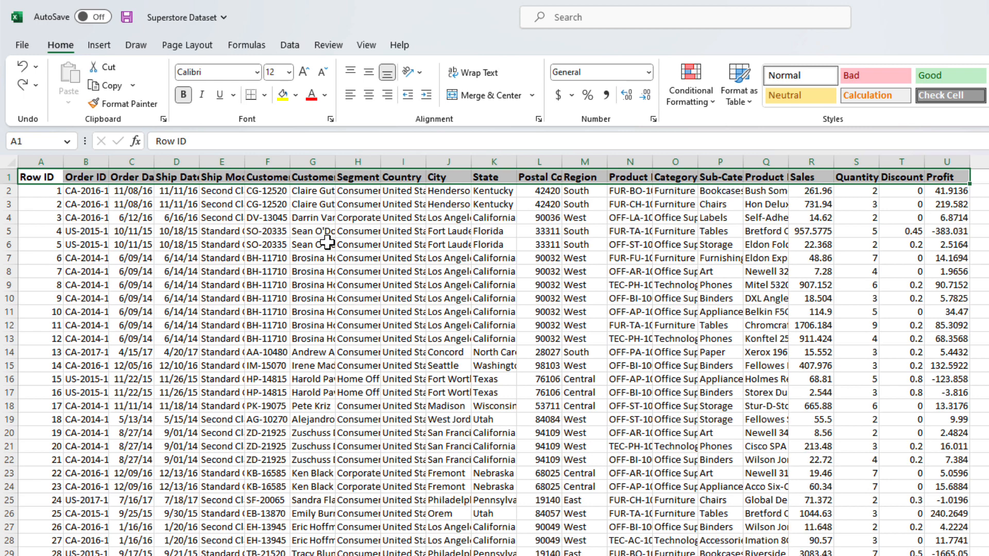
key("ctrl+z")
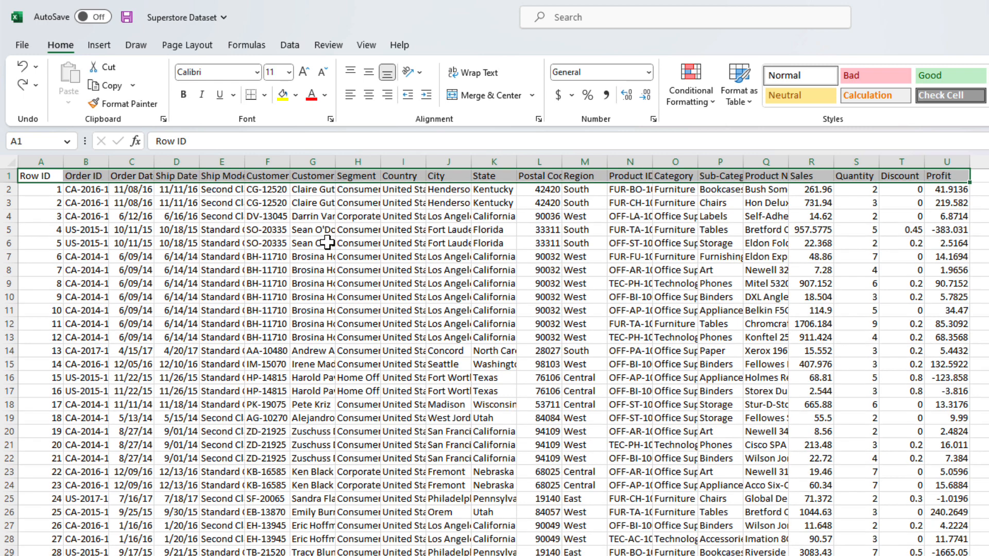
Reapply the header row's formatting: bold, font size 14, Aharoni font and yellow fill
key("ctrl+b")
key("ctrl+shift+period")
key("ctrl+shift+period")
key("ctrl+y")
key("ctrl+y")
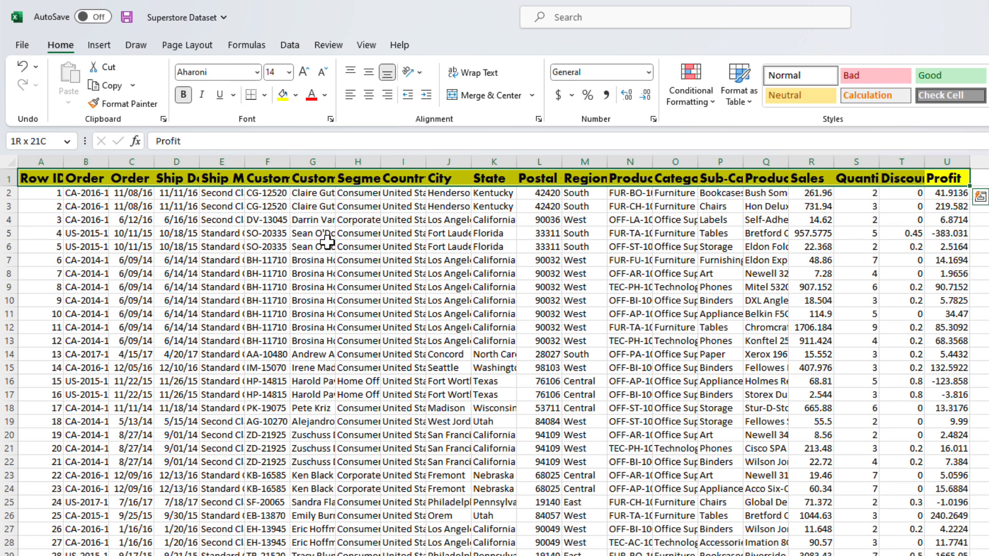
Make the header row from Row ID to Profit italic and apply a double underline
key("alt")
key("h")
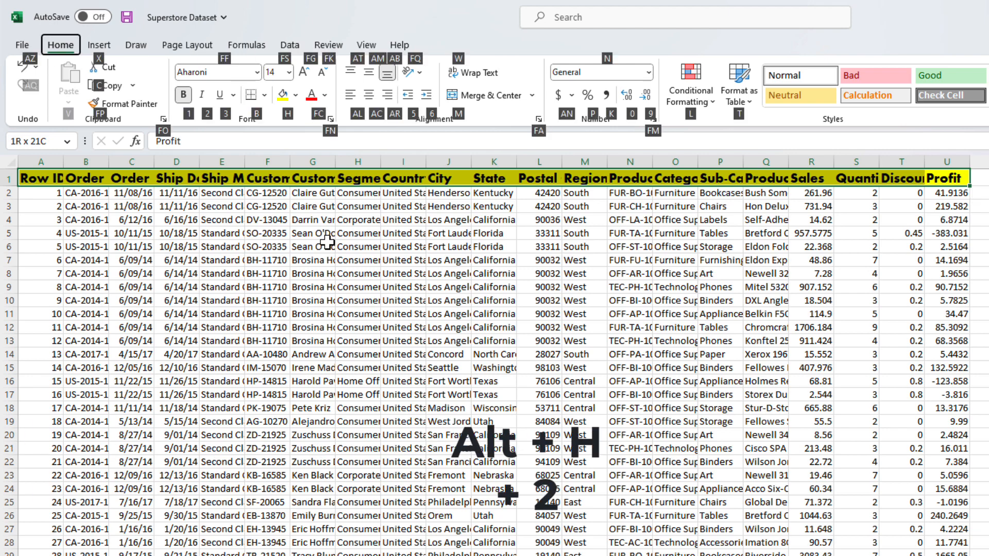
key("2")
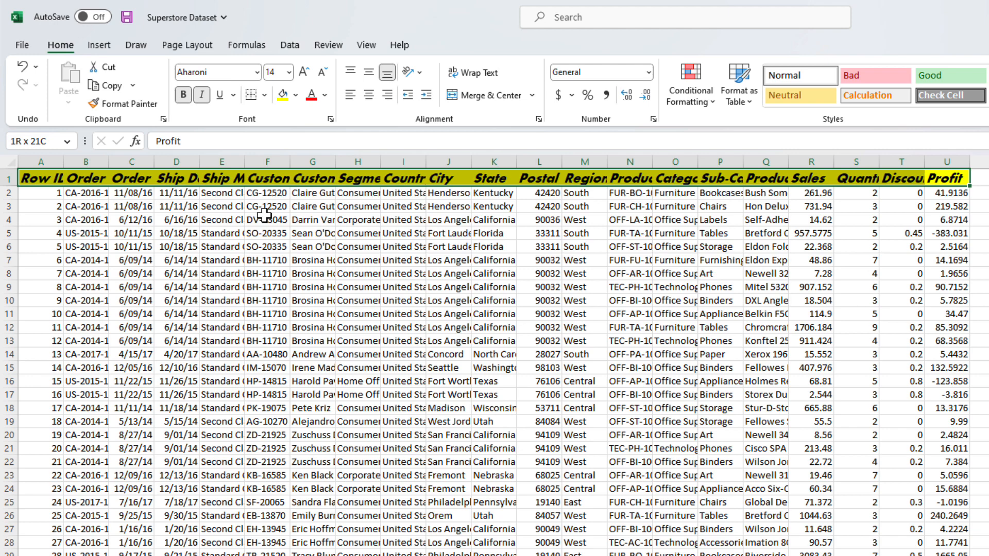
key("alt")
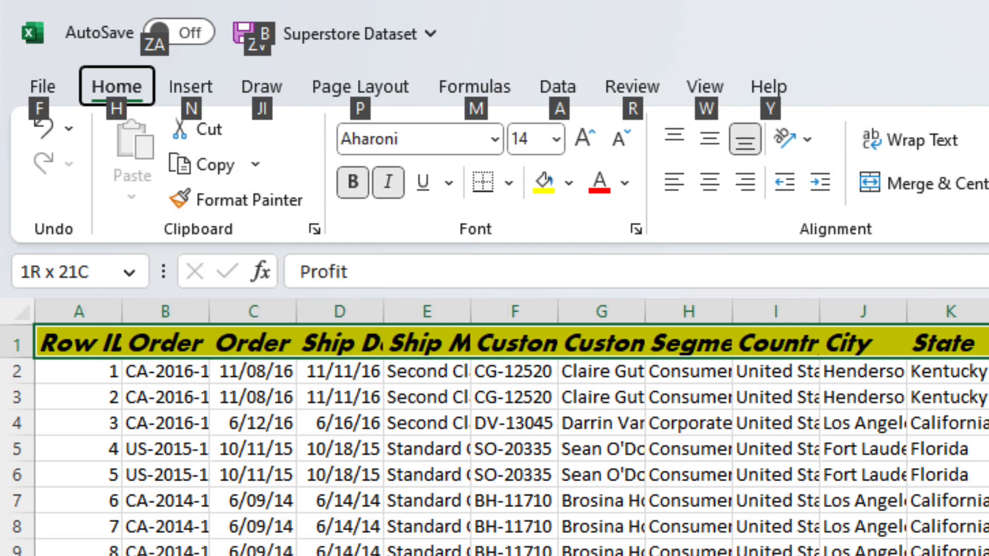
key("alt")
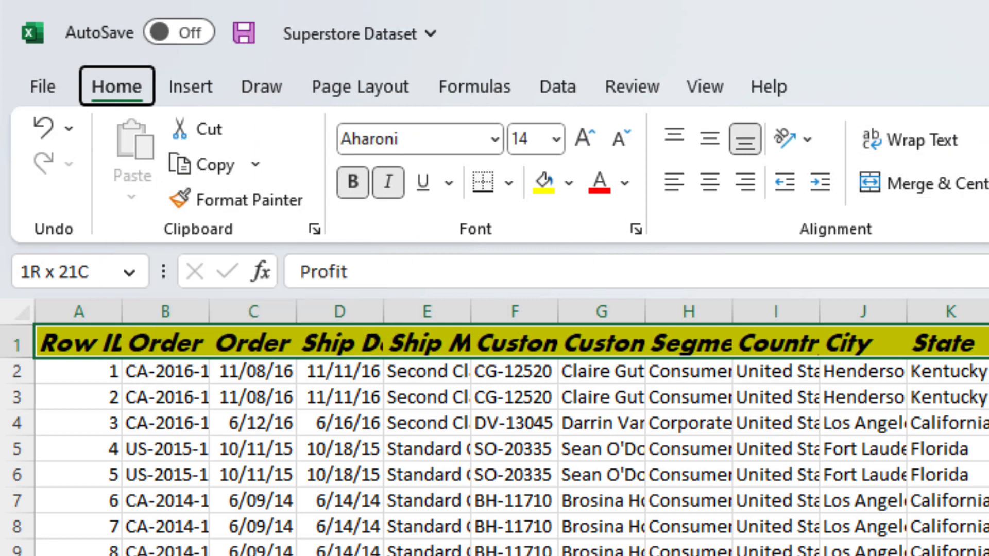
key("alt+h")
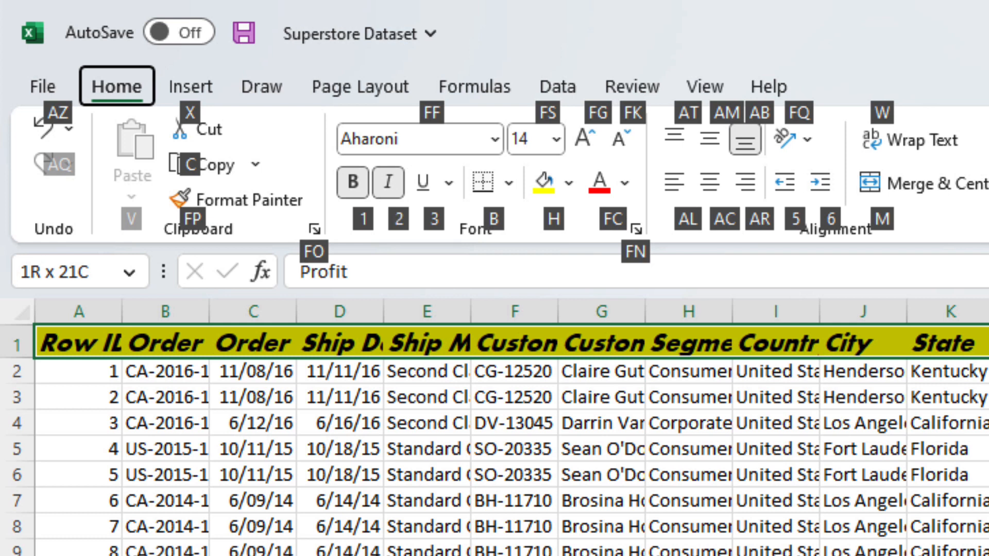
key("3")
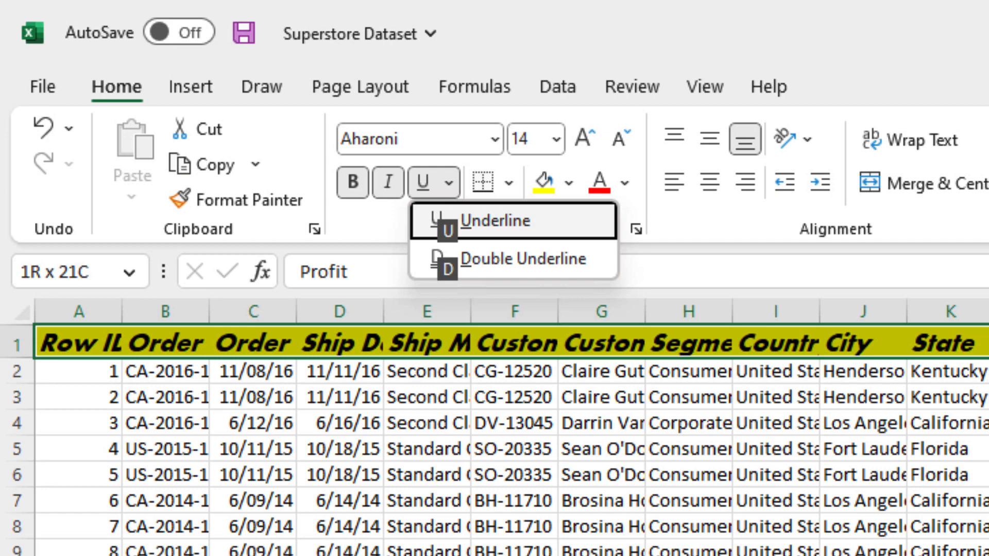
key("d")
Widen column A so the full Row ID heading fits
left_click_drag(122, 311, 202, 315)
left_click(172, 480)
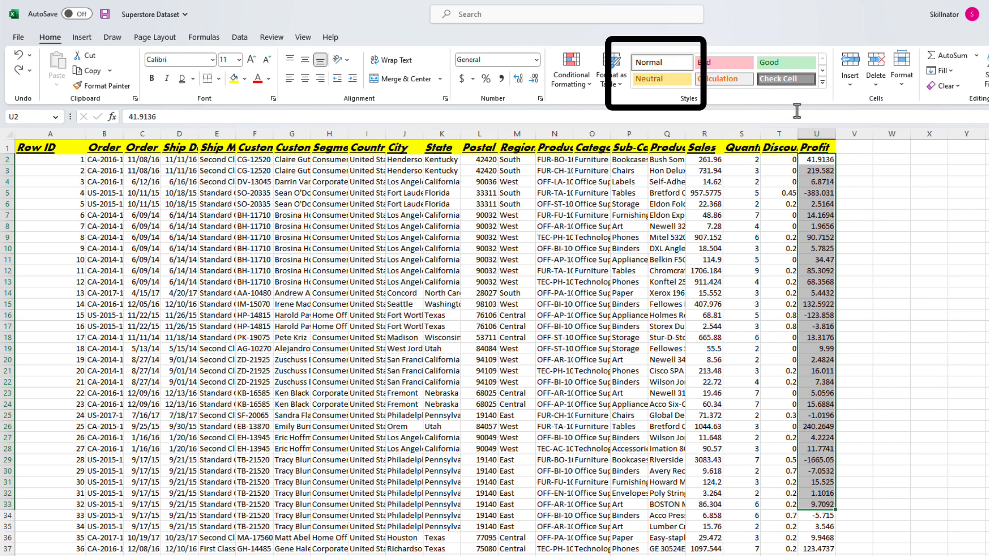
Select the Postal Code column and look at the available options for inserting cells, rows, columns or sheets
left_click(442, 133)
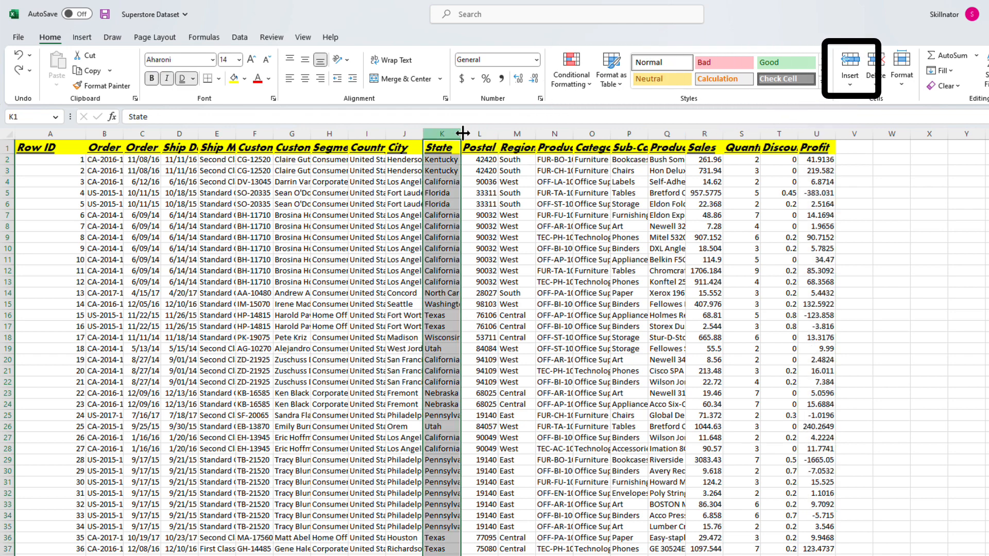
left_click(474, 134)
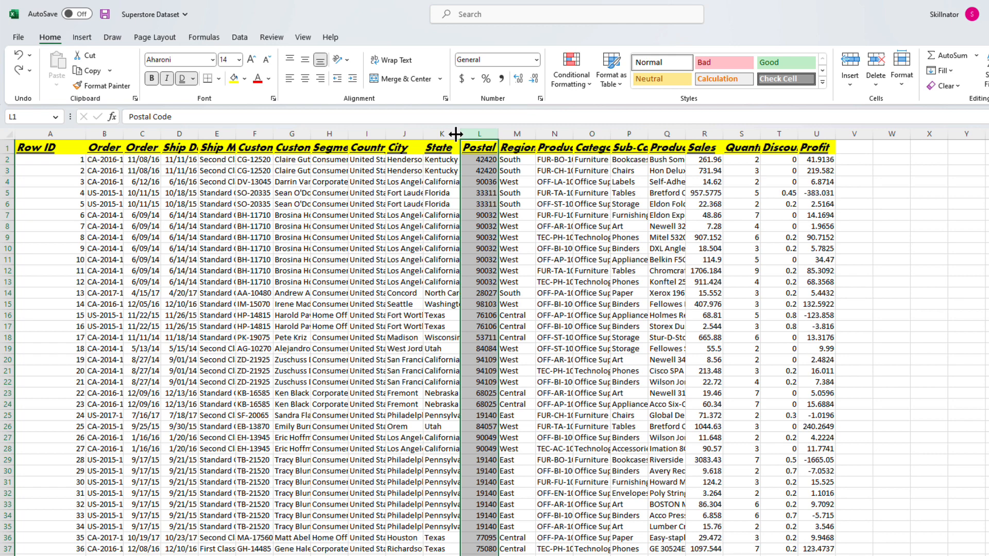
left_click(457, 133)
left_click(470, 134)
left_click(850, 82)
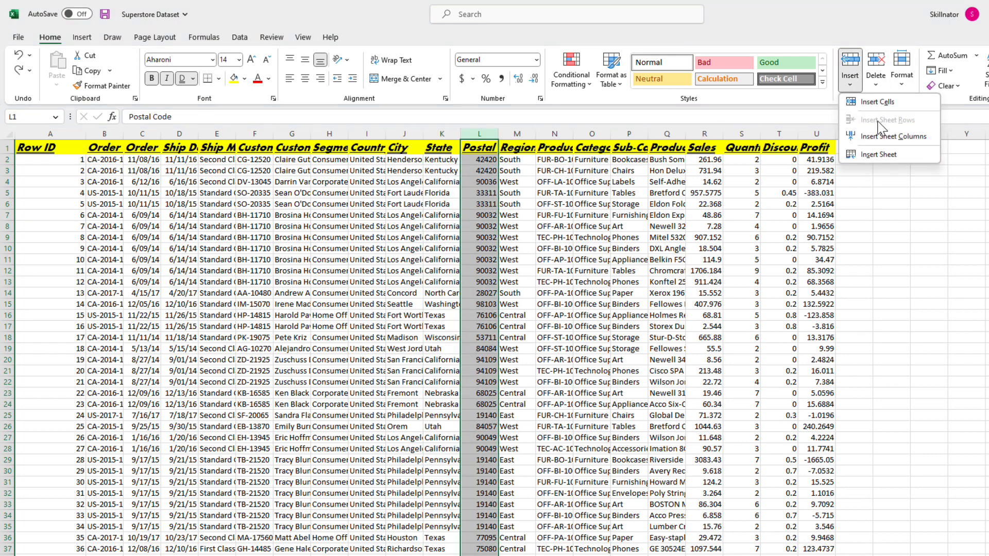
left_click(879, 103)
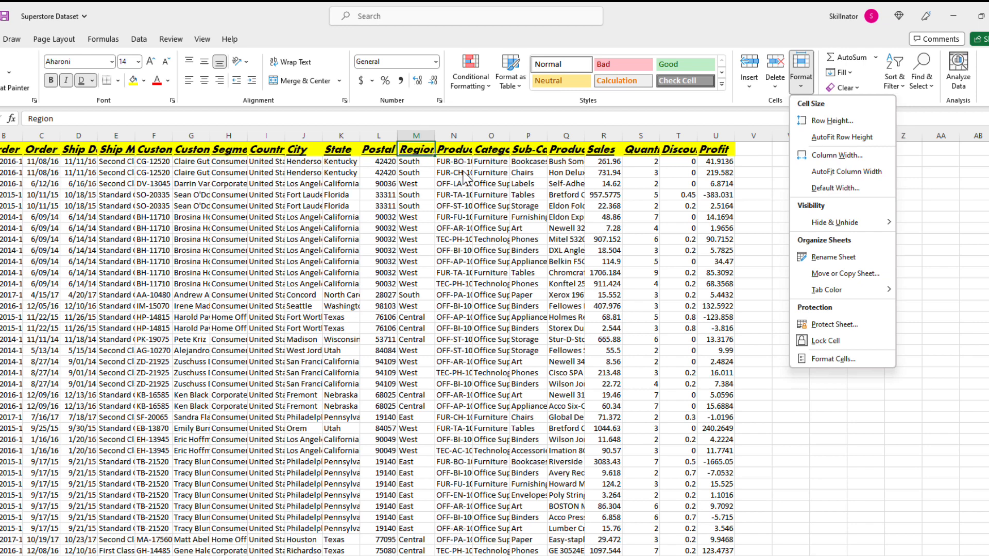
Select the entire Product ID column from cell N2 and autofit its width
left_click(461, 163)
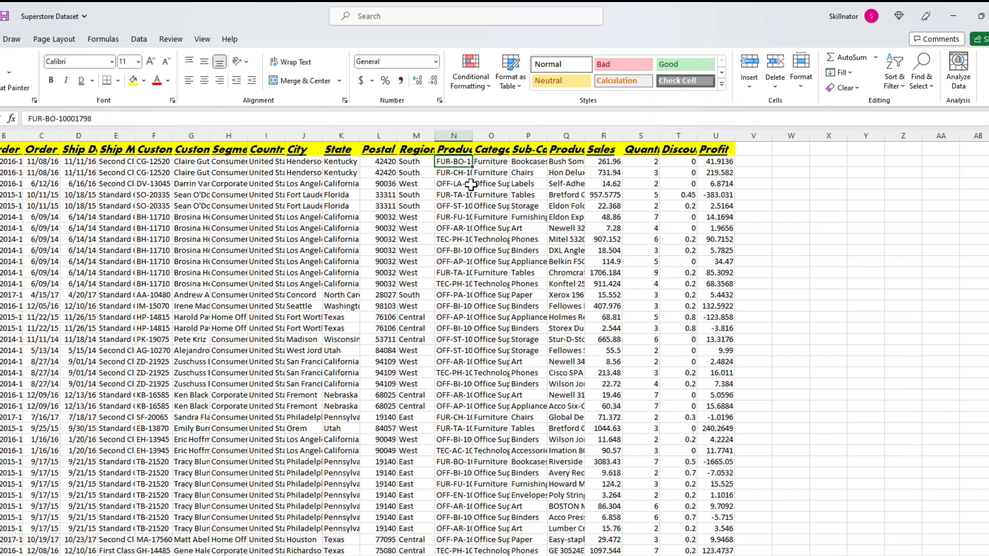
key("ctrl+space")
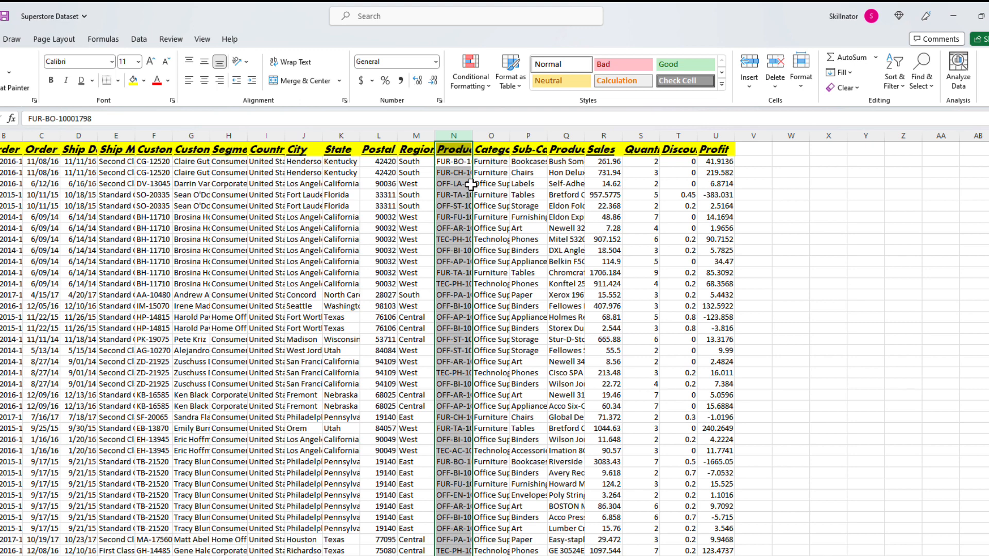
key("alt+h")
key("o")
key("i")
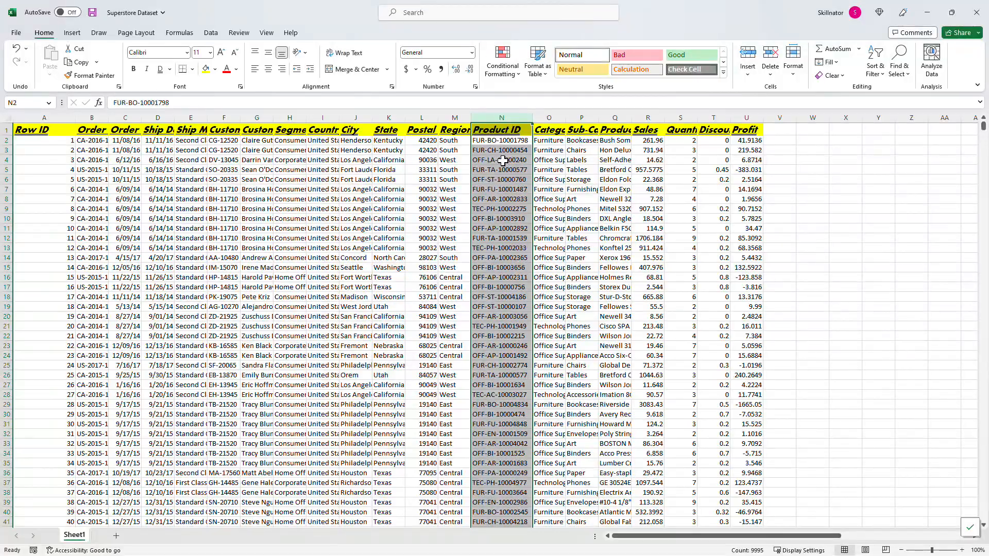
Undo the autofit of the Product ID column's width
key("ctrl+z")
left_click(225, 219)
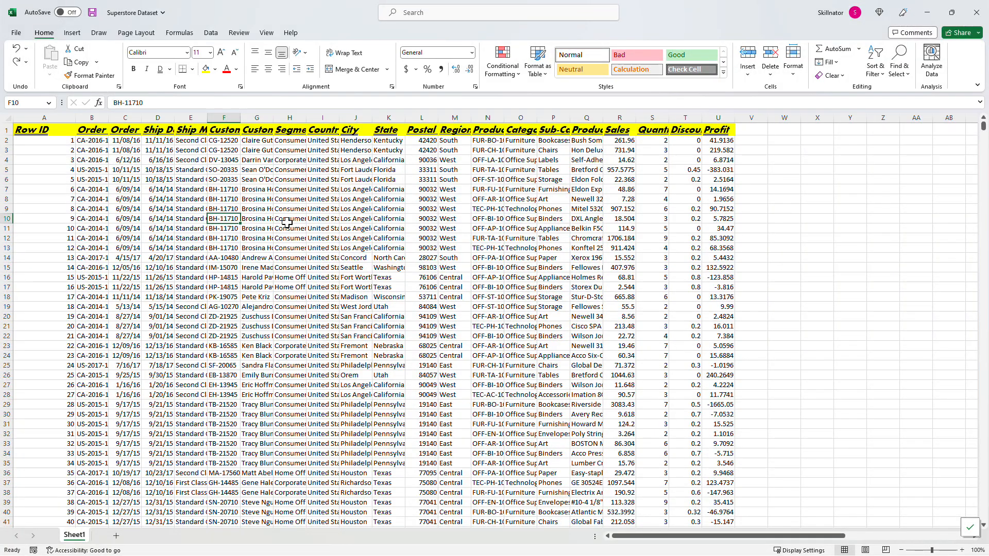
Go to cell A1 and copy the whole header row from Row ID to Profit
key("ctrl+Home")
key("ctrl+shift+Right")
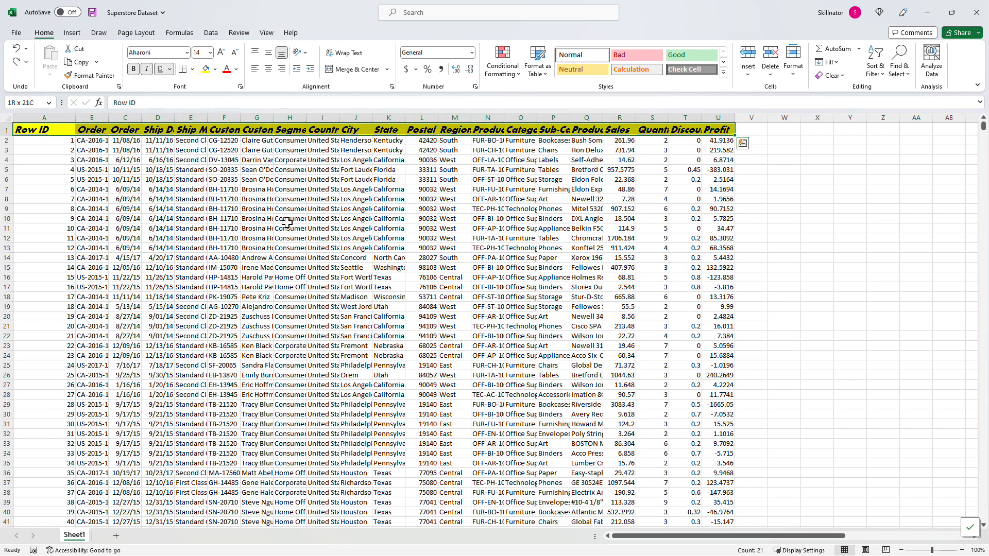
left_click_drag(61, 131, 722, 112)
key("ctrl+c")
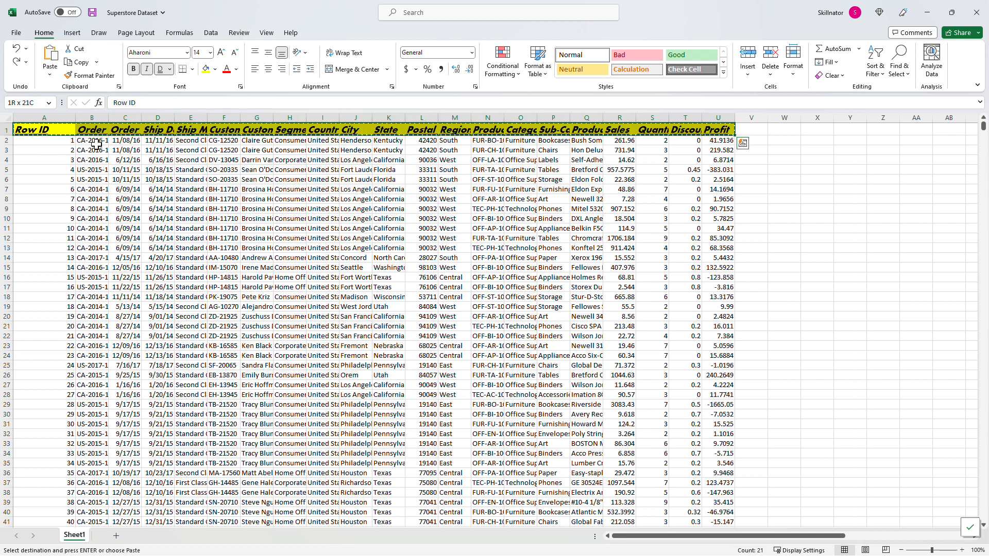
Paste only the header row's formats onto row 7 from A7 to U7 using Paste Special
left_click(60, 193)
key("ctrl+shift+Right")
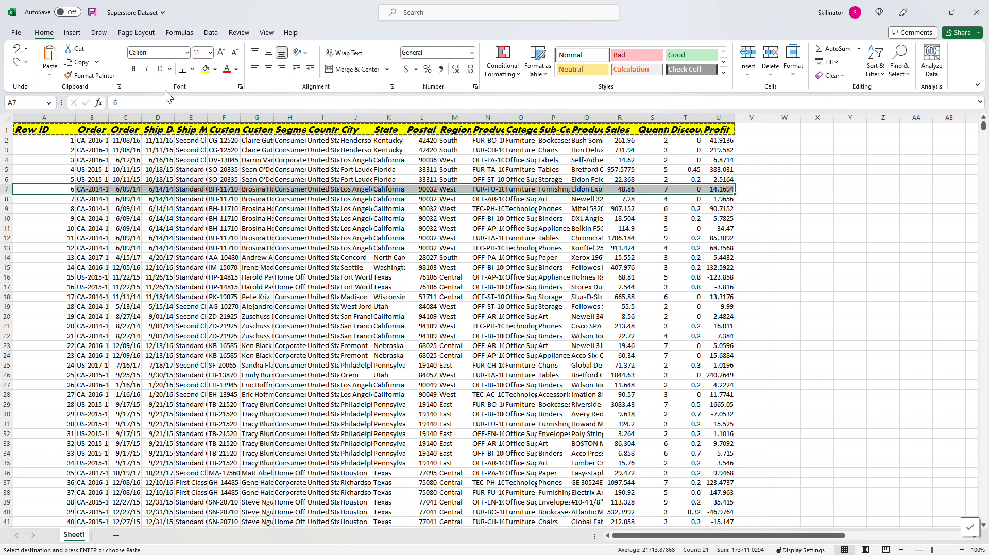
left_click(51, 73)
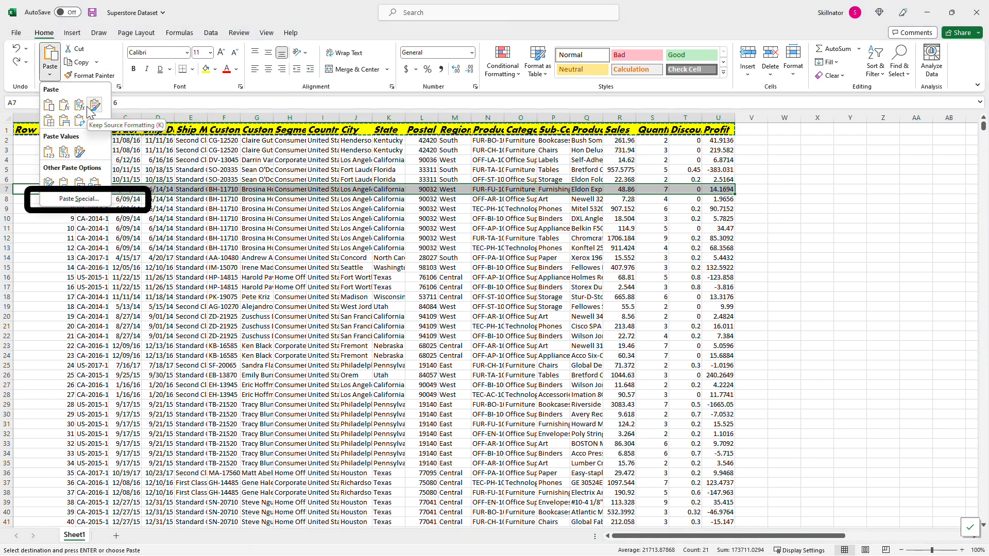
left_click(77, 199)
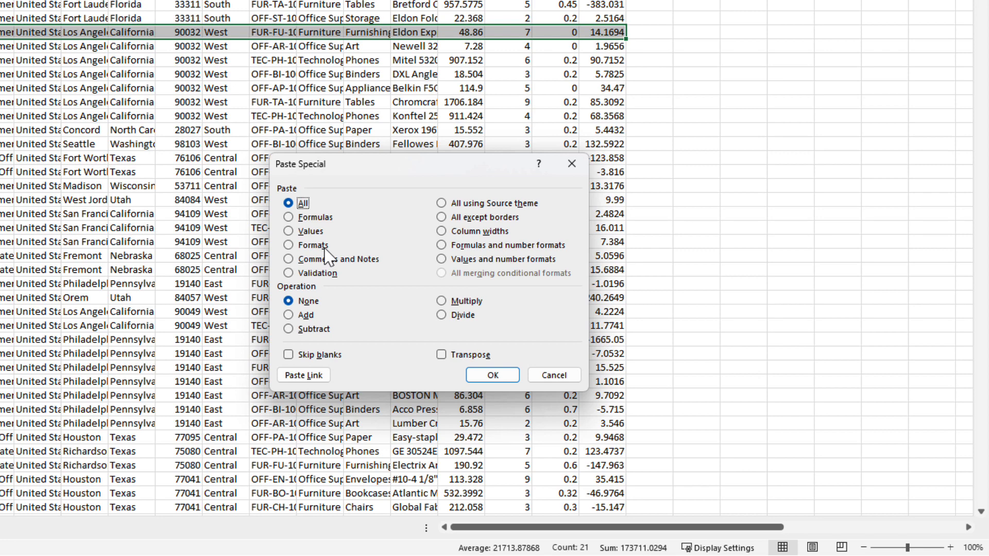
left_click(320, 246)
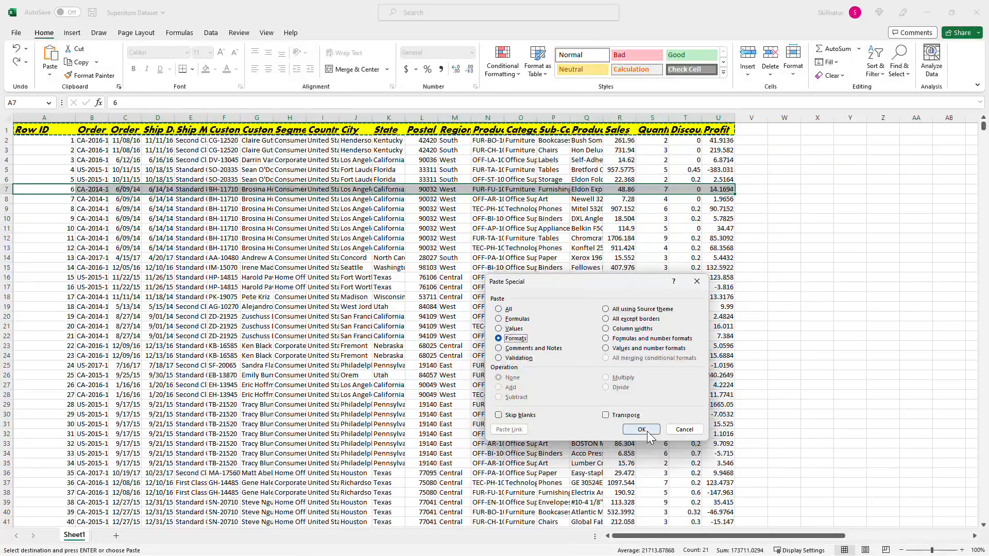
left_click(638, 428)
left_click(318, 275)
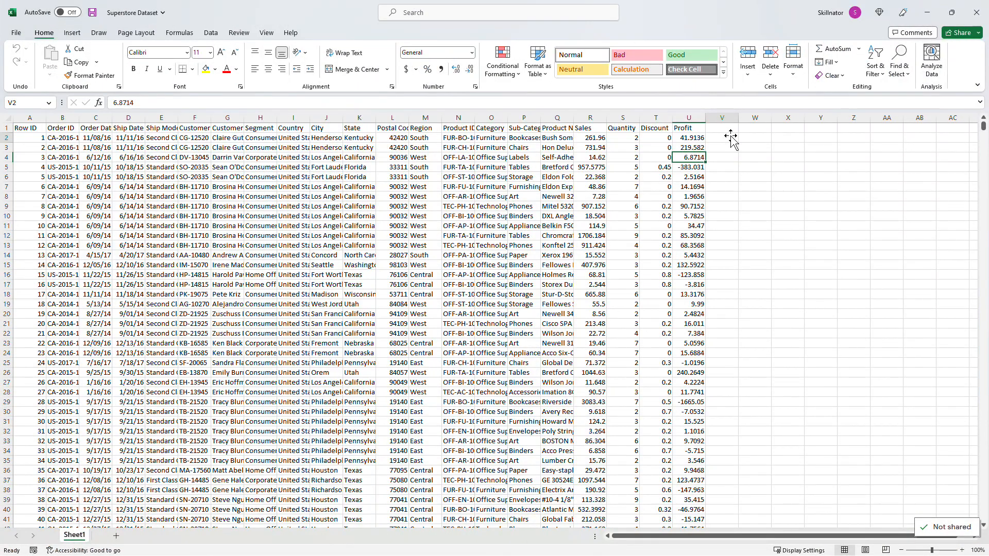
Go from cell W1 through row 2 to the first Profit value in U2
left_click(750, 129)
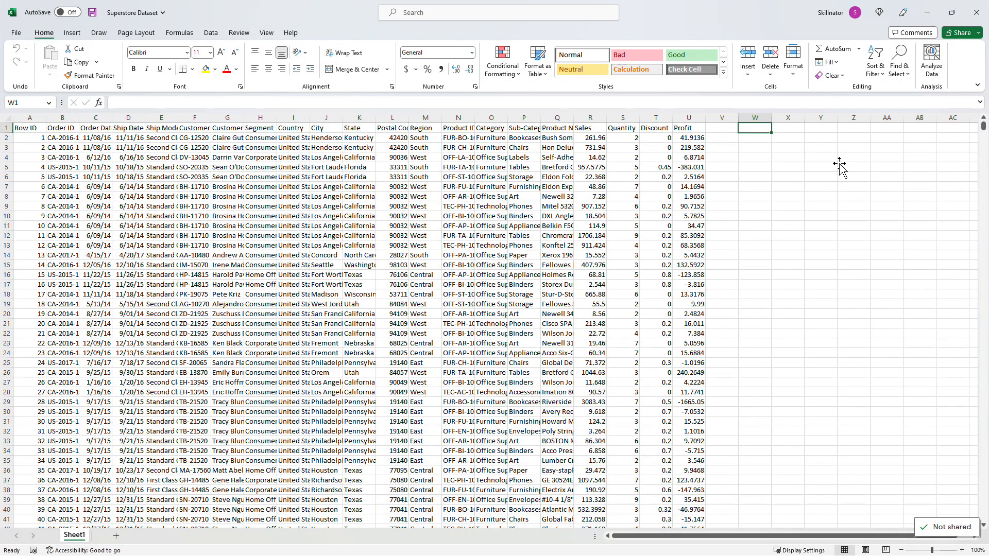
key("Down")
key("Left")
key("Left")
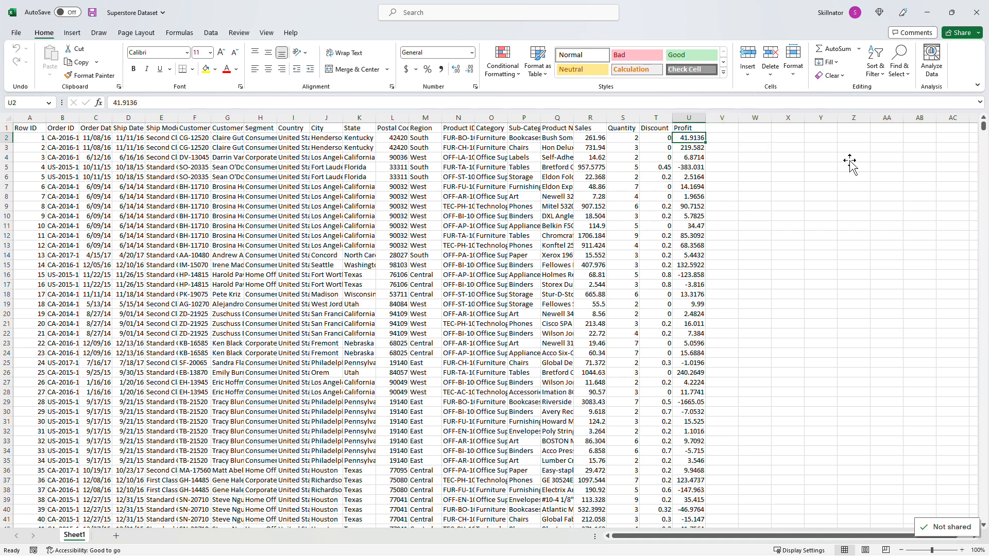
Enter the formula =U2+10 in cell W2, referencing the first Profit value, and return to that cell
left_click(753, 139)
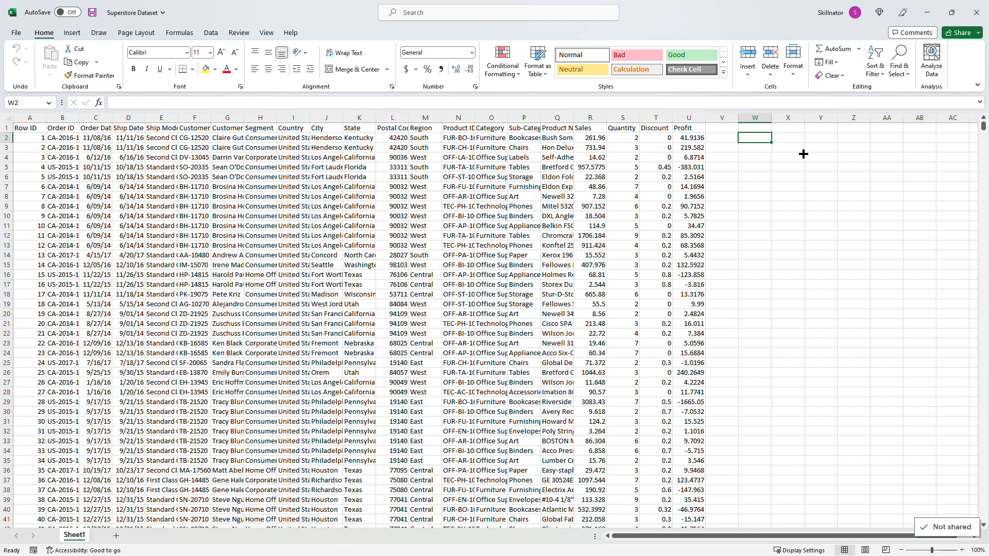
type("=")
key("Left")
key("Left")
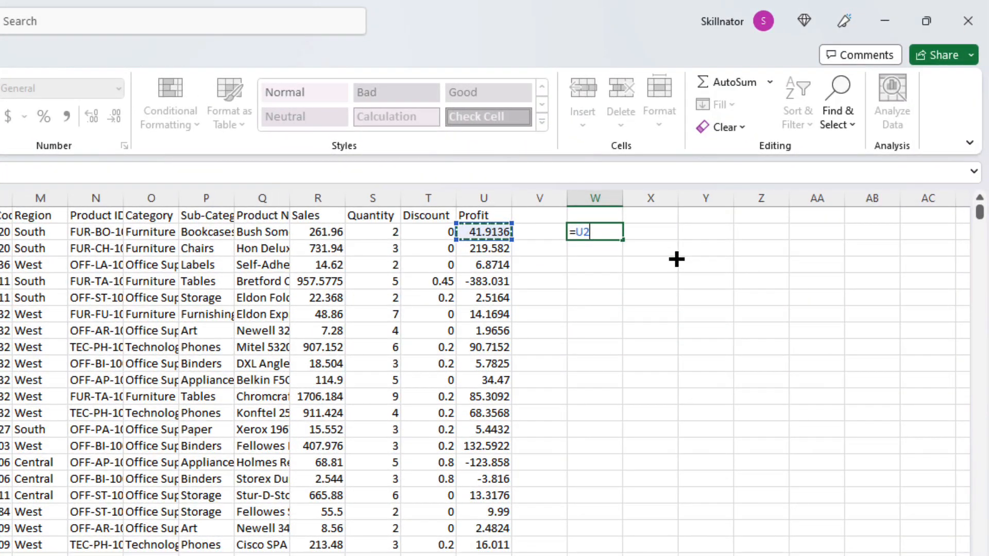
type("+10")
key("Return")
key("Up")
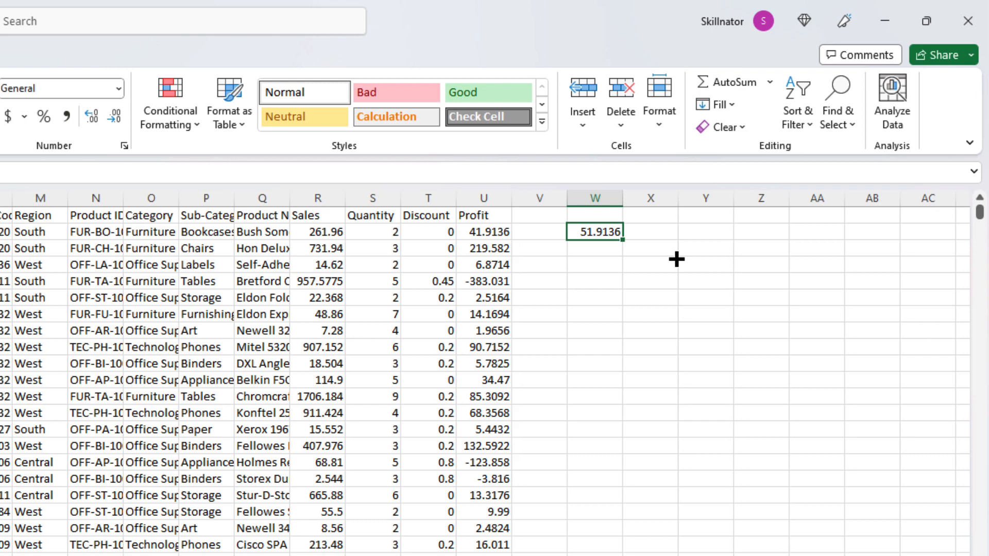
Copy the formula from W2 and paste it into cells W3 through W13
key("ctrl+c")
key("Down")
key("shift+Down")
key("shift+Down")
key("shift+Down")
key("shift+Down")
key("shift+Down")
key("shift+Down")
key("shift+Down")
key("shift+Down")
key("shift+Down")
key("shift+Down")
key("ctrl+v")
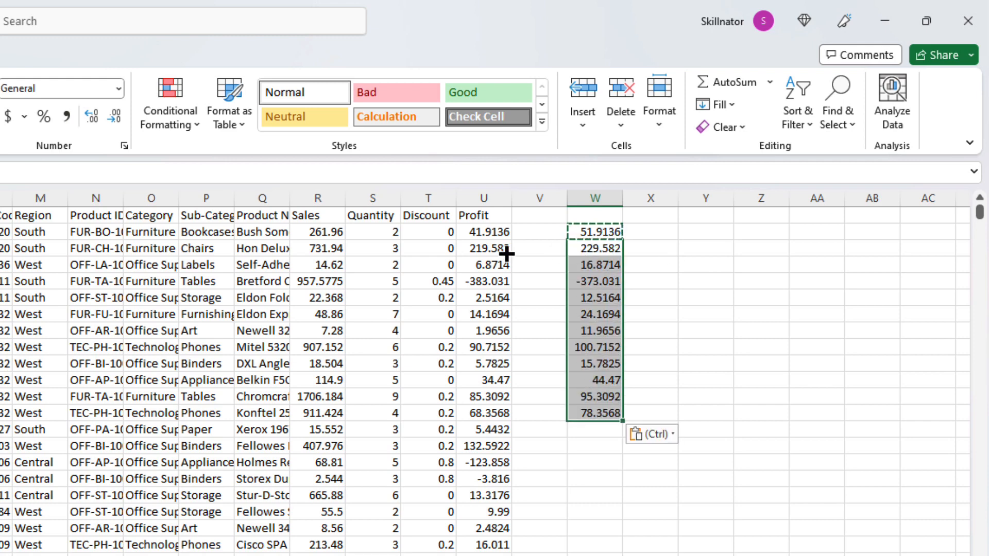
Compare the Profit cells U2 and U3 with W2 and W3, and inspect which references their formulas use
left_click(495, 231)
left_click(596, 251)
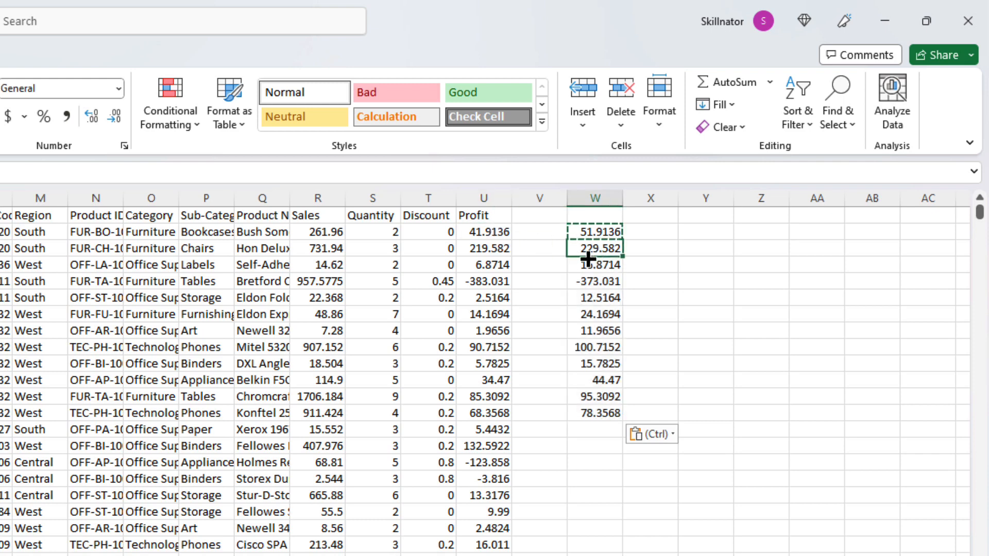
left_click(490, 249)
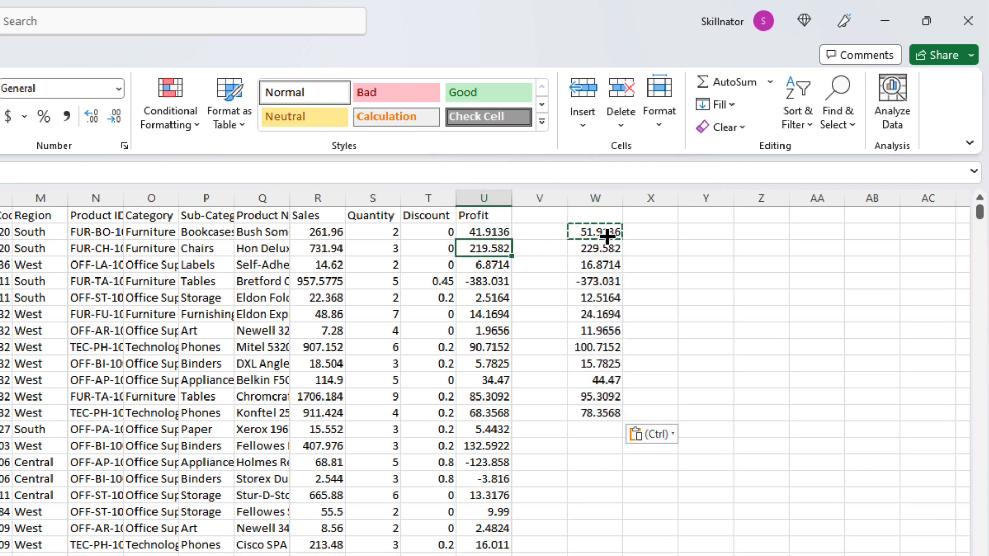
left_click(609, 239)
double_click(609, 239)
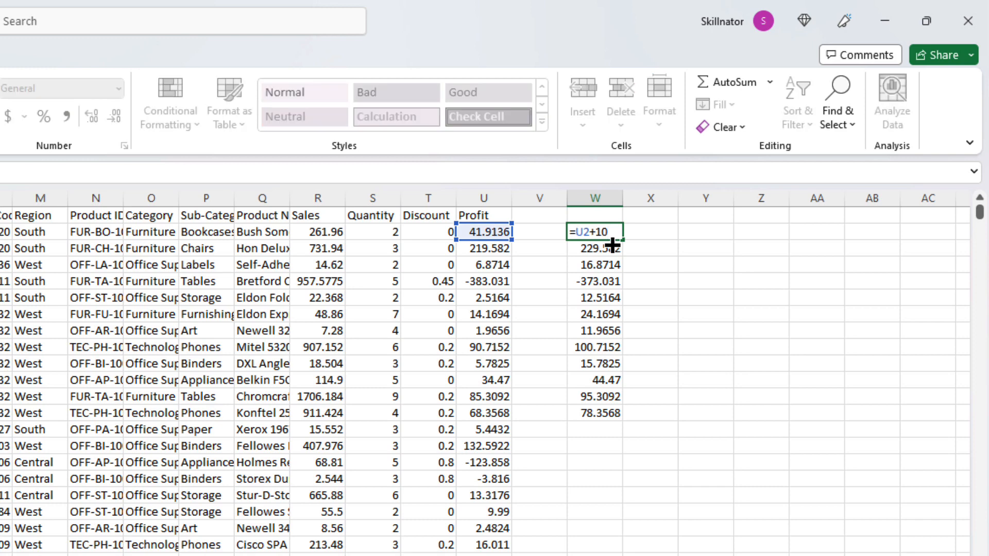
double_click(612, 245)
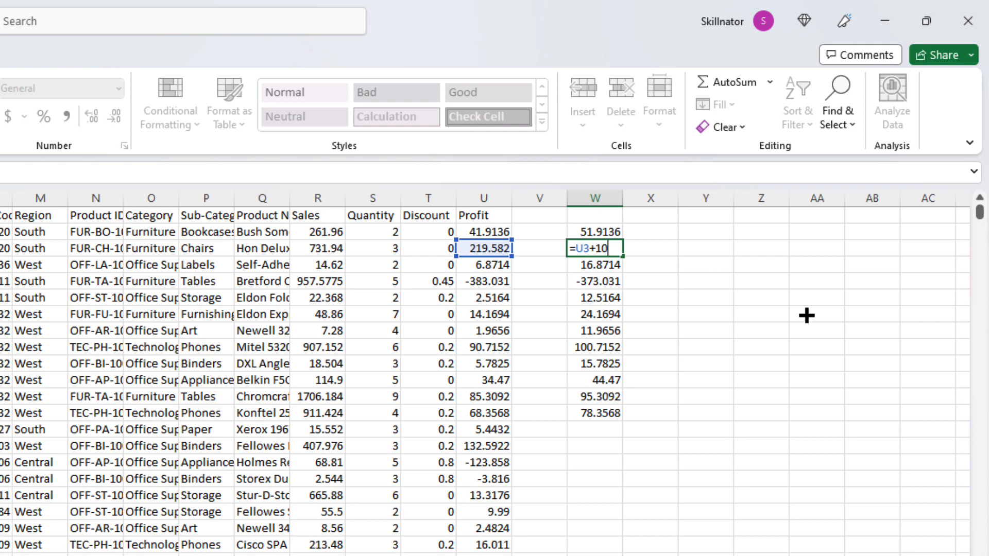
Change the formula in W2 to =$U$2+10 with an absolute reference and fill it down through W13
key("Up")
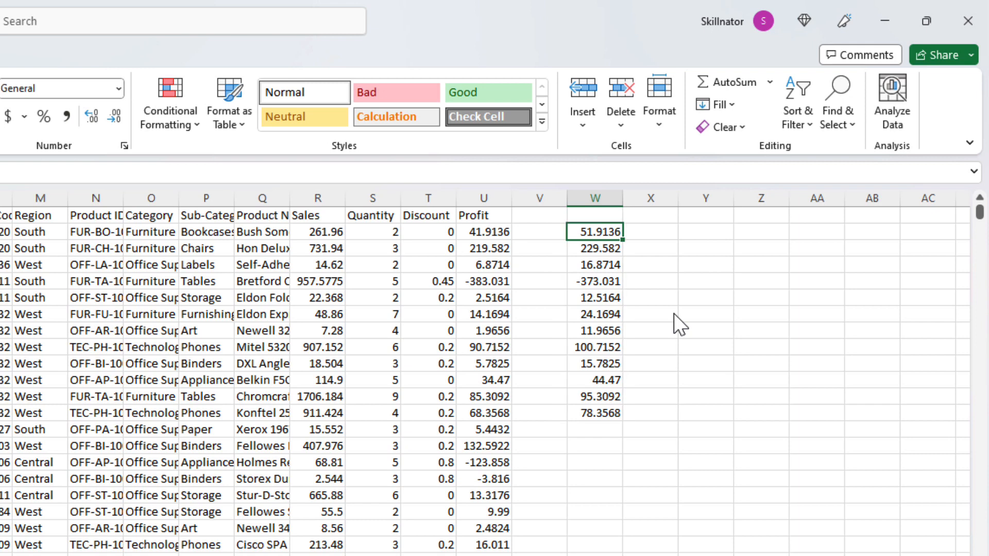
key("Down")
key("Up")
key("F2")
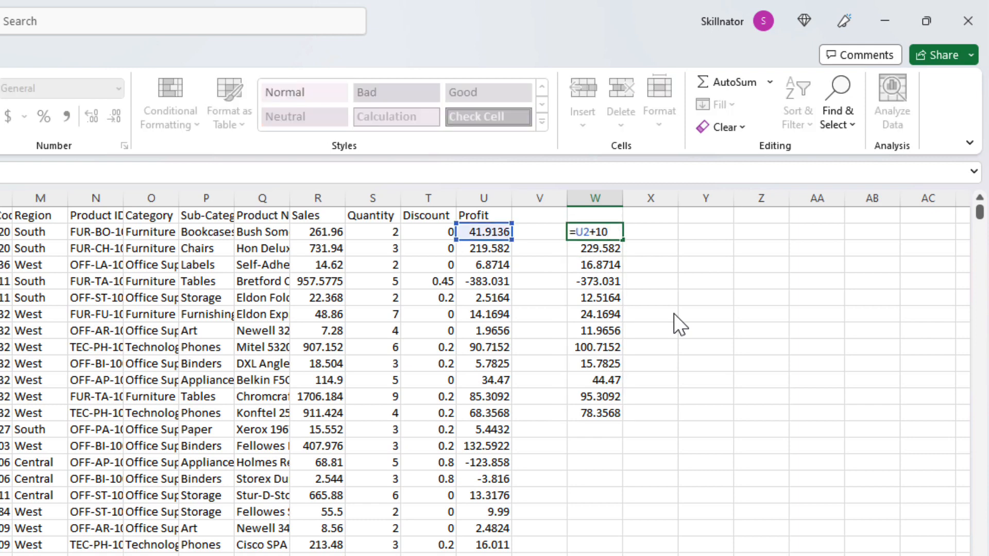
type("$")
key("Right")
type("$")
key("ctrl+Return")
key("ctrl+shift+Down")
key("ctrl+d")
Copy the W6 formula into Y6, inspect which cell it references, and return to W2
key("Down")
key("Down")
key("Down")
key("Down")
key("ctrl+c")
key("Right")
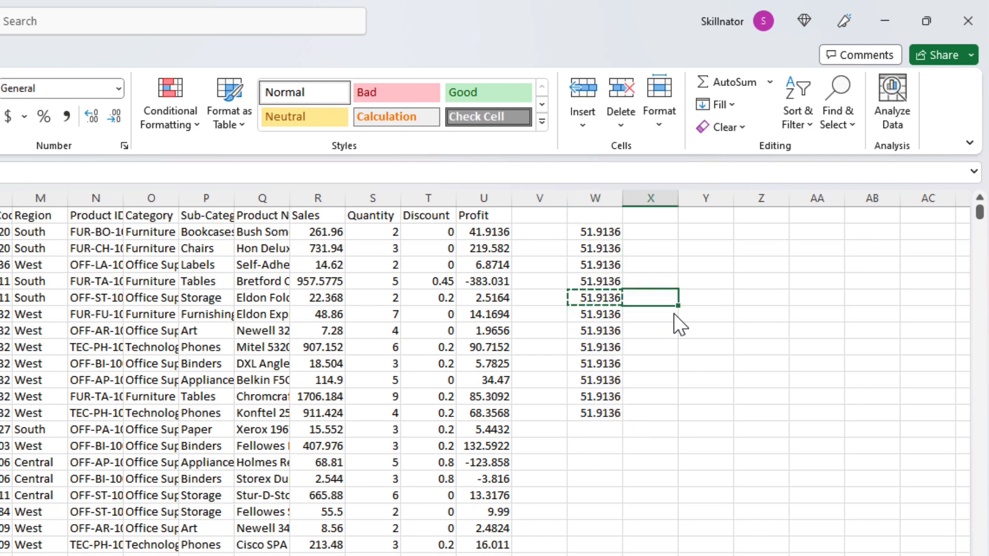
key("Right")
key("ctrl+v")
key("F2")
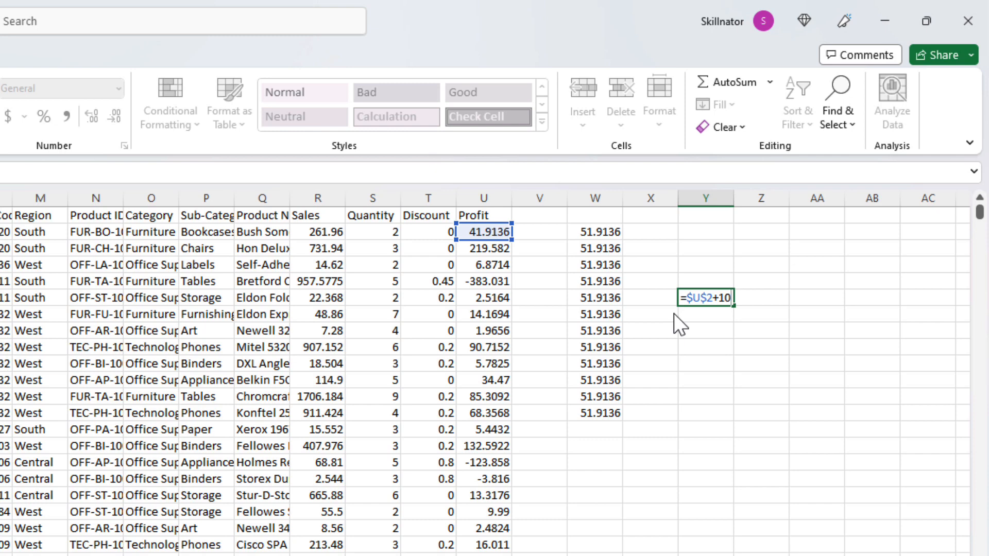
key("Left")
key("Left")
key("ctrl+Up")
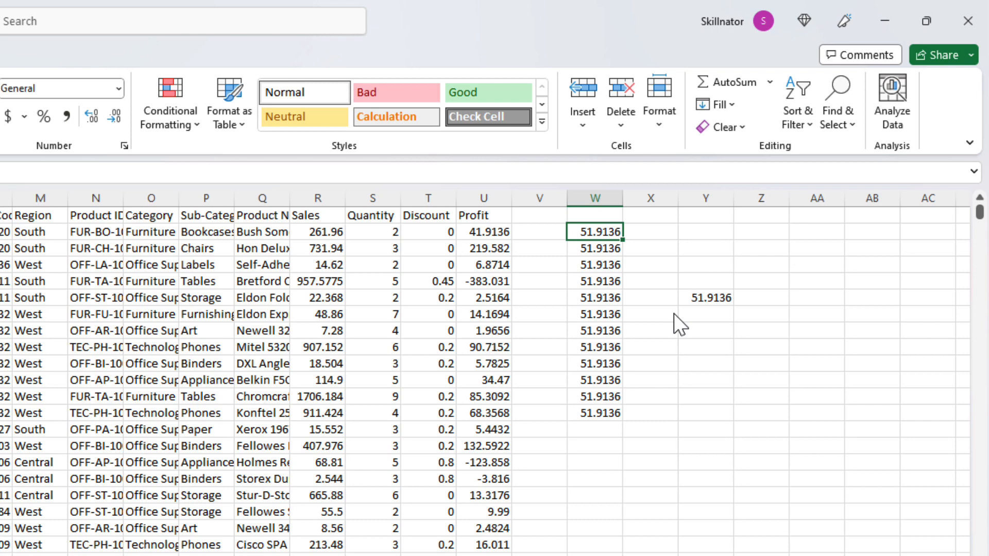
Delete the formula copy in Y6 and return to W2
key("Right")
key("Right")
key("Down")
key("Down")
key("Down")
key("Down")
key("Delete")
key("Left")
key("Left")
key("Up")
key("Up")
key("Up")
key("Up")
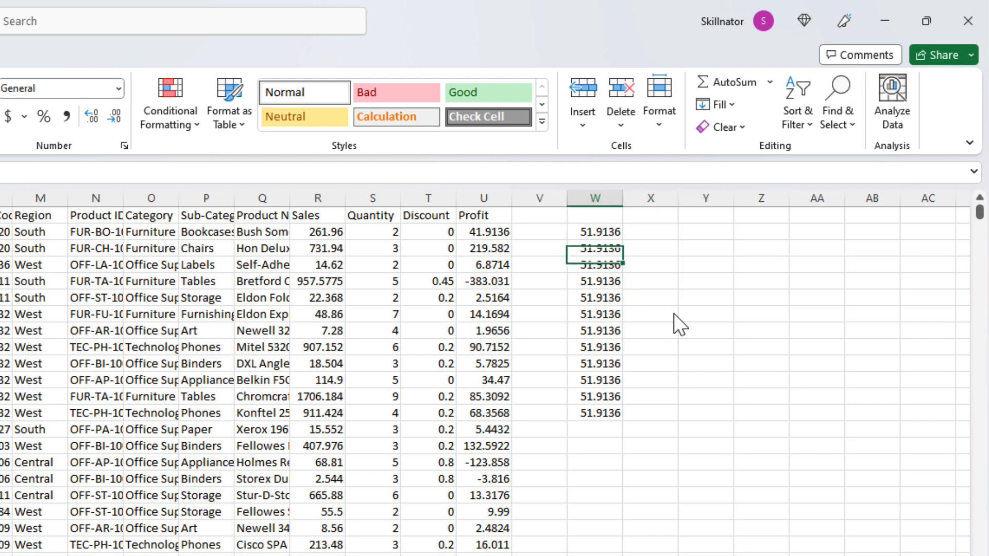
Try pasting the W2 formula across X2 through AA2, clear those copies, and return to W2
key("ctrl+c")
key("Right")
key("shift+Right")
key("shift+Right")
key("shift+Right")
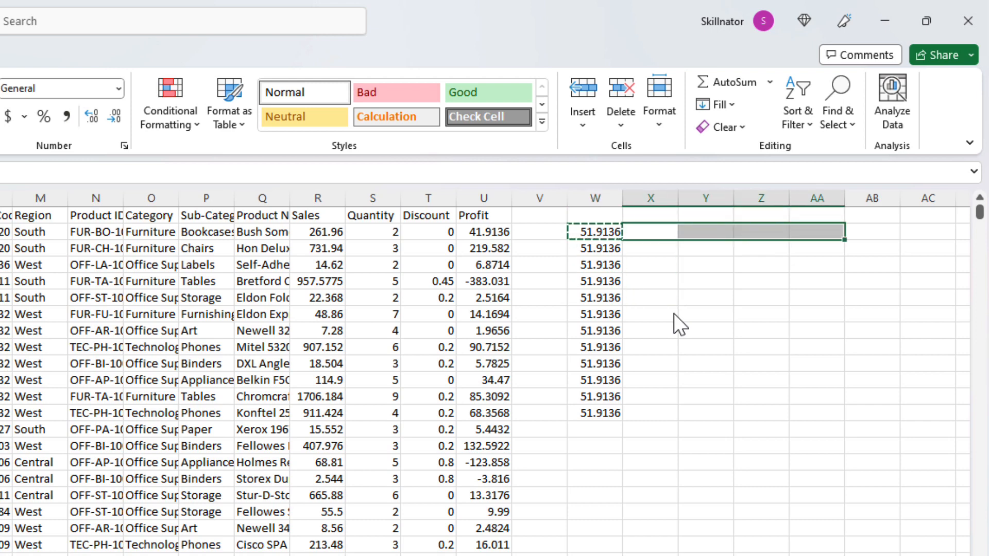
key("ctrl+v")
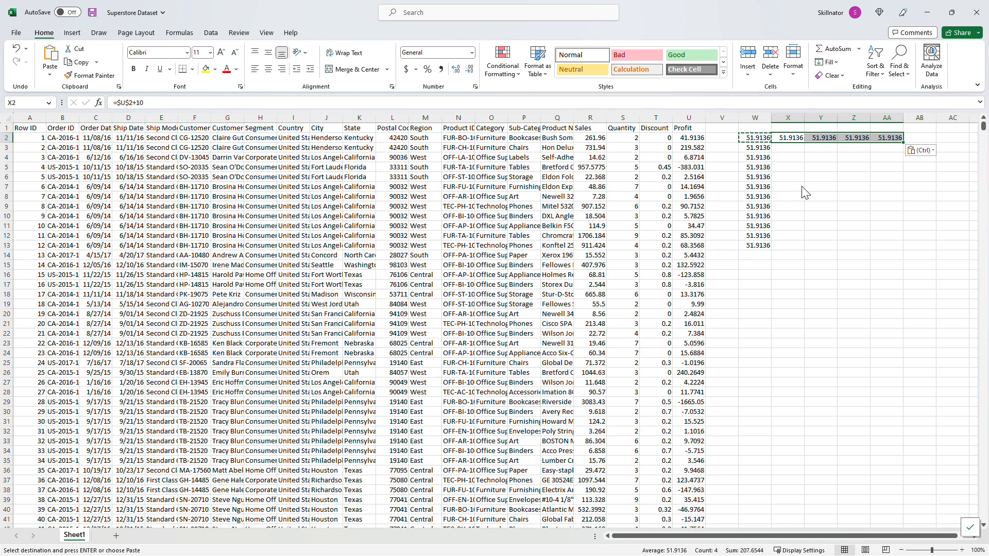
key("Delete")
key("Left")
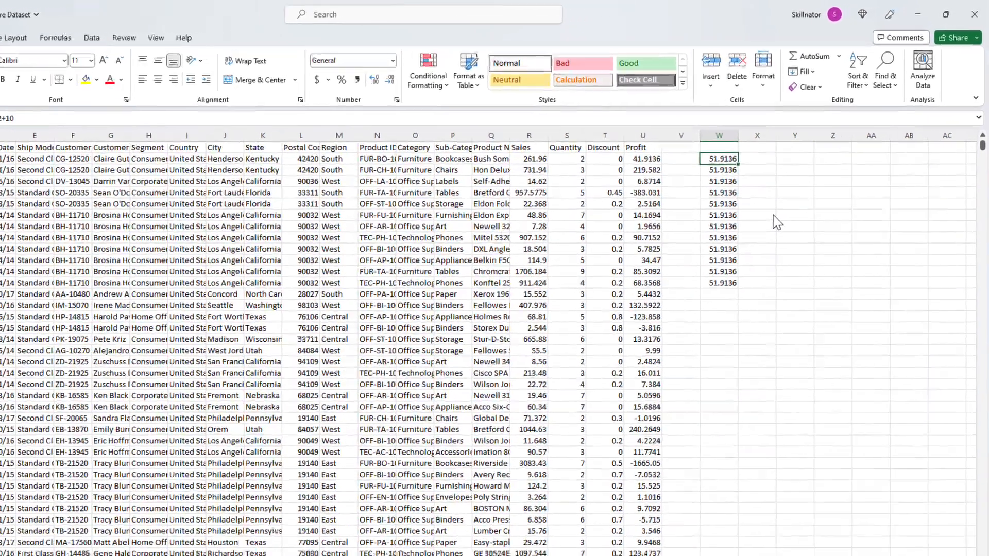
Change the formula in W2 to =$U2+10, locking only the column, and fill it down through W13
key("F2")
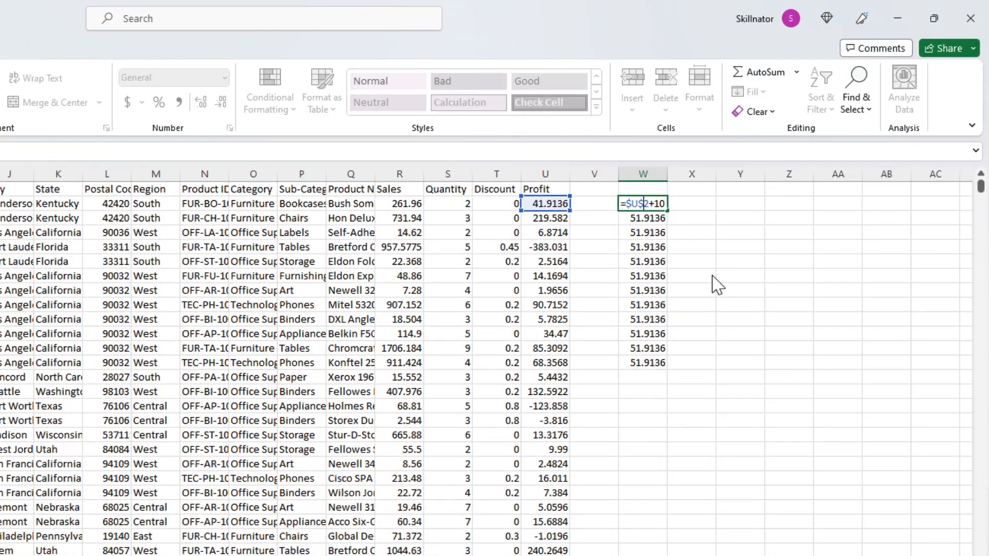
key("F4")
key("F4")
key("Return")
key("Up")
key("ctrl+shift+Down")
key("ctrl+d")
Inspect the cell references in the filled formulas from W4 down to W7 and return to W2
key("Down")
key("Down")
key("F2")
key("Return")
key("F2")
key("Return")
key("F2")
key("Return")
key("F2")
key("Escape")
key("Up")
key("Up")
key("Up")
key("Up")
key("Up")
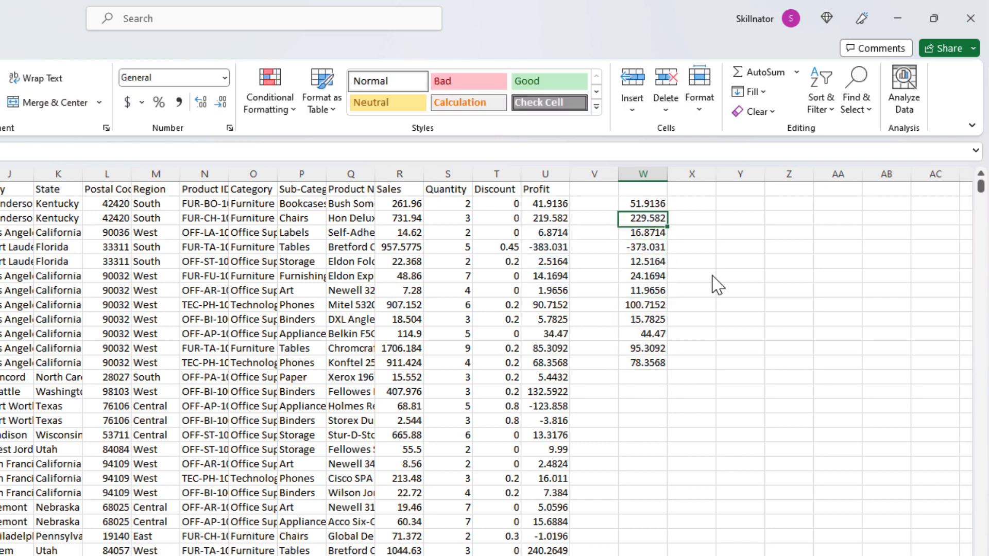
Copy the column-locked formula from W2 and paste it across X2 through AA2
key("shift+Right")
key("shift+Right")
key("shift+Right")
key("shift+Right")
key("shift+Left")
key("shift+Left")
key("shift+Left")
key("shift+Left")
key("ctrl+c")
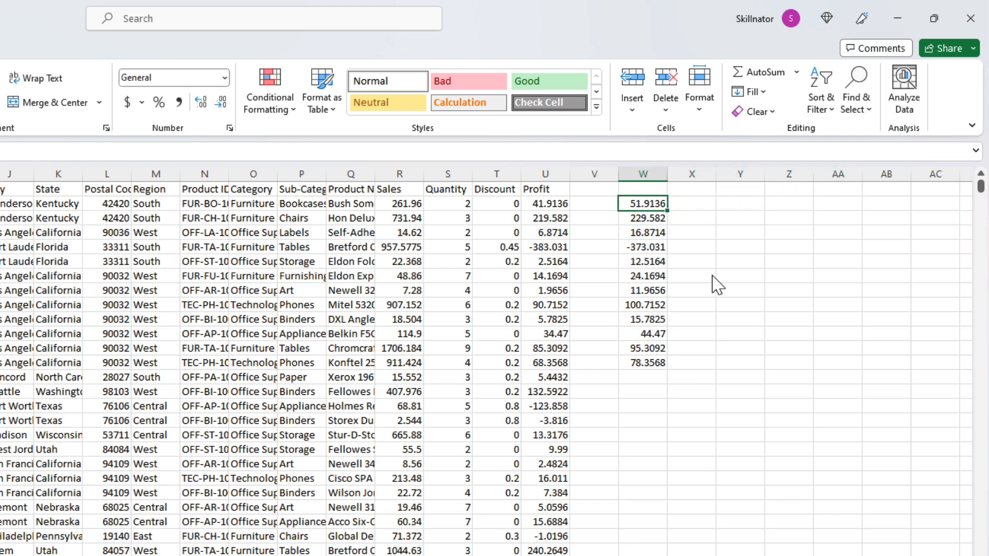
key("Right")
key("shift+Right")
key("shift+Right")
key("shift+Right")
key("ctrl+v")
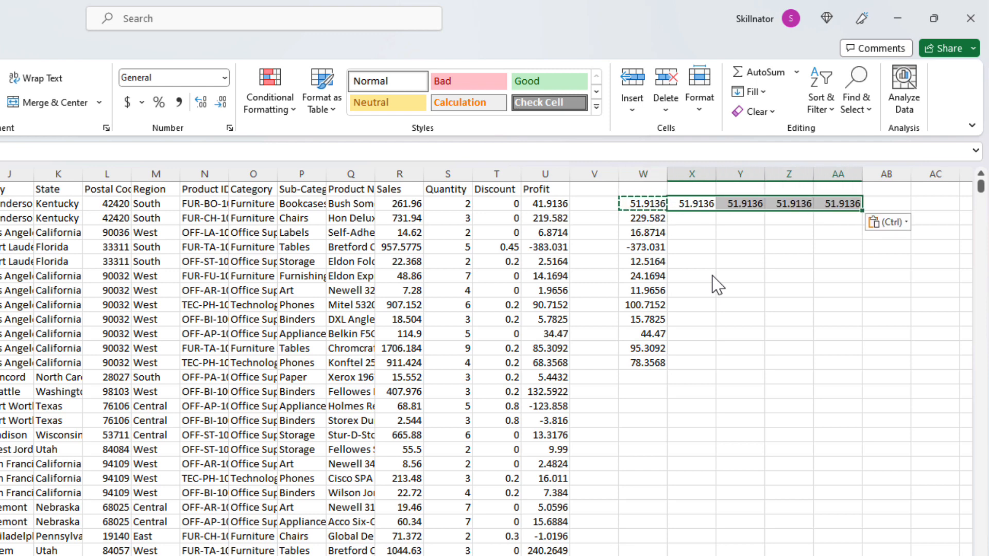
End the copy mode and inspect the cell reference in the pasted formula in X2
key("Escape")
key("Right")
key("Left")
key("Right")
key("Left")
key("F2")
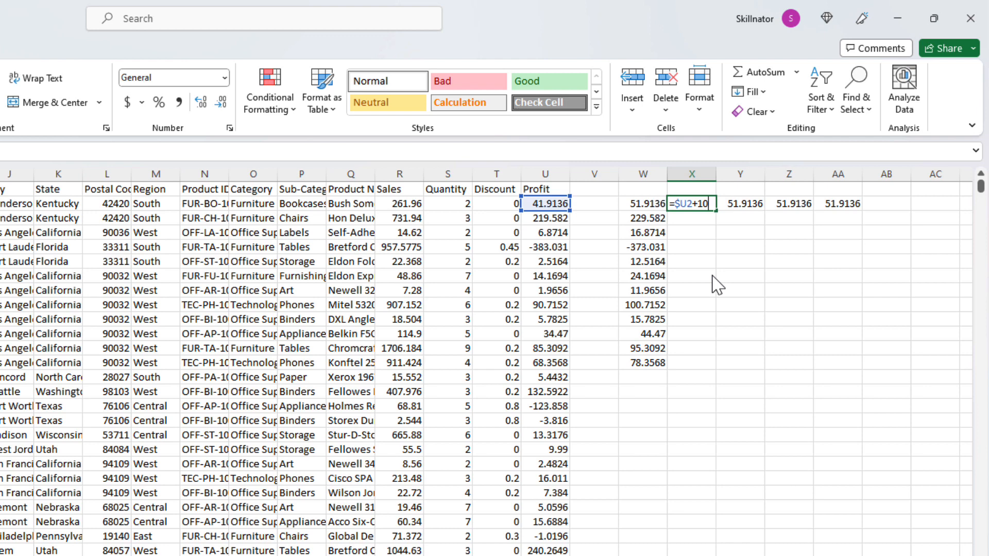
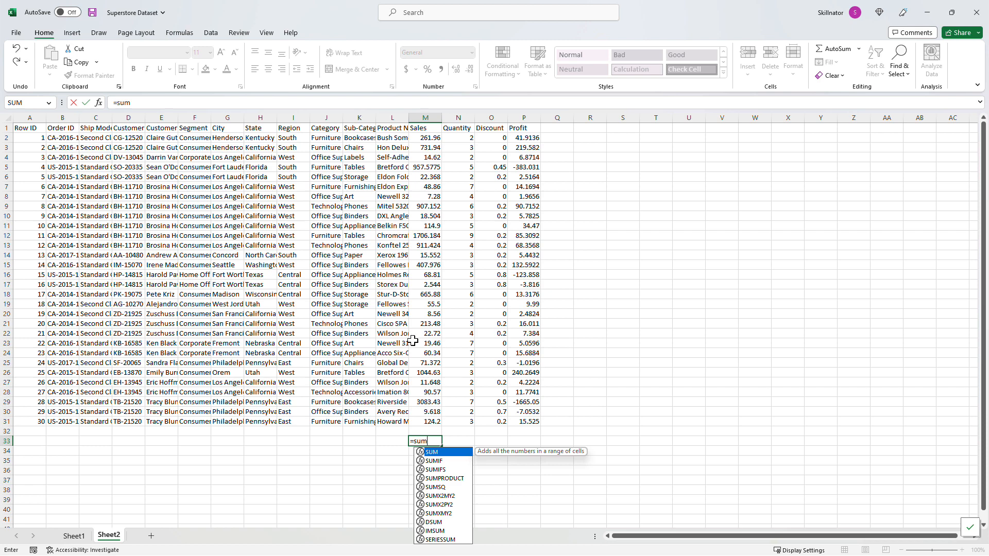
Complete the formula =SUM(M2:M31) in cell M33 to total the Sales values
double_click(459, 451)
key("Up")
key("Up")
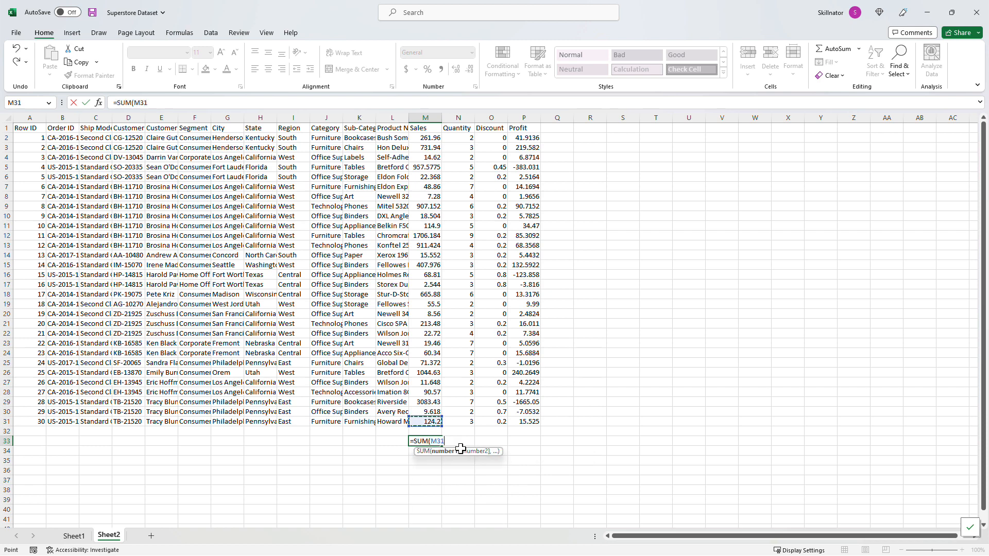
key("ctrl+shift+Up")
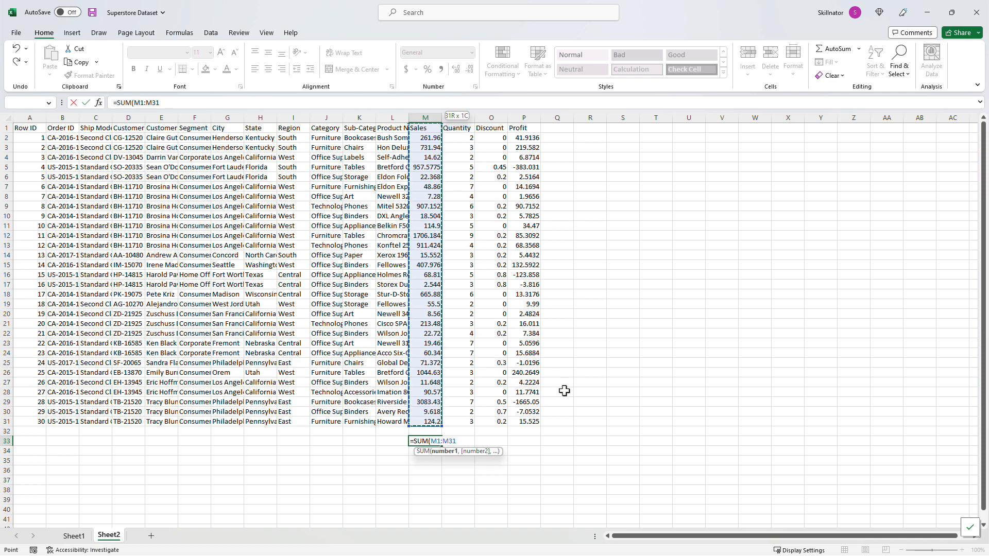
key("shift+Down")
type(")")
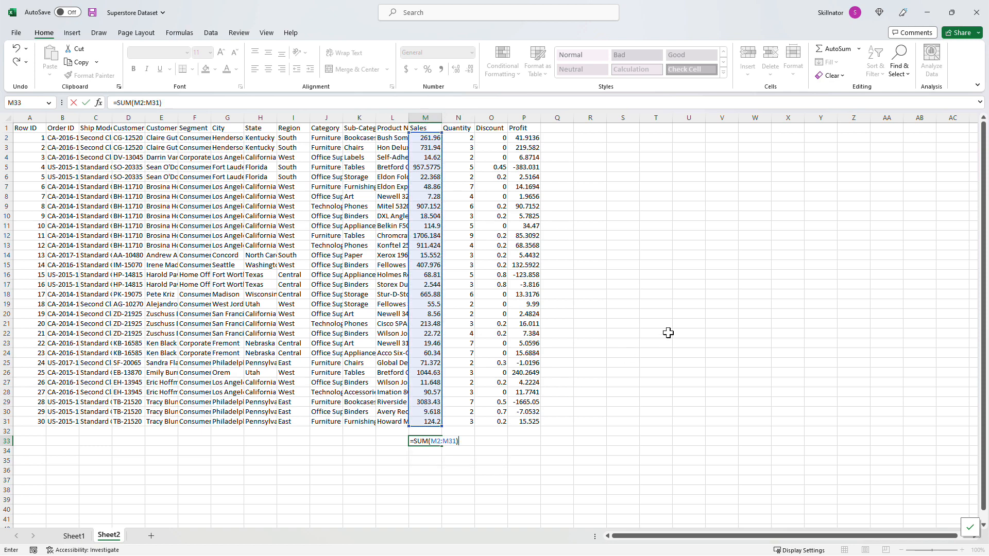
key("ctrl+Return")
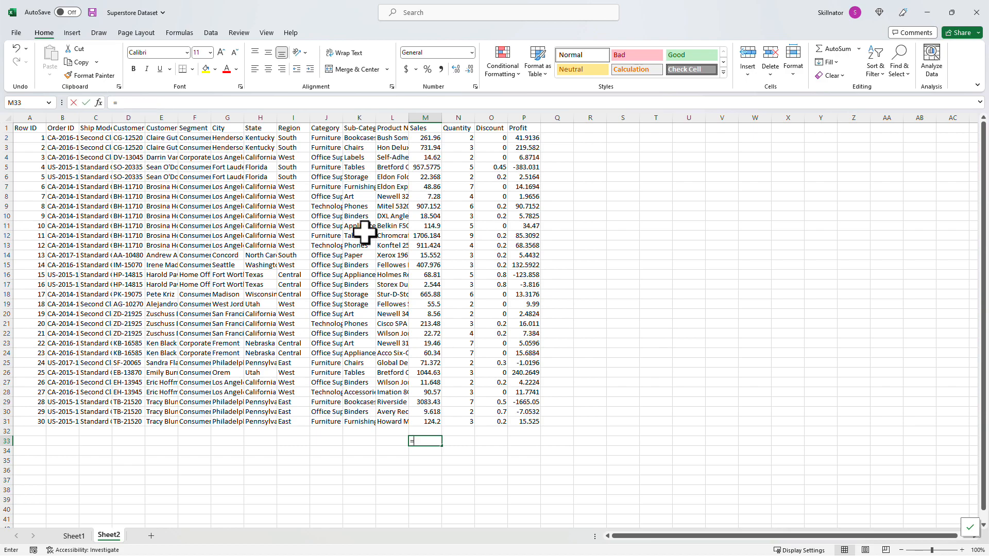
type("=")
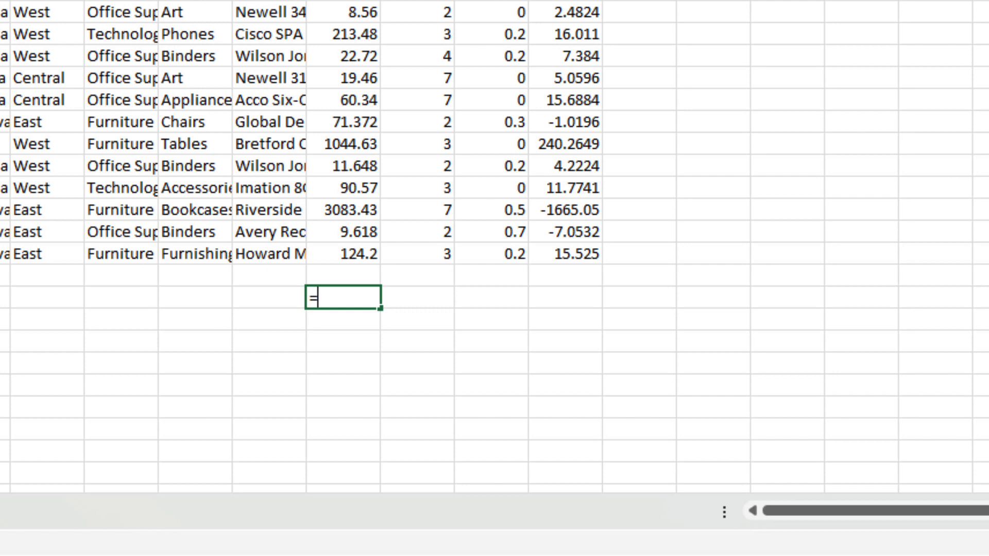
type("sum")
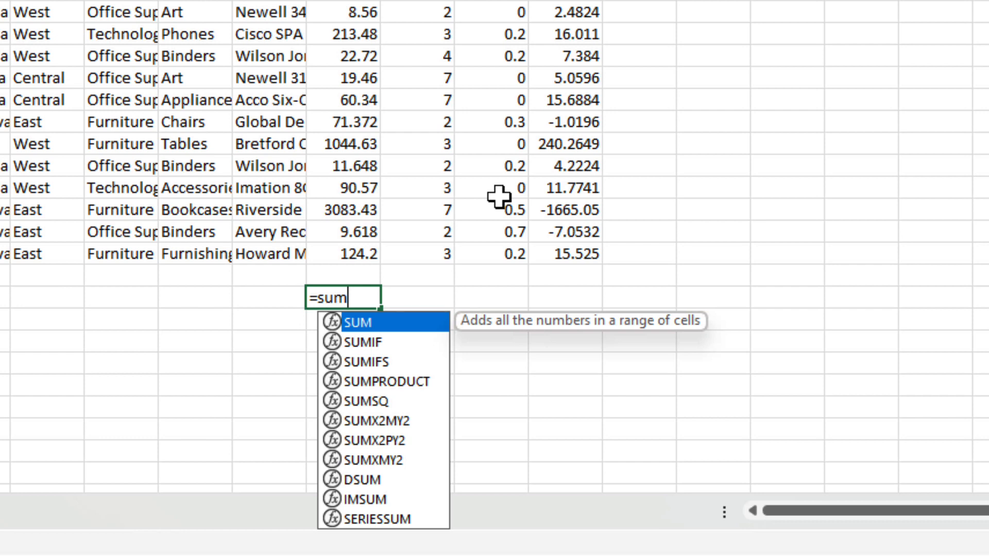
double_click(422, 316)
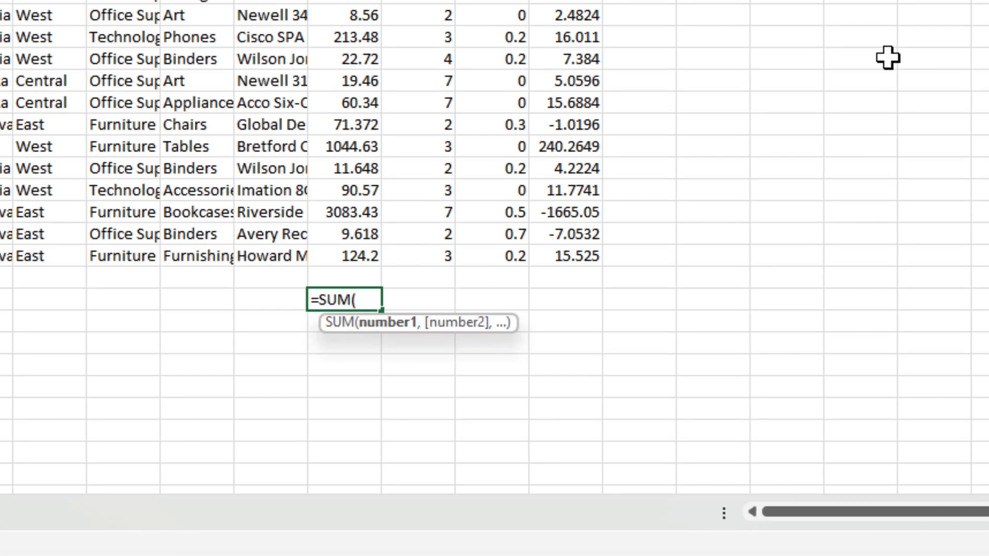
key("Escape")
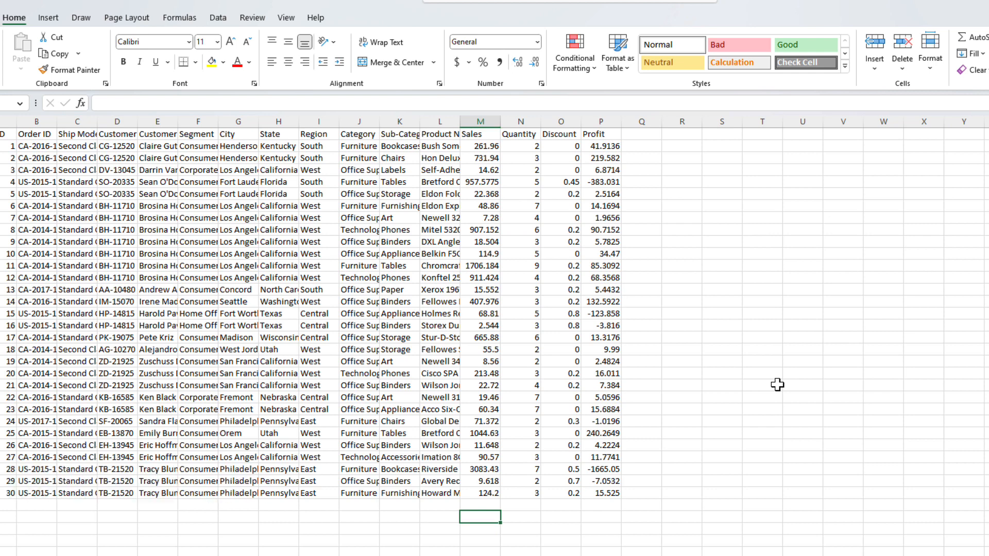
Enter =COUNT(M2:M31) in cell M33 to count the numeric Sales values
type("=coun")
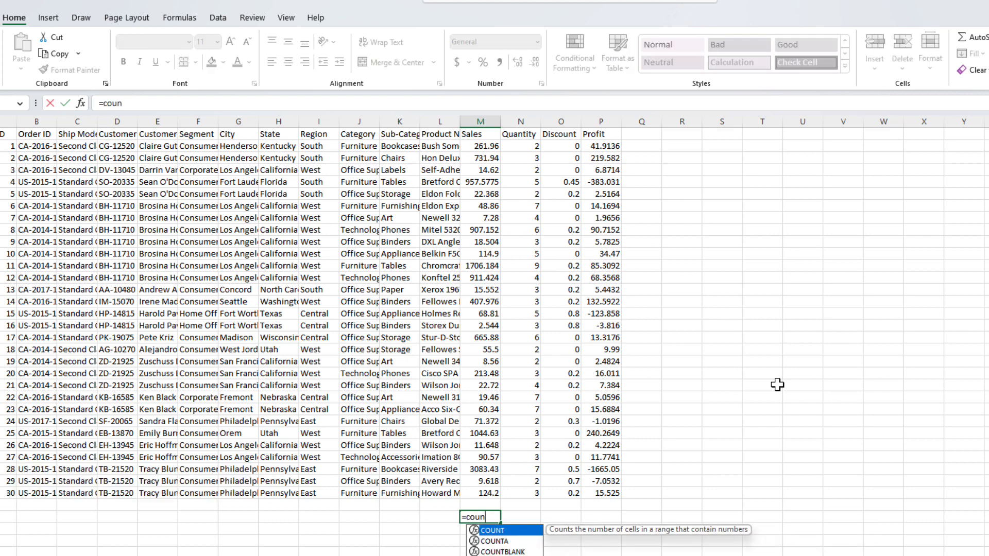
key("Tab")
key("Up")
key("Up")
key("ctrl+shift+Up")
key("shift+Down")
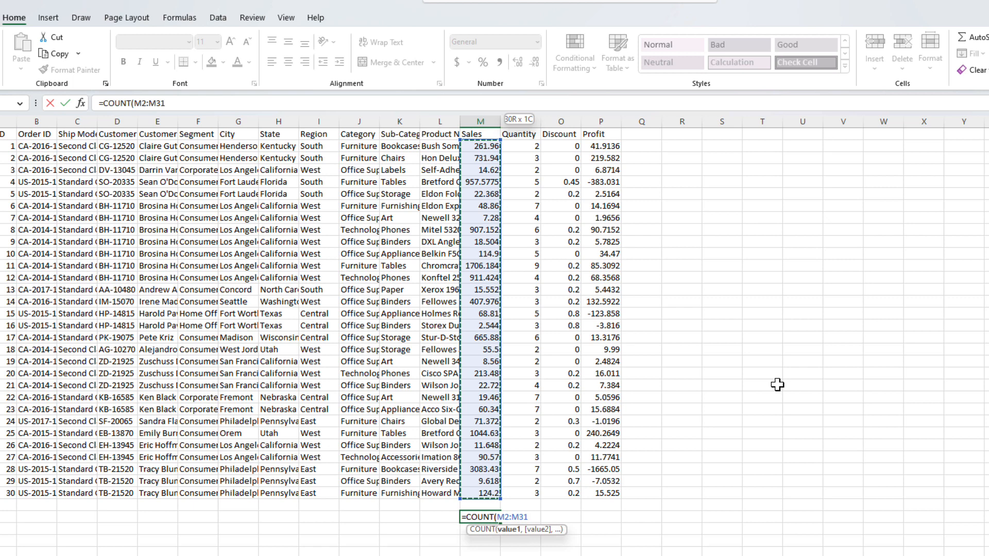
type(")")
key("Return")
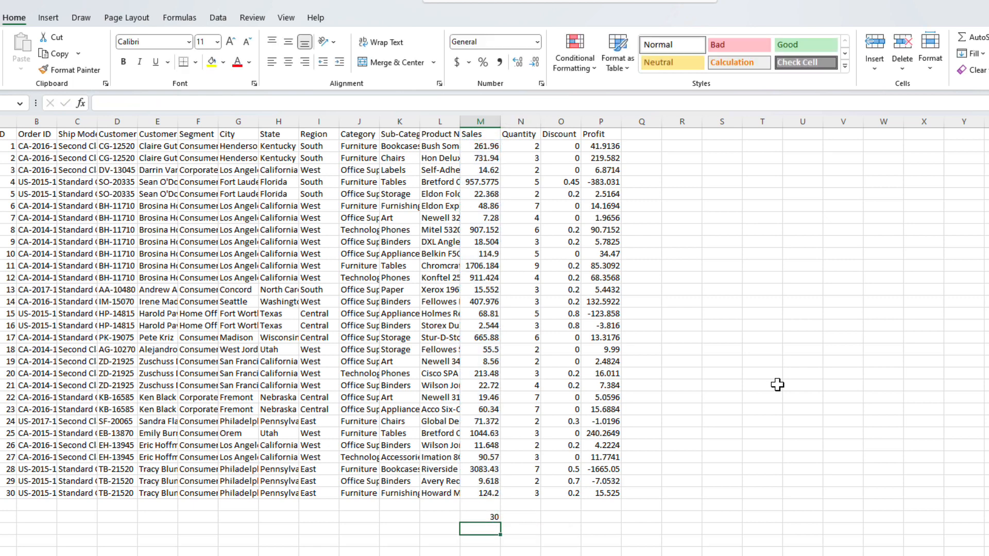
Extend the COUNT range in M33 to M1:M31 so it includes the Sales header
key("Up")
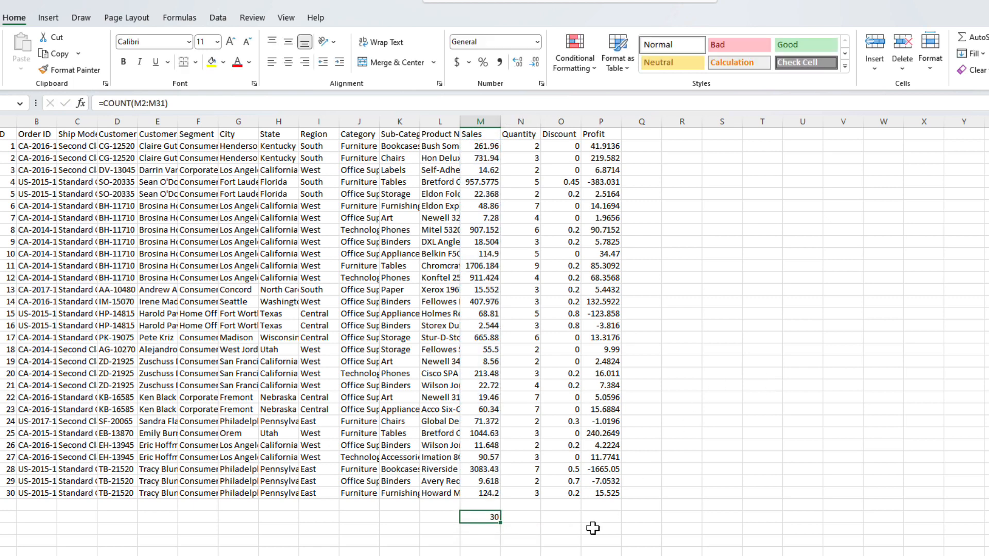
key("F2")
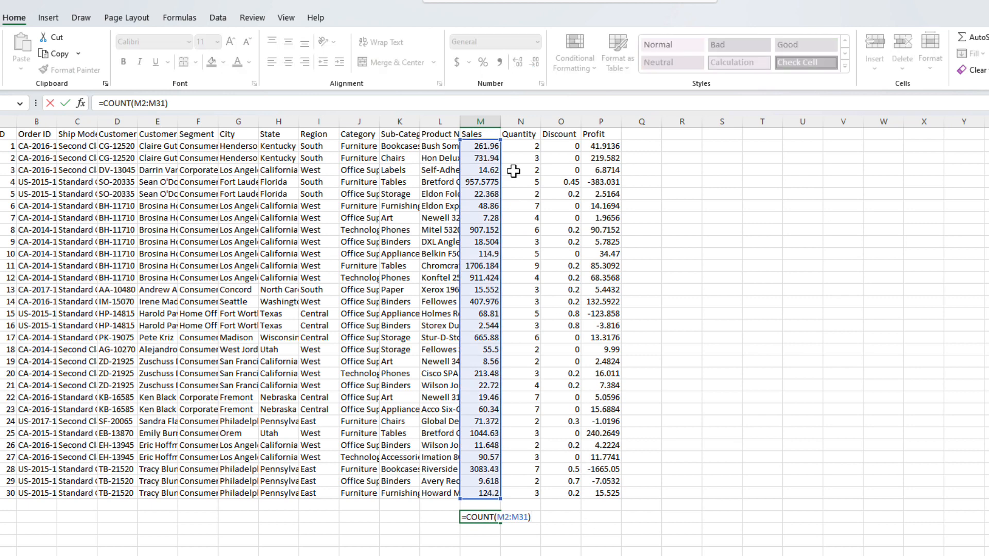
left_click_drag(499, 127, 499, 130)
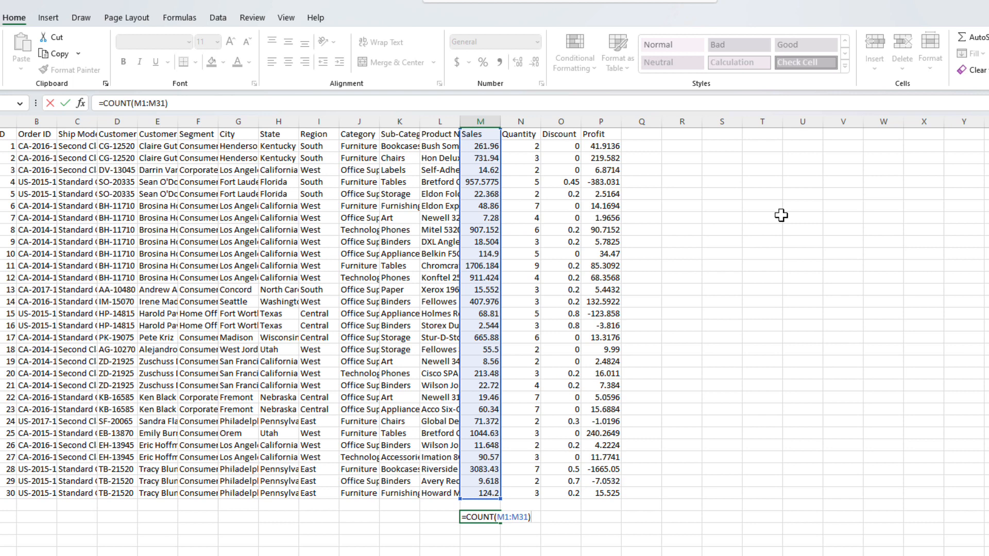
key("Return")
key("Up")
key("Down")
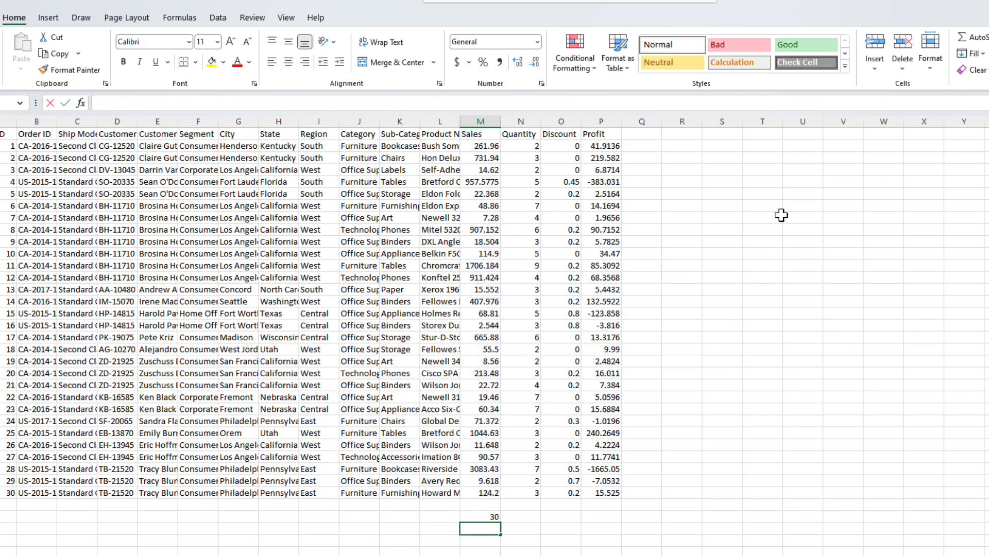
Enter =COUNTA(M1:M31) in cell M33 to count the non-empty cells in the Sales column including its header
type("=count")
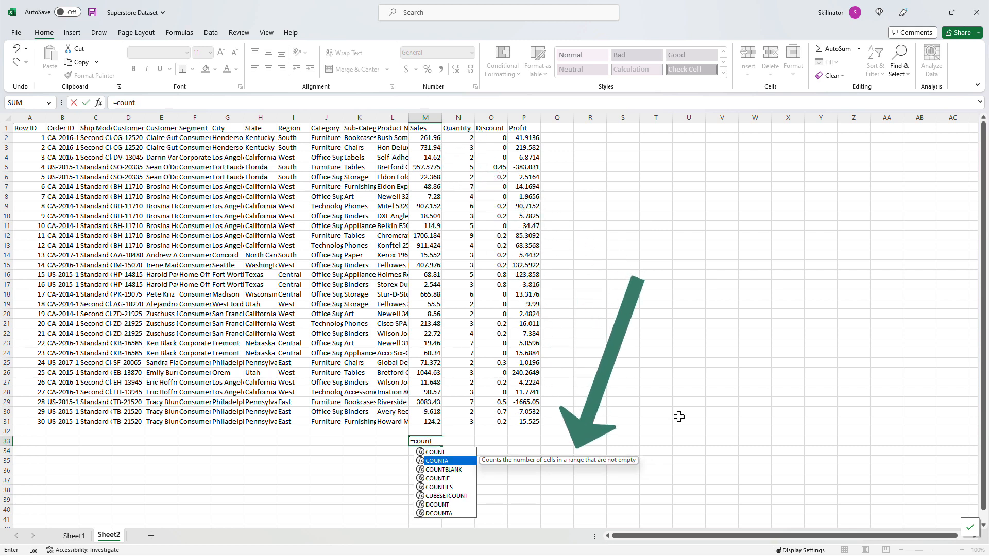
key("Tab")
left_click_drag(426, 128, 428, 423)
type(")")
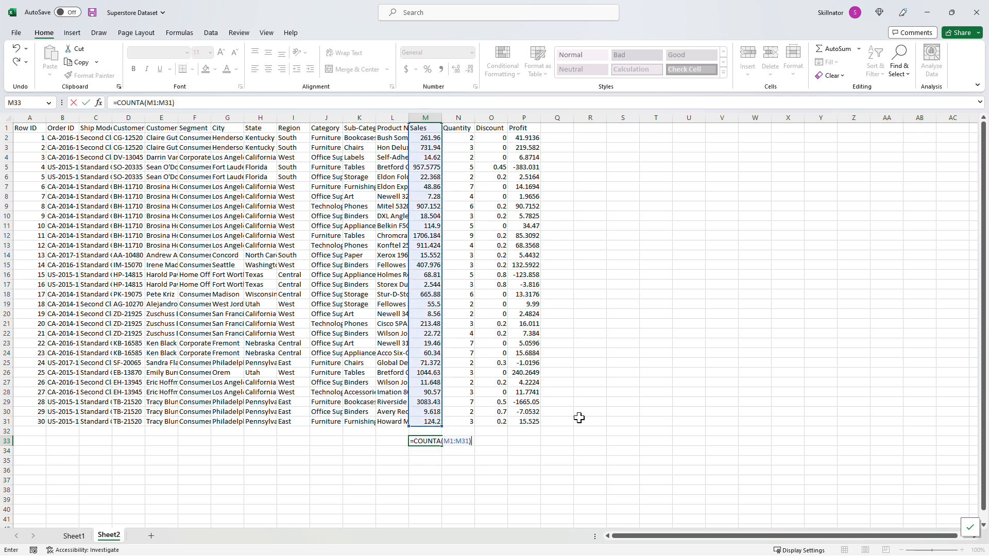
key("Return")
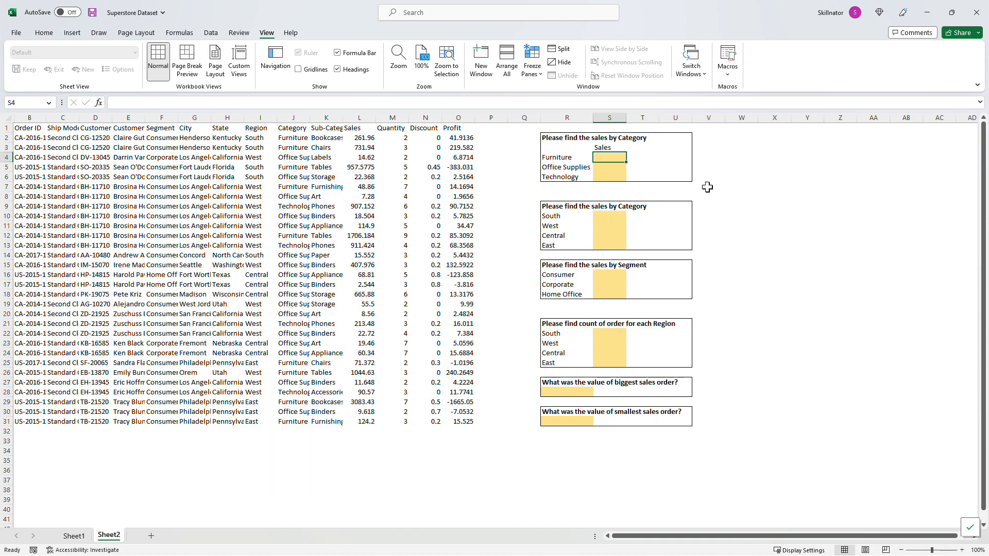
Enter =SUMIF(J2:J31,R4,L2:L31) in cell S4 to total the Sales for the Furniture category
type("=sum")
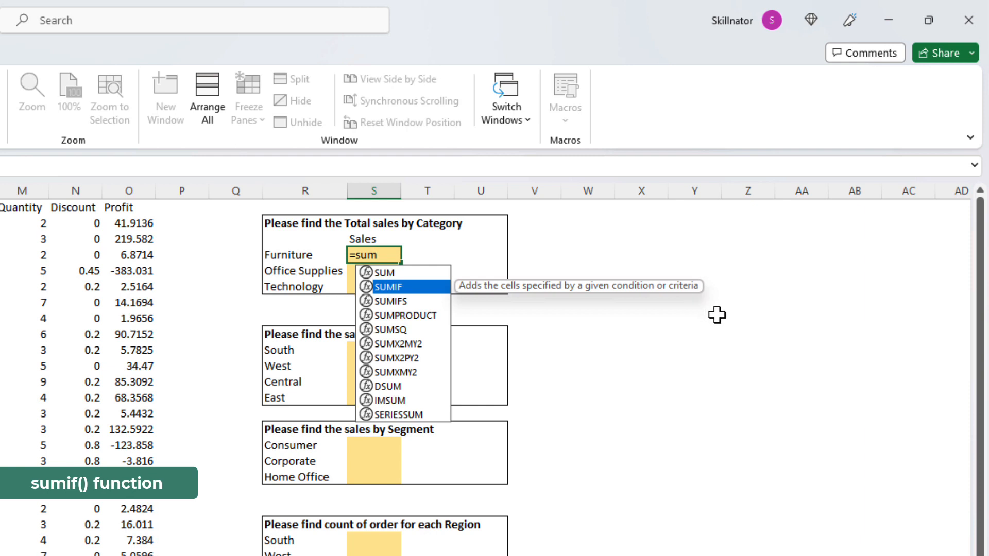
key("Tab")
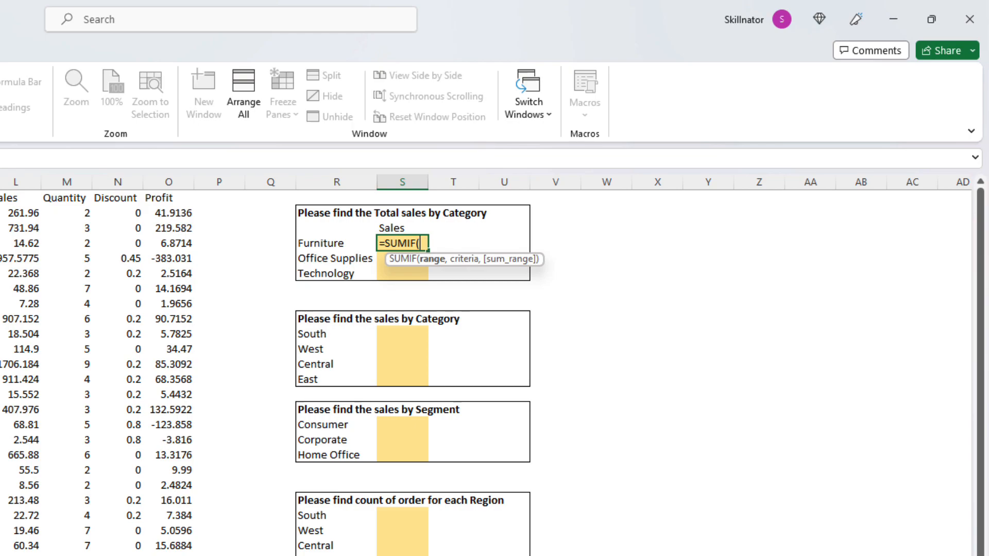
left_click_drag(293, 138, 299, 422)
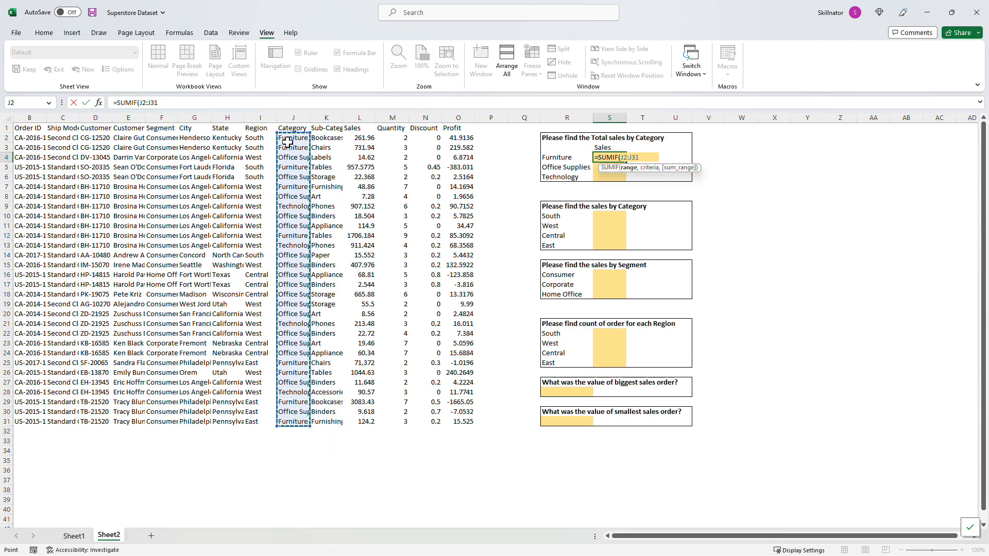
type(",")
key("Left")
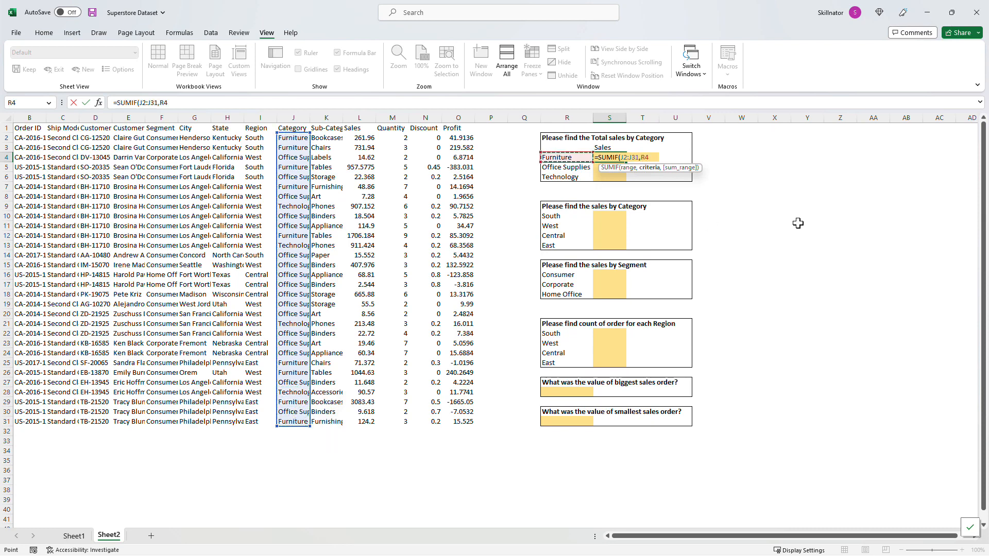
type(",")
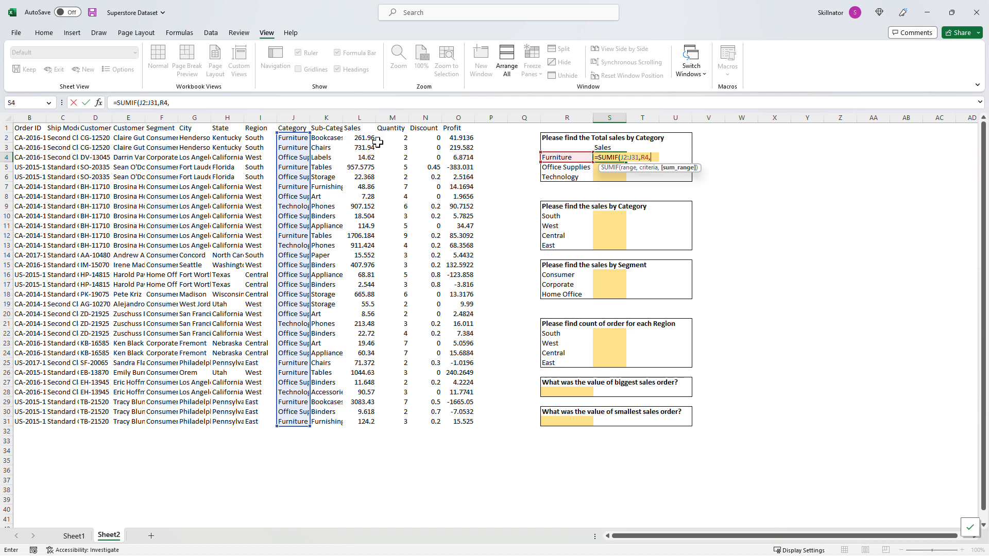
left_click_drag(367, 138, 366, 422)
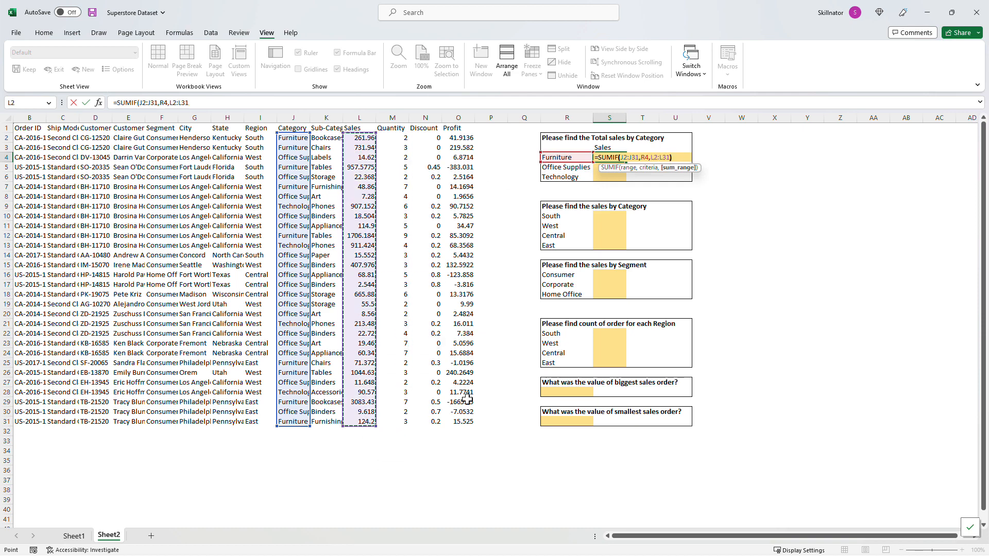
key("Return")
key("Up")
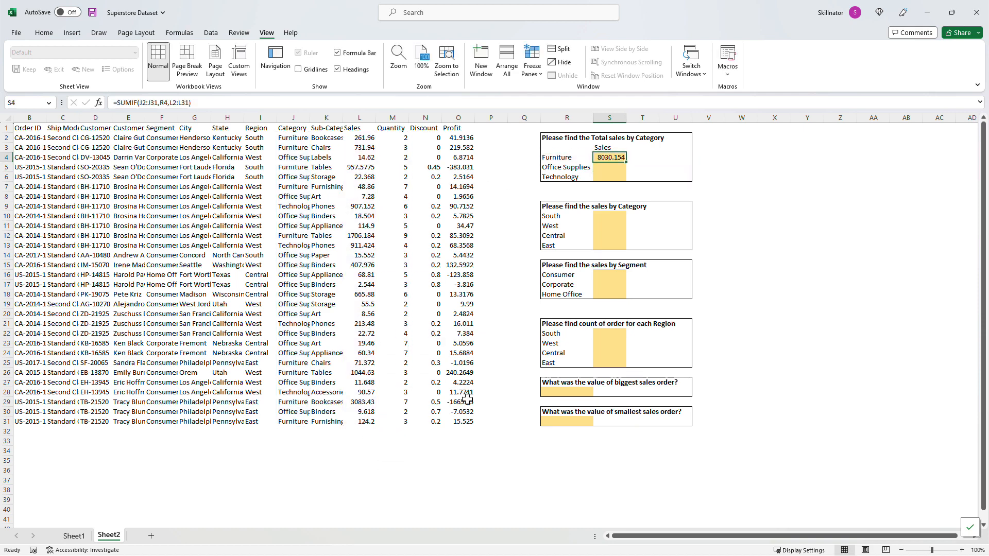
Copy the Furniture SUMIF formula from S4 into S5 for Office Supplies
key("ctrl+c")
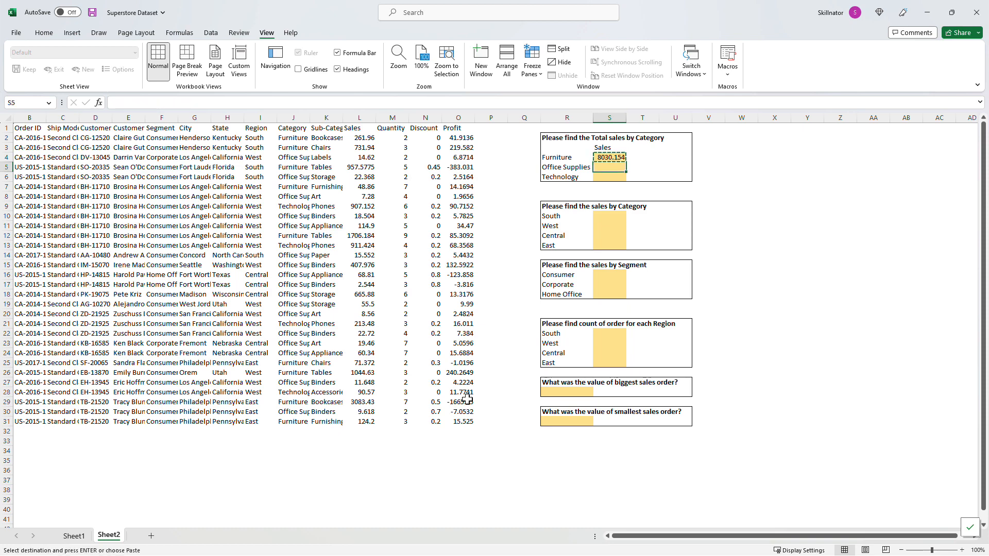
key("Down")
key("ctrl+v")
Make the ranges in S4's SUMIF absolute as $J$2:$J$31 and $L$2:$L$31, and copy the formula to S5 and S6
key("F2")
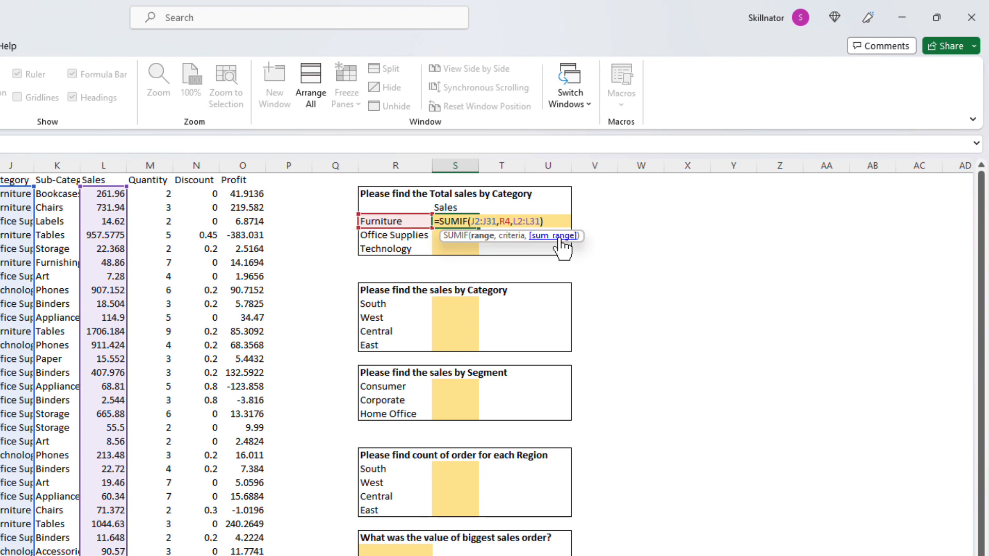
key("F4")
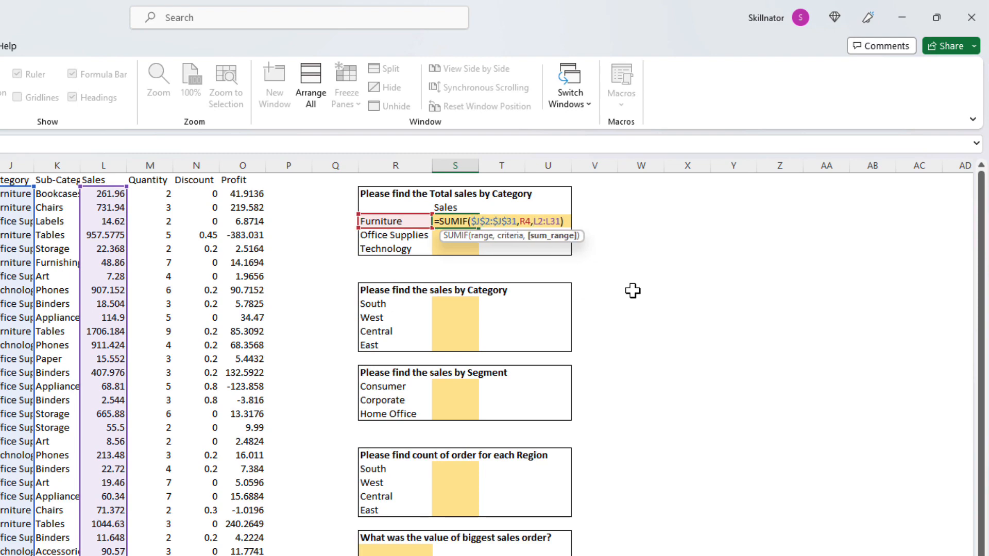
key("F4")
key("Return")
key("Up")
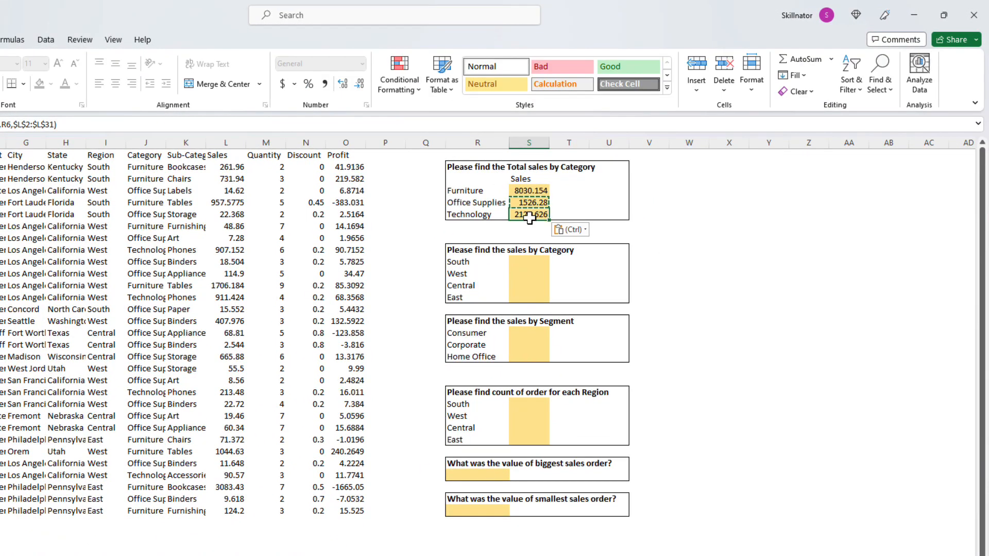
key("F2")
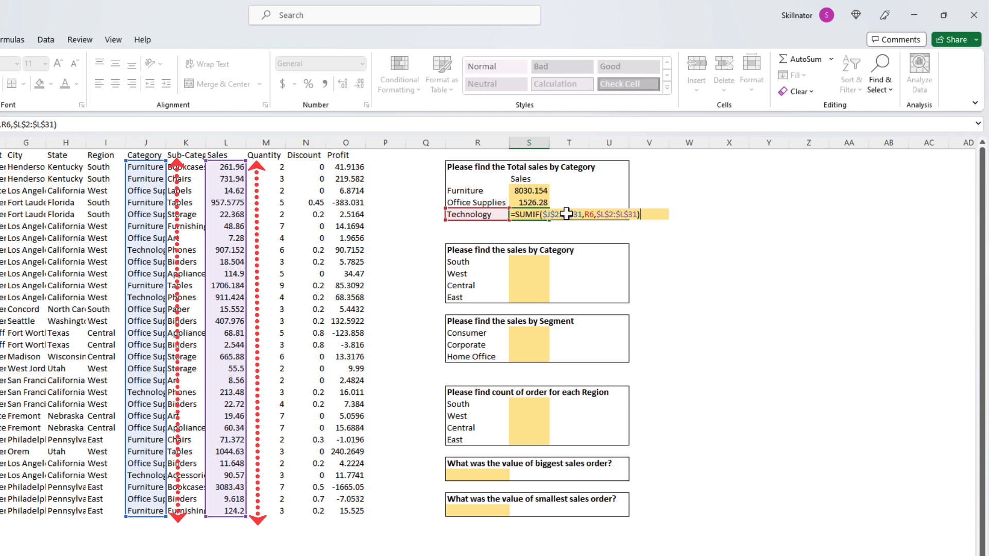
key("ctrl+Return")
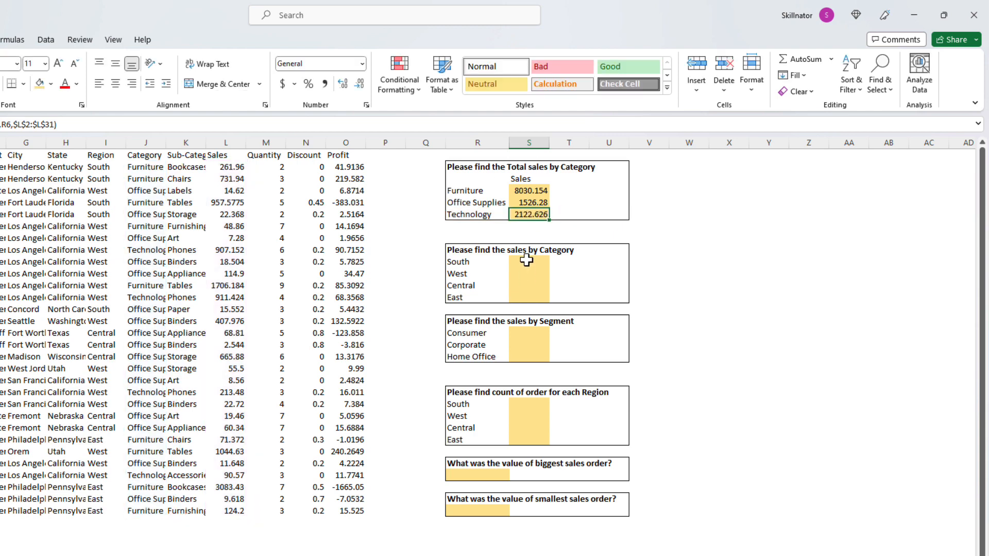
left_click_drag(528, 262, 535, 359)
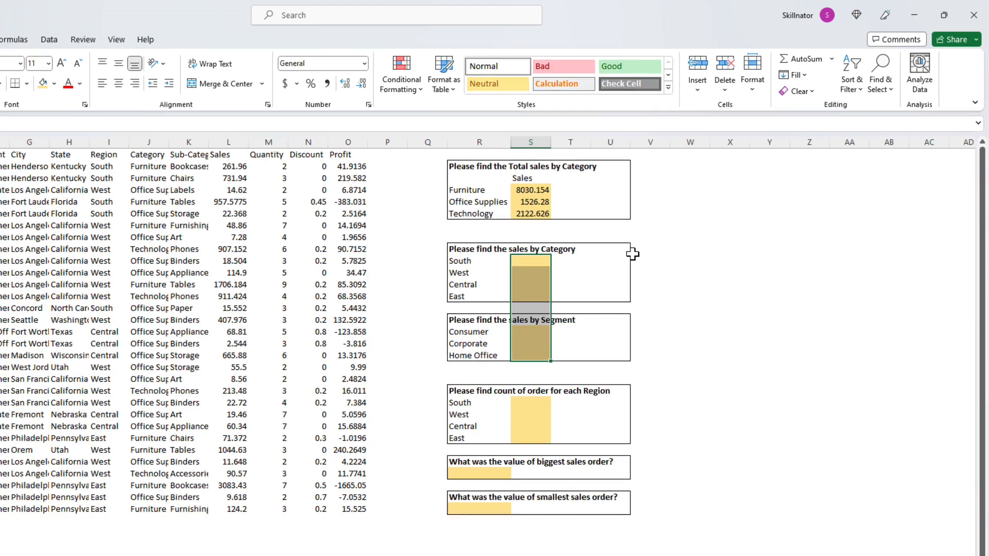
left_click_drag(621, 251, 553, 322)
left_click_drag(604, 284, 537, 311)
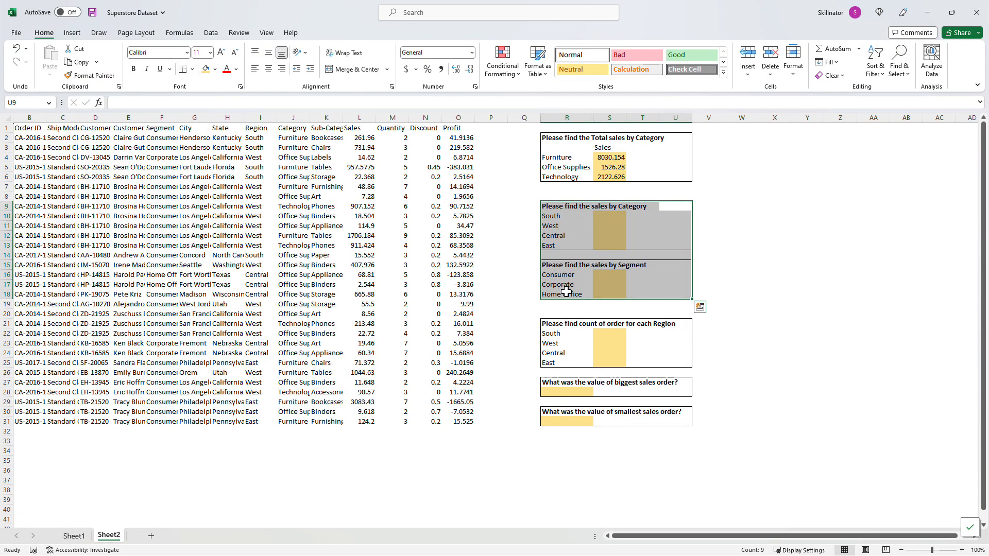
Rename the worksheet Sheet2 as Stat_Functions
double_click(108, 536)
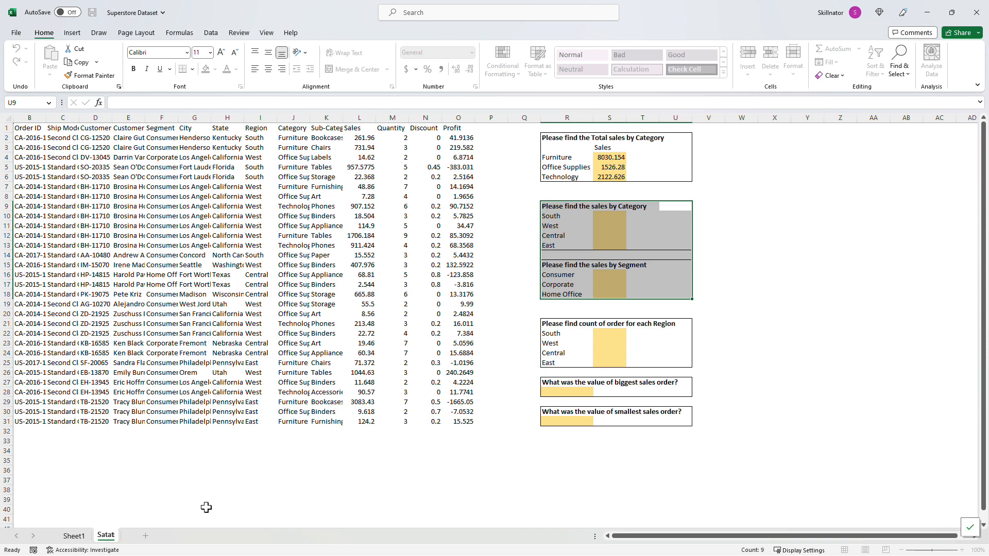
type("Stat ")
type("_Functio")
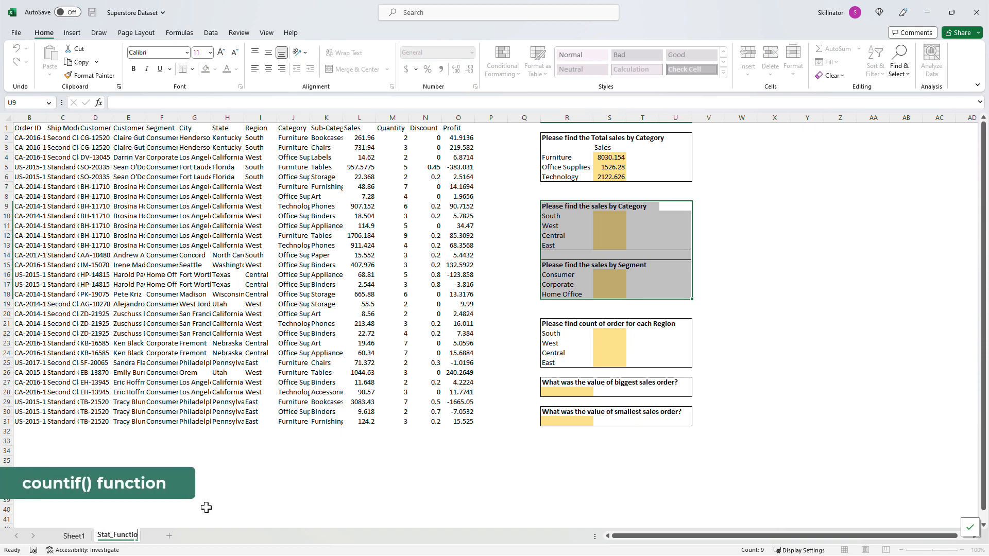
type("ns")
key("Return")
Enter =COUNTIF(I2:I31,R22) in cell S22 to count the orders in the South region
left_click(600, 335)
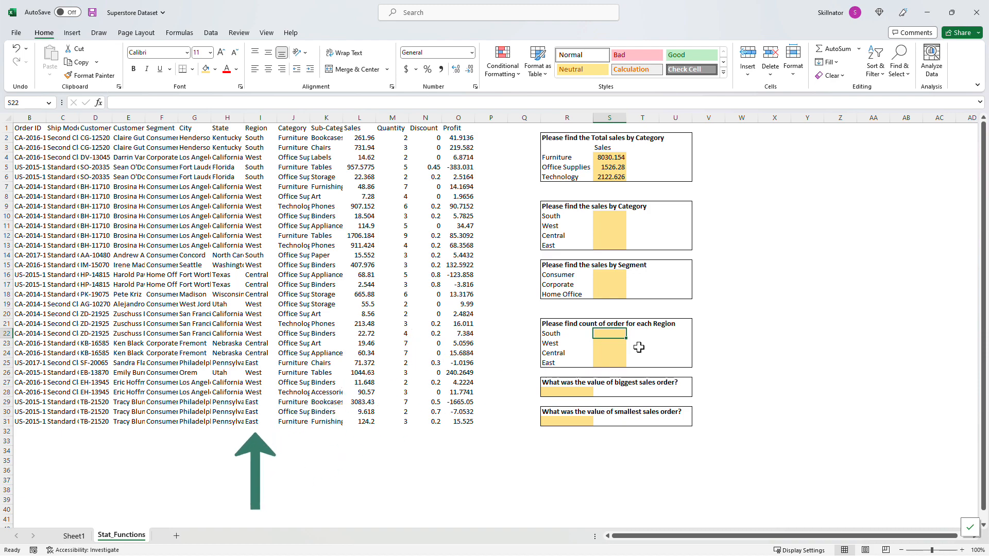
type("=countif")
key("Tab")
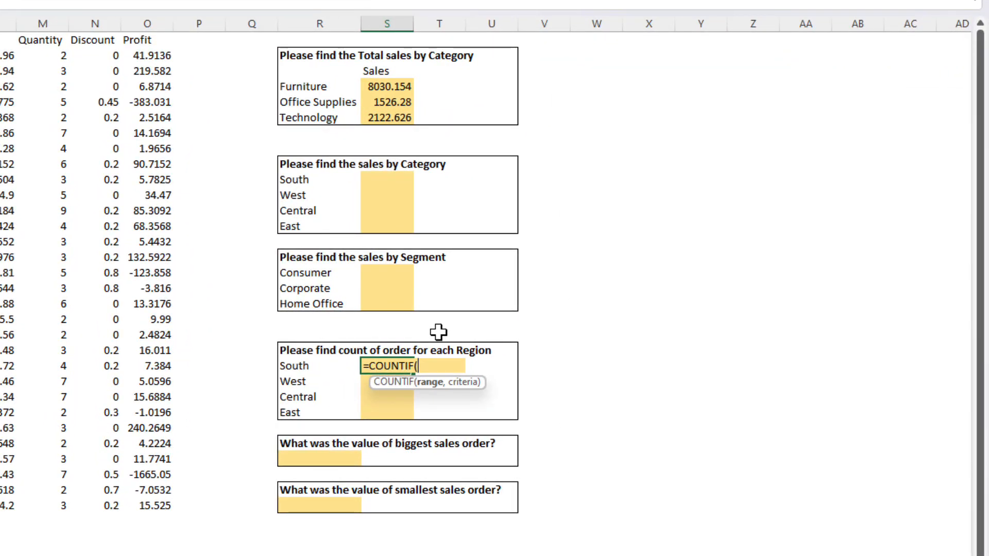
left_click_drag(145, 113, 270, 425)
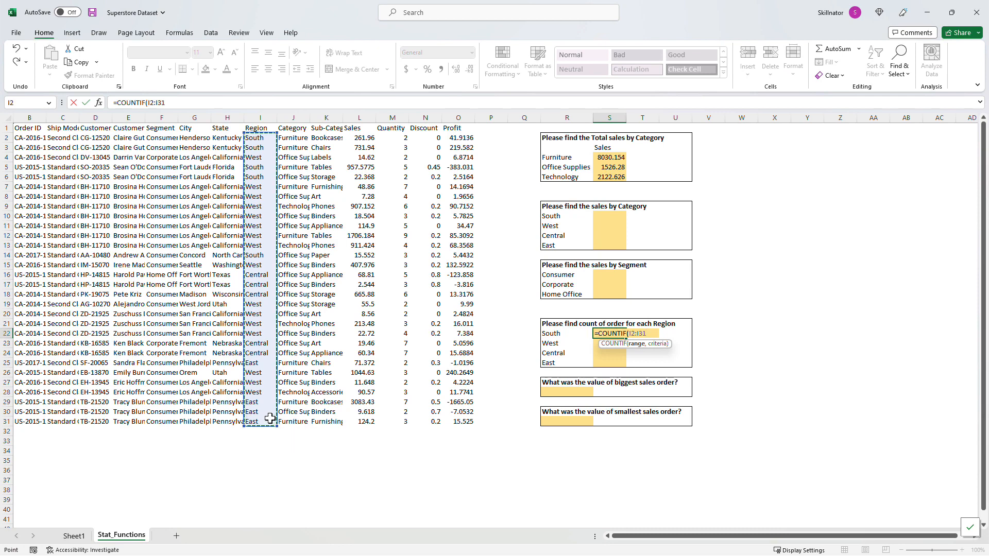
type(",")
key("Left")
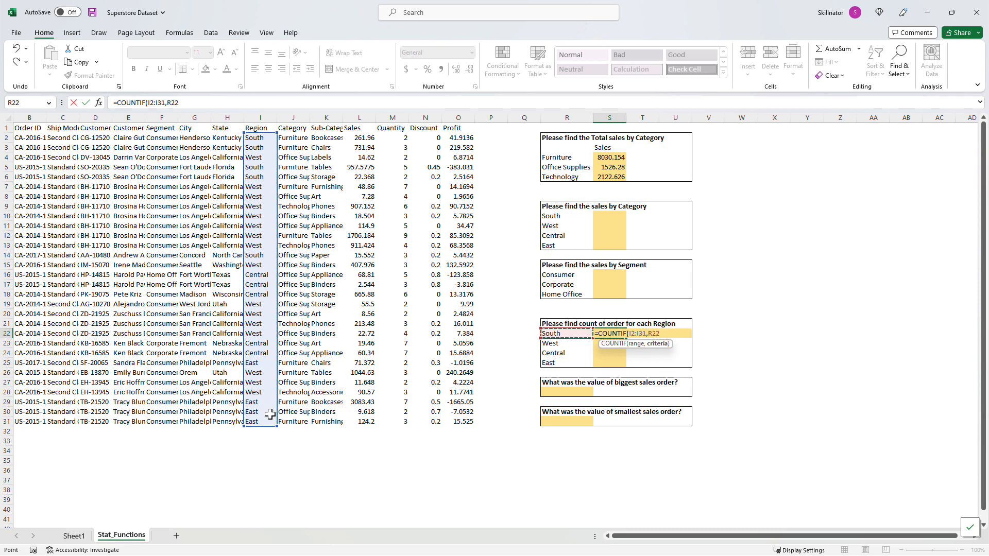
key("ctrl+Return")
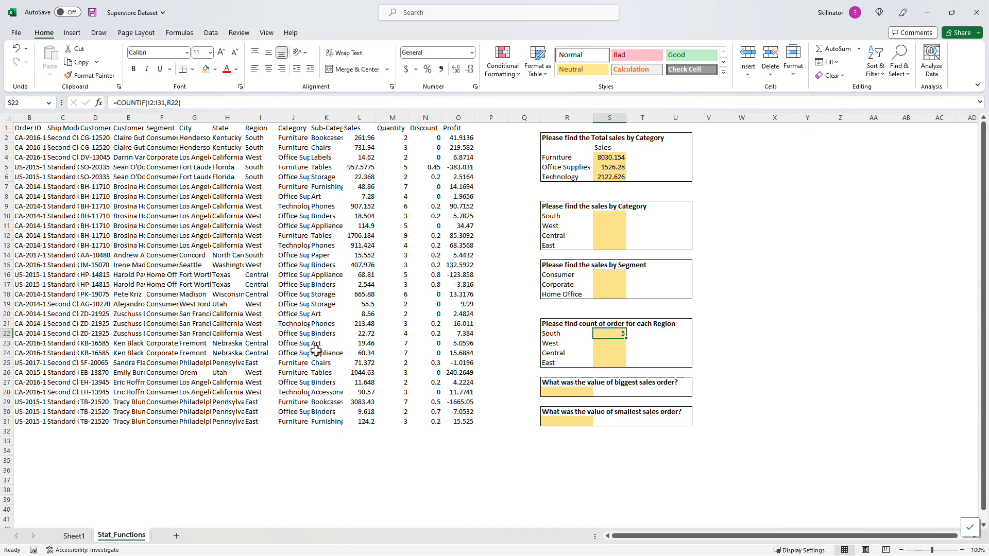
Change the COUNTIF range in S22 to the absolute reference $I$2:$I$31
key("F2")
key("Left")
key("Left")
key("Left")
key("Left")
key("Left")
key("Left")
key("Left")
key("Left")
key("Left")
key("F4")
key("Right")
key("F4")
key("Return")
key("Up")
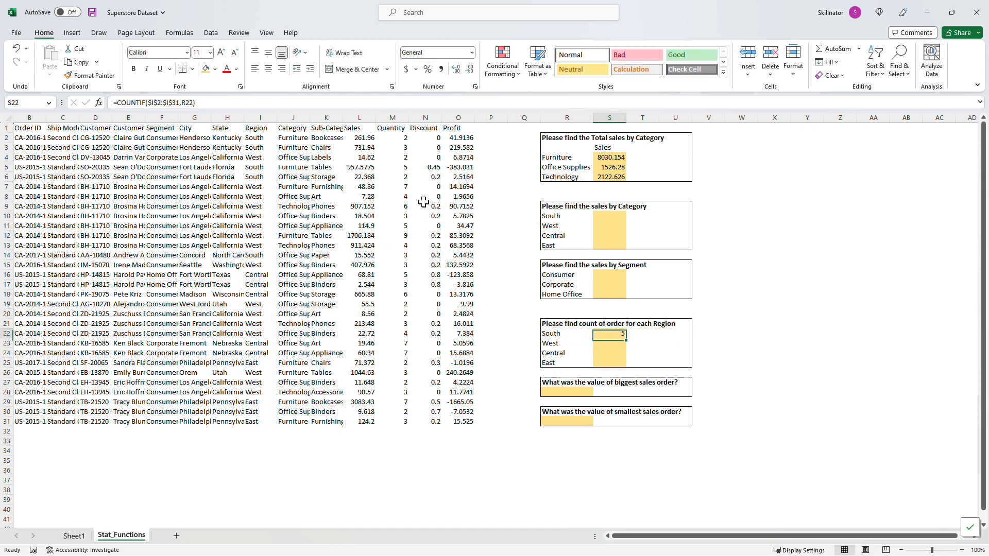
Copy the COUNTIF in S22 to S23:S25 for West, Central and East, pasting formulas only
key("ctrl+c")
key("Down")
key("shift+Down")
key("shift+Down")
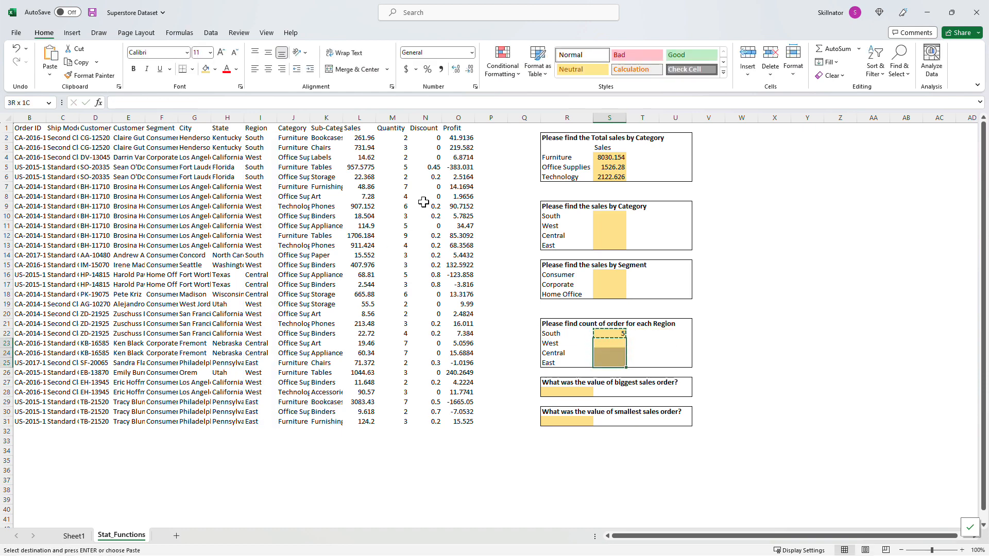
key("alt+e")
key("s")
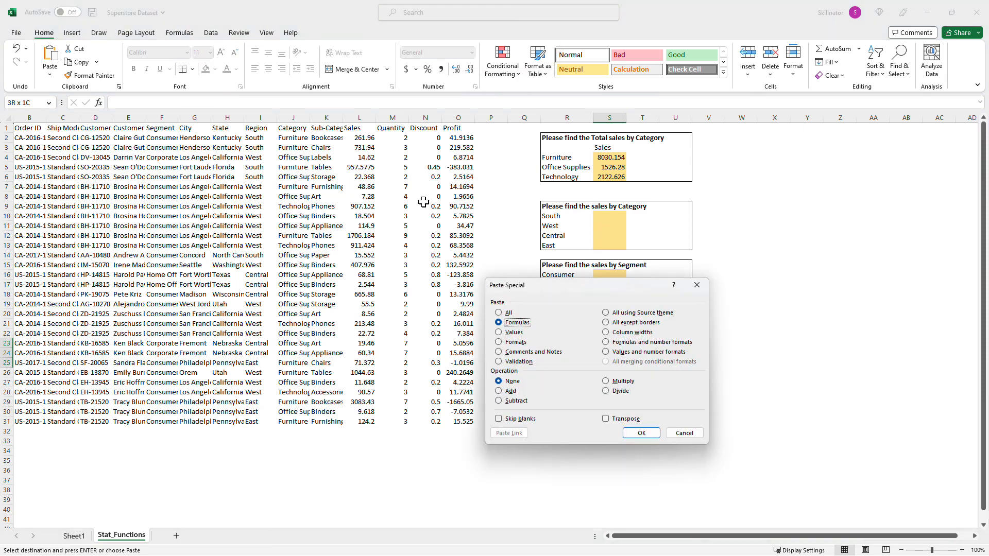
key("Return")
key("Escape")
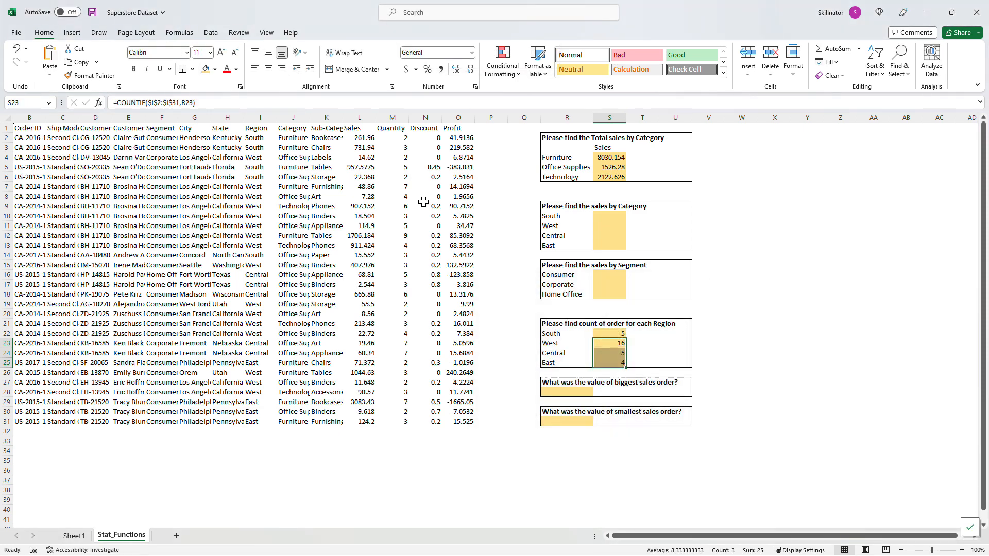
Check the cell references of the copied COUNTIF formulas in S23, S24 and S25
key("F2")
key("Return")
key("F2")
key("Return")
key("F2")
key("Escape")
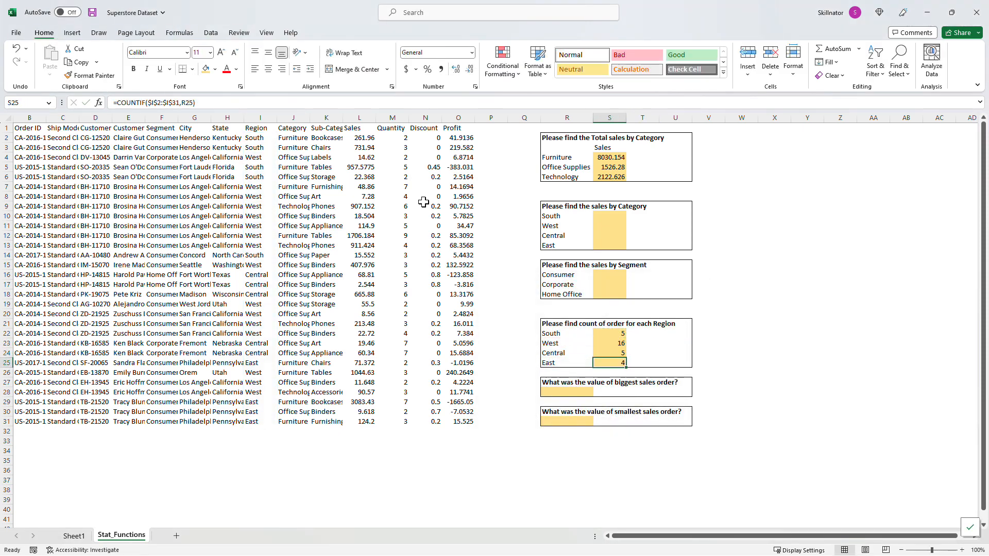
Enter =MAX(L2:L31) in cell R28 to find the biggest sales order
key("Down")
key("Down")
key("Down")
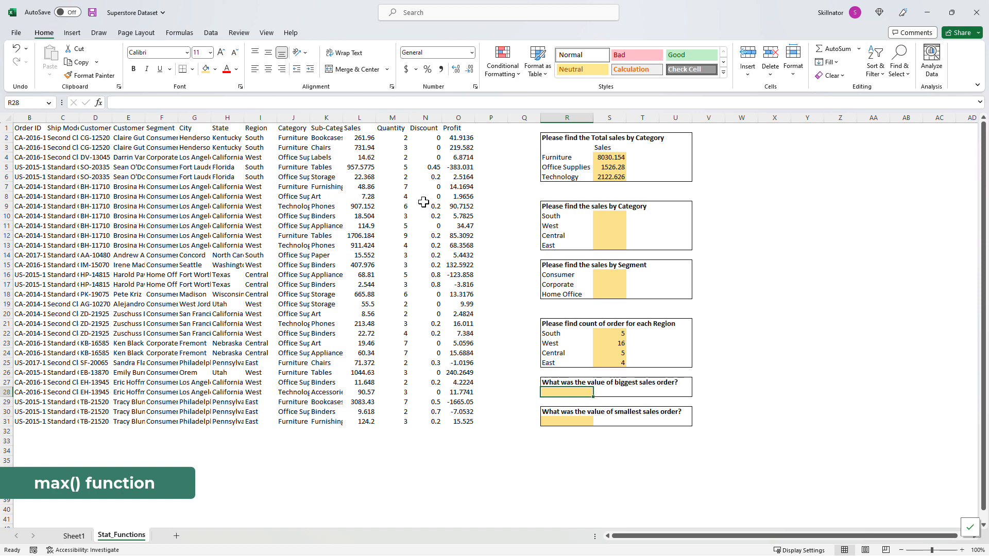
type("=max")
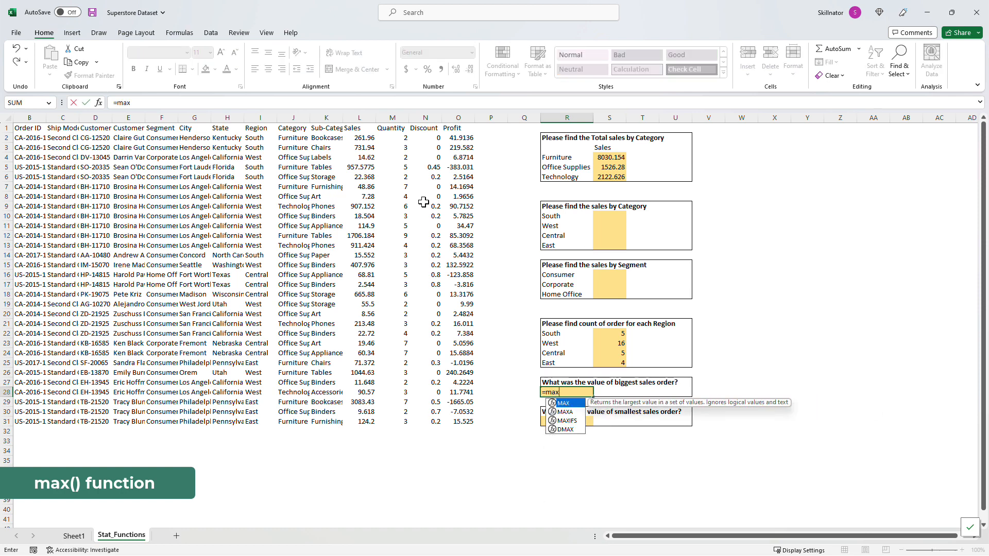
key("Tab")
key("Left")
key("Left")
key("Left")
key("Left")
key("Left")
key("Left")
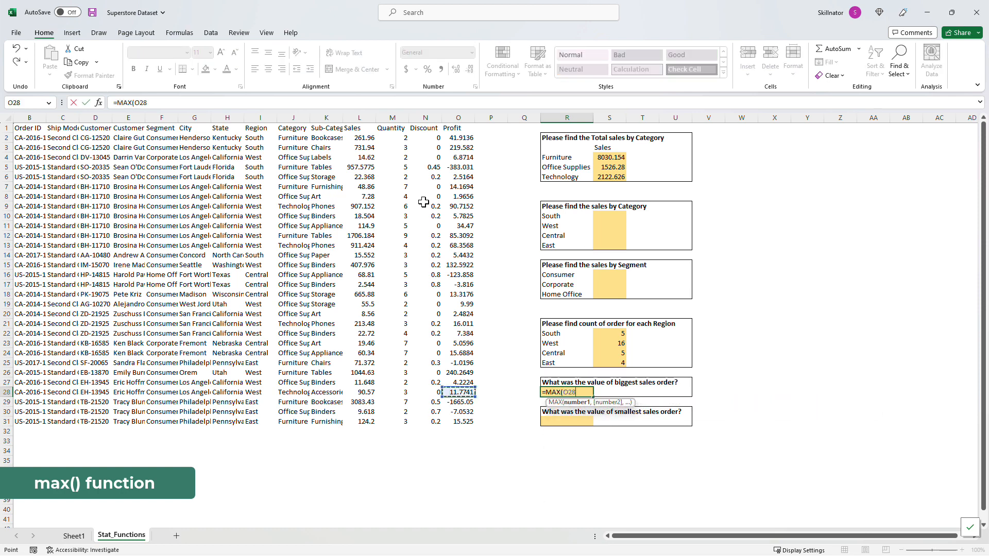
key("ctrl+Up")
key("Down")
key("ctrl+shift+Down")
key("Return")
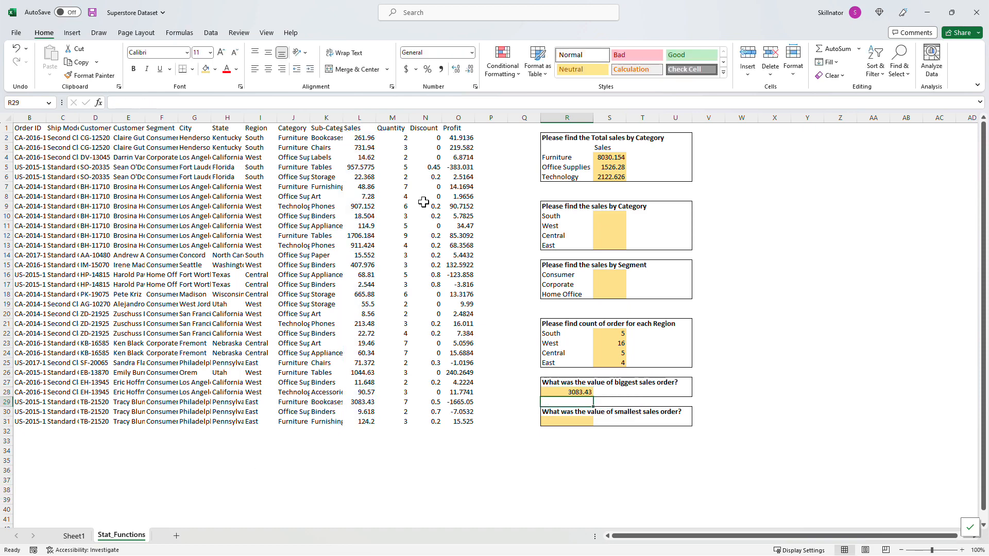
Enter =MIN(L2:L31) in cell R31 to find the smallest sales order
key("Down")
key("Down")
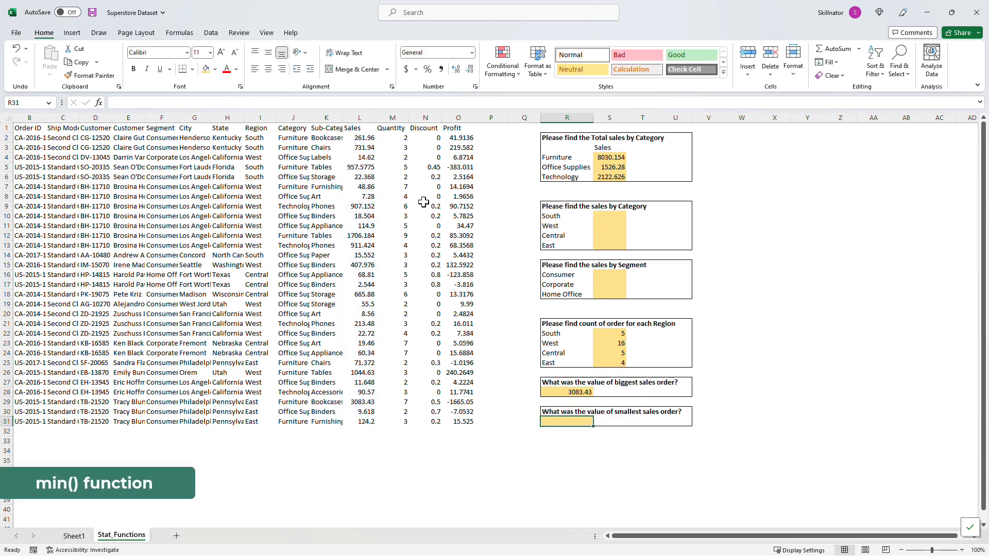
type("=min")
key("Tab")
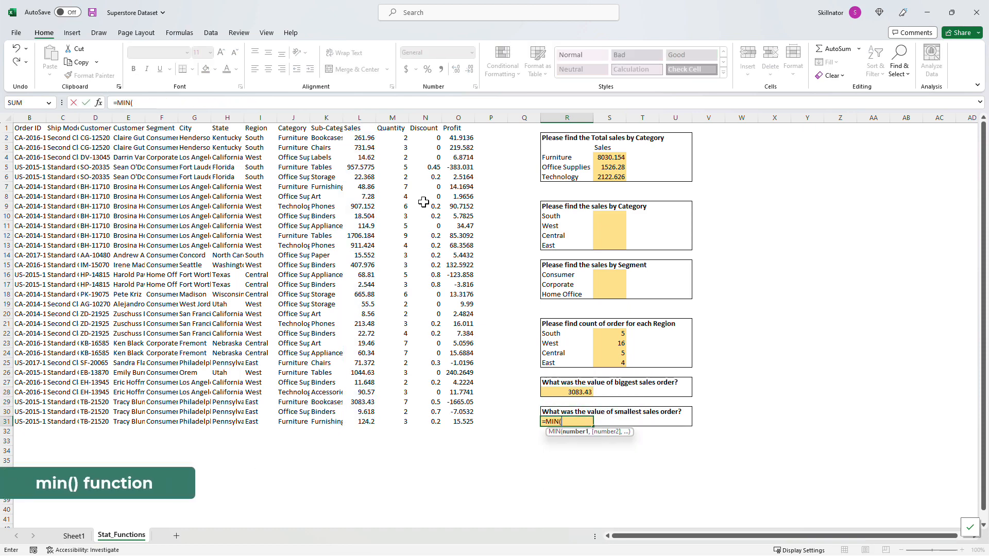
key("Left")
key("Left")
key("Left")
key("Left")
key("Left")
key("Left")
key("ctrl+shift+Up")
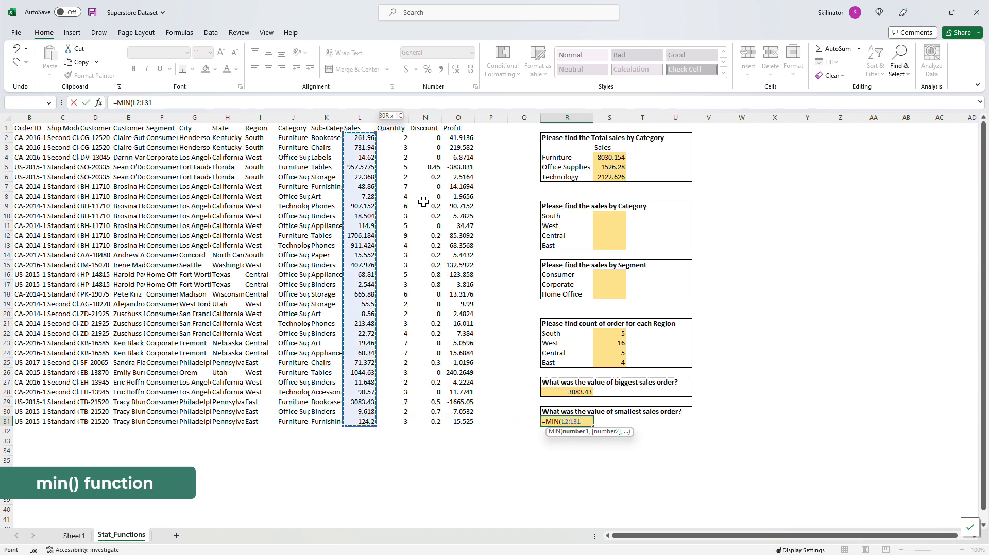
key("Return")
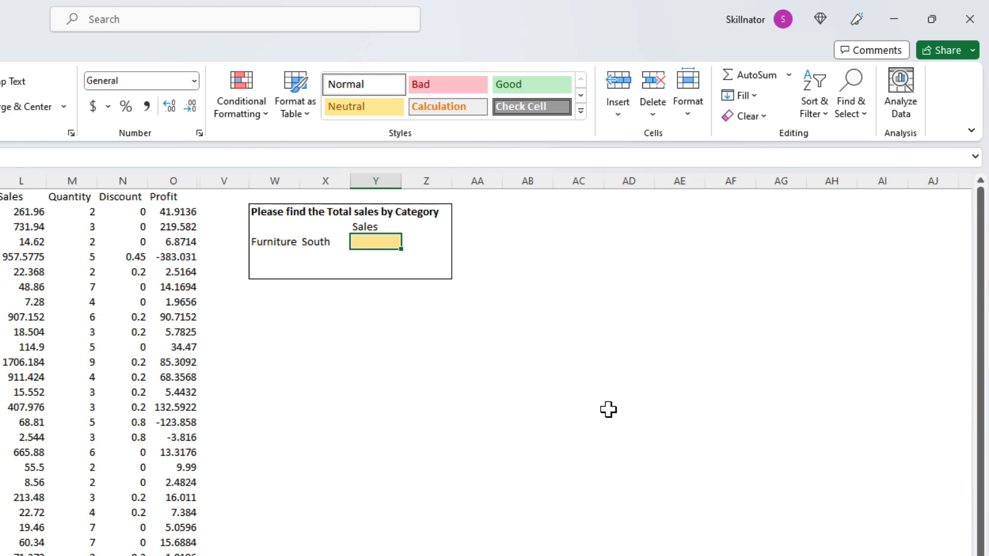
Enter =SUMIFS(L2:L31,J2:J31,W4,I2:I31,X4) in cell Y4 to total Furniture sales in the South region
type("=SUMIFS(")
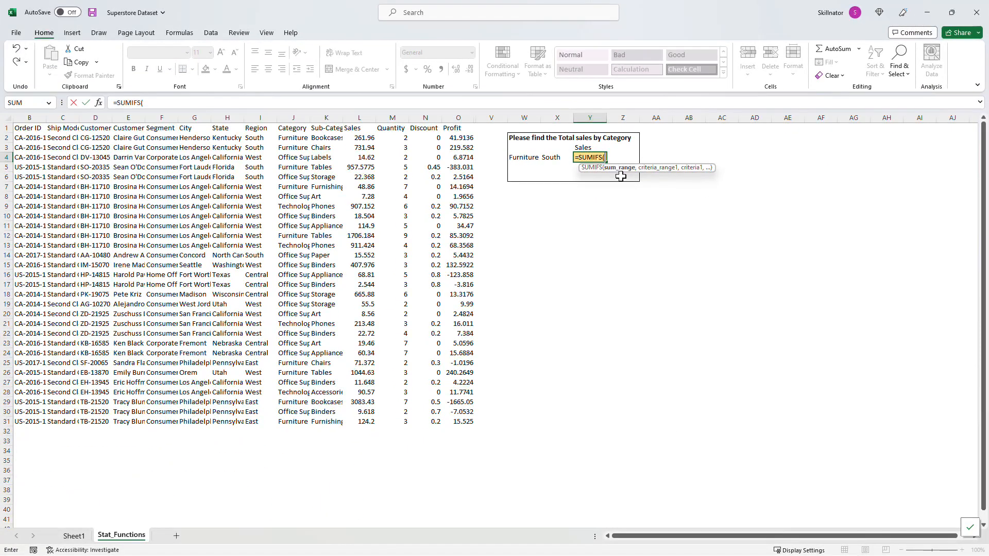
left_click_drag(367, 138, 368, 423)
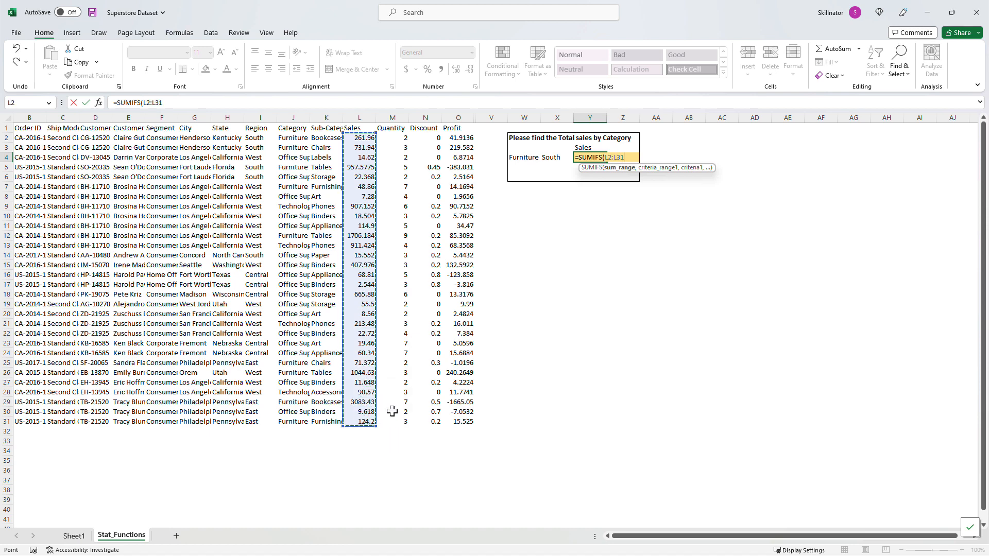
type(",")
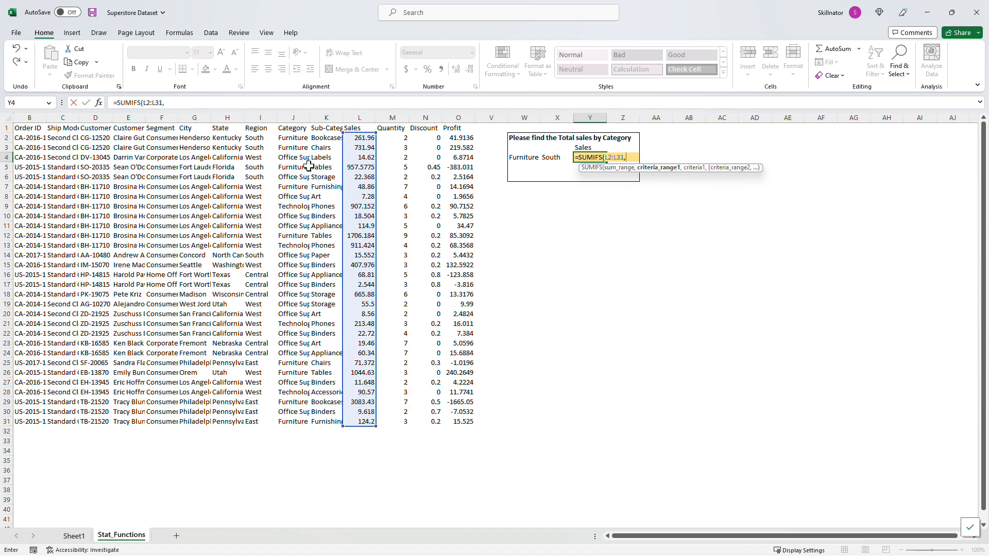
left_click_drag(294, 138, 291, 410)
left_click_drag(292, 417, 292, 422)
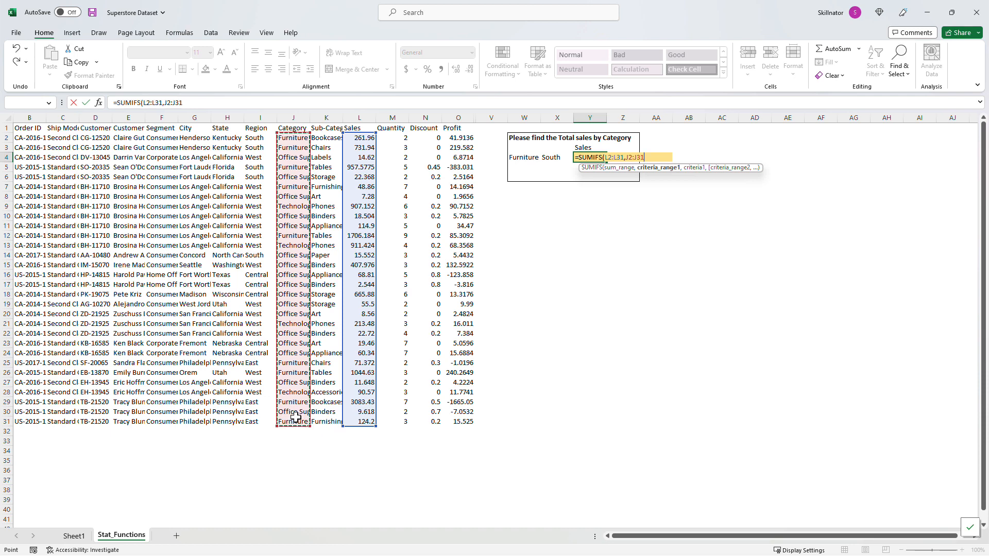
type(",")
key("Left")
key("Left")
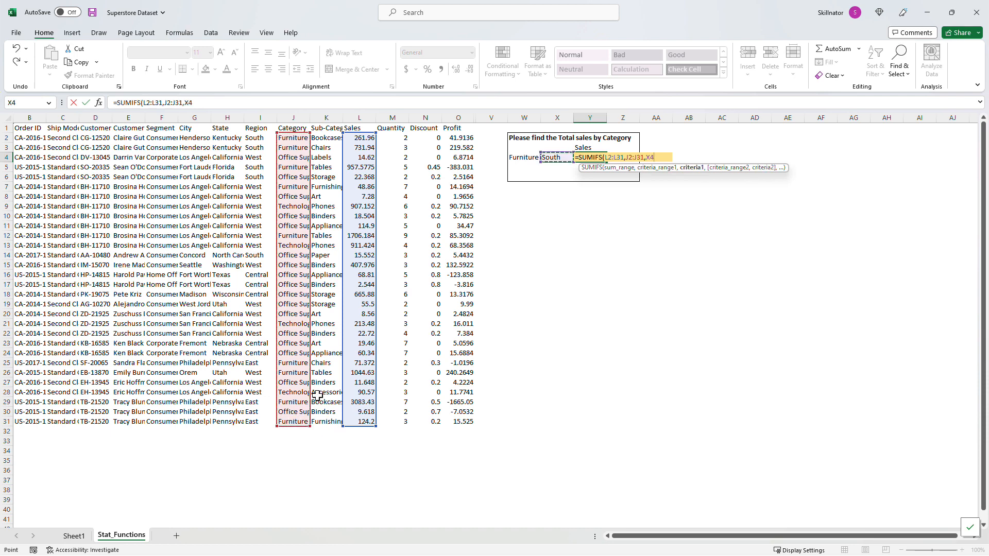
type(",")
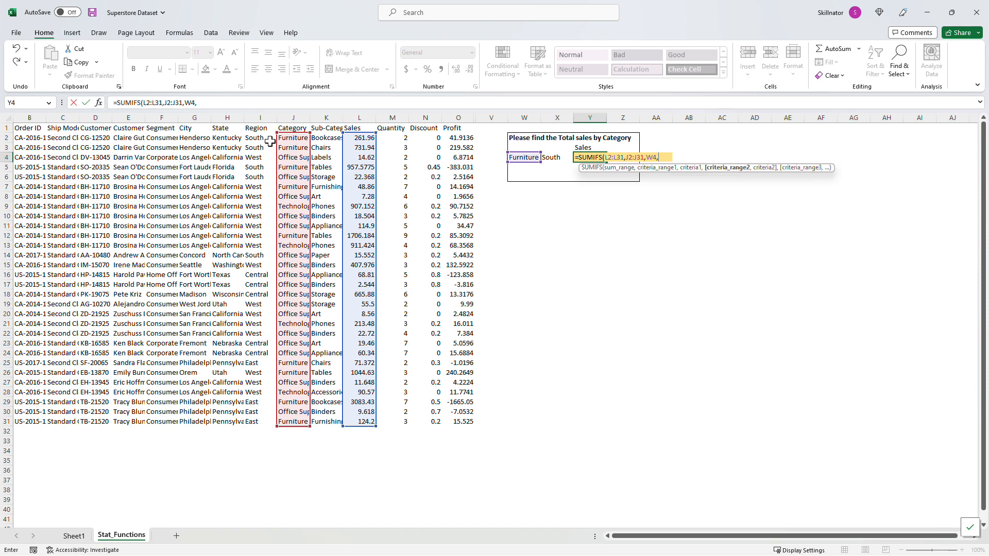
left_click_drag(256, 138, 256, 422)
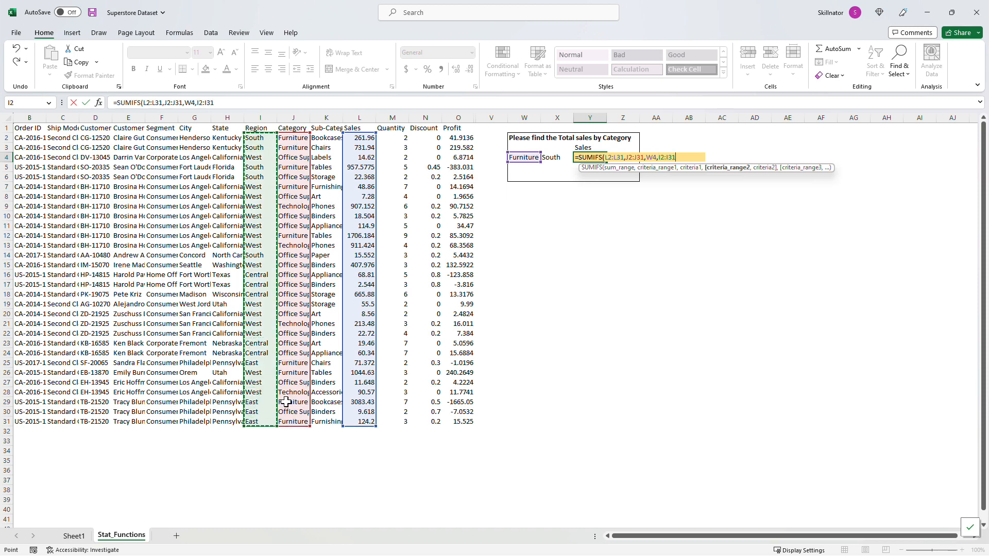
type(",")
key("Left")
key("Left")
key("Right")
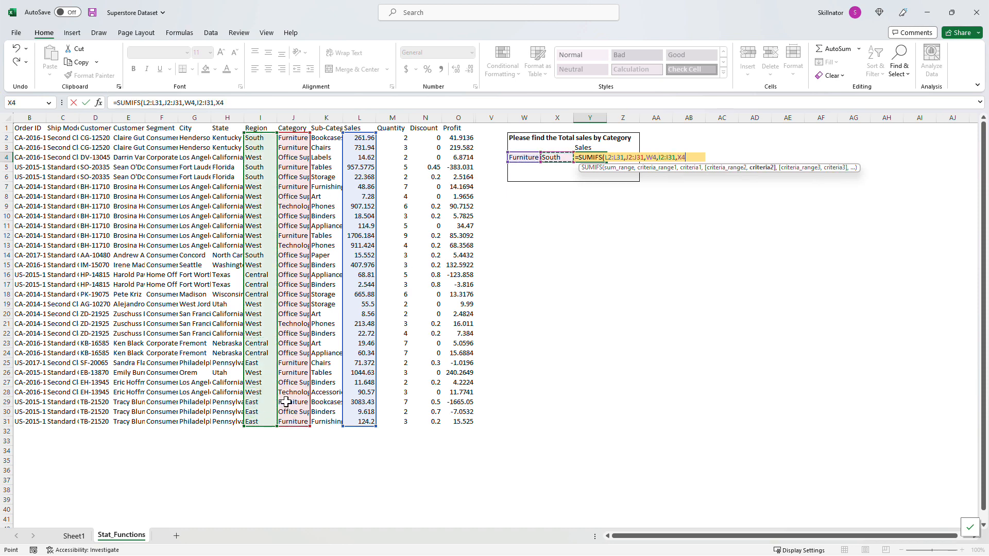
type(")")
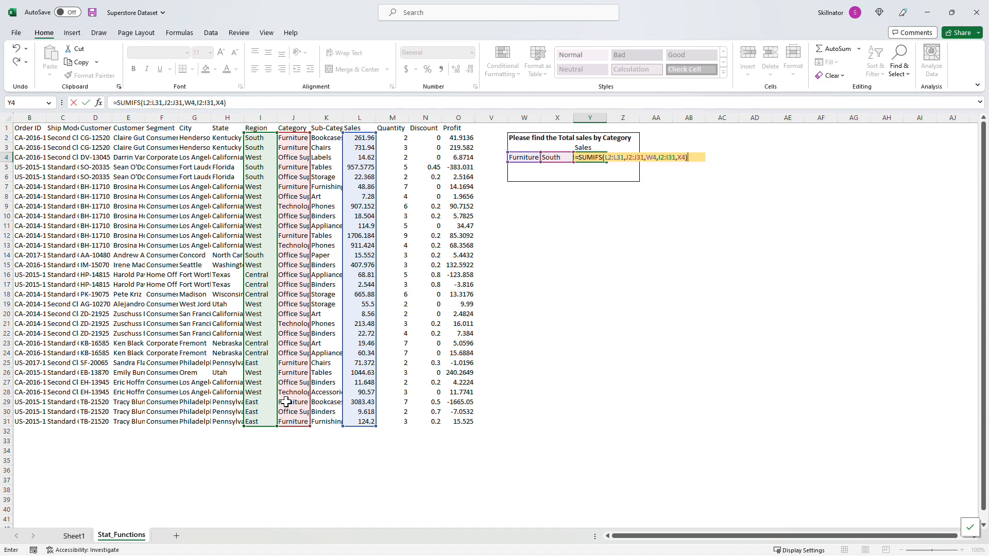
key("Return")
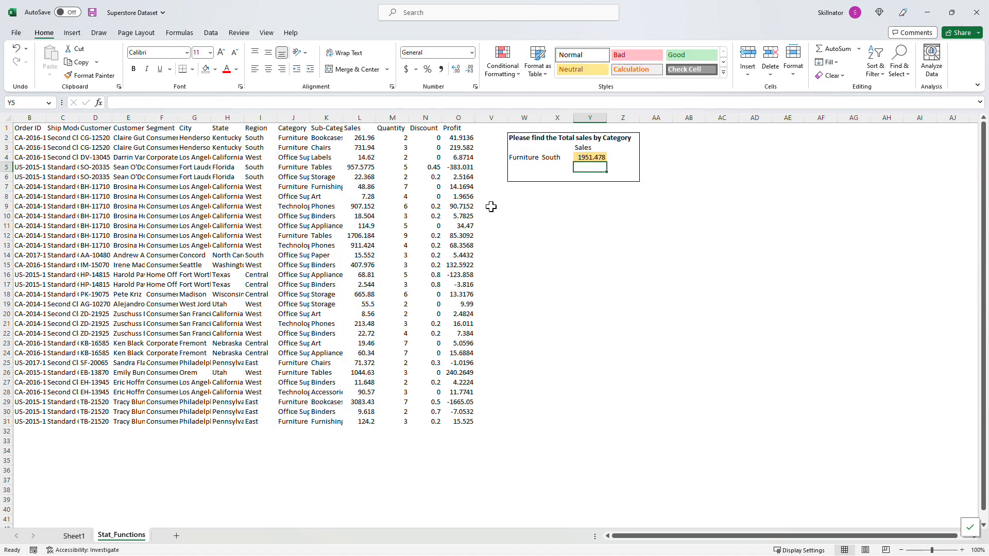
Browse the function library's list of statistical functions
left_click(523, 164)
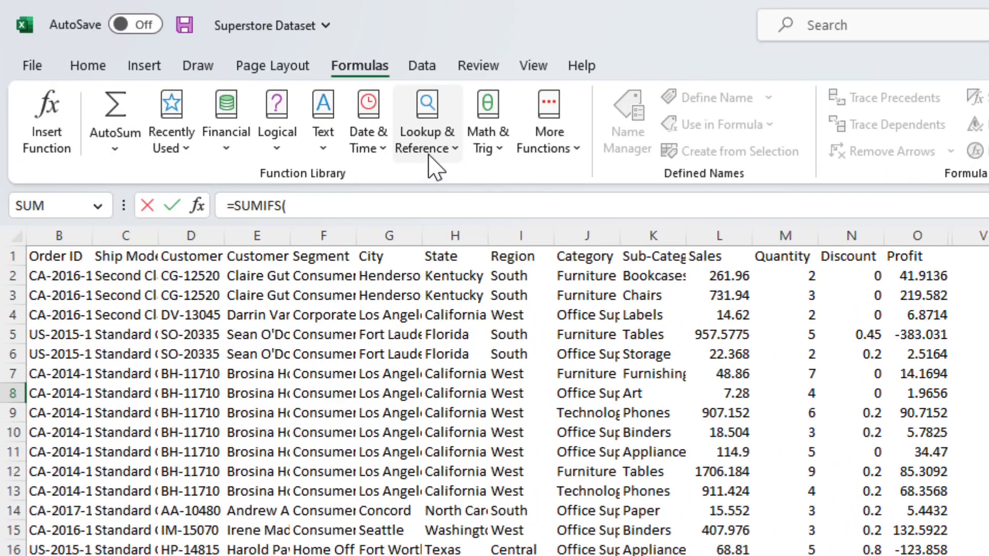
left_click(522, 146)
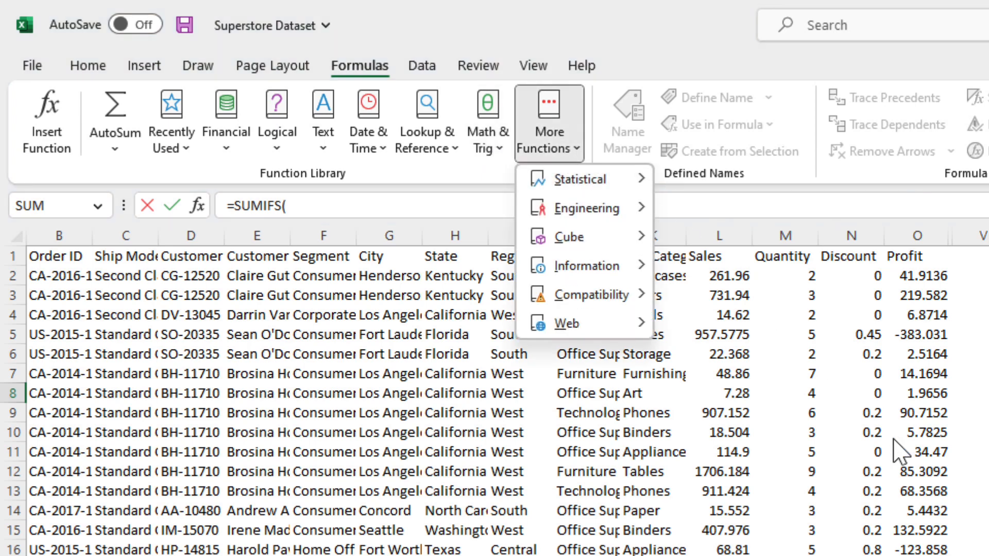
mouse_move(626, 188)
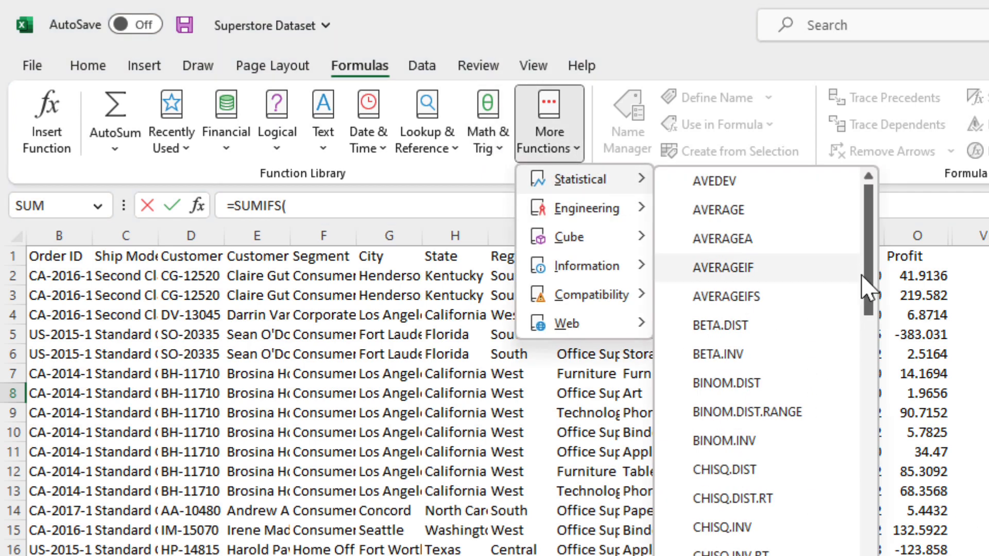
scroll(797, 344, "down", 1)
scroll(791, 331, "down", 20)
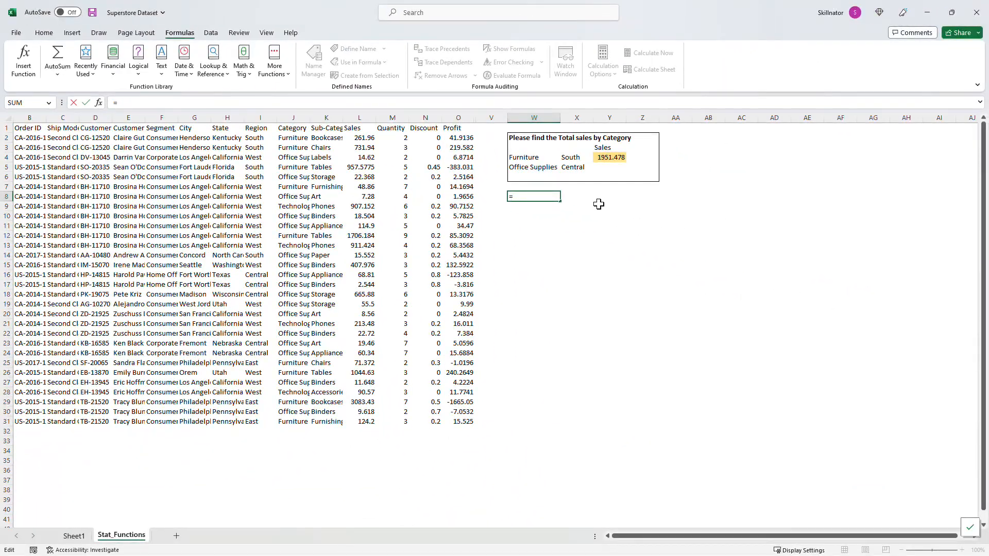
Start a SUMIFS formula in W8 and read its help article for the syntax, arguments and examples
type("sumifs")
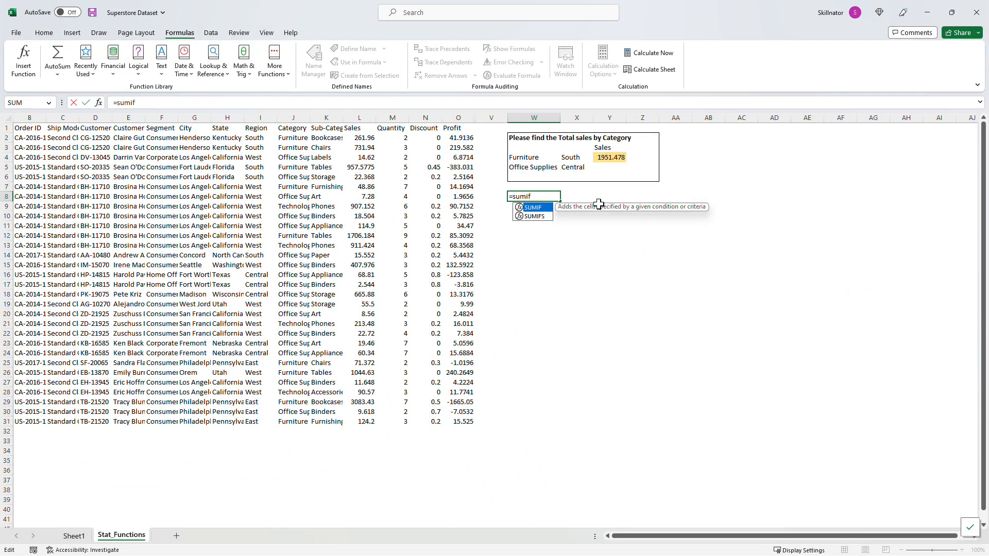
key("Tab")
key("F1")
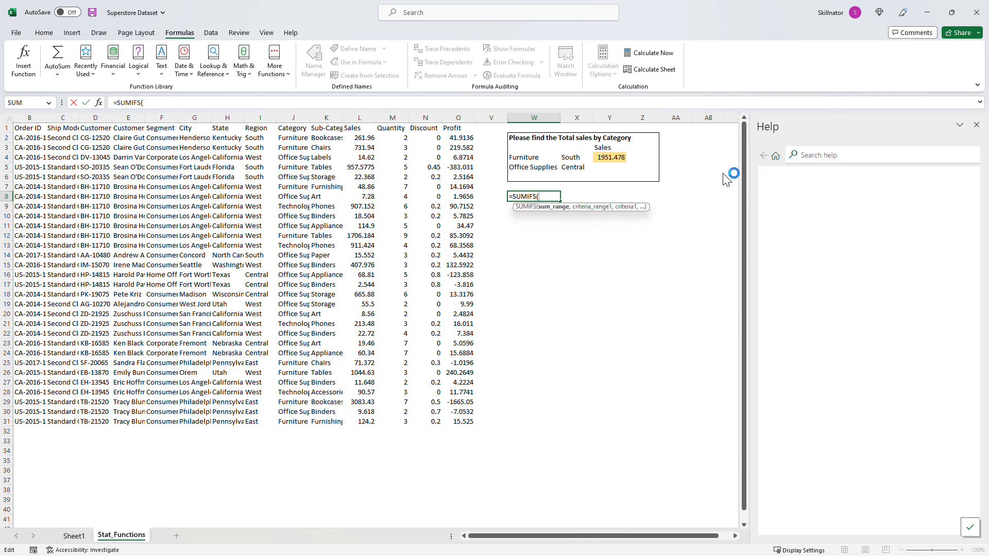
scroll(823, 251, "down", 3)
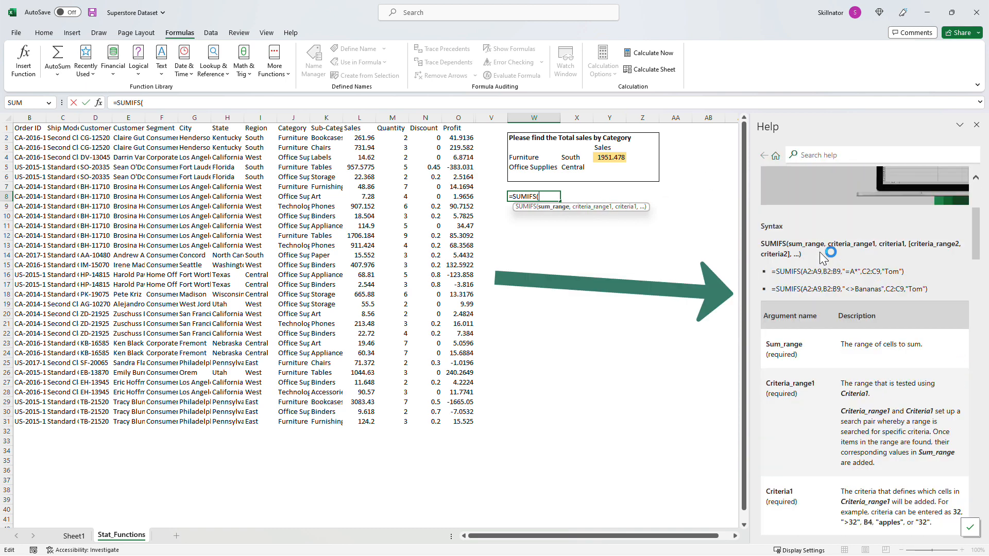
scroll(835, 275, "down", 7)
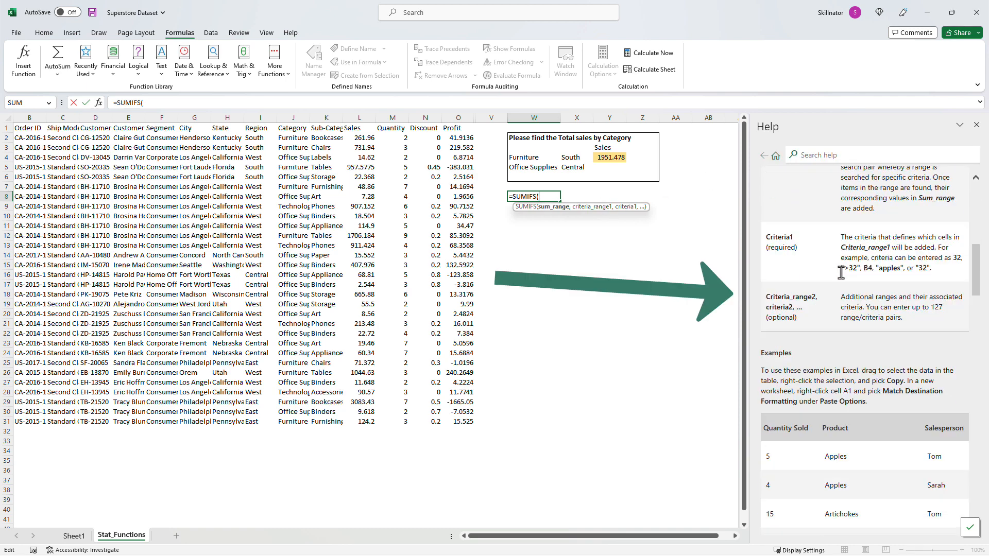
scroll(841, 273, "down", 8)
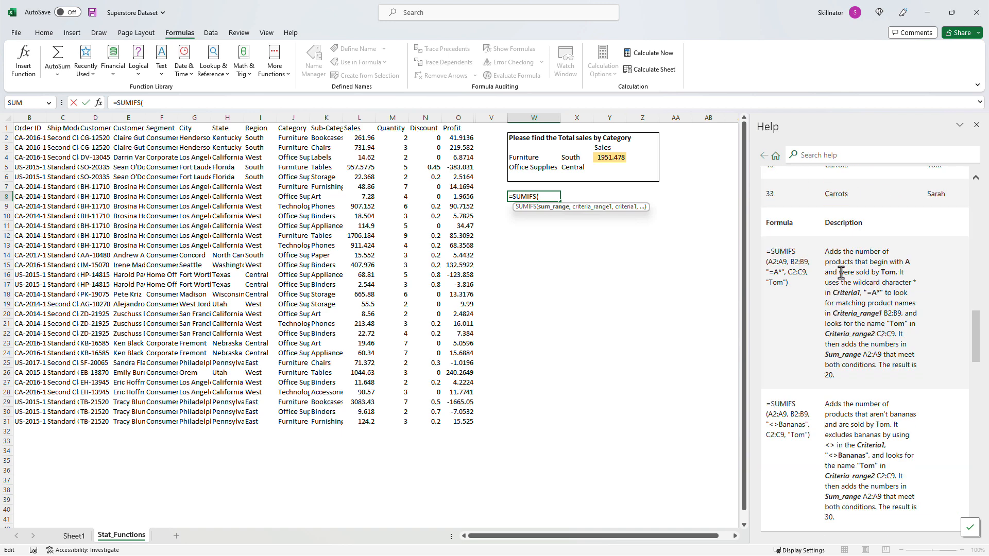
scroll(841, 273, "up", 11)
scroll(841, 273, "up", 8)
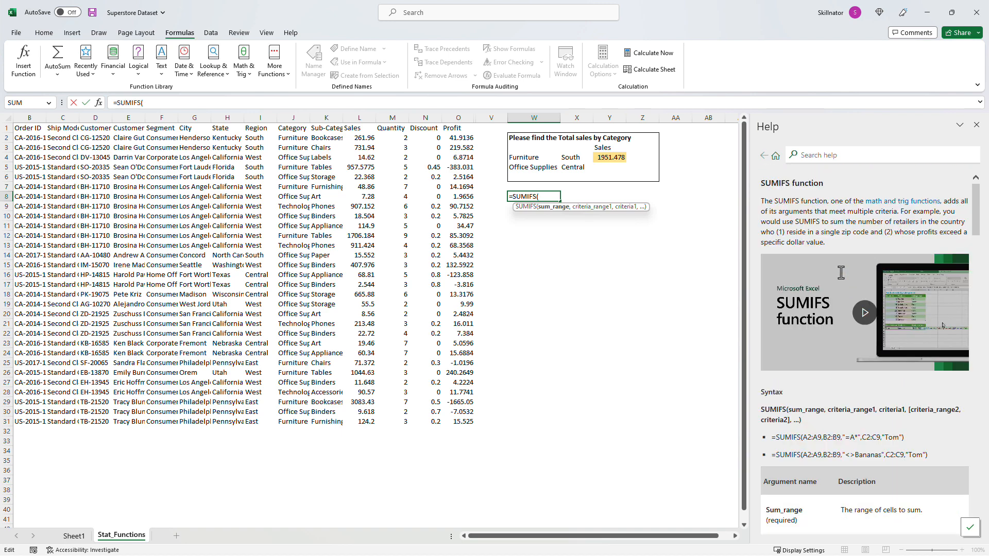
left_click(976, 125)
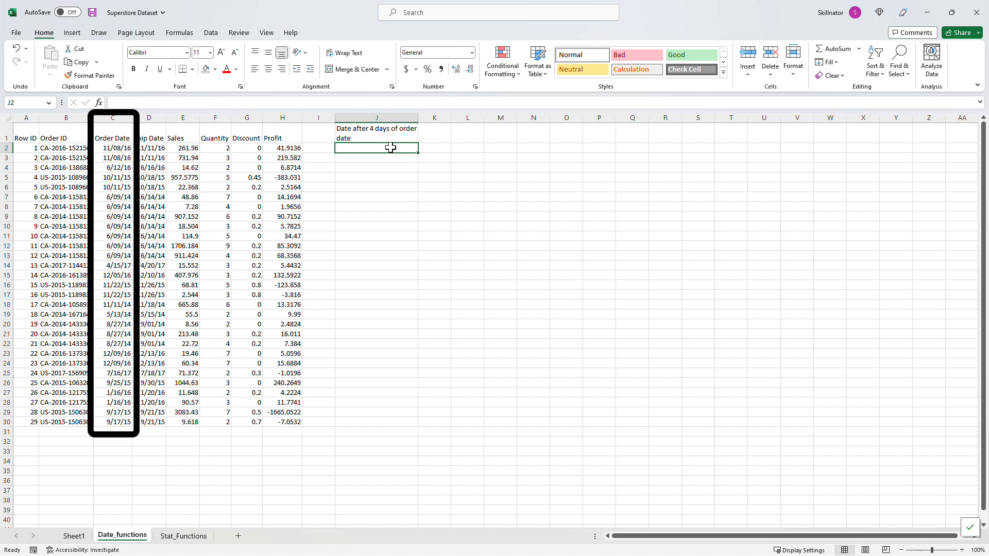
Enter =C2+4 in cell J2 to get the date four days after the order date
type("=")
key("Left")
key("Left")
key("Left")
key("Left")
key("Left")
key("Left")
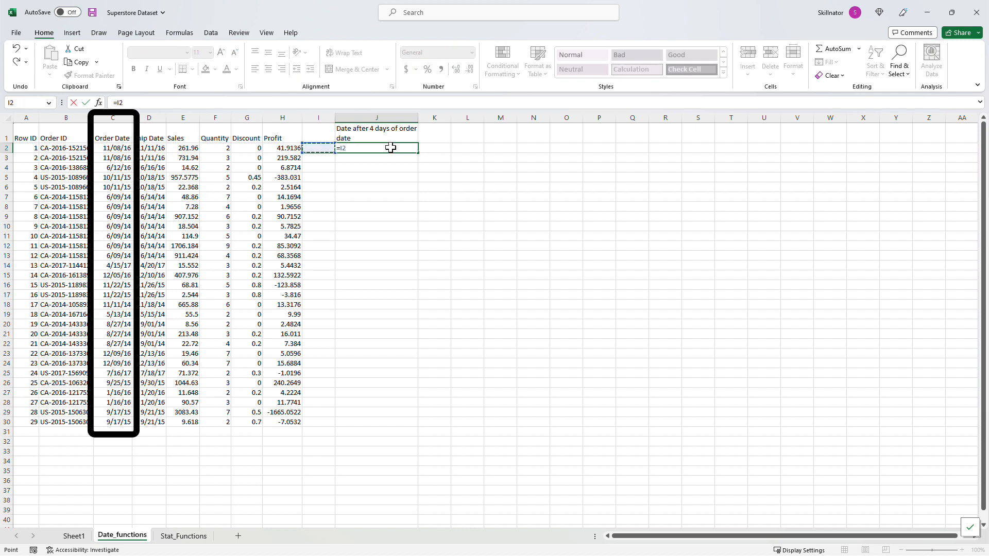
key("Left")
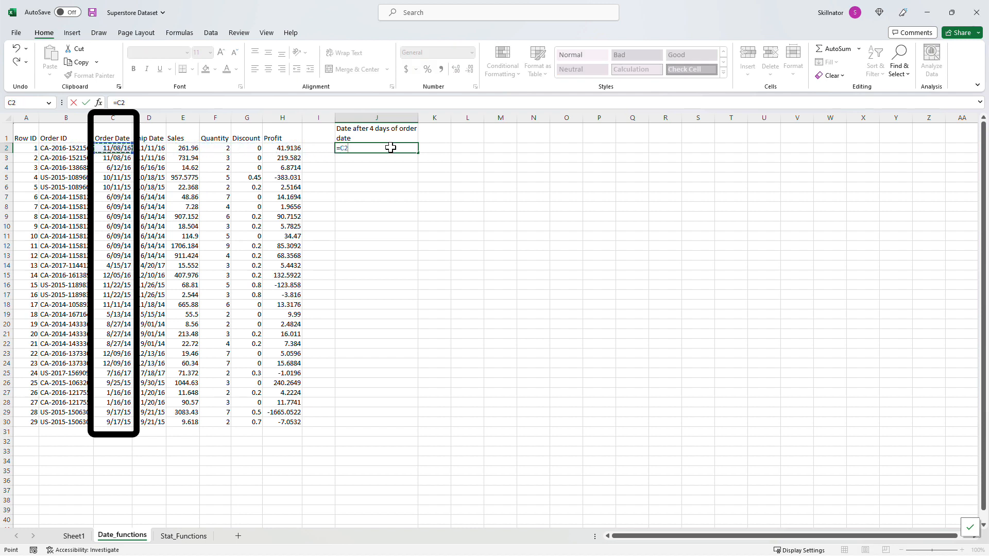
type("+4")
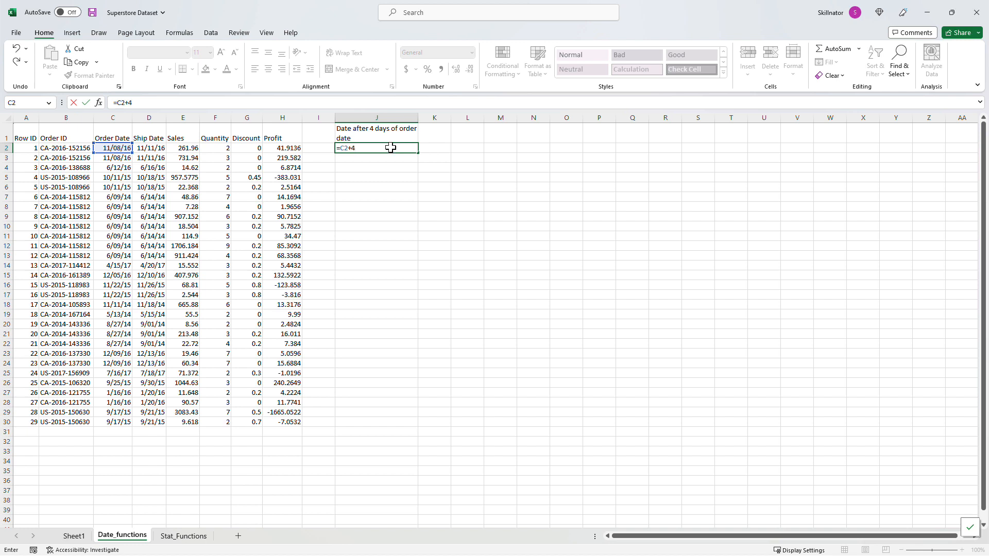
key("Return")
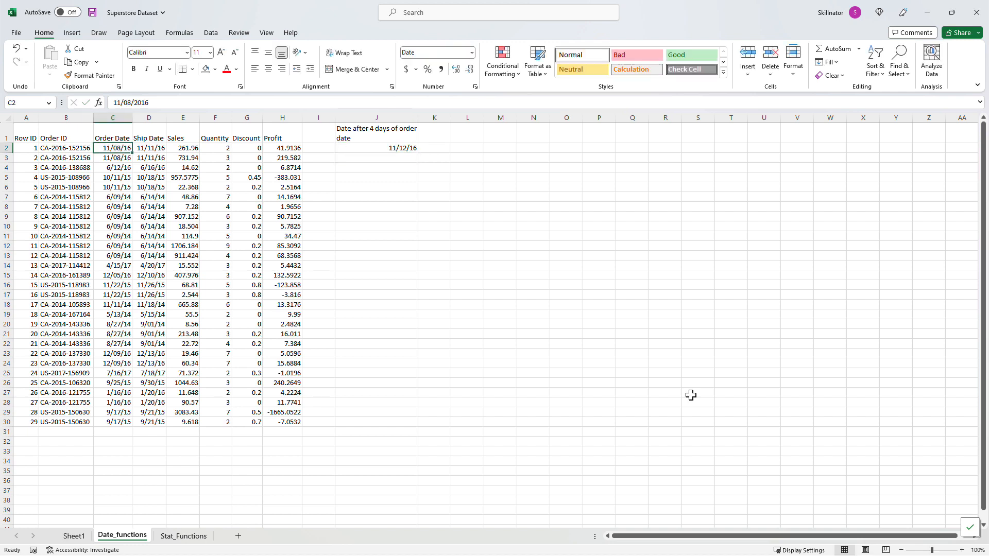
Format the order dates in C2:C30 as Long Date
key("ctrl+shift+Down")
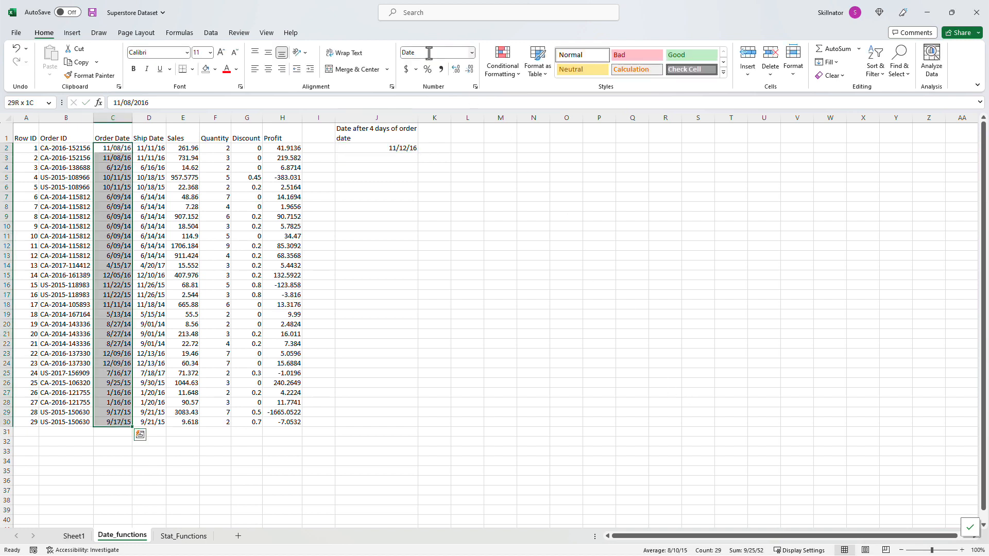
left_click(472, 53)
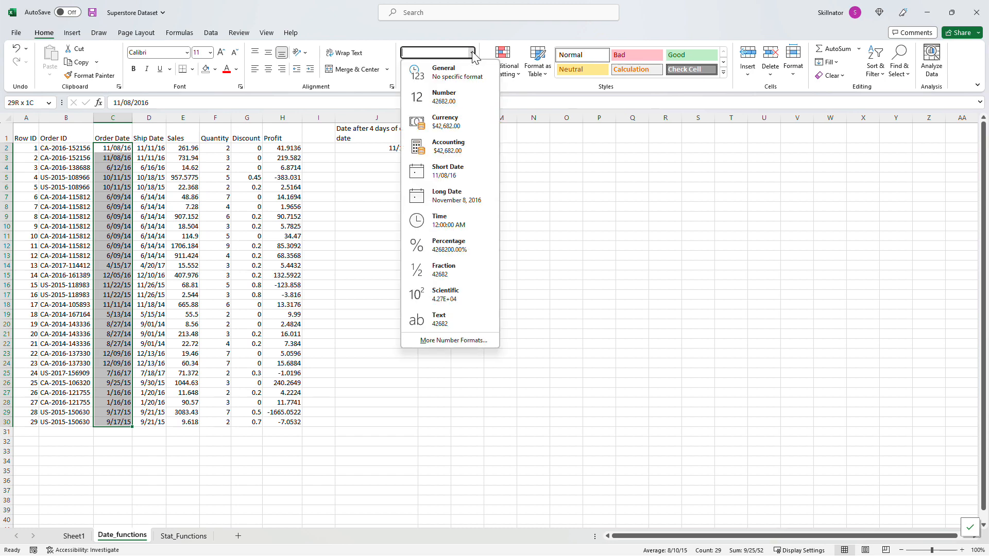
left_click(466, 196)
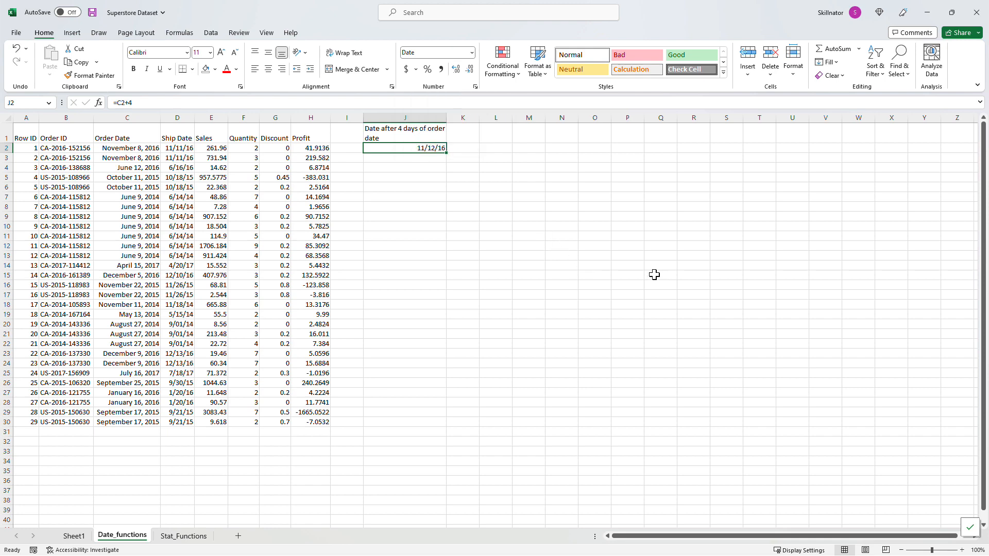
Apply the Long Date format to J2 and copy its formula down through J30
key("F4")
key("ctrl+c")
key("ctrl+Left")
key("ctrl+Down")
key("Right")
key("Right")
key("ctrl+shift+Up")
key("Return")
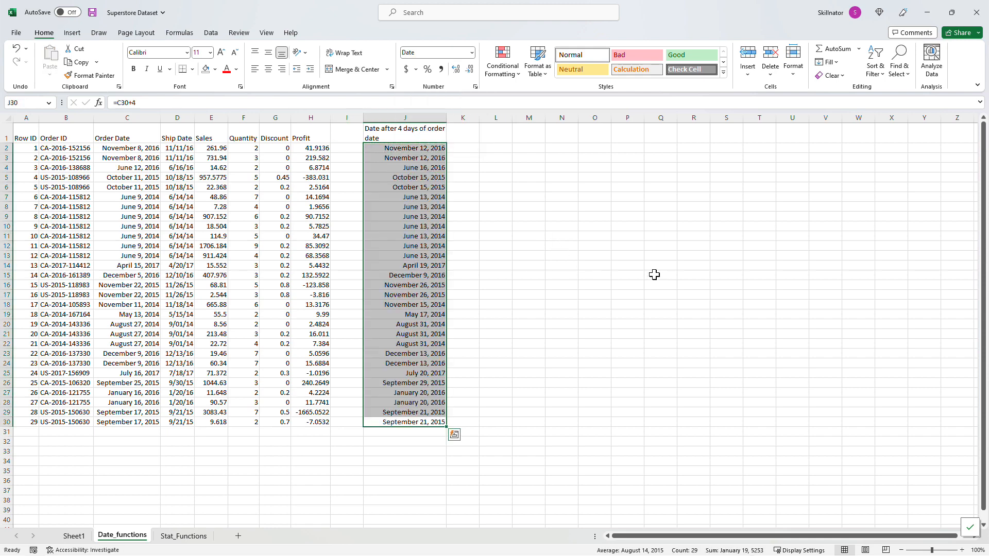
Try adding two months to the order date as 60 days with =C2+60 in cell K2
key("ctrl+Up")
key("Right")
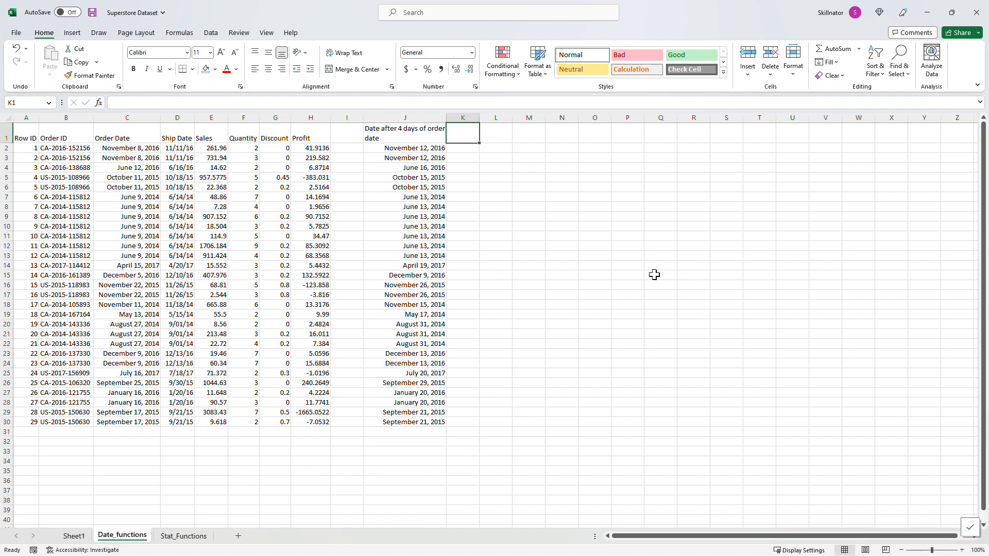
key("Down")
type("=C2+60")
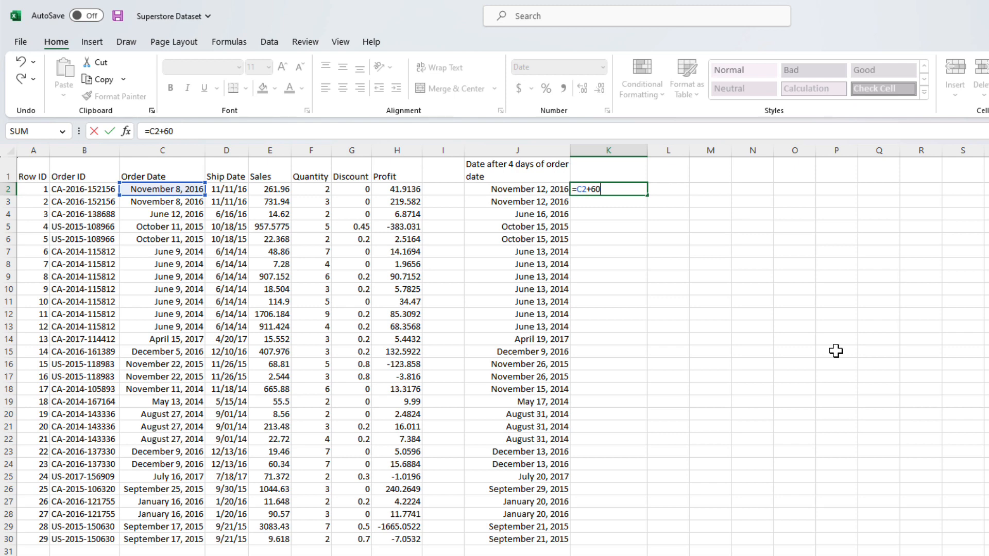
key("ctrl+Return")
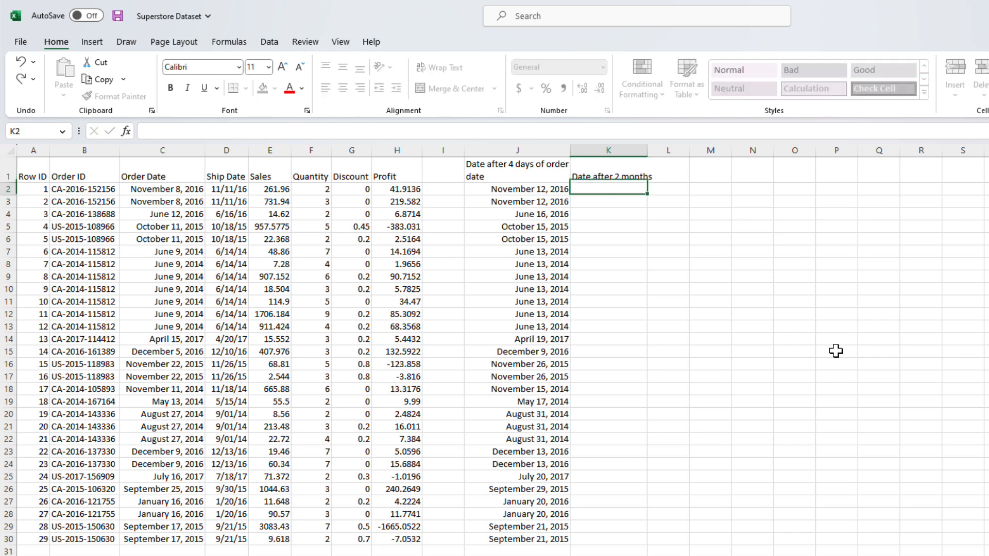
Enter =EDATE(C2,2) in cell K2 to get the date two months after the order date
type("=EDATE(")
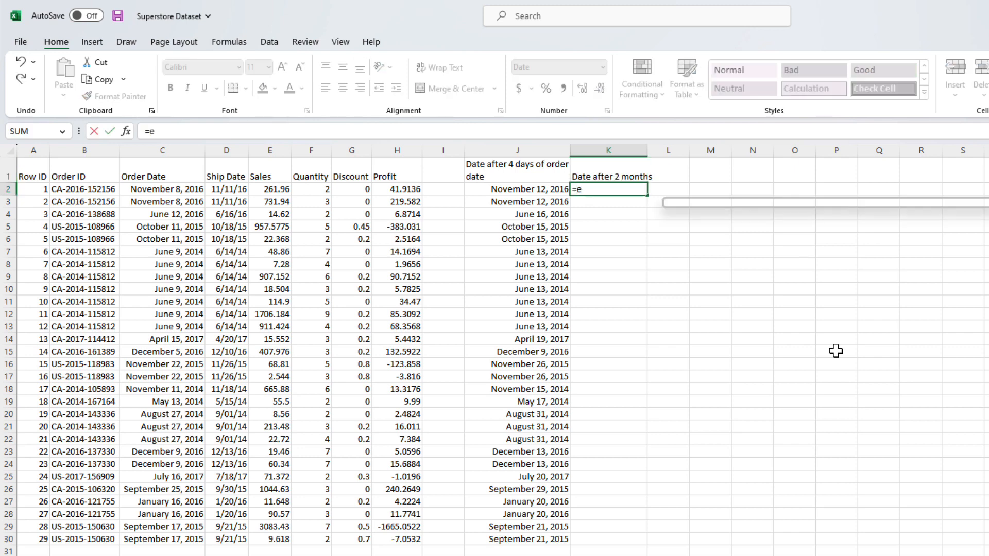
key("Left")
key("Left")
key("Left")
key("Left")
key("Left")
key("Left")
key("Left")
key("Left")
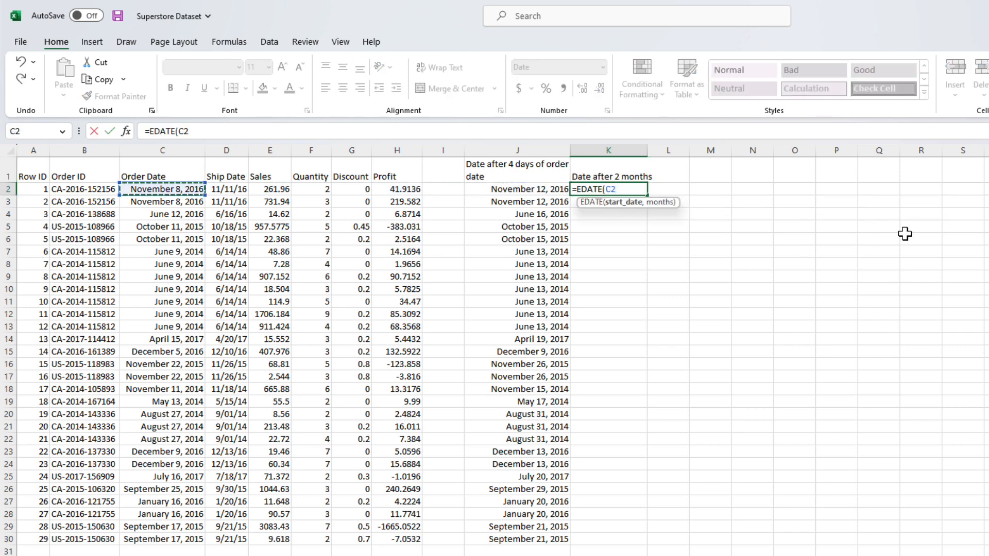
type(",2)")
key("ctrl+Return")
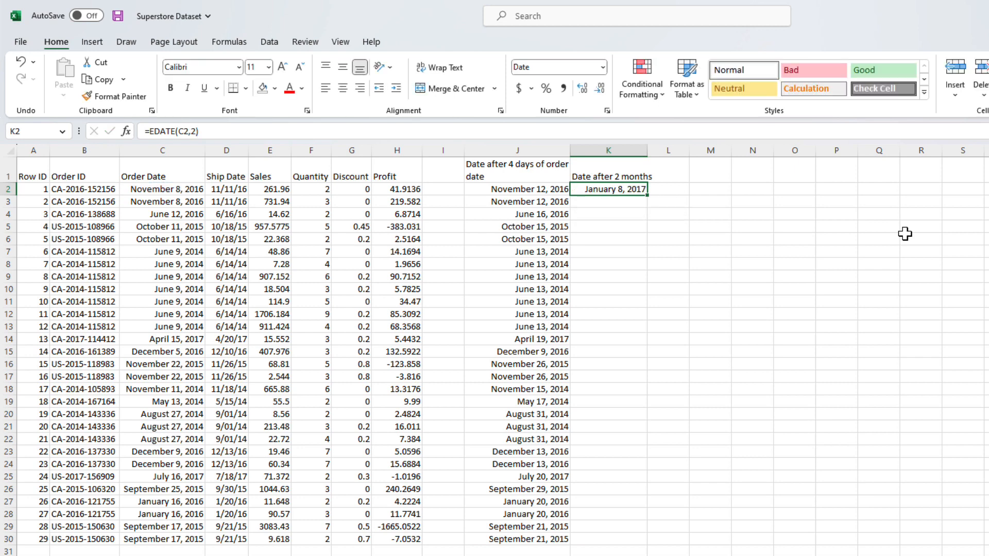
Copy the EDATE formula in K2 down through K30
key("Left")
key("ctrl+Down")
key("Right")
key("ctrl+shift+Up")
key("ctrl+d")
key("Up")
key("Up")
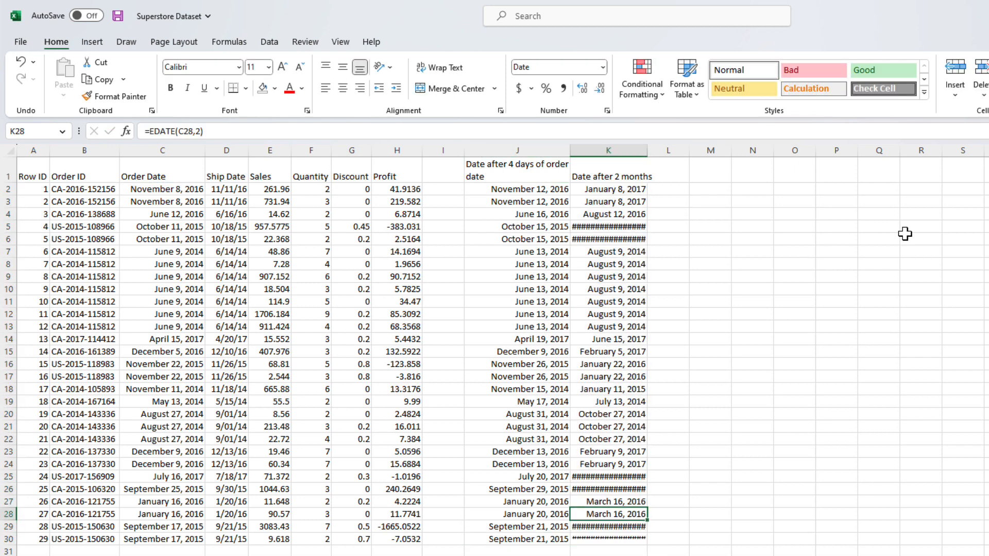
Add the header "End of the month" in L1 and autofit the width of column L
type("E")
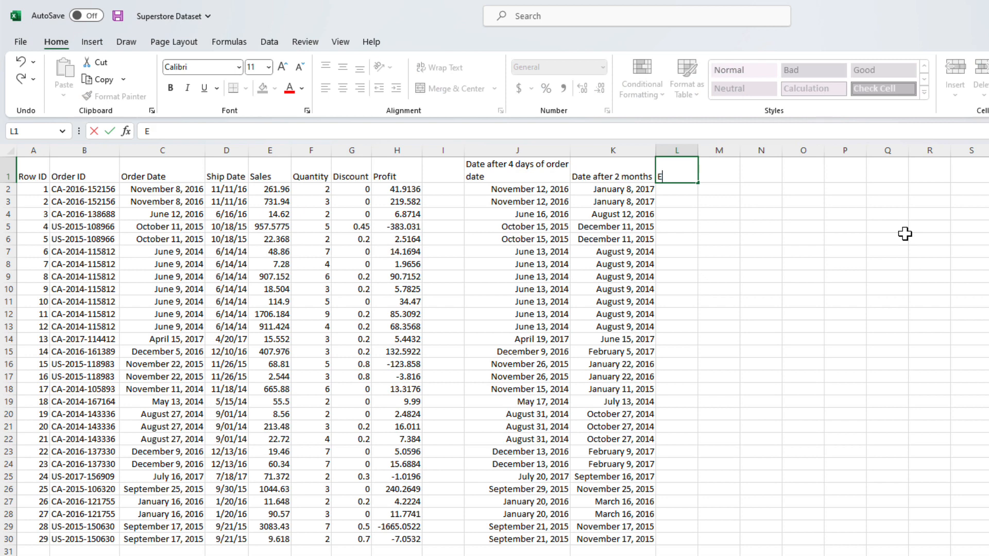
type("ndof")
key("BackSpace")
key("BackSpace")
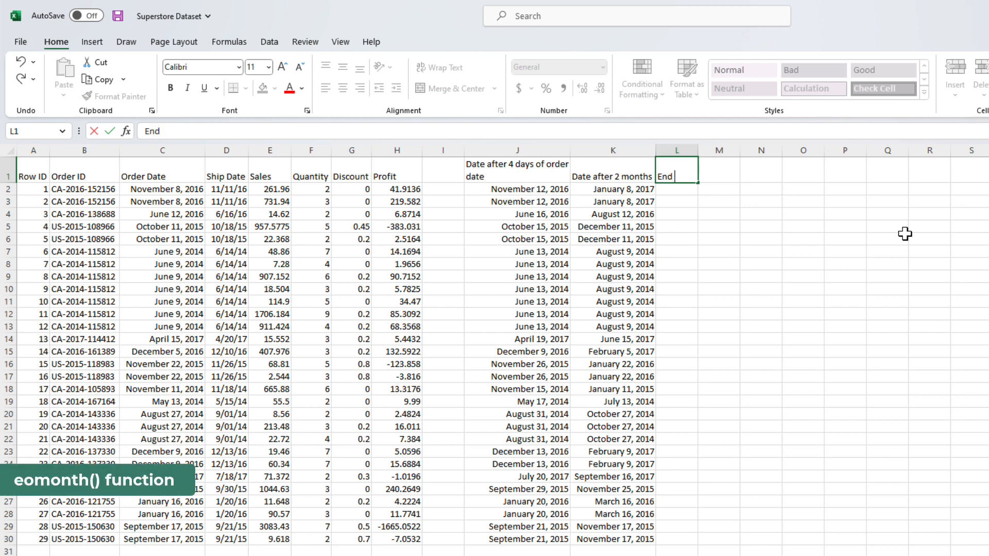
type("of the month")
key("Return")
key("Up")
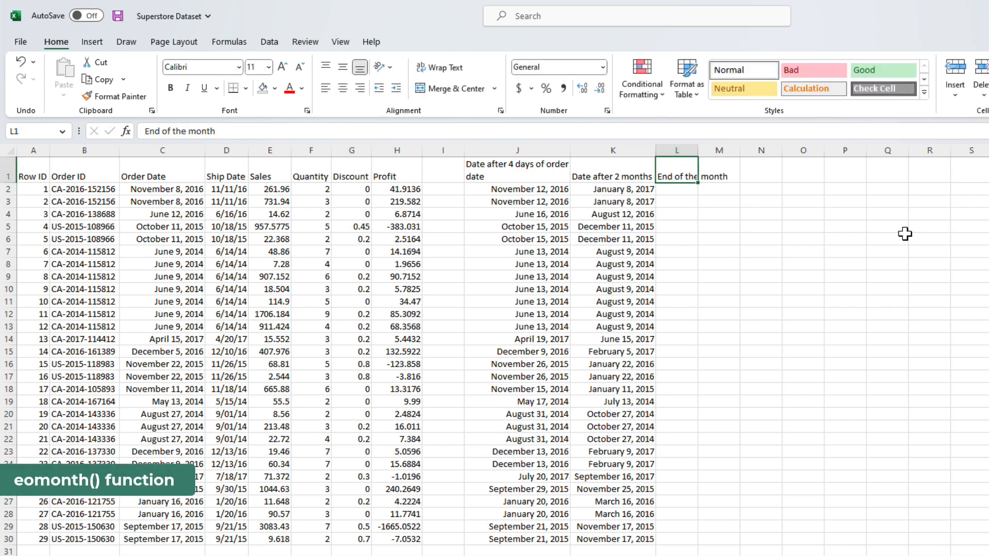
key("alt+h")
key("o")
key("i")
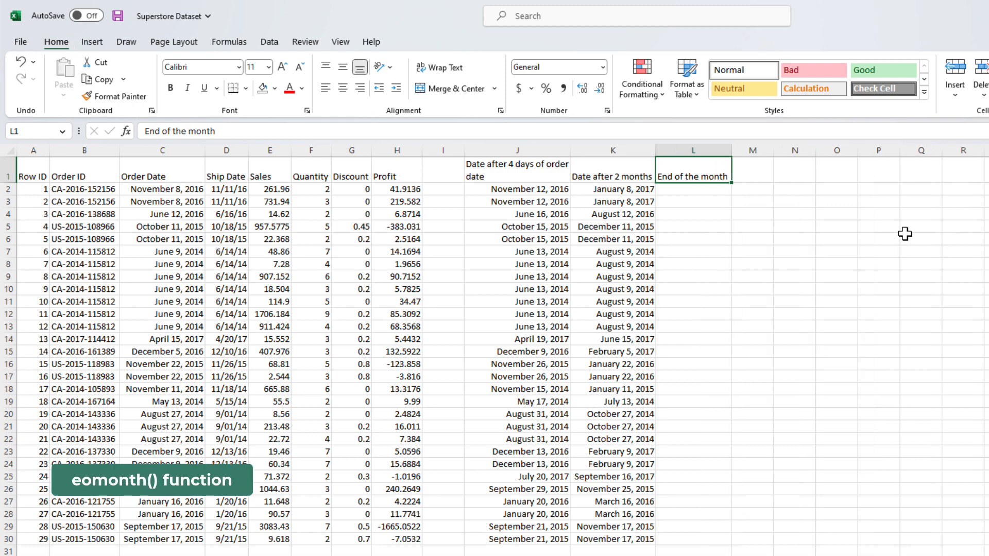
Enter =EOMONTH(C2,0) in L2 to get the last day of the order date's month
left_click(727, 190)
type("=eom")
key("Tab")
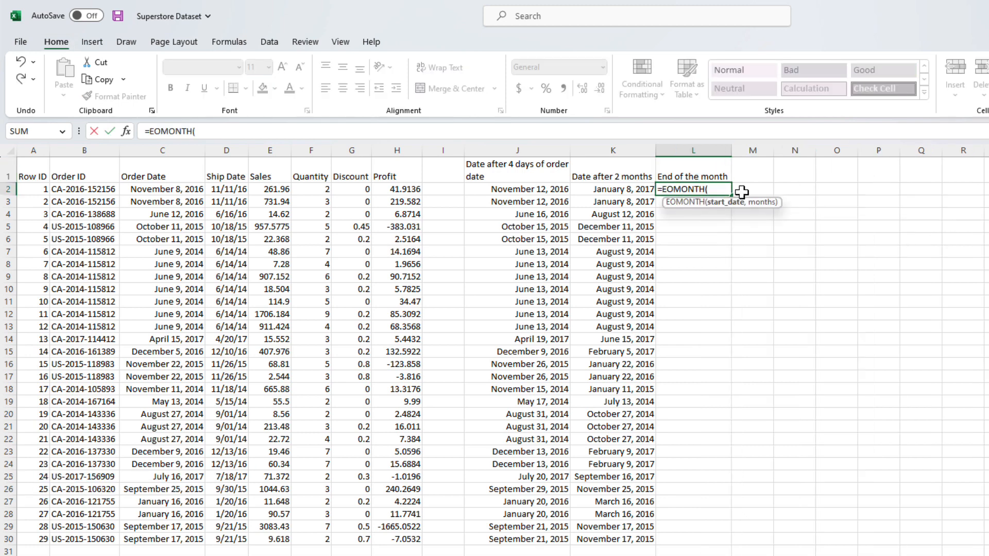
key("Left")
key("Left")
key("Left")
key("Left")
key("Left")
key("Left")
key("Left")
key("Left")
key("Left")
type(",0)")
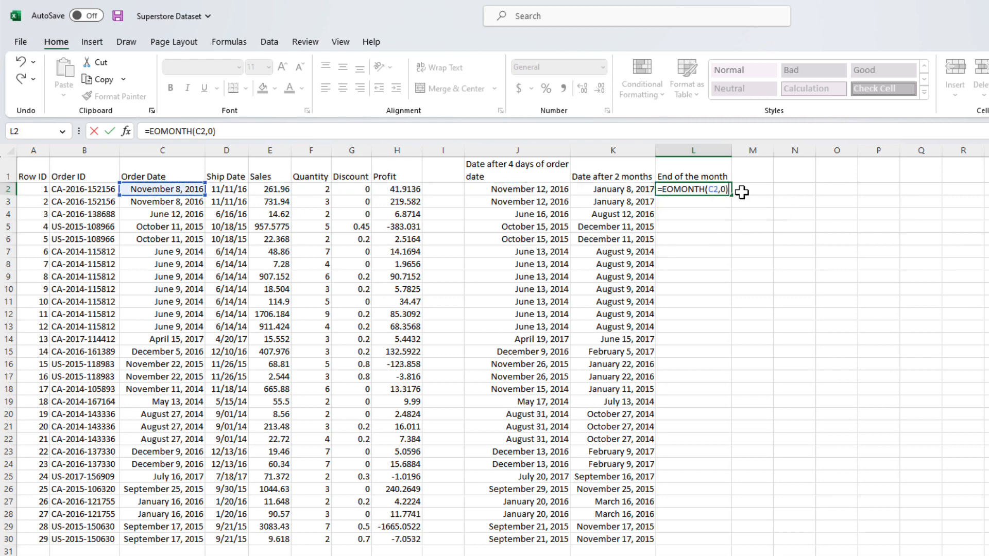
Copy the EOMONTH formula in L2 down through L30
key("Left")
key("ctrl+Down")
key("Right")
key("ctrl+shift+Up")
key("ctrl+d")
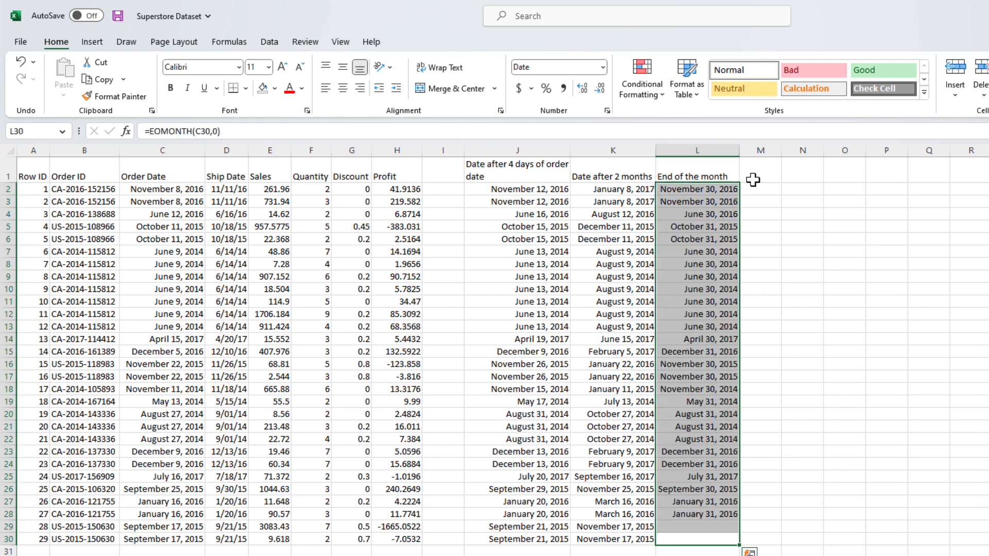
key("ctrl+Up")
key("Right")
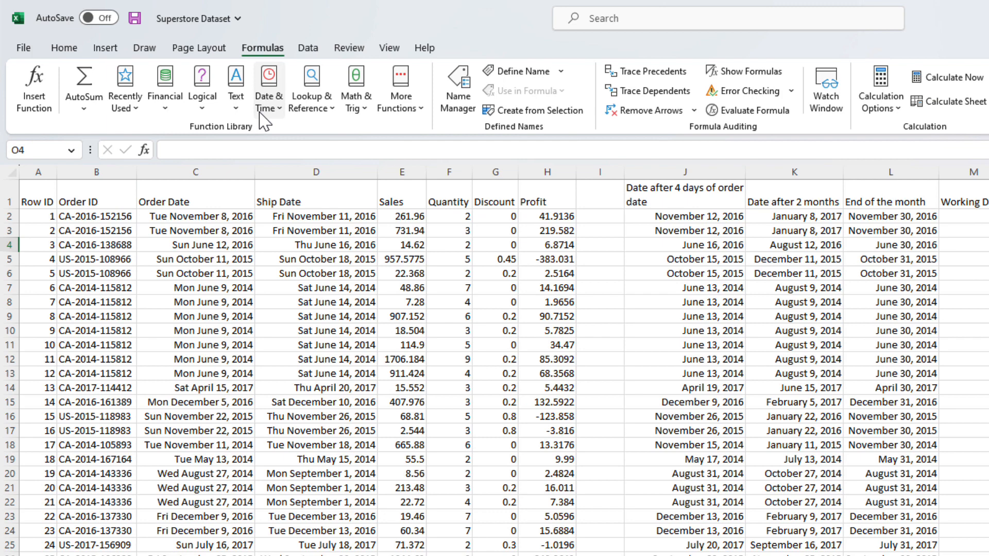
Look through the list of available Date & Time functions, including EDATE and EOMONTH
left_click(266, 103)
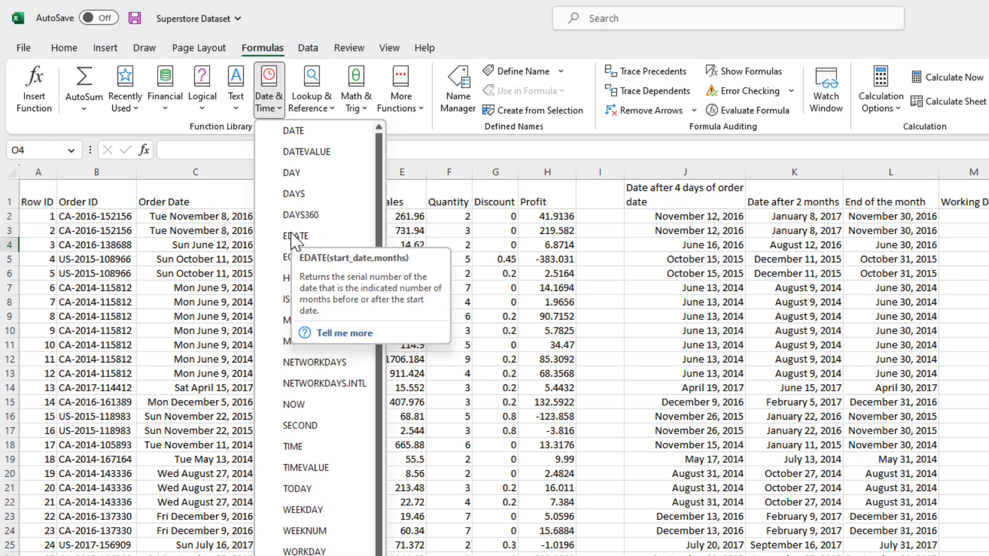
scroll(293, 240, "down", 1)
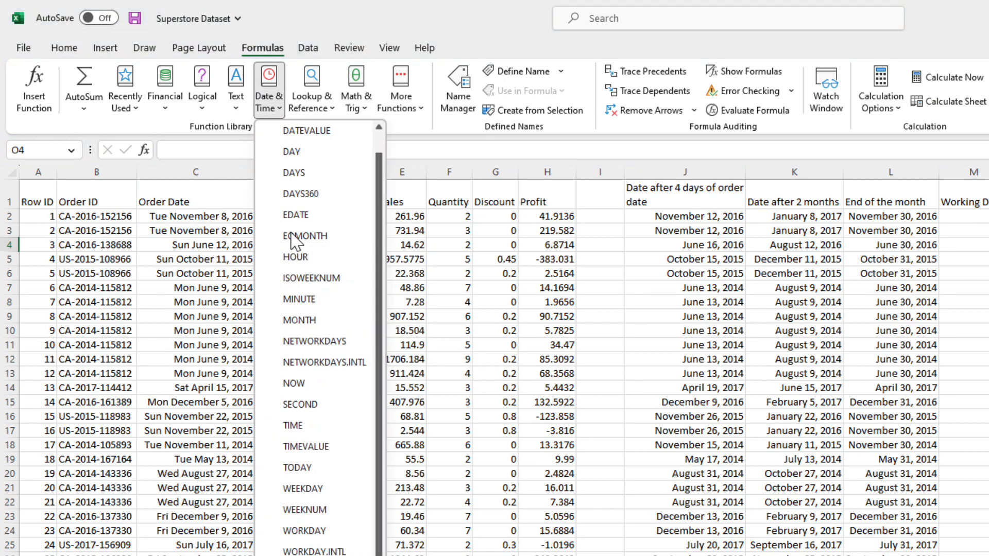
scroll(295, 240, "up", 1)
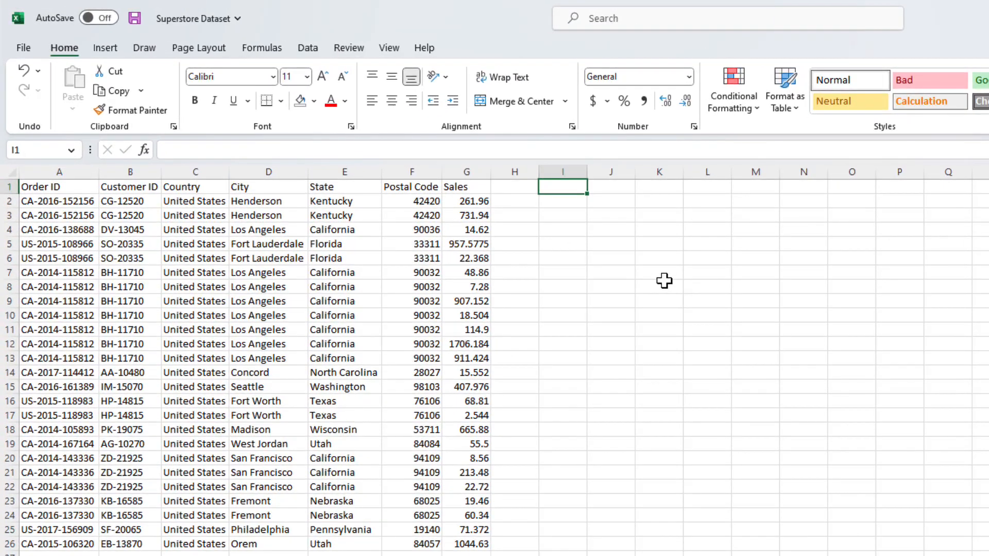
Enter =TEXTSPLIT(A2,"-") in I2 under the Split header to break the order ID at its hyphens
left_click_drag(45, 201, 53, 541)
left_click(31, 204)
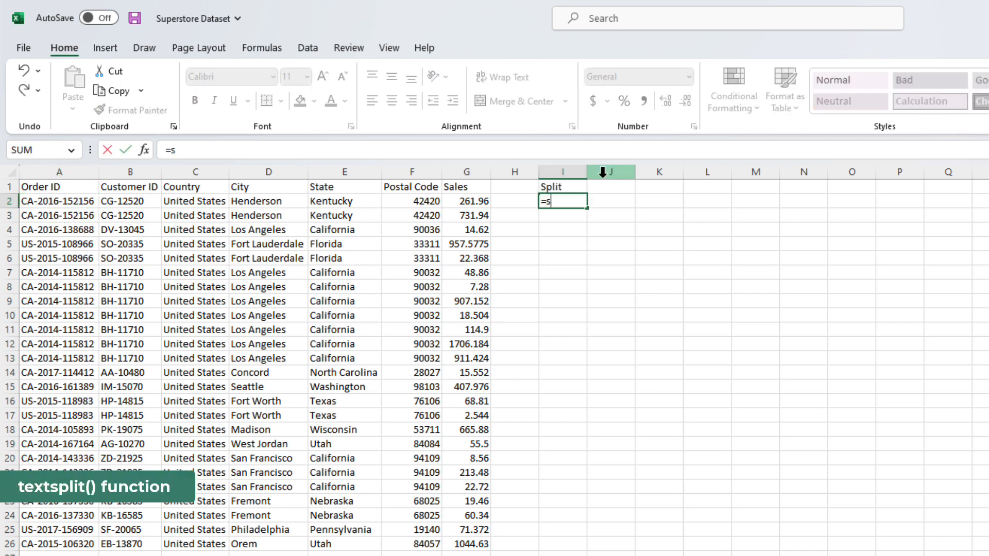
type("pli")
key("Tab")
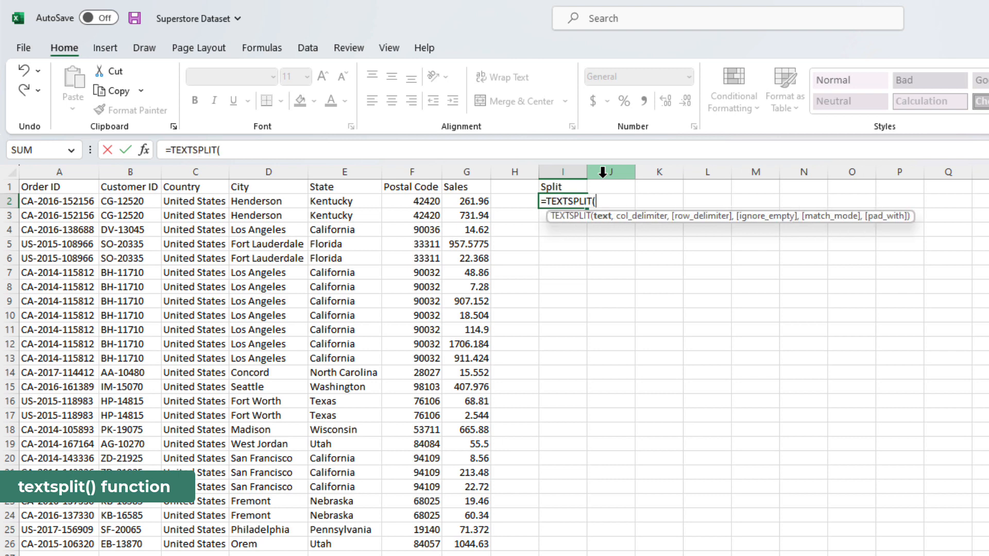
key("Left")
key("Home")
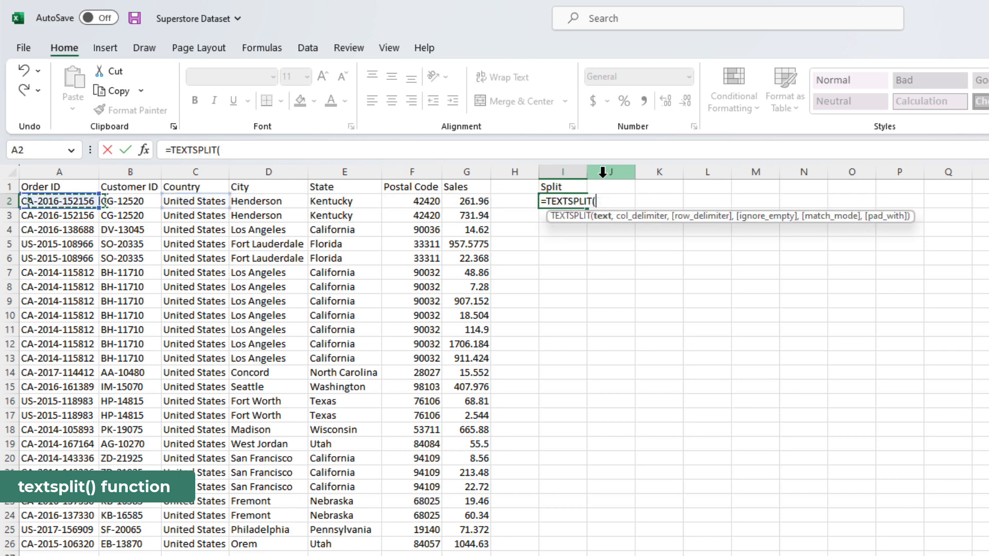
type(",")
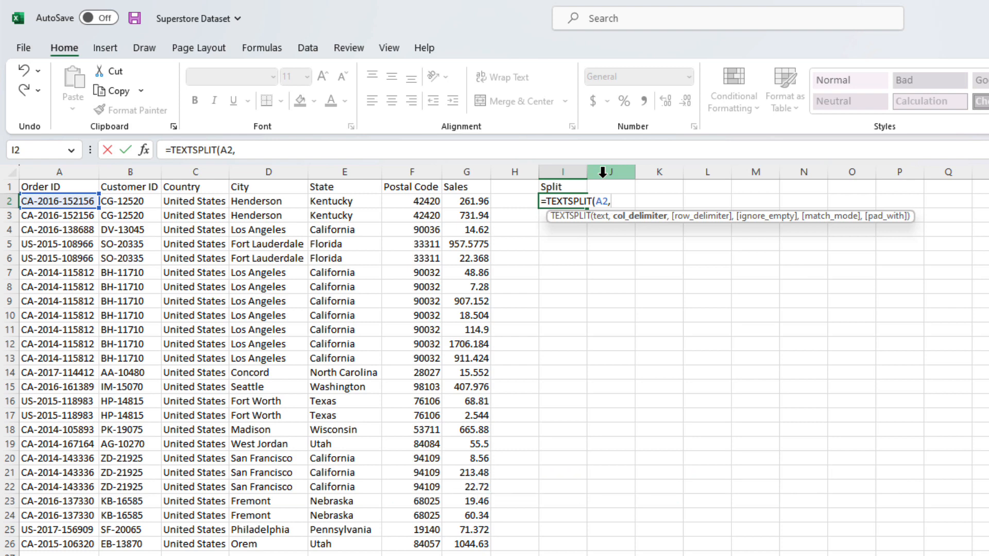
type("\"\")")
type("-")
key("Return")
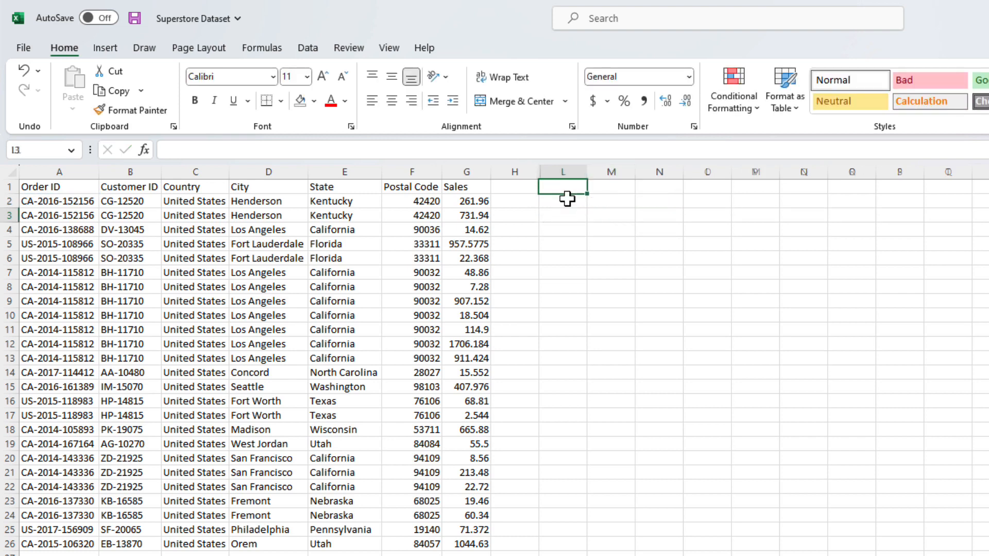
left_click(570, 200)
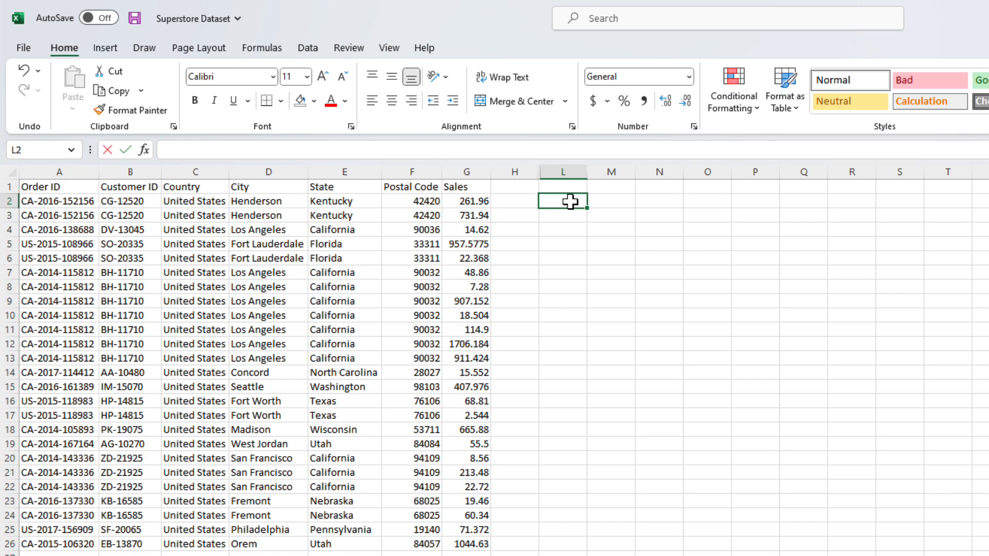
type("=")
key("Escape")
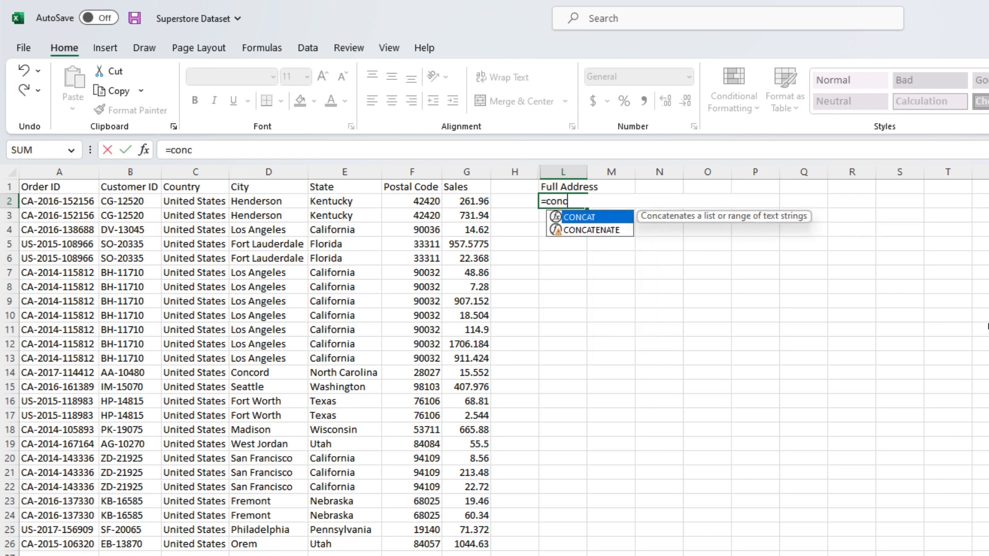
Try joining the address cells in L2 with CONCATENATE without separators, beginning with D2, E2 and F2
key("Down")
key("Tab")
key("Left")
key("Left")
key("Left")
key("Left")
key("Left")
key("Left")
key("Left")
key("Left")
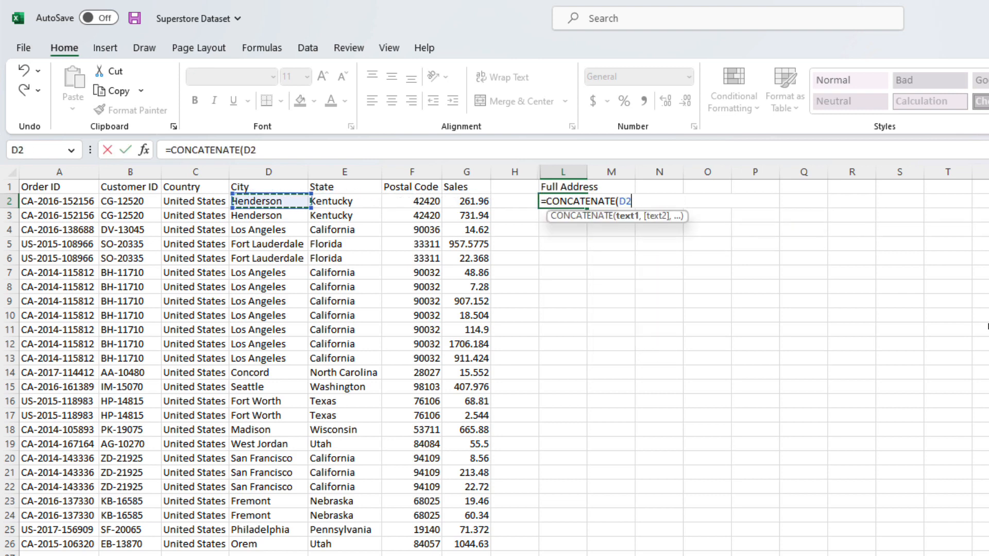
type(",")
key("Left")
key("Left")
key("Left")
key("Left")
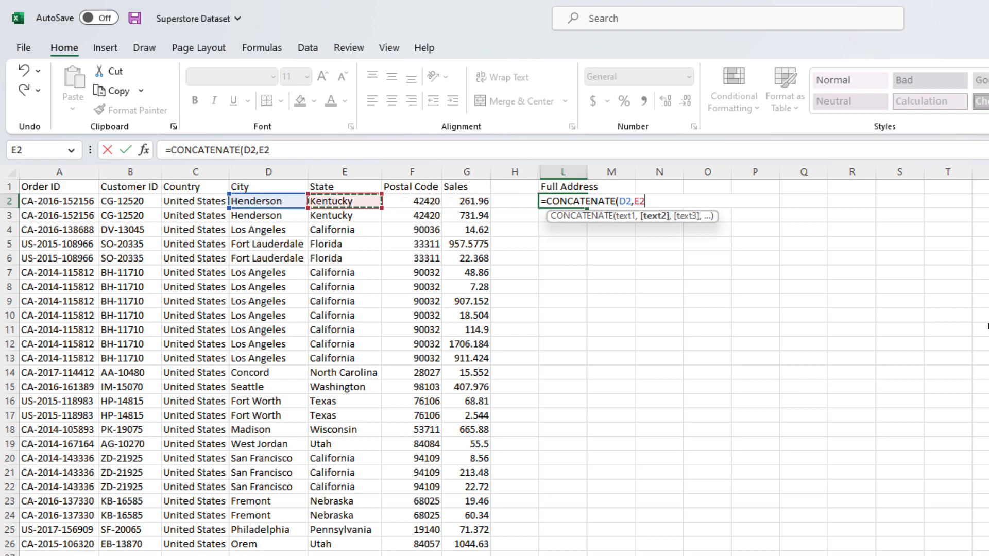
type(",")
key("Left")
key("Left")
key("Left")
key("Left")
key("Right")
type(",")
key("Left")
key("Left")
key("Left")
key("Left")
key("Left")
key("Left")
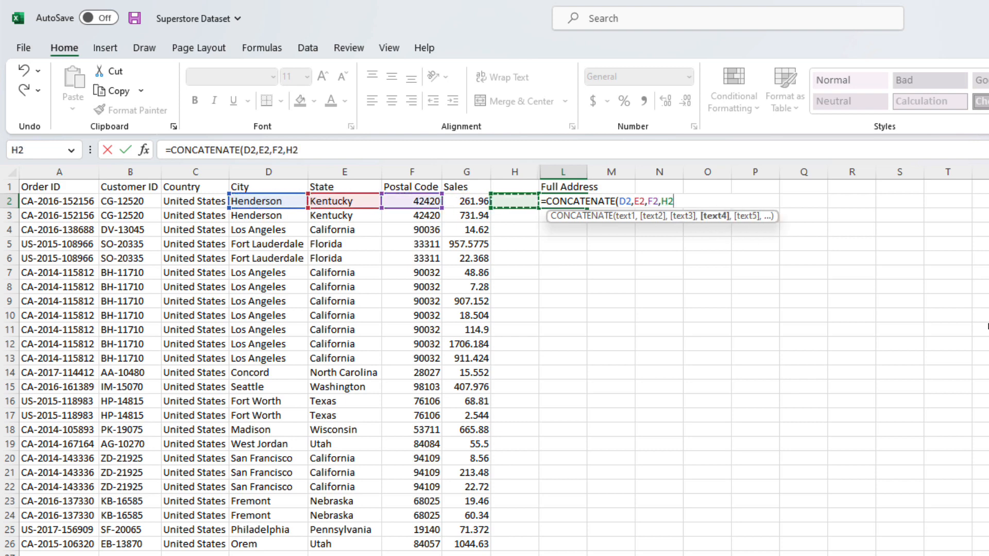
key("Return")
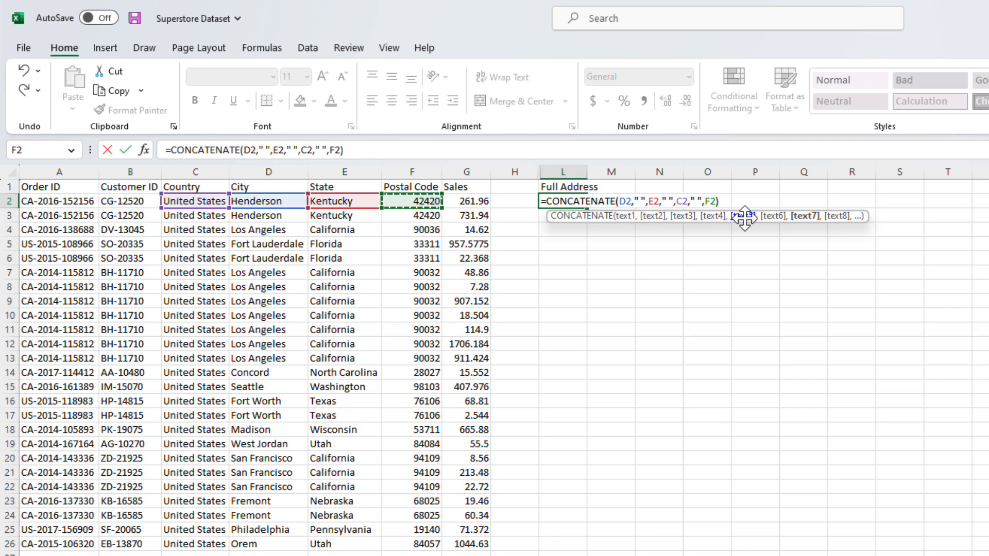
Complete the Full Address formula in L2 as =CONCATENATE(D2," ",E2," ",C2," ",F2), with spaces between the parts
type(")")
key("Return")
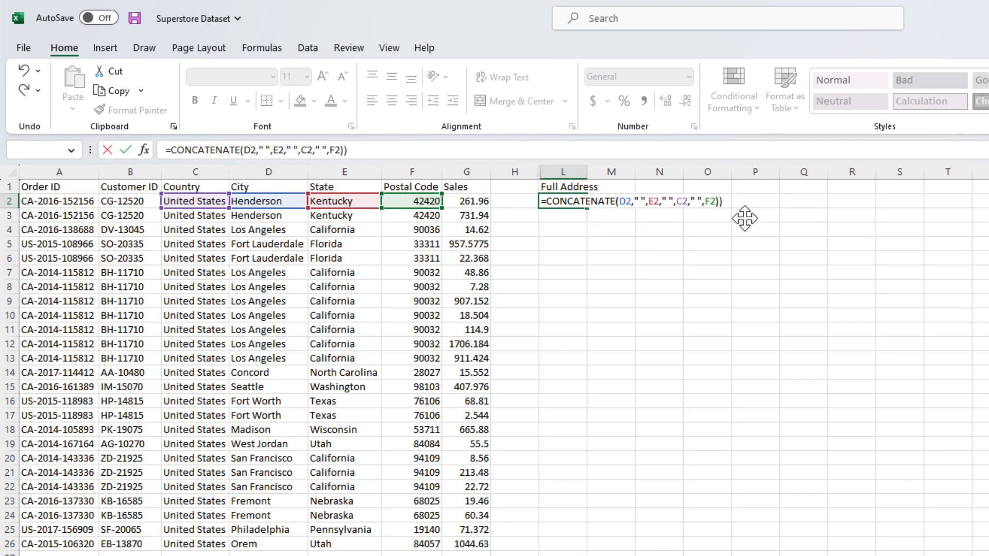
key("Left")
key("Return")
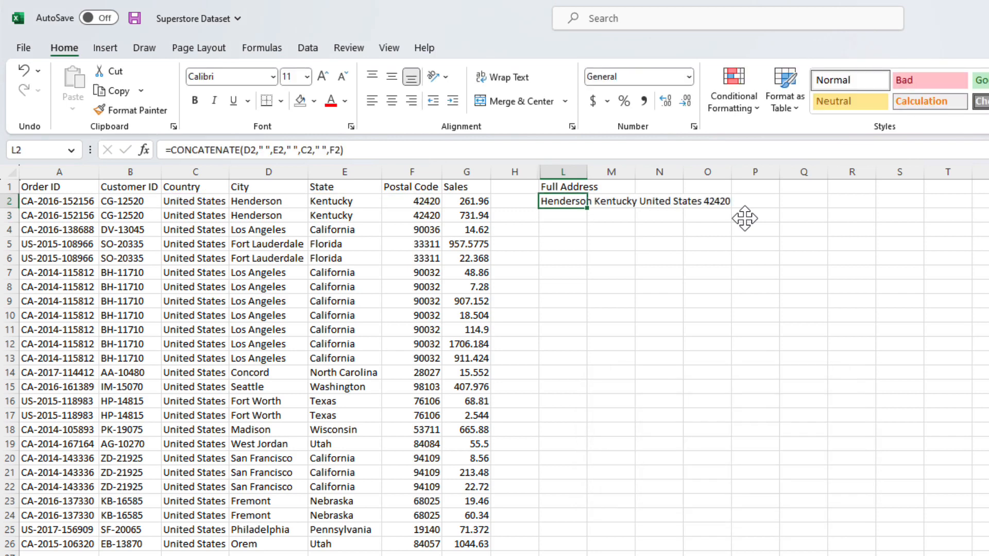
key("Left")
key("Left")
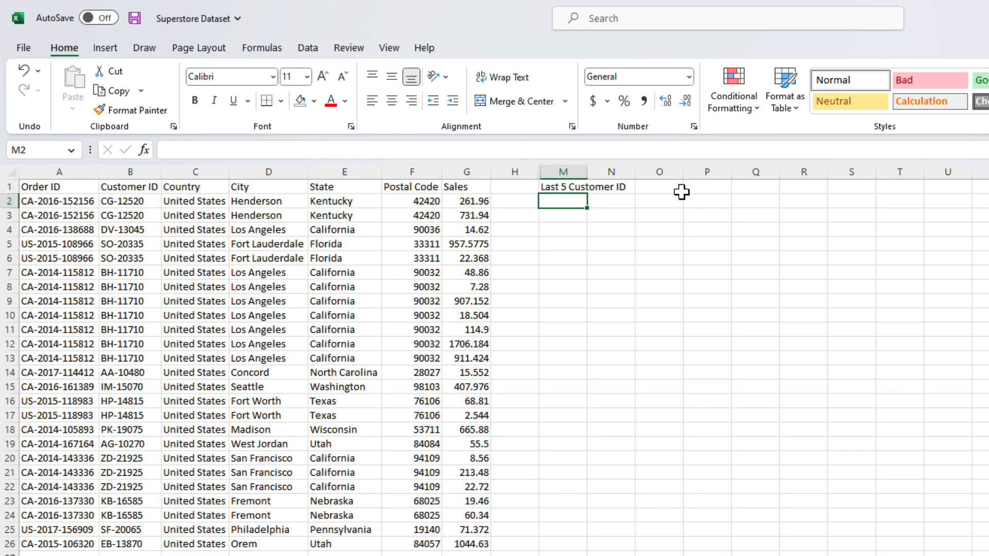
Enter =RIGHT(B2,5) in M2 to extract the last five characters of the customer ID
type("=righ")
key("Tab")
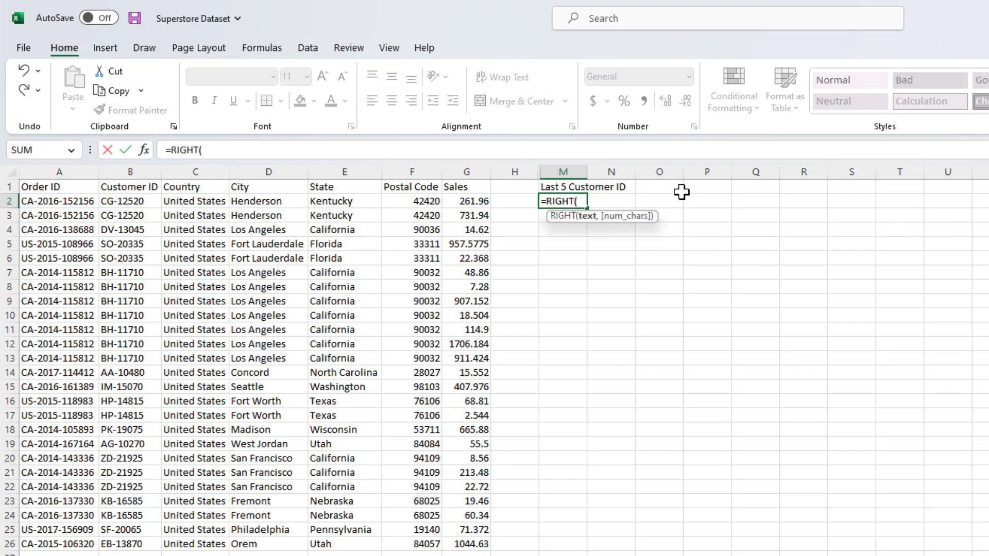
key("BackSpace")
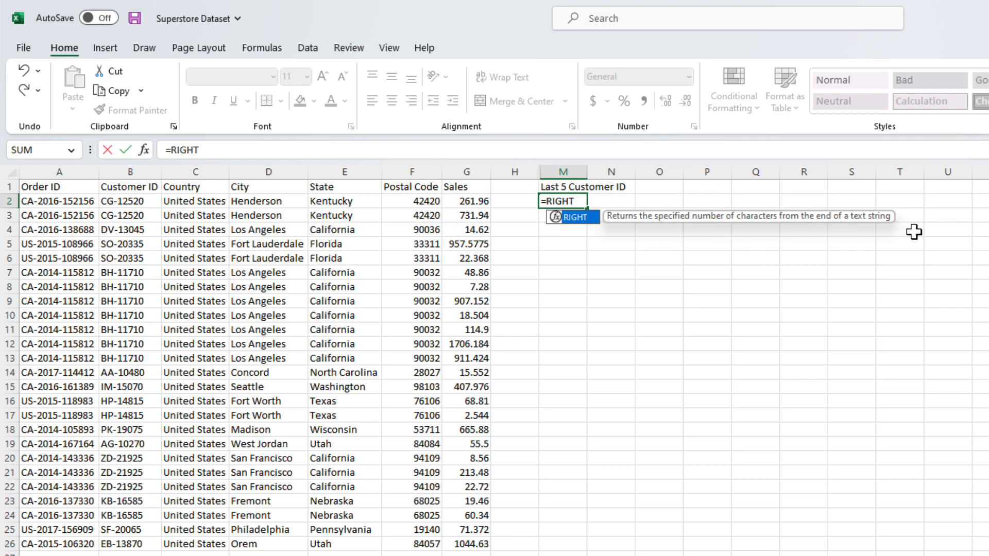
type("(")
key("Left")
key("Left")
key("Left")
key("Left")
key("Left")
key("Left")
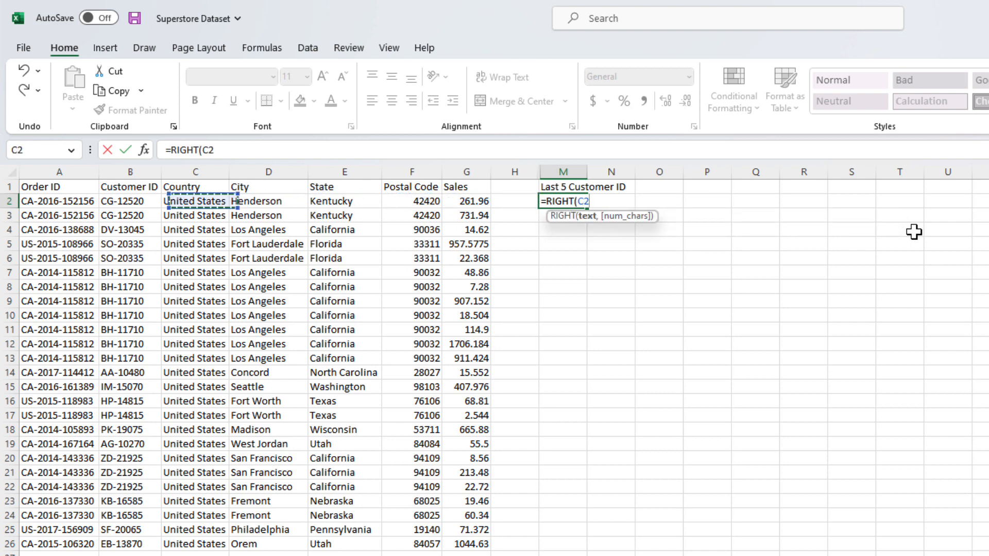
key("Left")
key("Left")
key("Right")
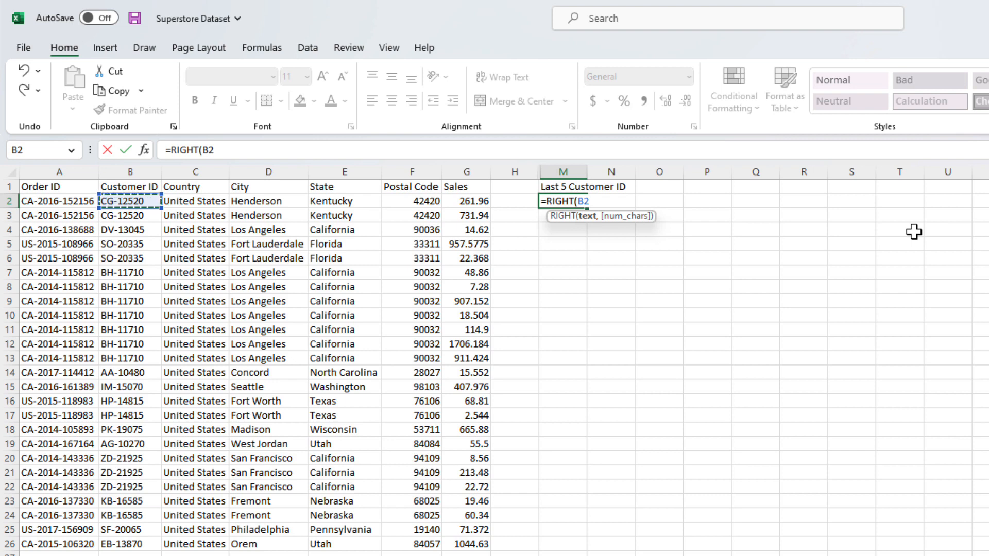
type(",5")
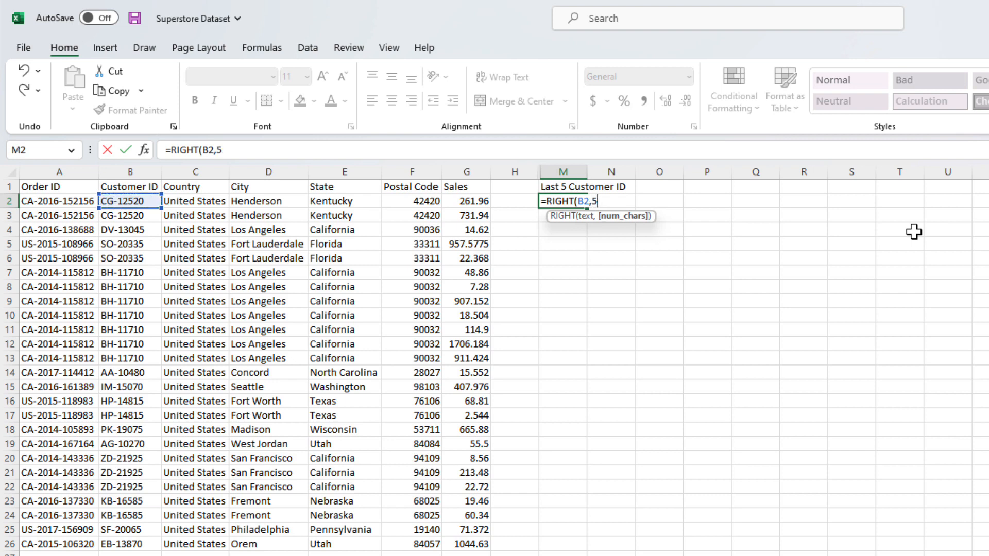
type(")")
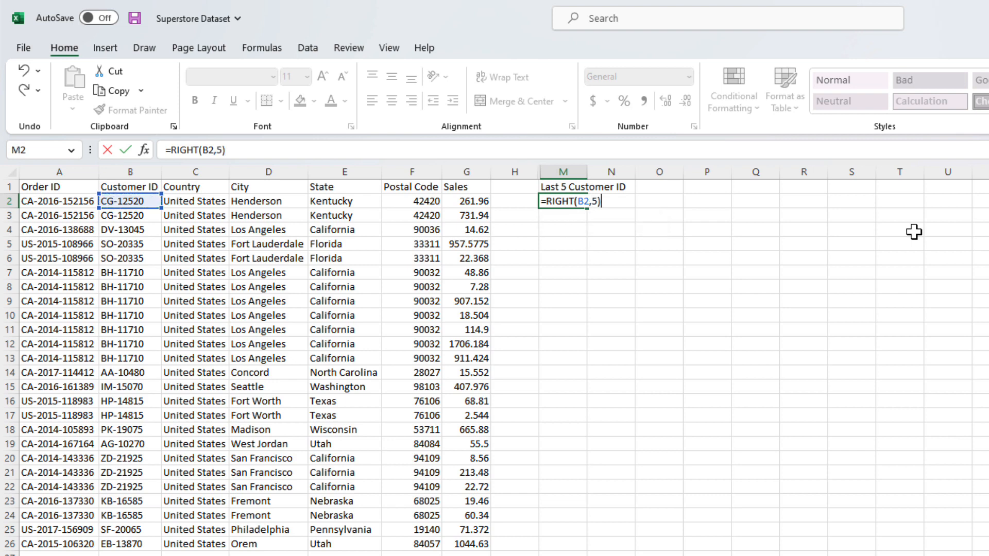
key("Return")
Copy the RIGHT formula from M2 down the Last 5 Customer ID column
key("Right")
key("Right")
key("ctrl+shift+Up")
key("ctrl+d")
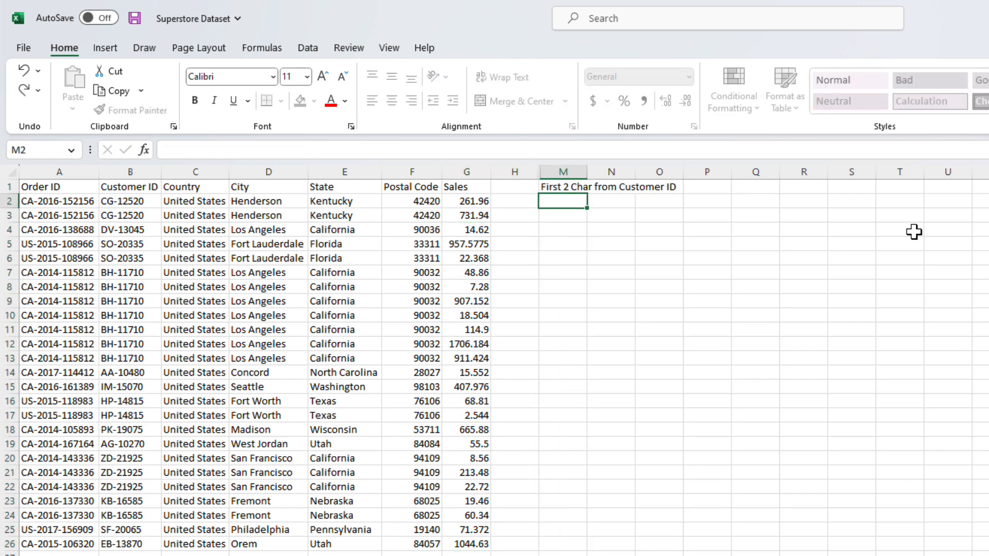
Enter =LEFT(B2,2) in M2 to extract the first two characters of the customer ID
type("=lef")
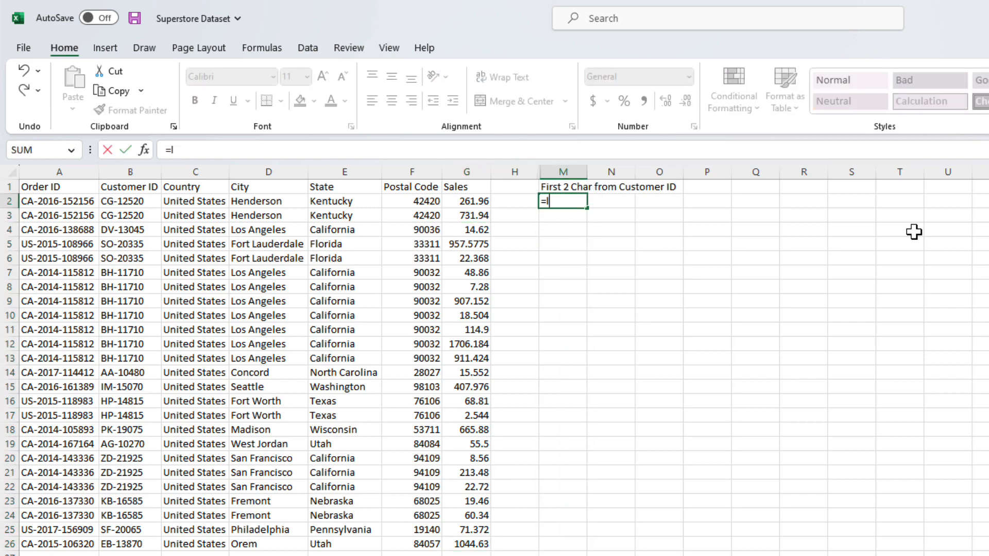
key("Tab")
key("Left")
key("Left")
key("Left")
key("Left")
key("Left")
key("Left")
key("Left")
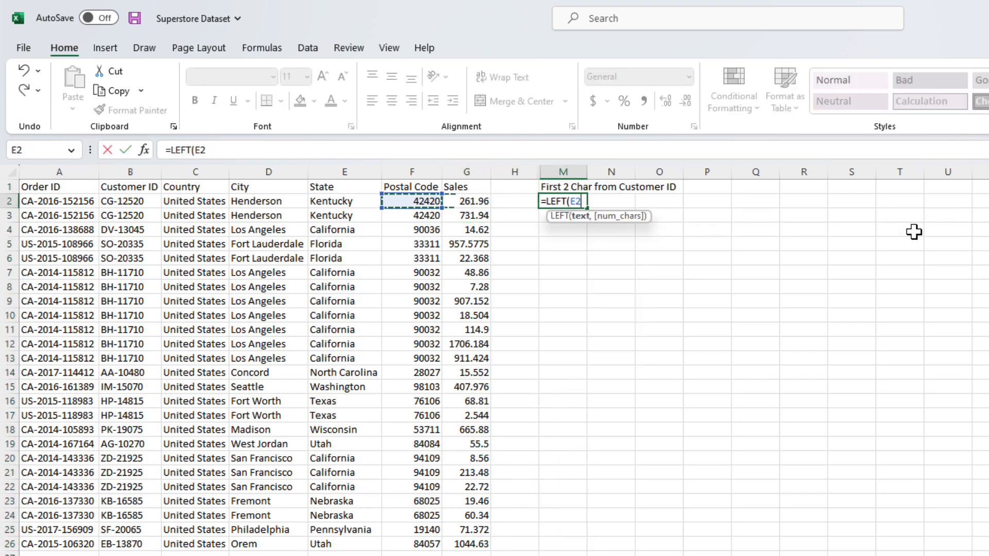
type(",2)")
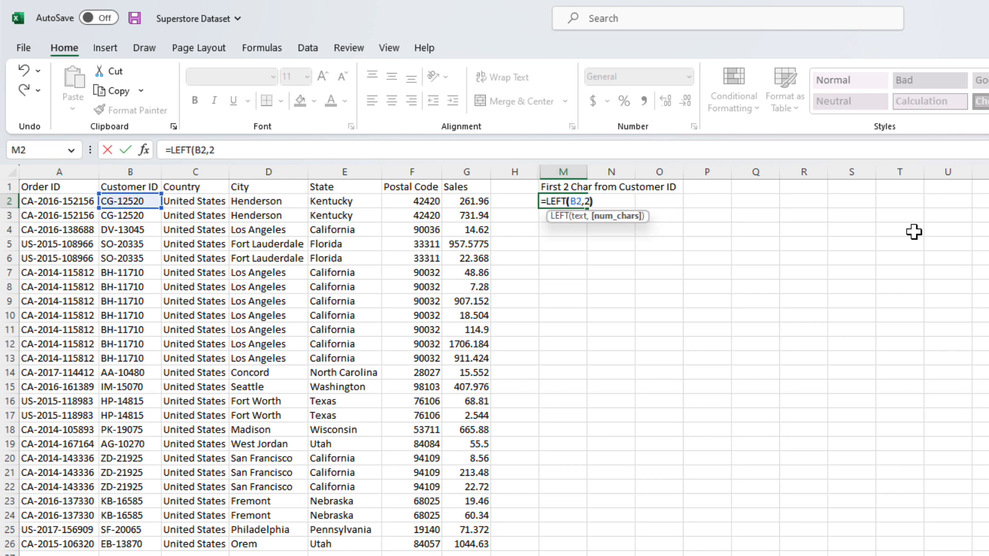
key("Return")
Copy the LEFT formula from M2 down the First 2 Char from Customer ID column to row 26
key("Left")
key("Left")
key("ctrl+Down")
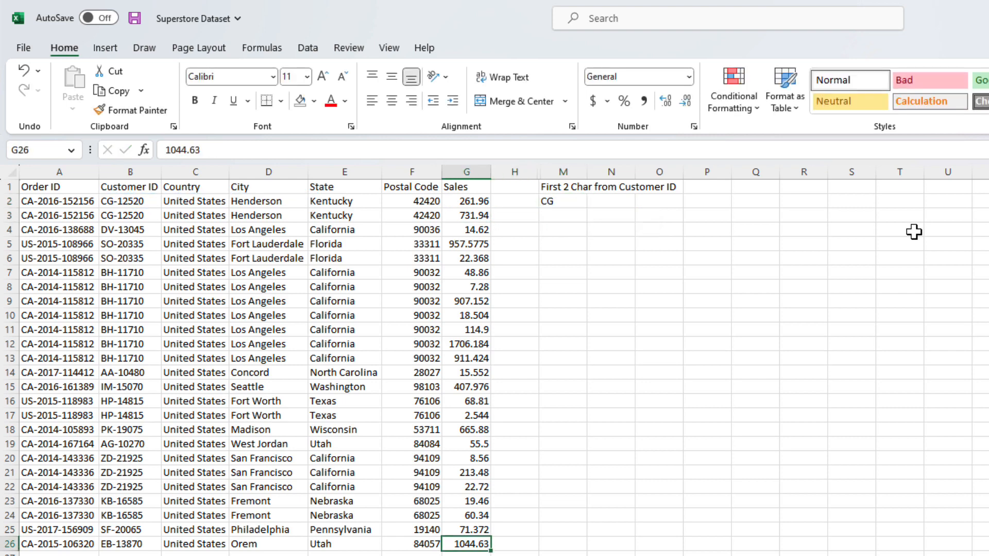
key("Right")
key("Right")
key("ctrl+shift+Up")
key("ctrl+d")
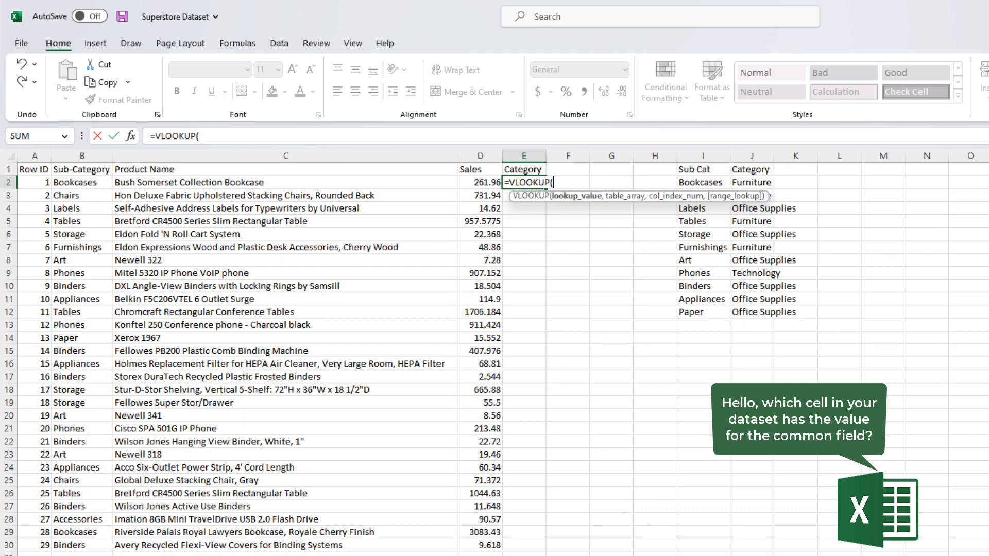
Complete the Category formula in E2 as =VLOOKUP(B2,I1:J12,2,FALSE), using an exact match on the sub-category mapping table
left_click(82, 182)
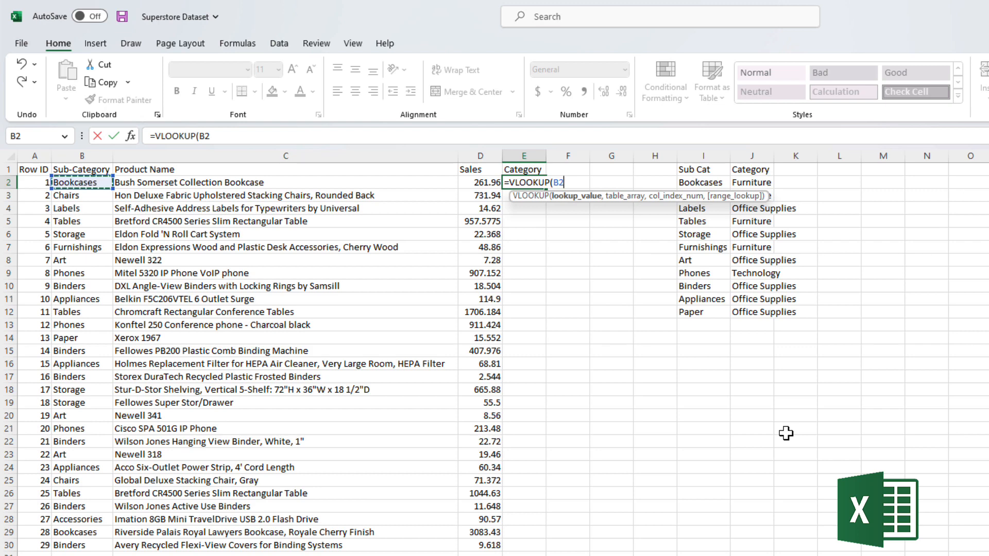
type(",")
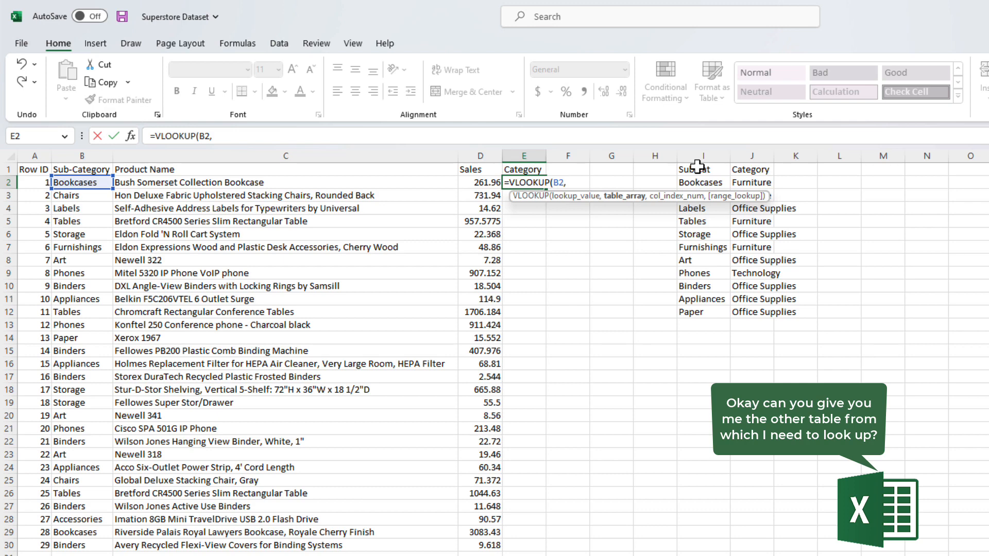
left_click_drag(698, 168, 768, 310)
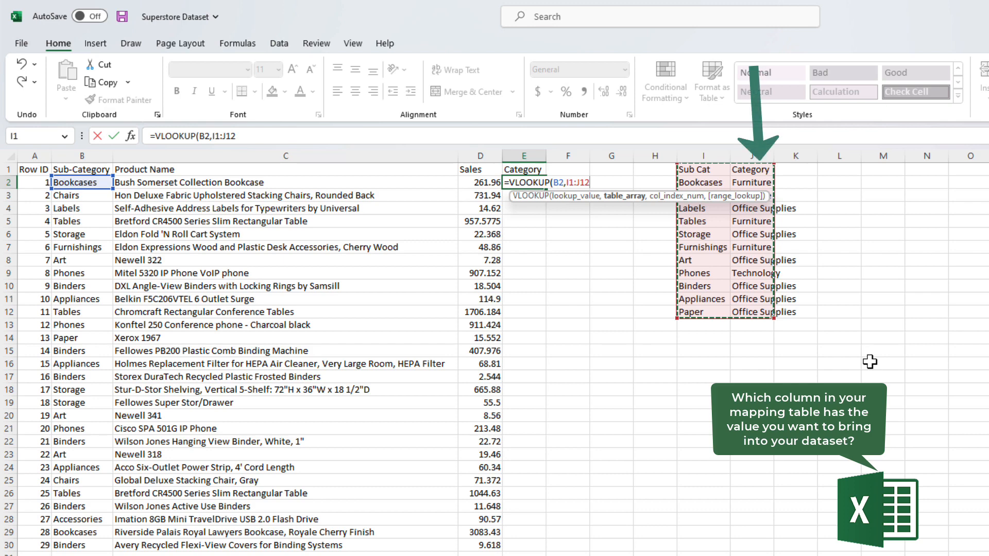
type(",2")
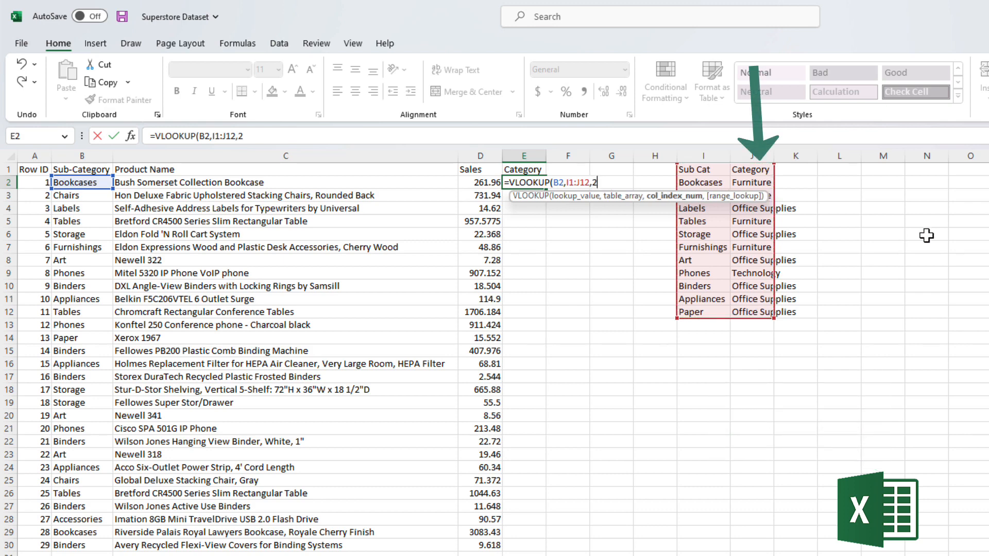
type(",")
key("Down")
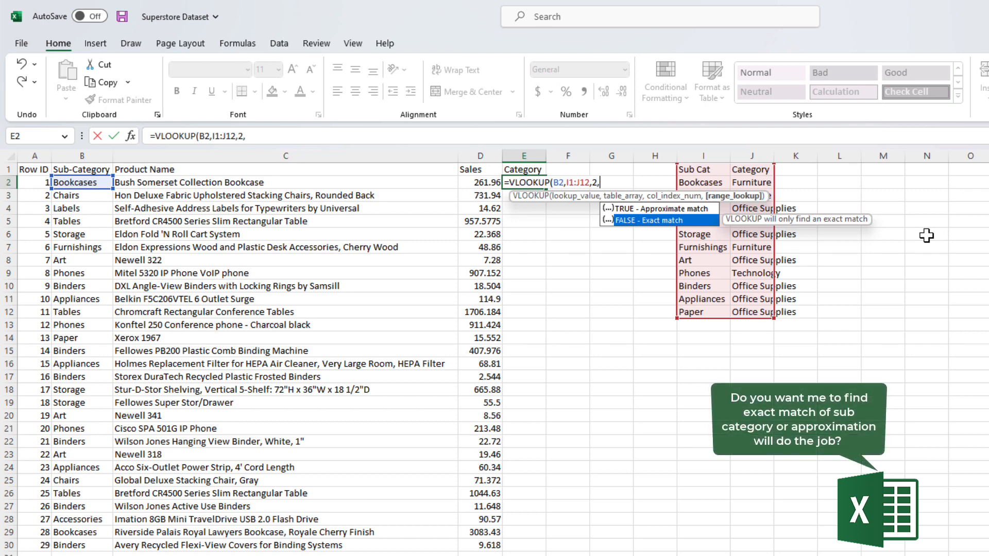
key("Tab")
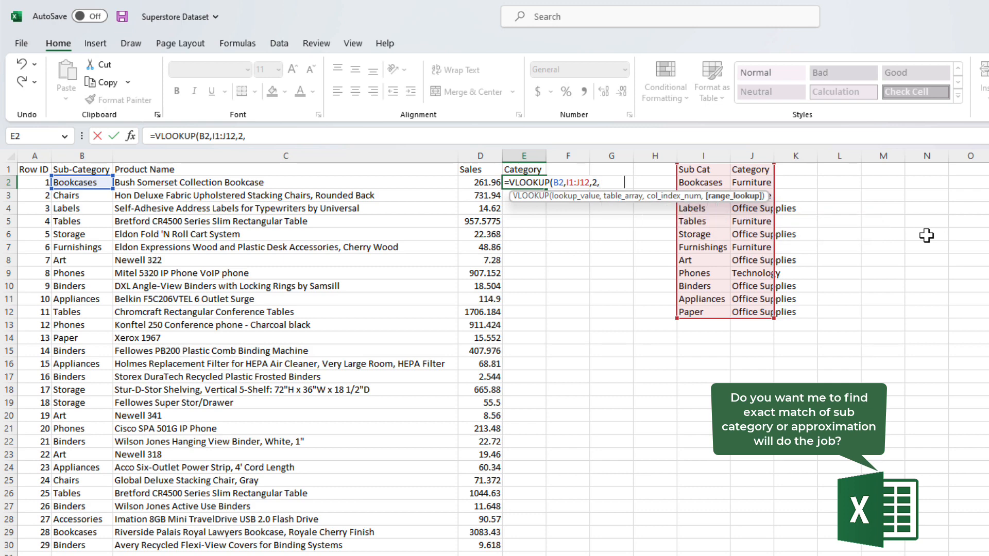
type(")")
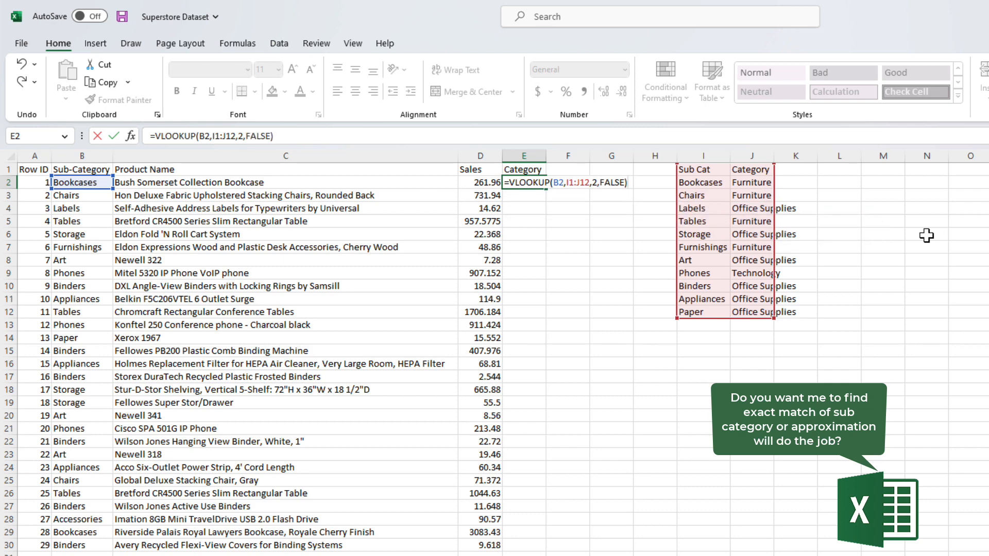
key("Return")
Make the mapping table range in E2's VLOOKUP formula absolute, as $I$1:$J$12
key("Up")
key("Left")
key("Right")
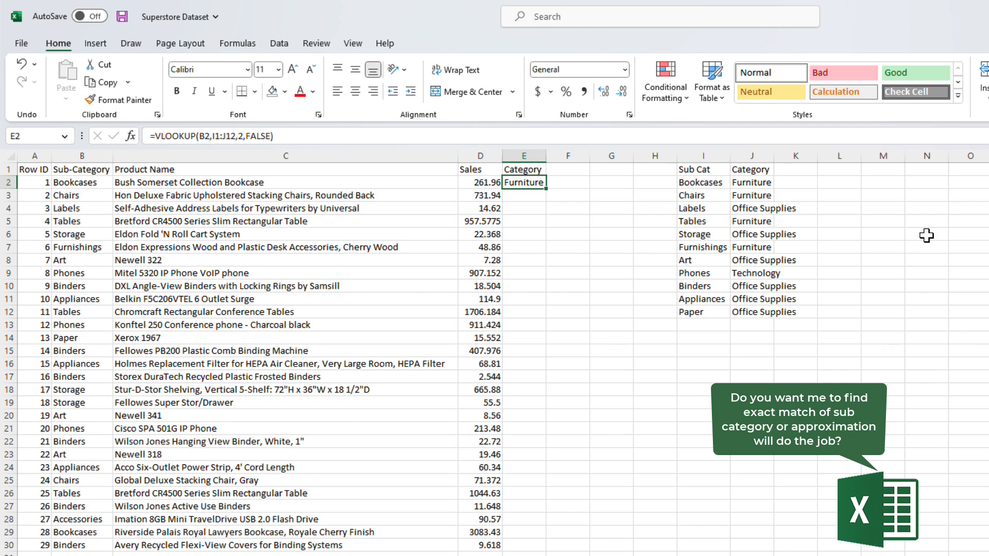
double_click(536, 183)
left_click(572, 182)
key("F4")
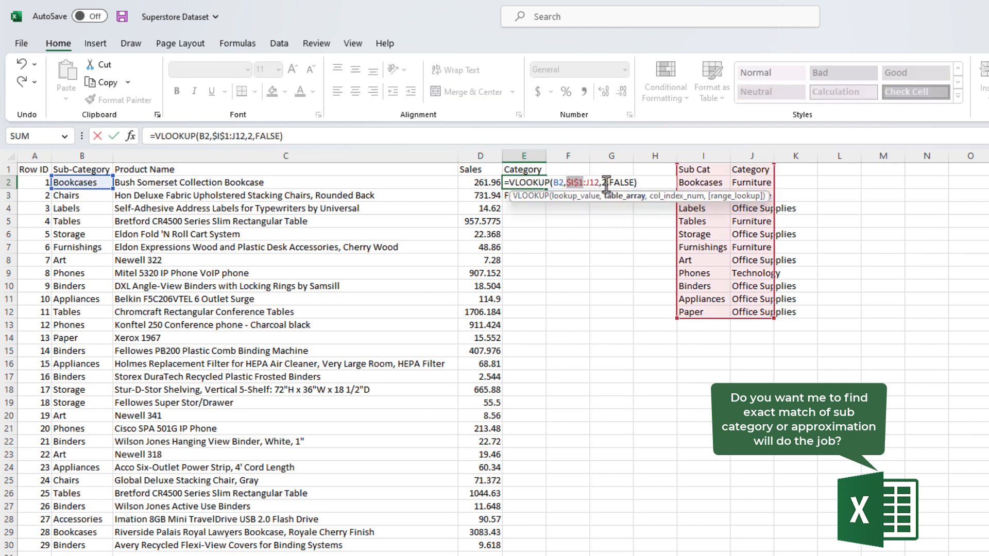
left_click(598, 183)
key("F4")
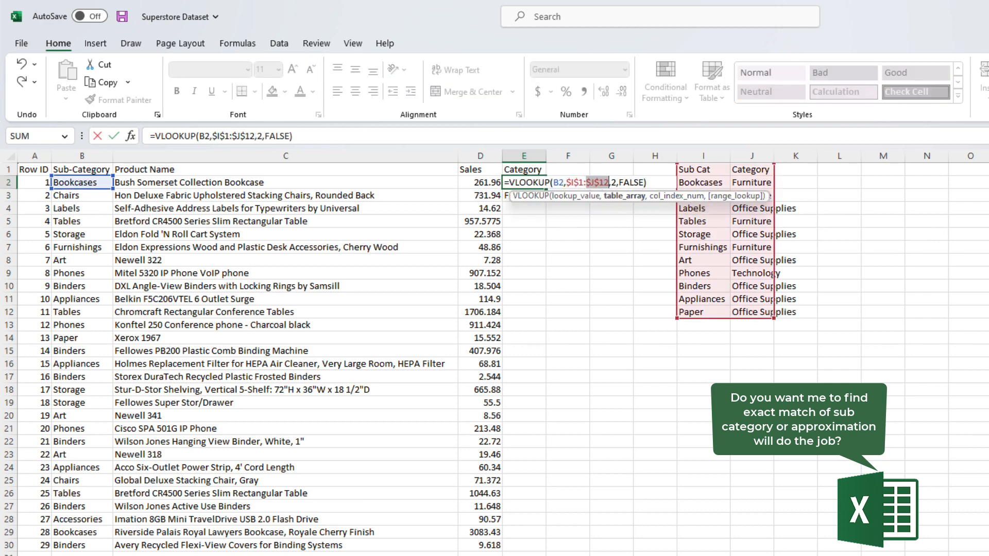
key("Return")
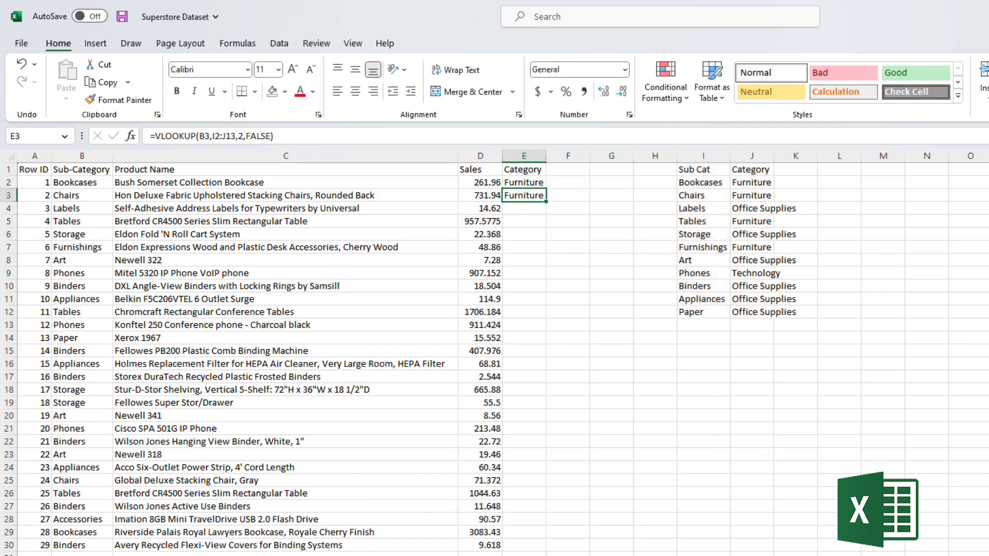
Clear the relative-range VLOOKUP copy in E3 and fill the absolute-range formula from E2 down the Category column
key("Left")
key("Right")
key("Delete")
key("Left")
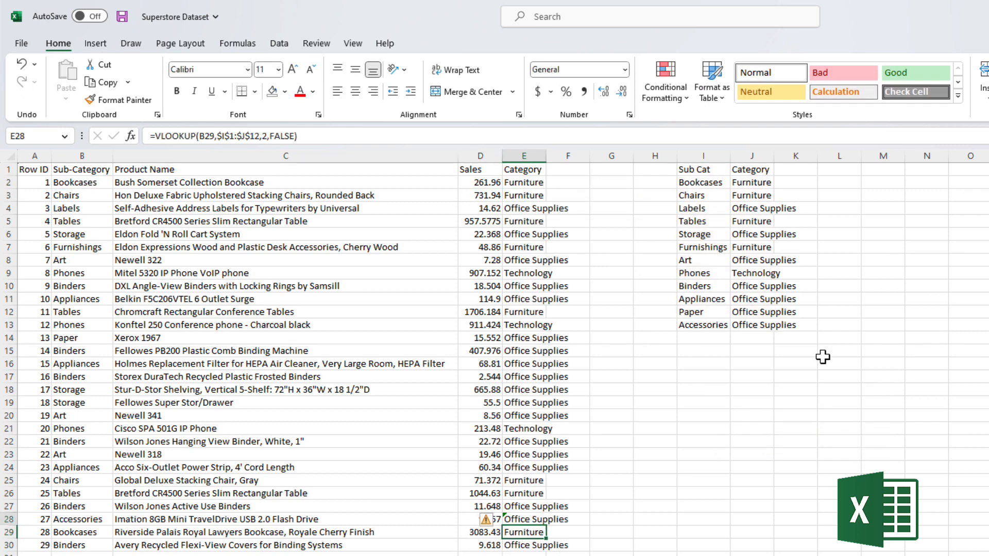
Review the filled Category results in column E from the lower rows up to the header
key("Up")
key("Up")
key("Up")
key("Up")
key("Up")
key("Up")
key("Up")
key("Up")
key("Up")
key("Up")
key("Up")
key("Up")
key("Up")
key("Up")
key("Up")
key("Up")
key("Up")
key("Up")
key("Up")
key("Up")
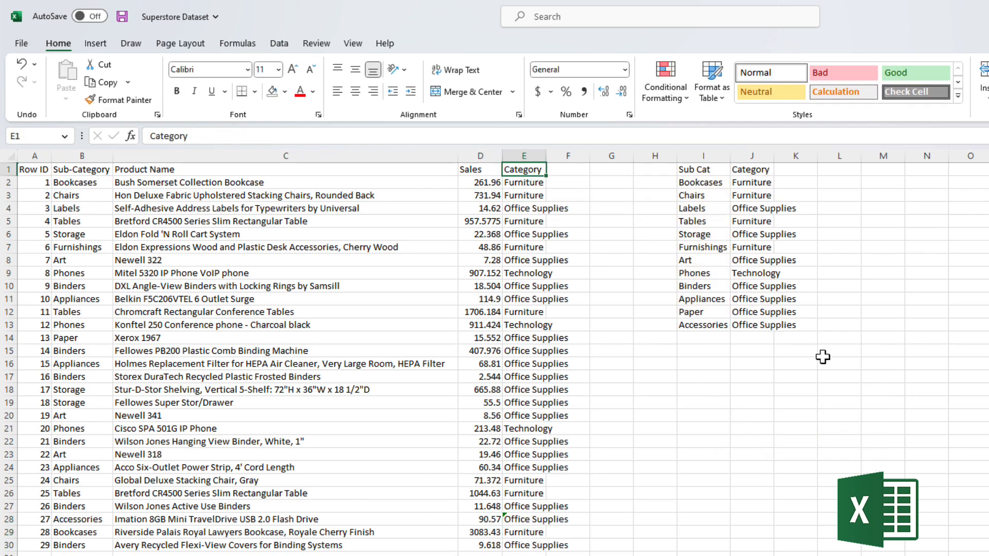
key("Down")
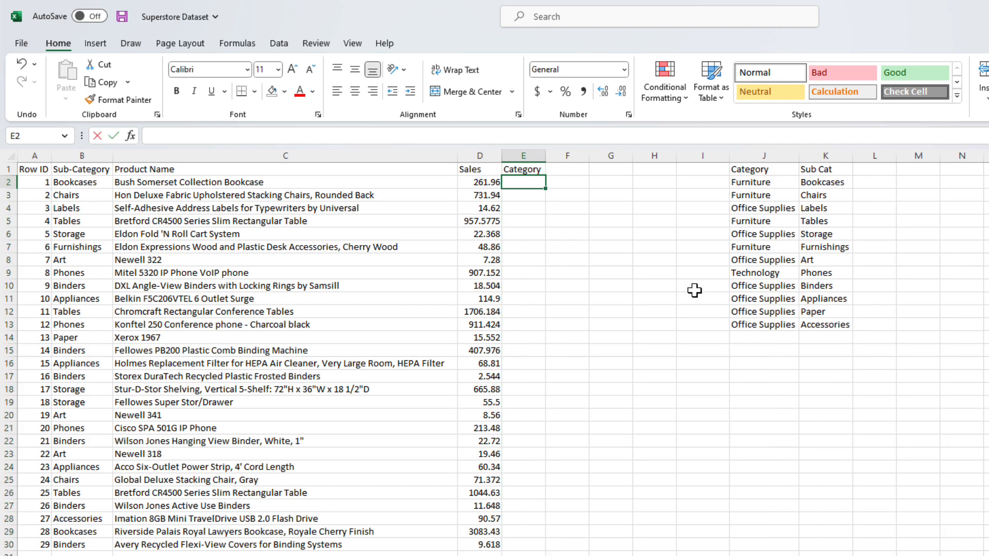
Try =VLOOKUP(B2,J2:K13,1,FALSE) in E2 on the mapping table whose Category column precedes Sub Cat
type("=VLOOKUP(")
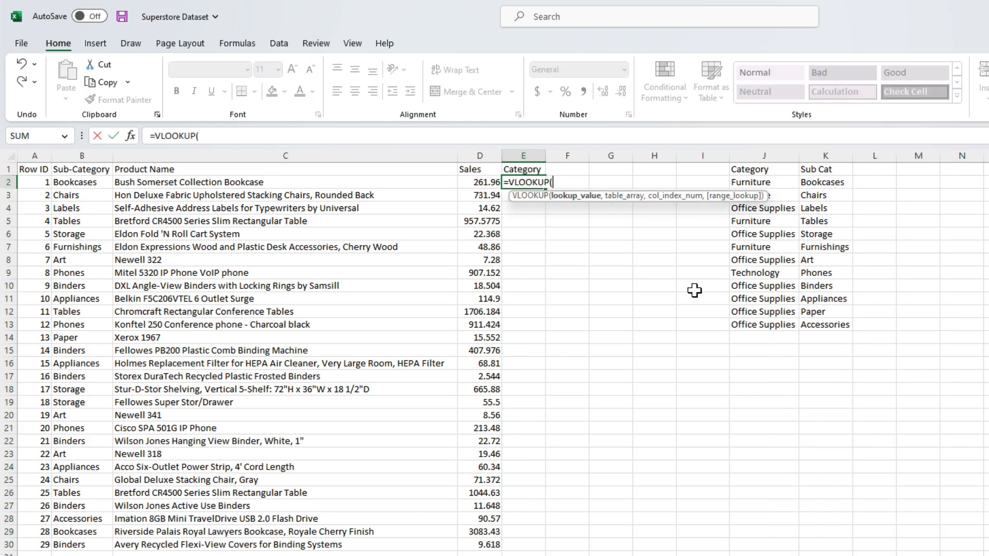
type("B2,J2:K13,1,FALSE)")
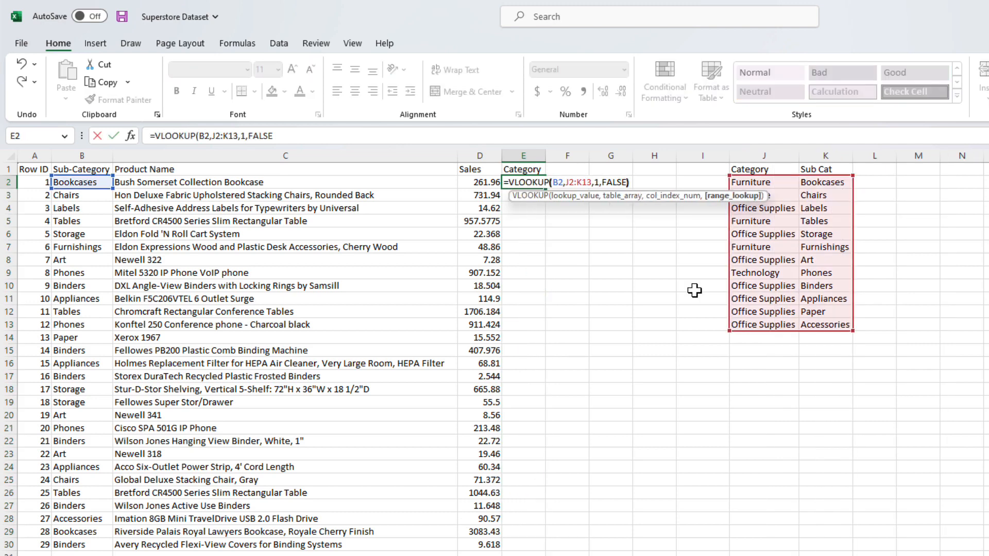
key("Return")
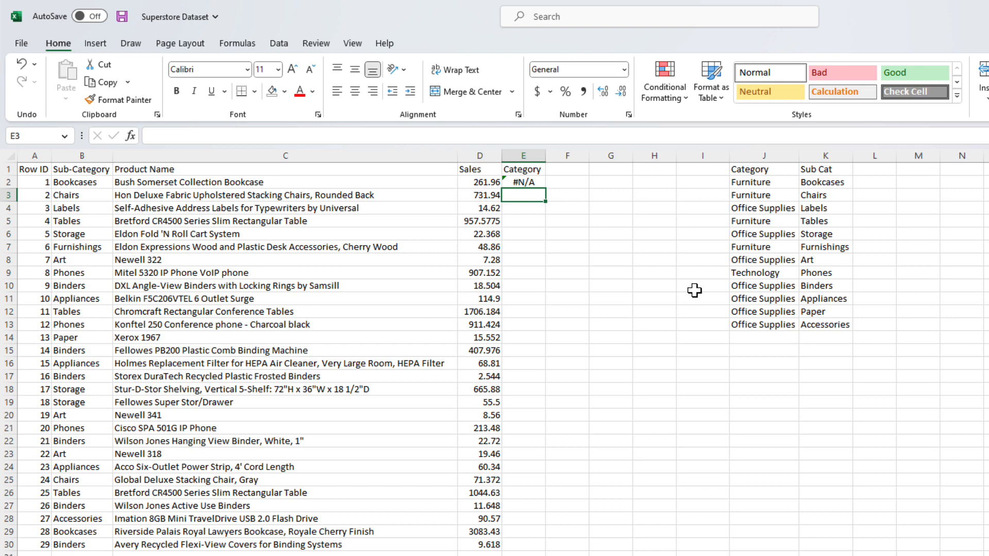
Enter =XLOOKUP(B2,K:K,J:J) in E2 to return the category that matches the sub-category
key("Up")
type("=XLOOKUP(")
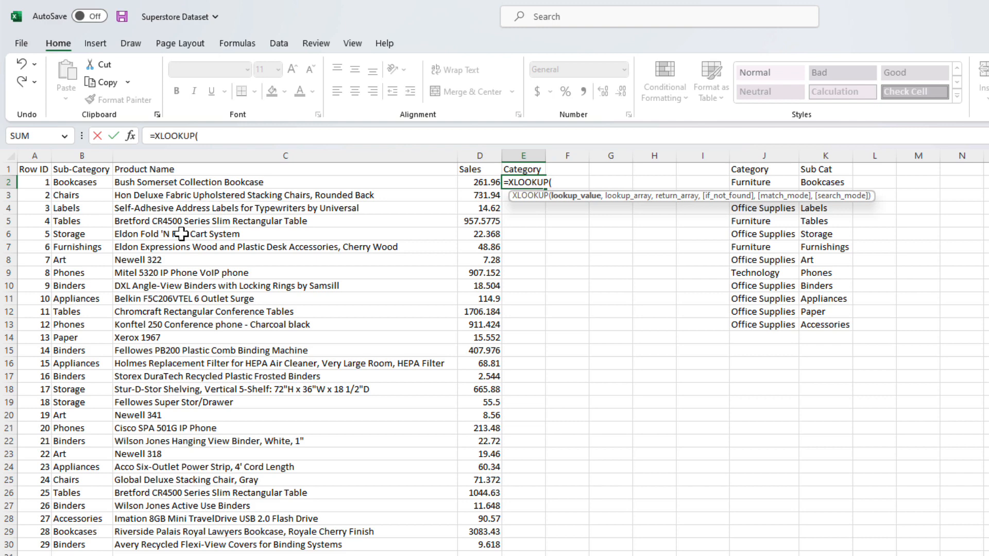
left_click(83, 182)
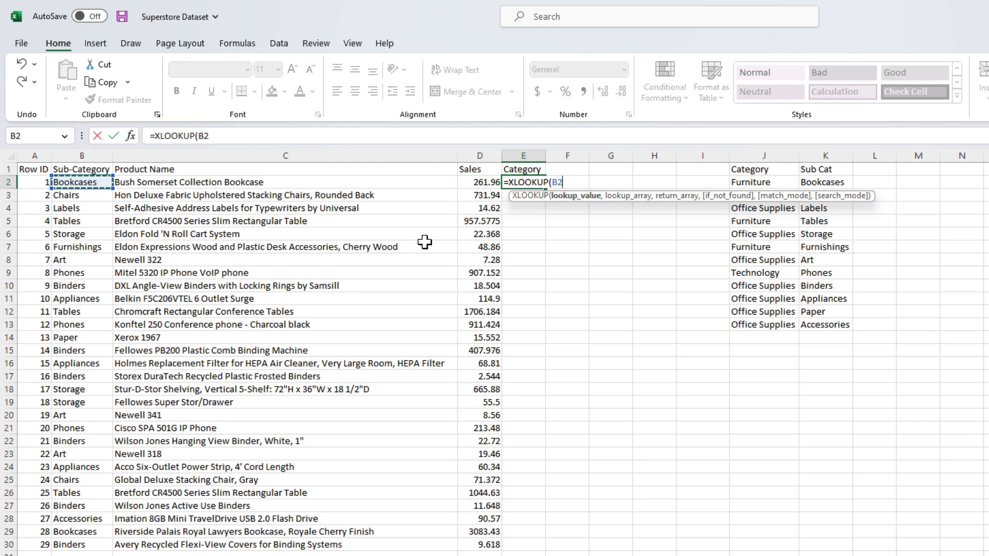
type(",")
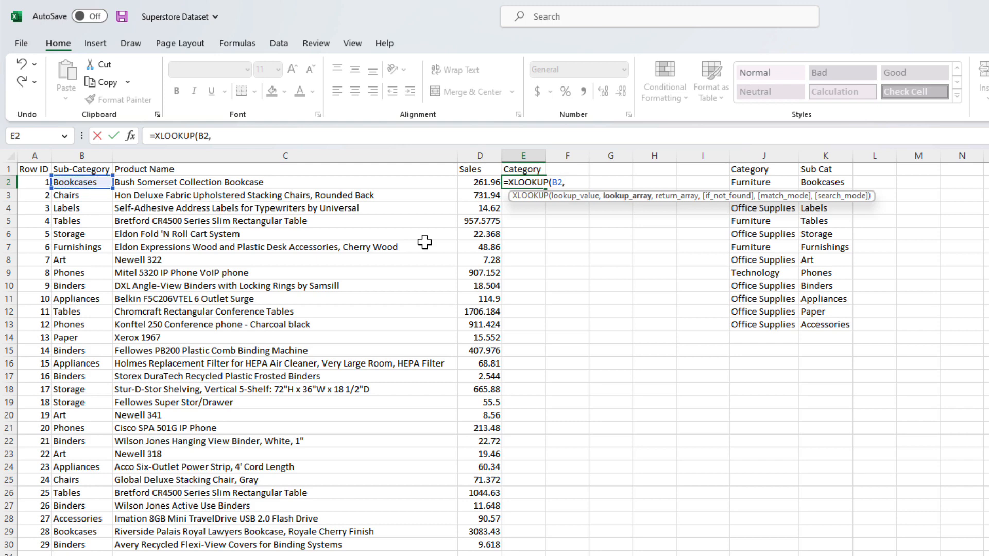
left_click(826, 216)
key("ctrl+space")
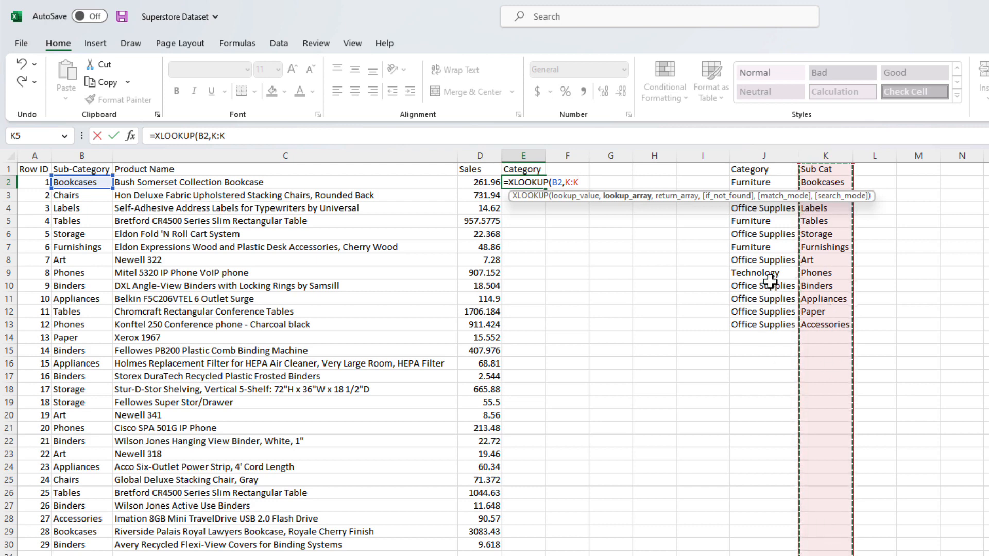
type(",")
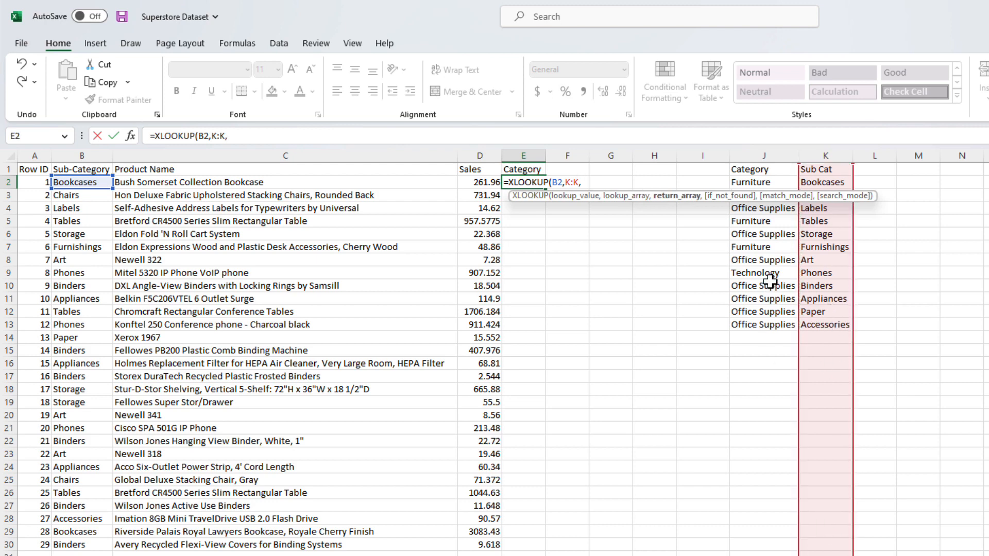
left_click(766, 259)
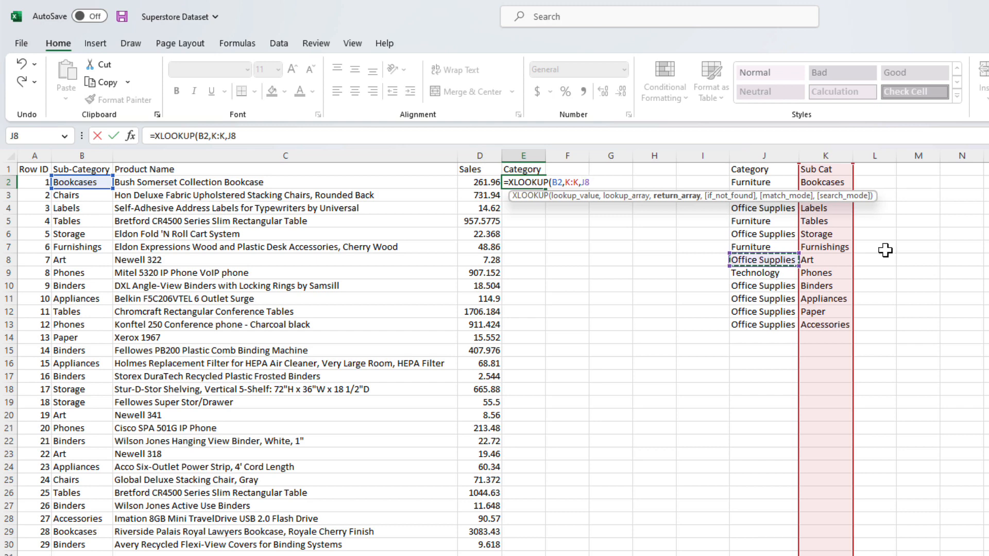
key("ctrl+space")
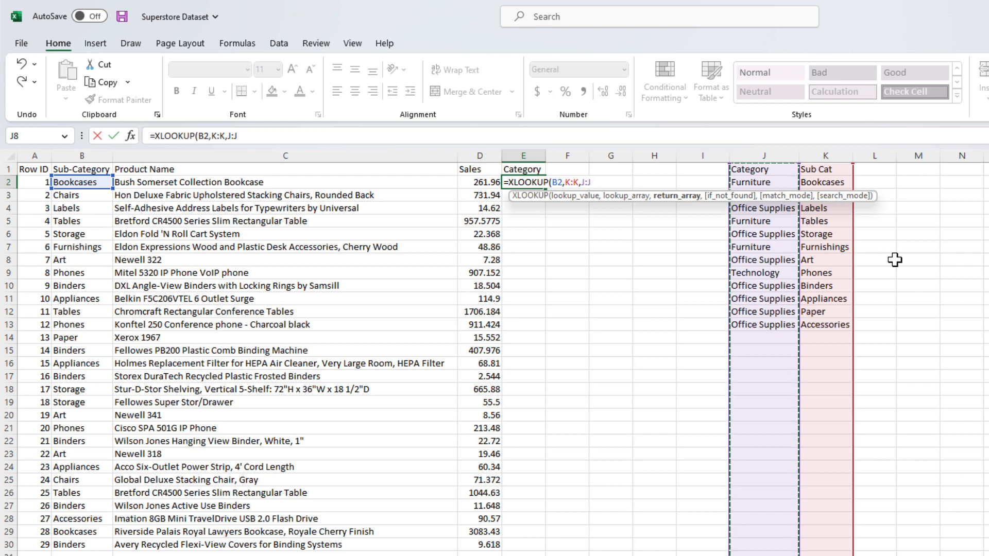
type(")")
key("Return")
Copy the XLOOKUP formula from E2 down the Category column to the last data row
key("Up")
key("ctrl+c")
key("Left")
key("Down")
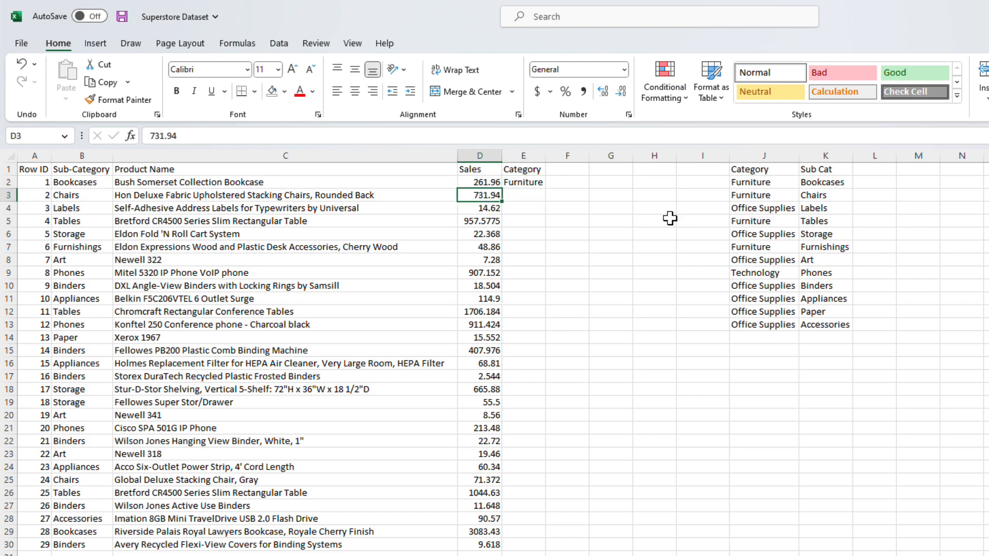
key("ctrl+Down")
key("Right")
key("ctrl+shift+Up")
key("ctrl+v")
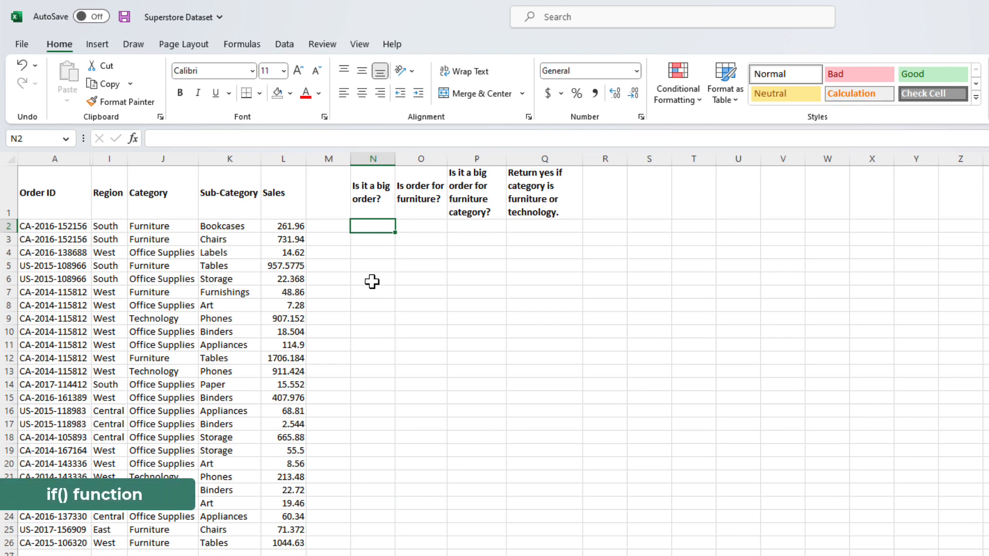
Enter =IF(L2>500,"yes","no") in N2 to flag whether the order's sales exceed 500
type("=IF(")
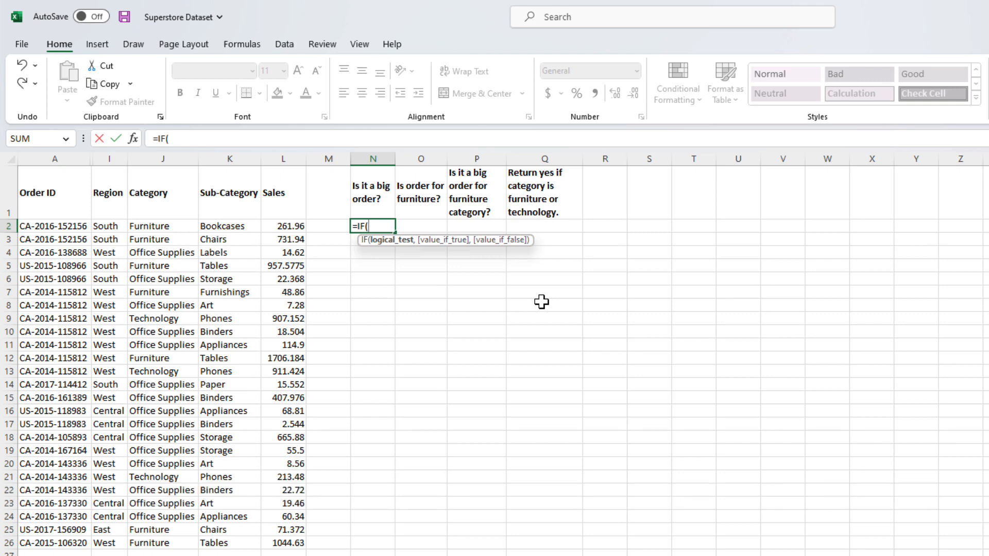
key("Left")
key("Left")
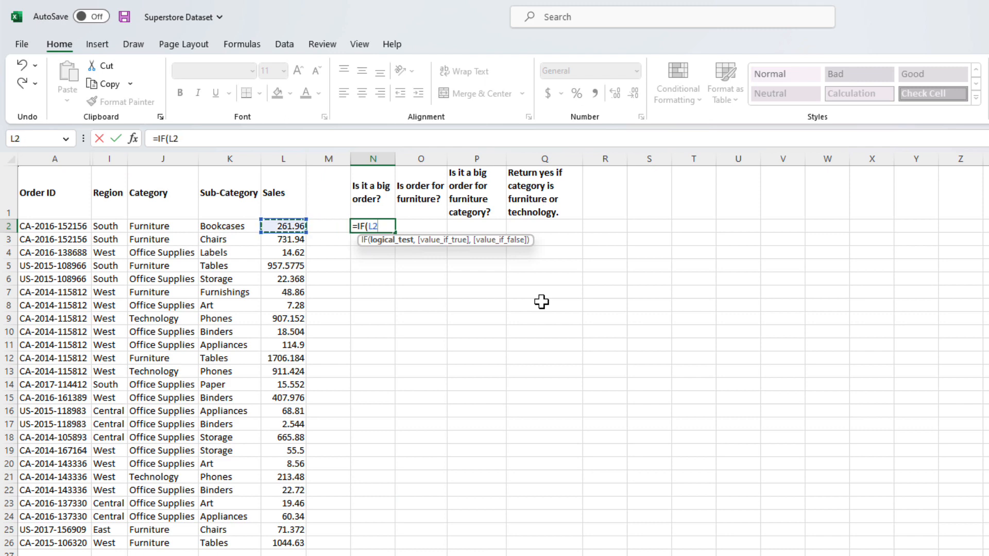
type(">500,")
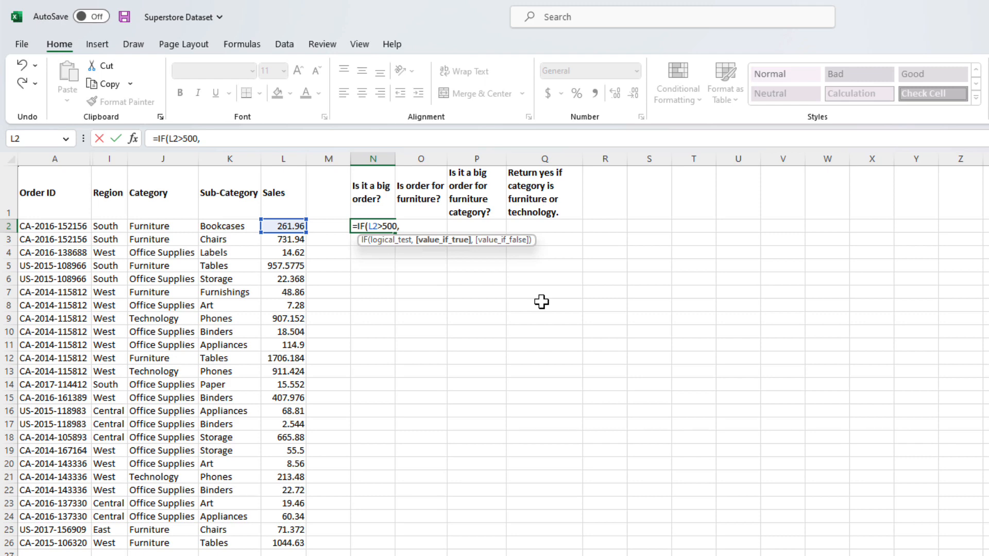
type("\"yes\",")
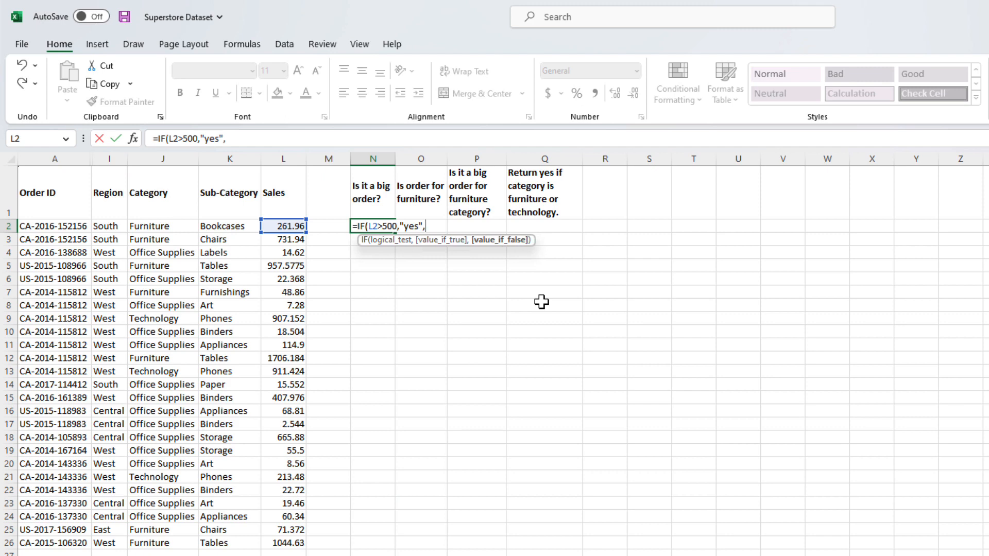
type("\"no\"")
key("Return")
key("Up")
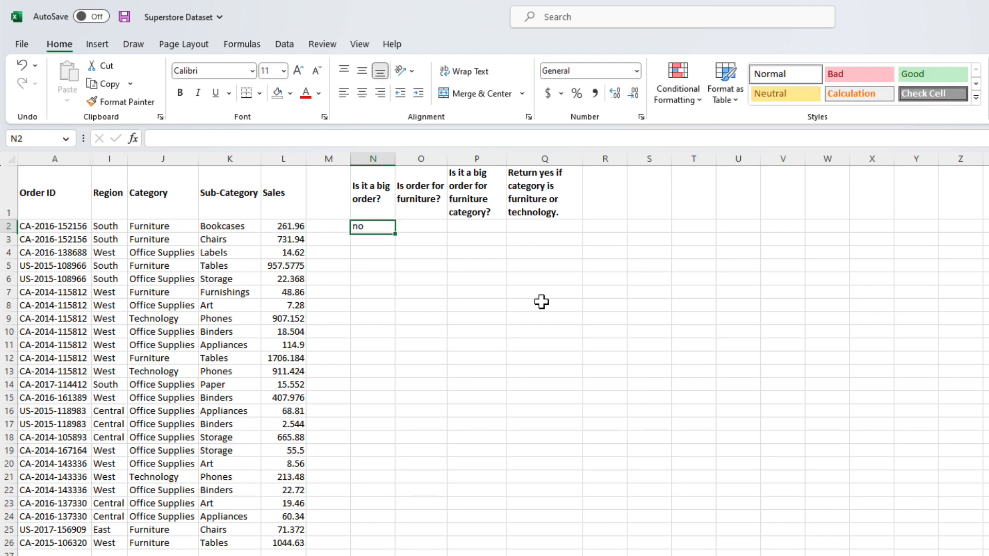
Copy the big-order IF formula from N2 down column N to row 26
key("Left")
key("Left")
key("ctrl+Down")
key("Right")
key("Right")
key("ctrl+shift+Up")
key("ctrl+d")
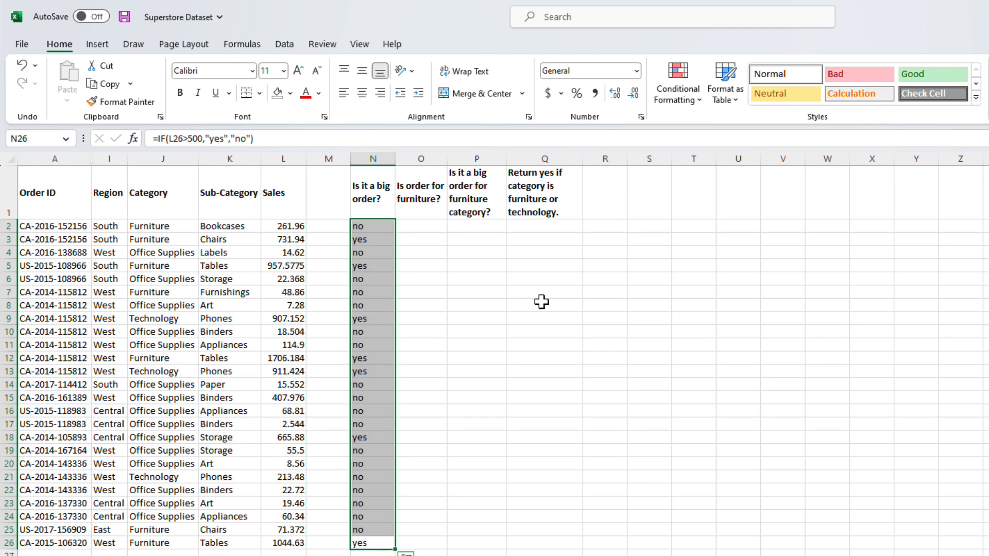
Enter =IF(J2="Furniture","Yes","No") in O2 to flag orders in the furniture category
key("Right")
key("ctrl+Up")
key("Down")
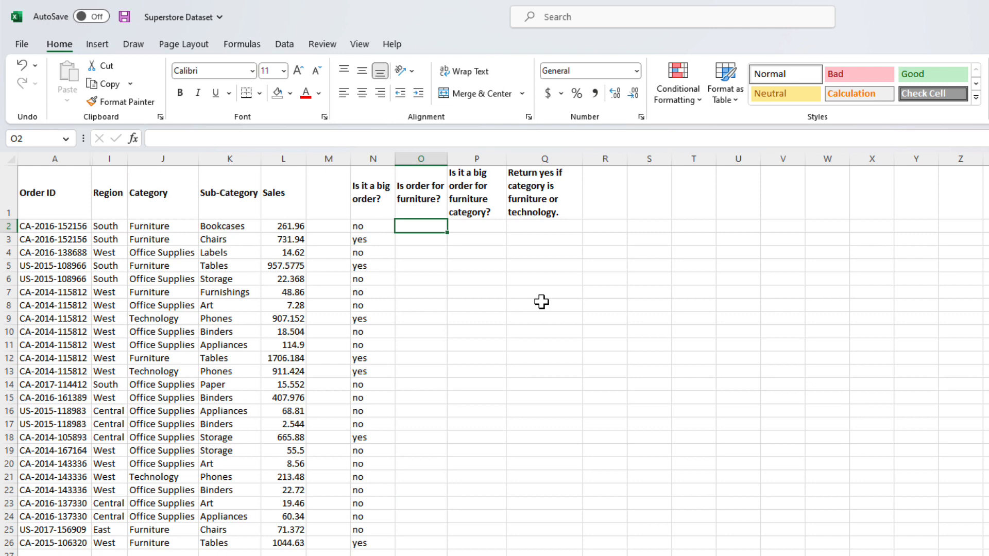
type("=IF(")
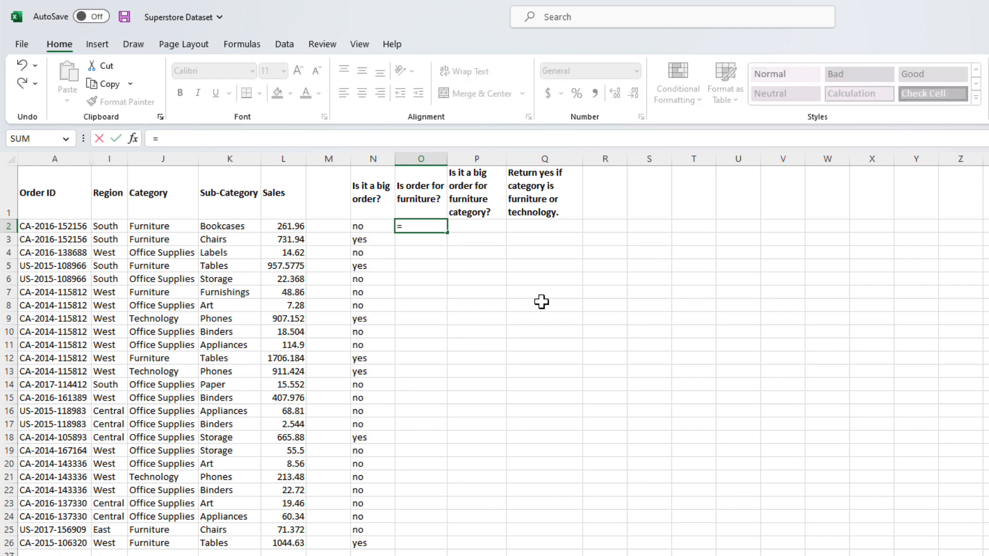
key("Left")
key("Left")
key("Left")
key("Left")
key("Left")
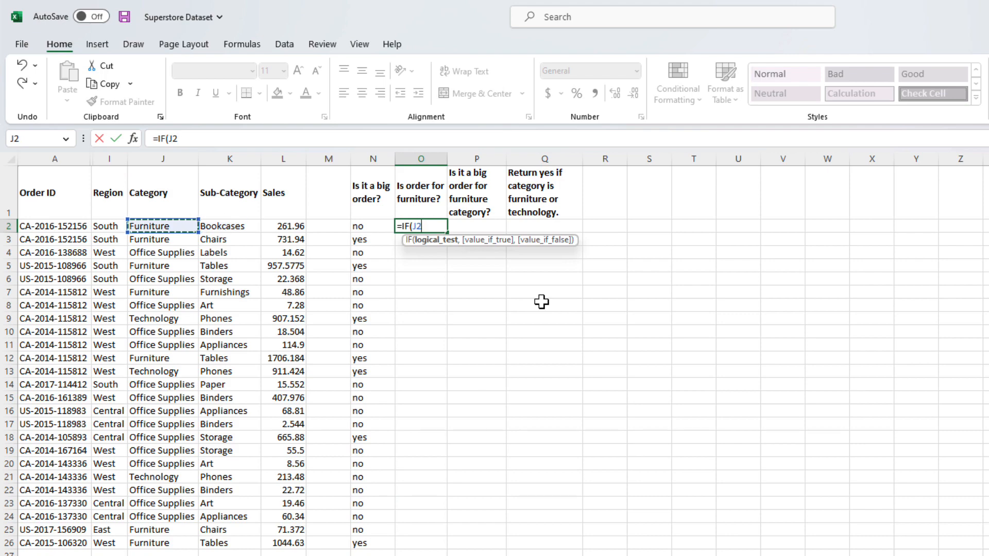
type("=")
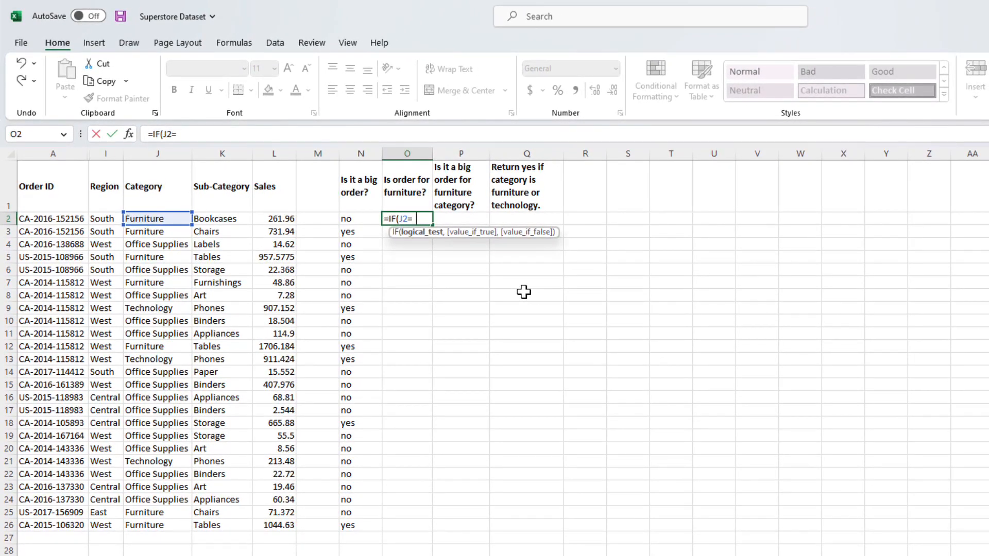
type("\"Furniture")
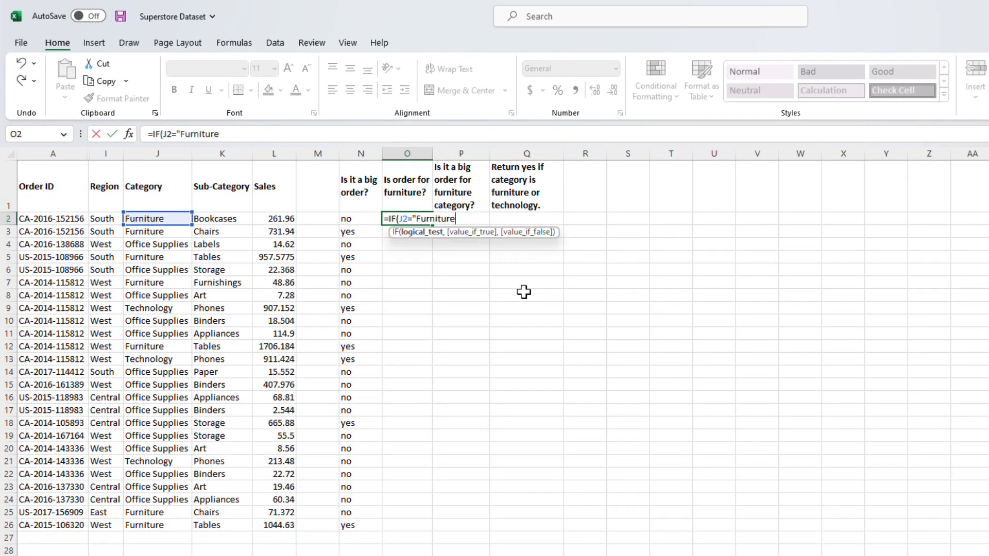
type("\",")
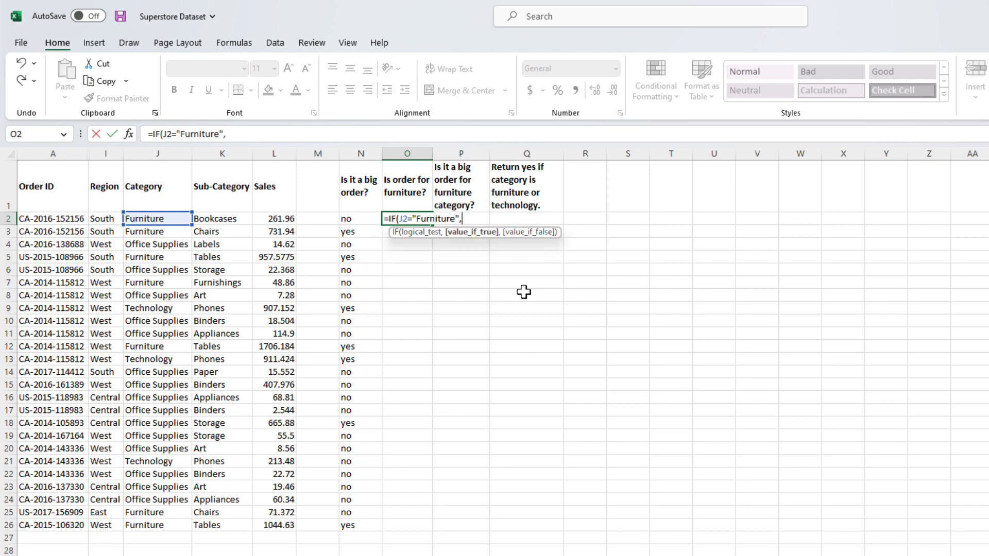
type("\"Yes\",\"No\")")
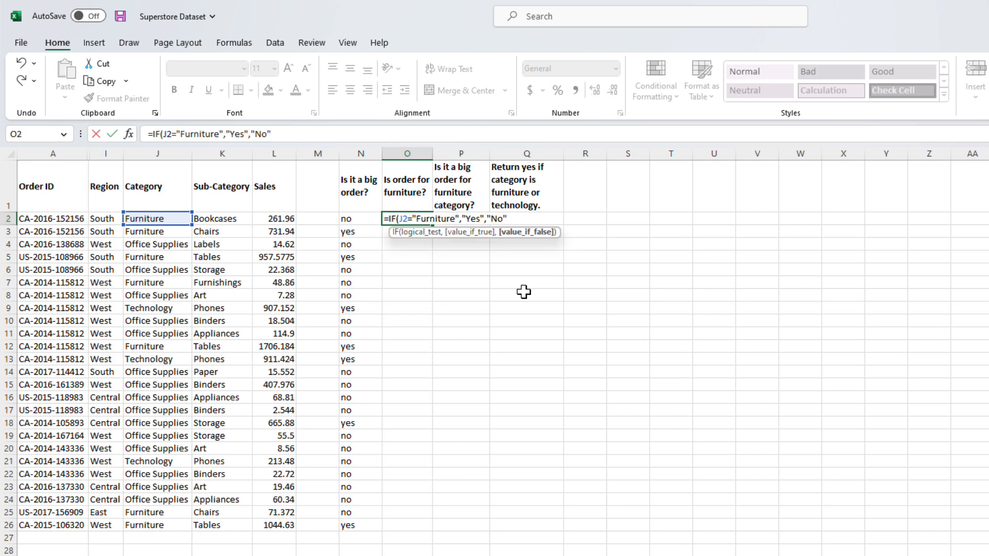
key("Return")
Copy the furniture IF formula from O2 down column O to row 26
key("Left")
key("ctrl+Down")
key("Right")
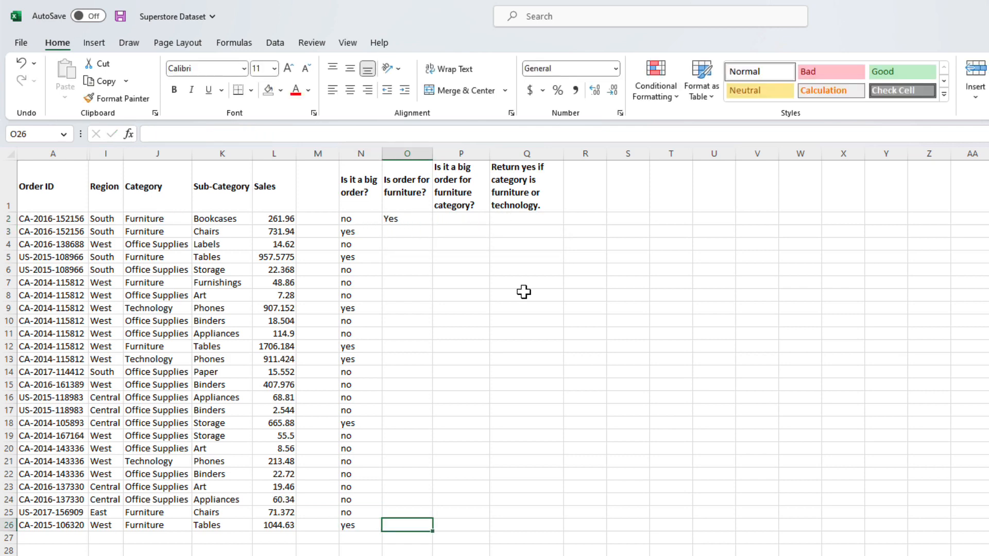
key("ctrl+shift+Up")
key("ctrl+d")
key("ctrl+Up")
key("Down")
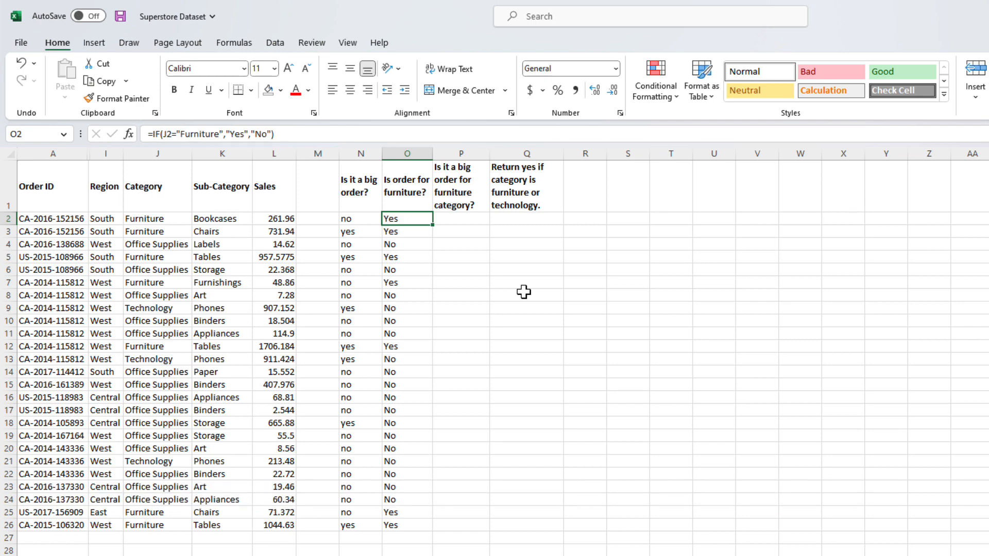
Enter =AND(L2>500,J2="Furniture") in S2 and fill it down column S to row 26
key("Right")
key("Right")
key("Right")
key("Right")
type("=")
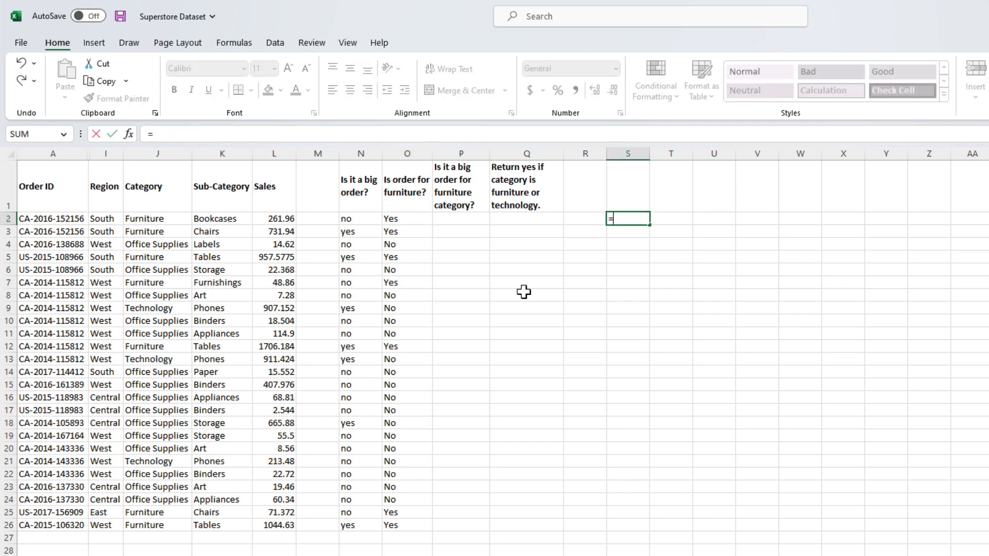
type("and")
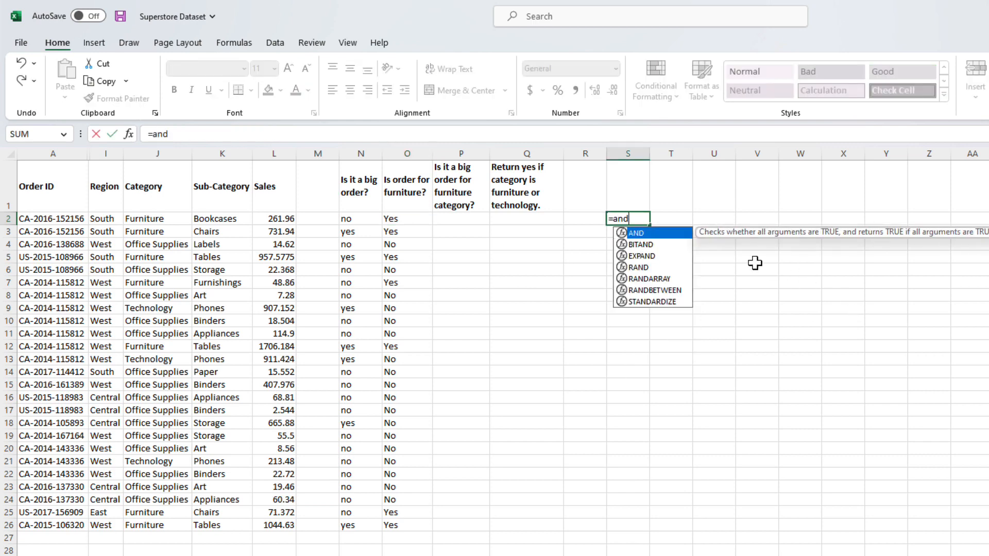
key("Tab")
key("Left")
key("Left")
key("Left")
key("Left")
key("Left")
key("Left")
key("Left")
type(">")
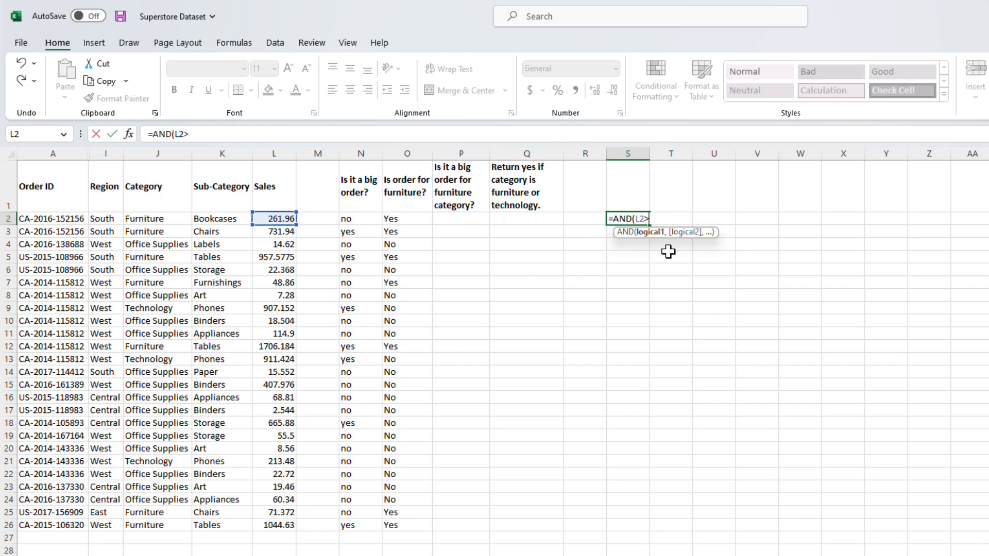
type("500,")
left_click(172, 219)
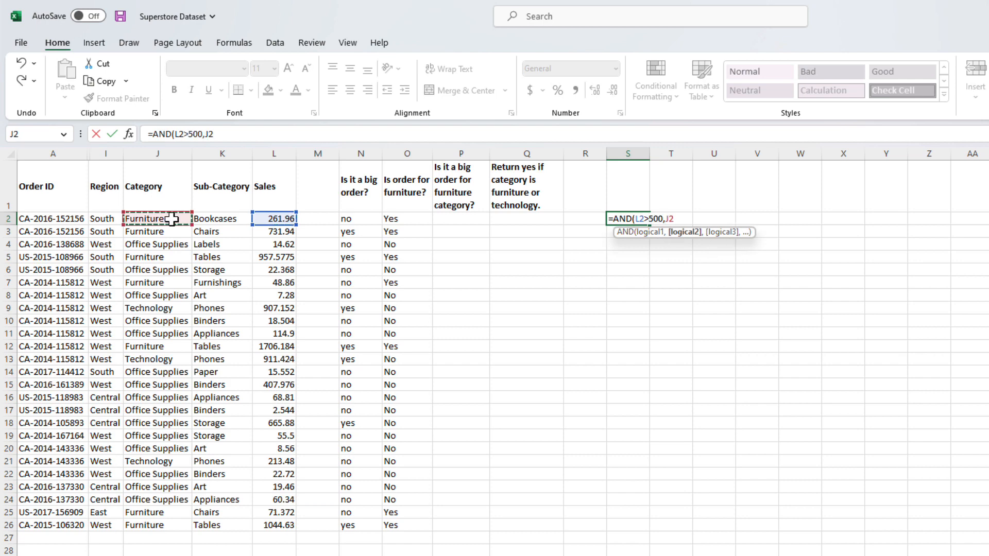
type("=\"Furniture")
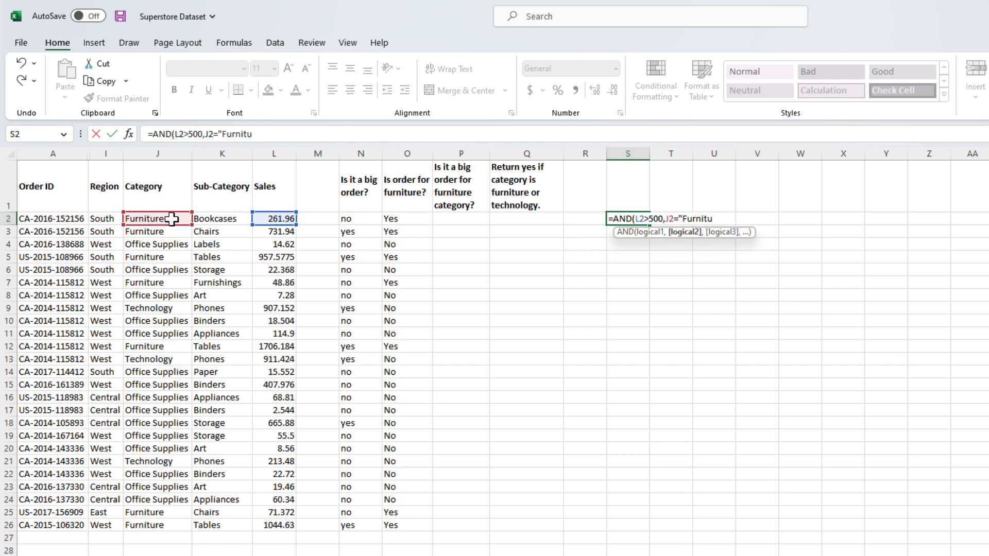
type("\")")
key("ctrl+Return")
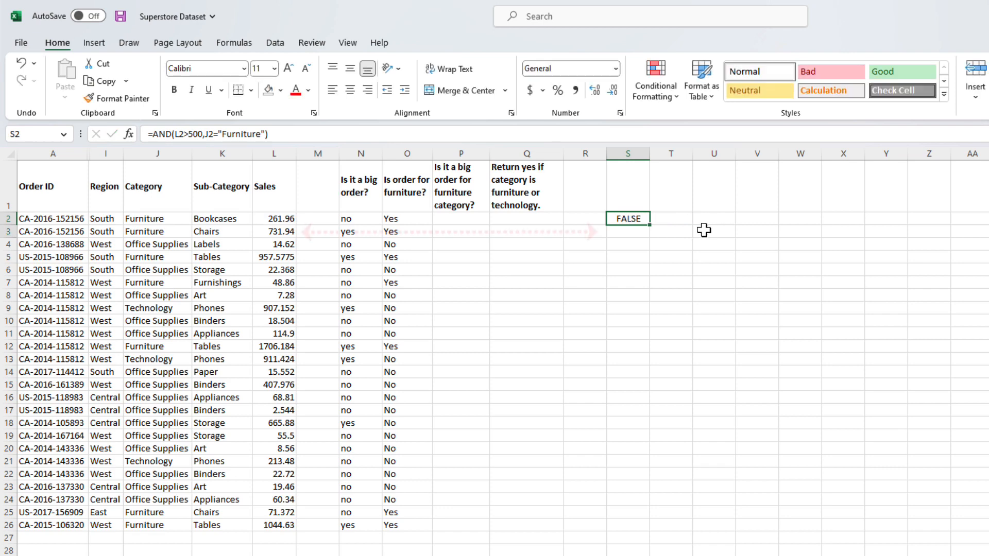
double_click(649, 225)
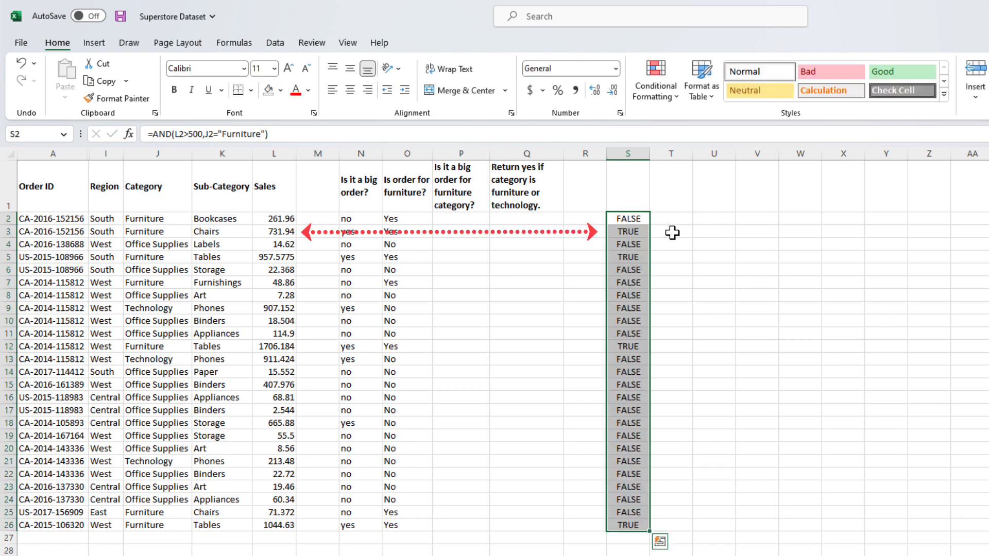
Enter =IF(S2=TRUE,"yes","no") in P2 to flag big furniture orders from the AND result
left_click(461, 218)
type("=IF(")
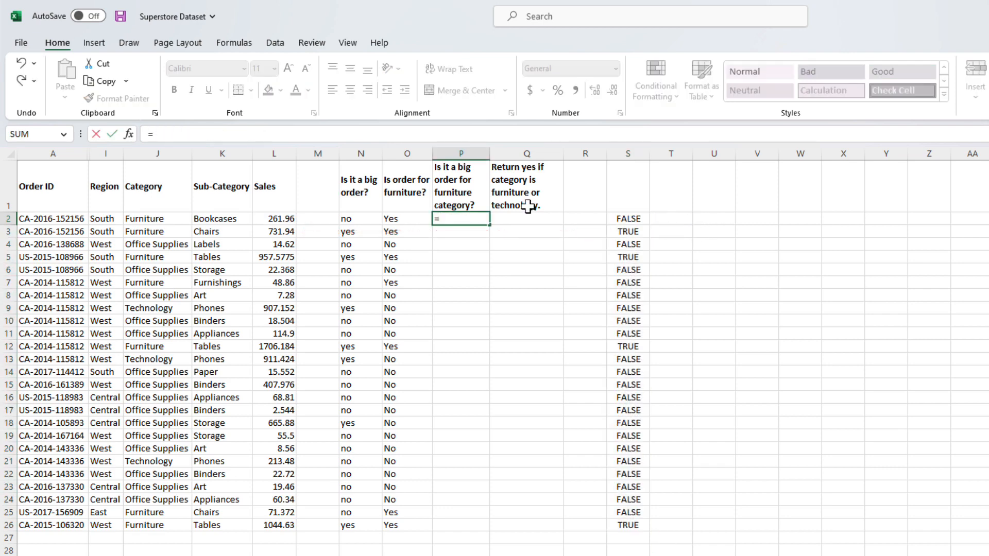
left_click(628, 219)
type("=")
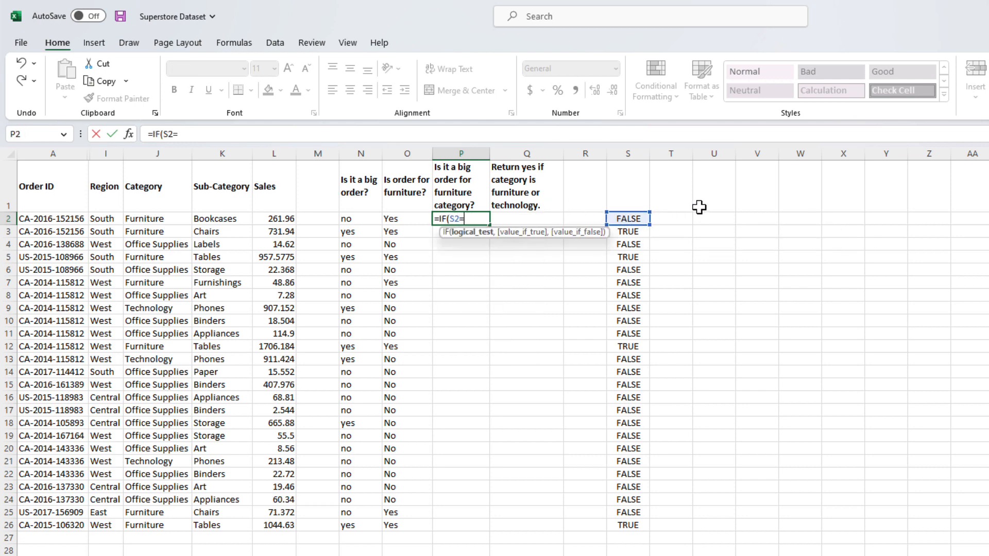
type("TRUE")
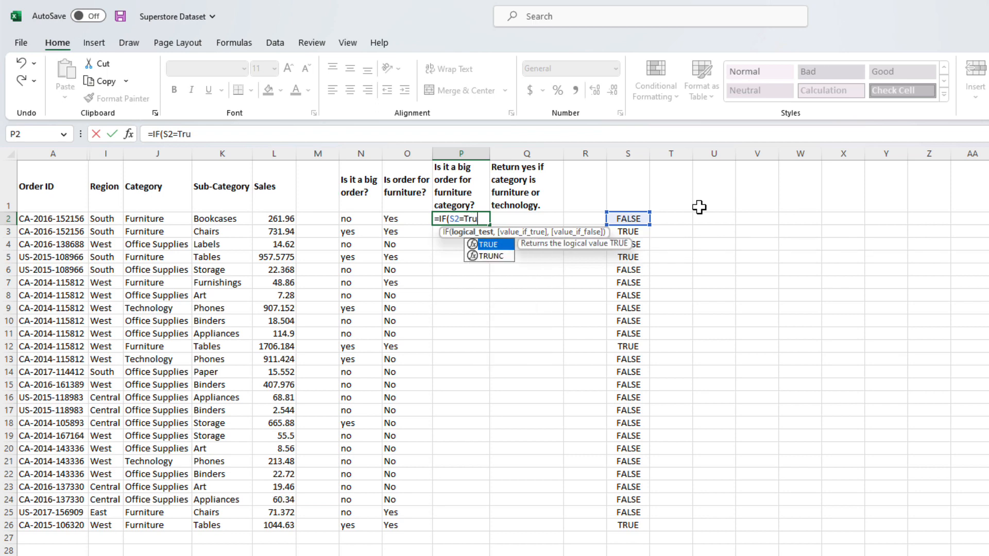
type(",\"yes\",\"no\")")
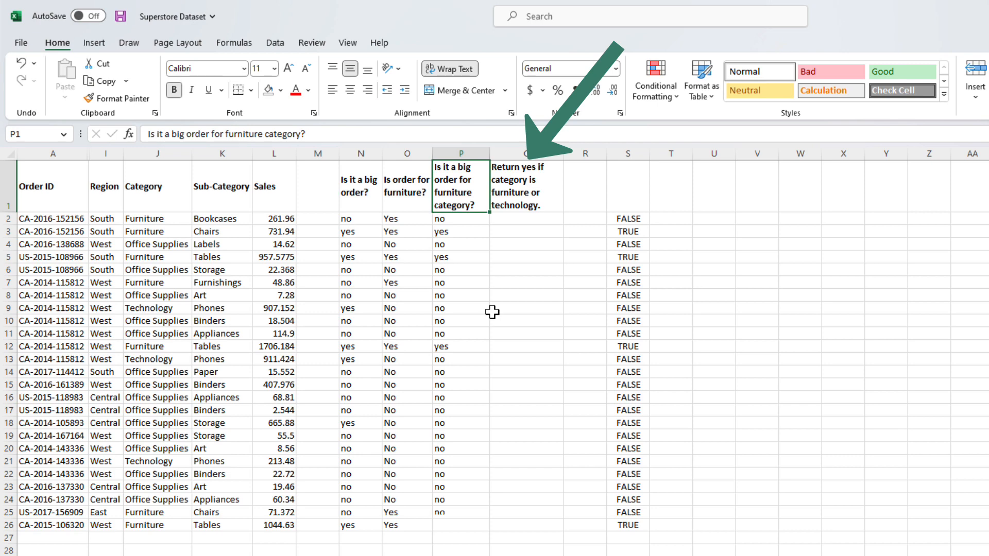
Enter =OR(J2="Furniture",J2="Technology") in T2 and fill it down column T to row 26
left_click(689, 220)
type("=")
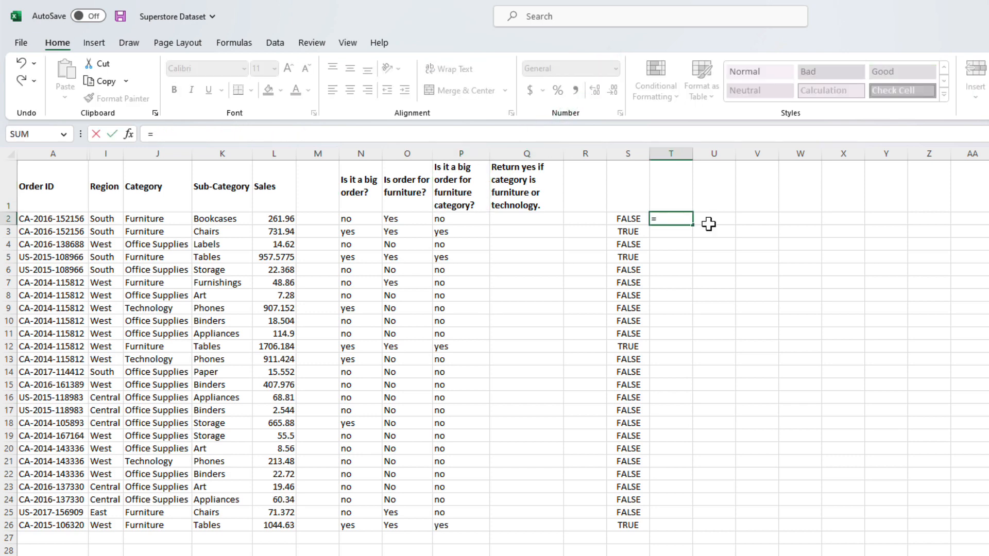
type("or")
key("Tab")
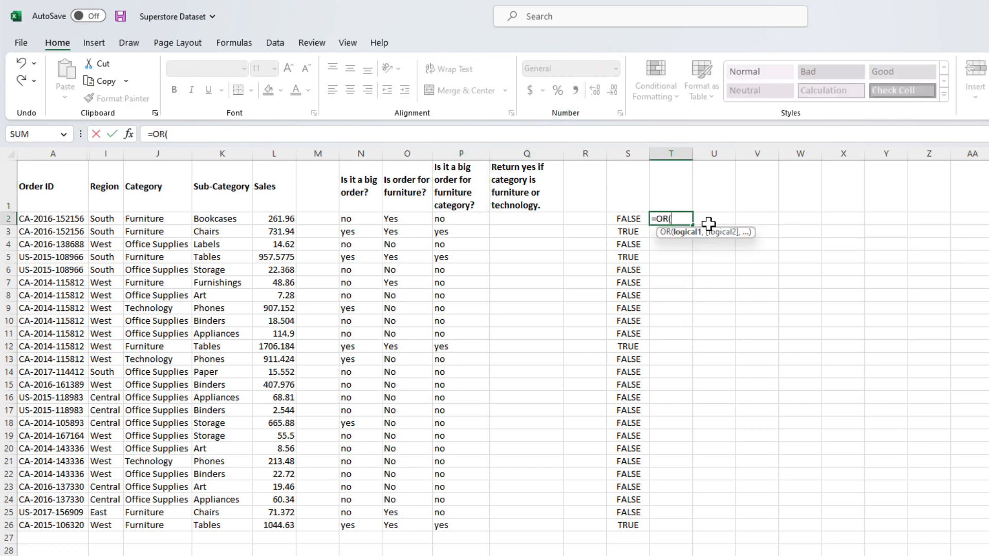
left_click(163, 220)
type("=Furniture,J2=\"Technology\"")
type(")")
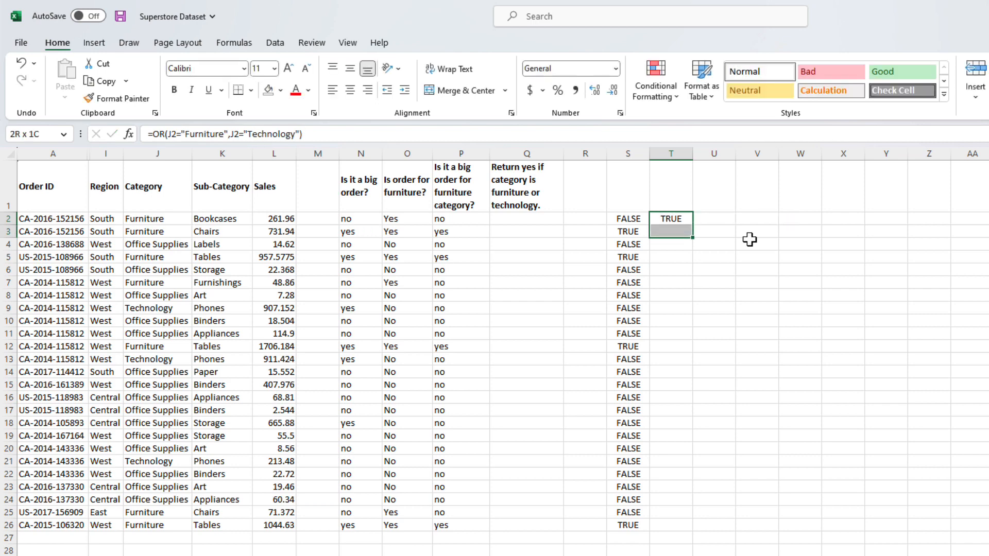
key("ctrl+d")
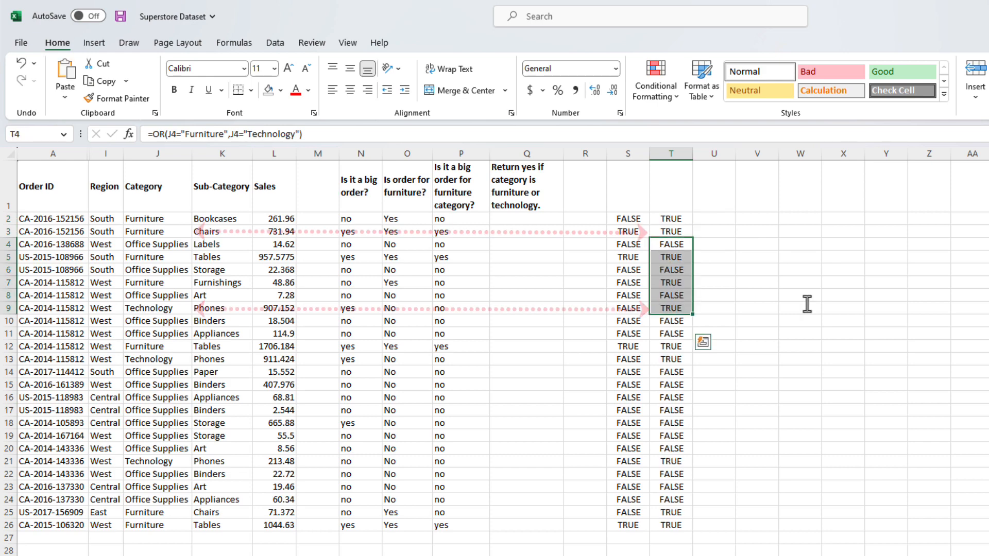
Enter =IF(T2,"yes","no") in Q2 to return yes for furniture or technology orders based on the OR result
key("Left")
key("Left")
key("Left")
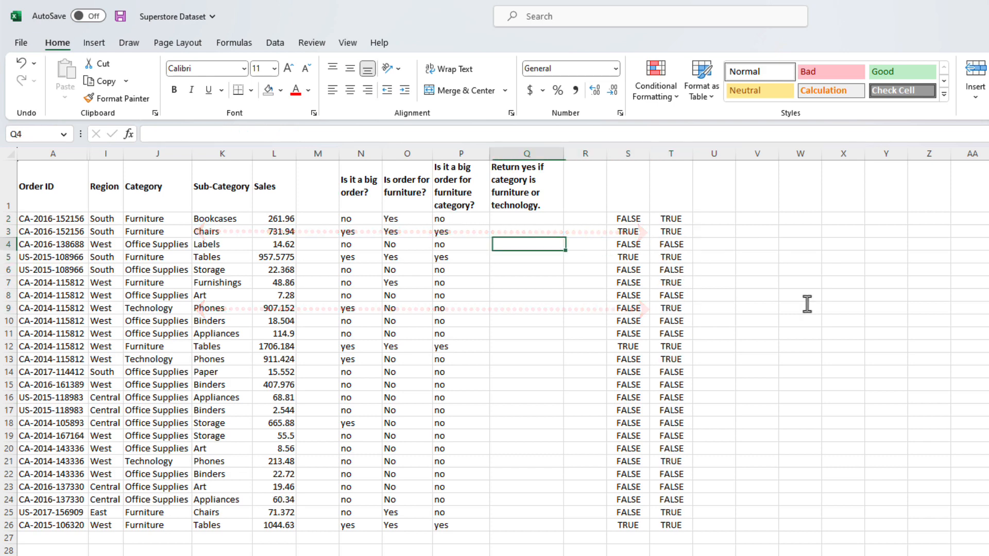
key("Up")
key("Up")
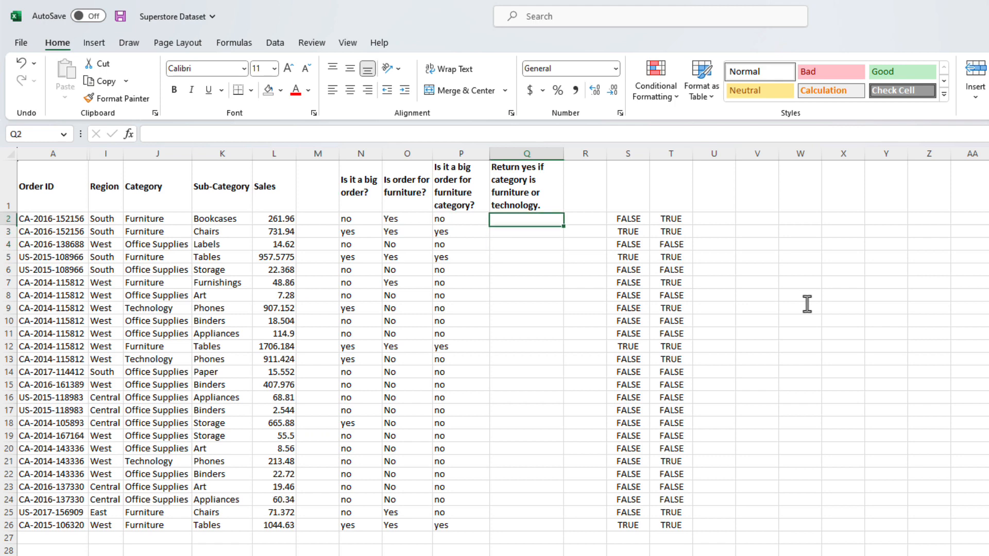
type("=if")
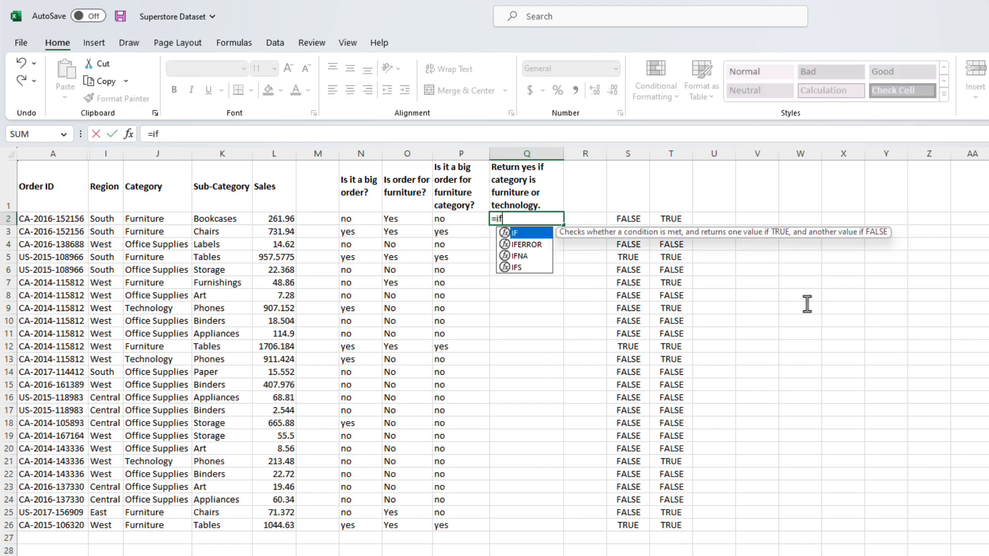
type("(T2,\"")
type("yes")
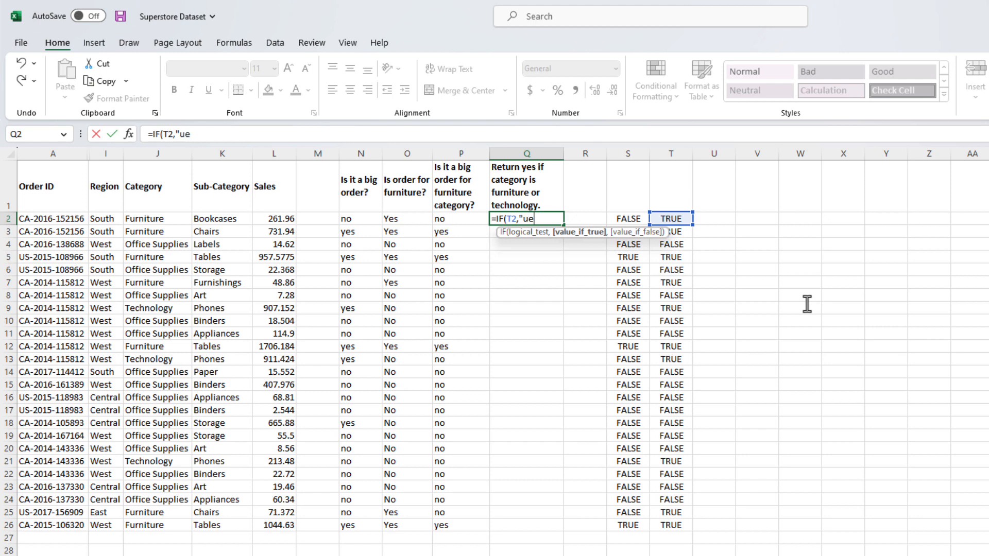
type("\",")
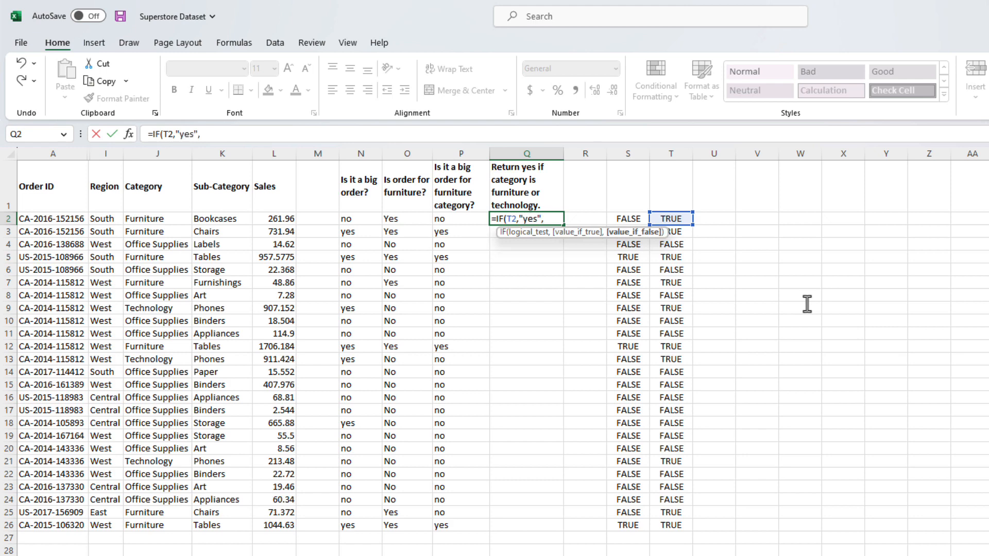
type("\"no\")")
key("Return")
Fill the IF formula from Q2 down column Q to row 26
key("Left")
key("ctrl+Down")
key("Right")
key("ctrl+shift+Up")
key("ctrl+d")
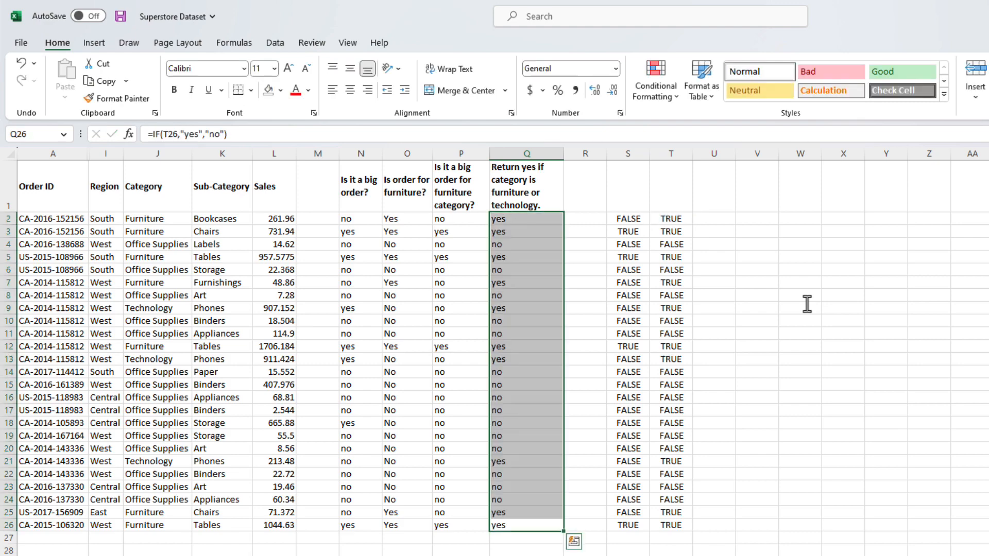
left_click(505, 249)
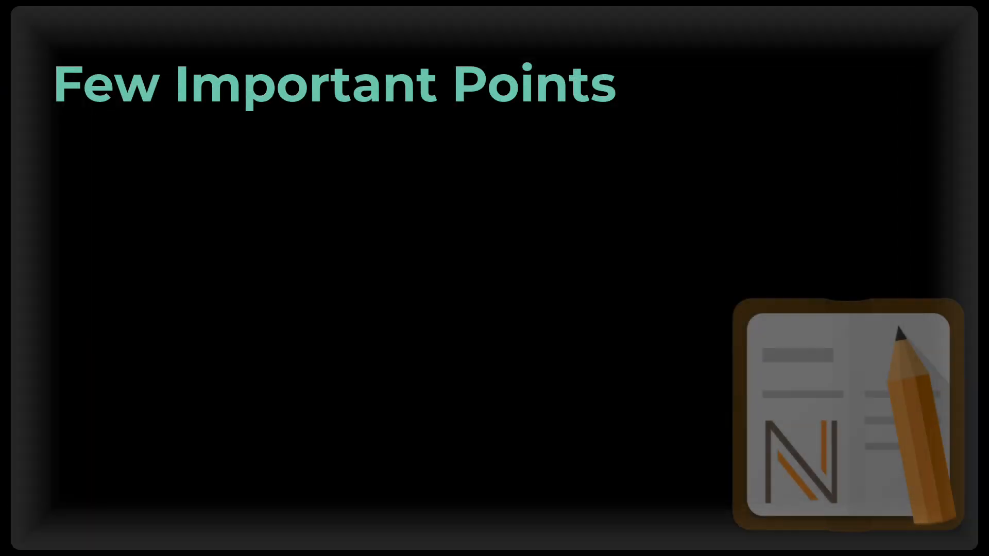
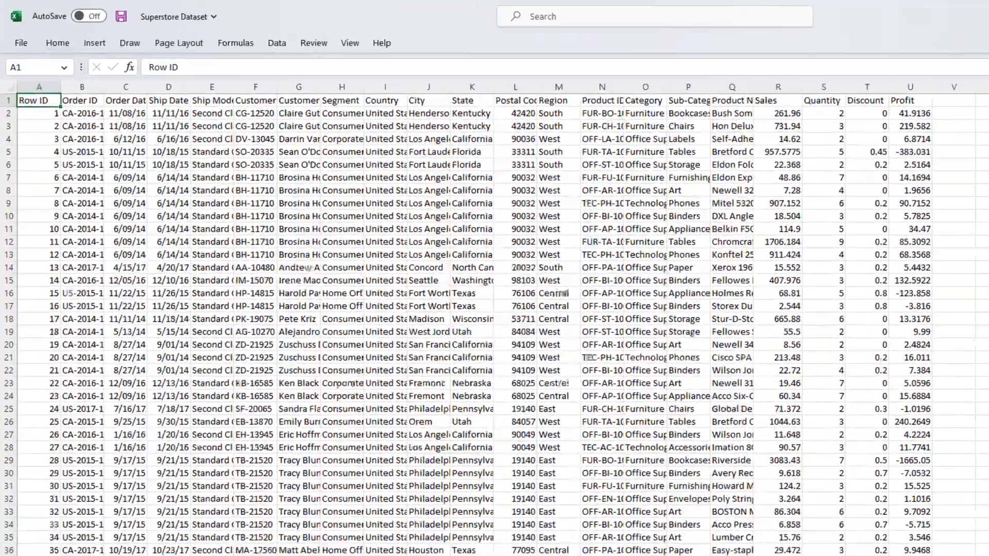
Select the full order data range from A1 to its last cell and start inserting a PivotTable from it
key("ctrl+shift+End")
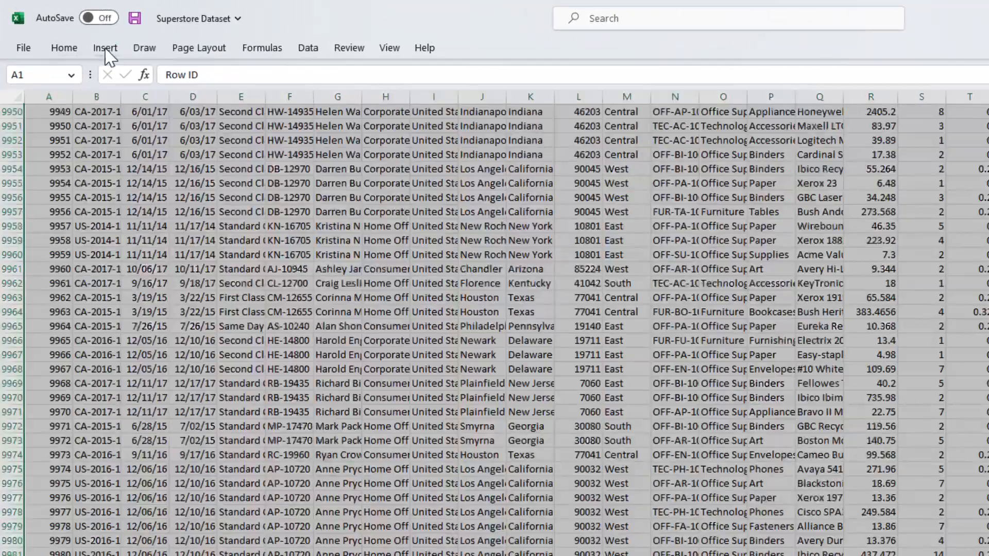
left_click(106, 50)
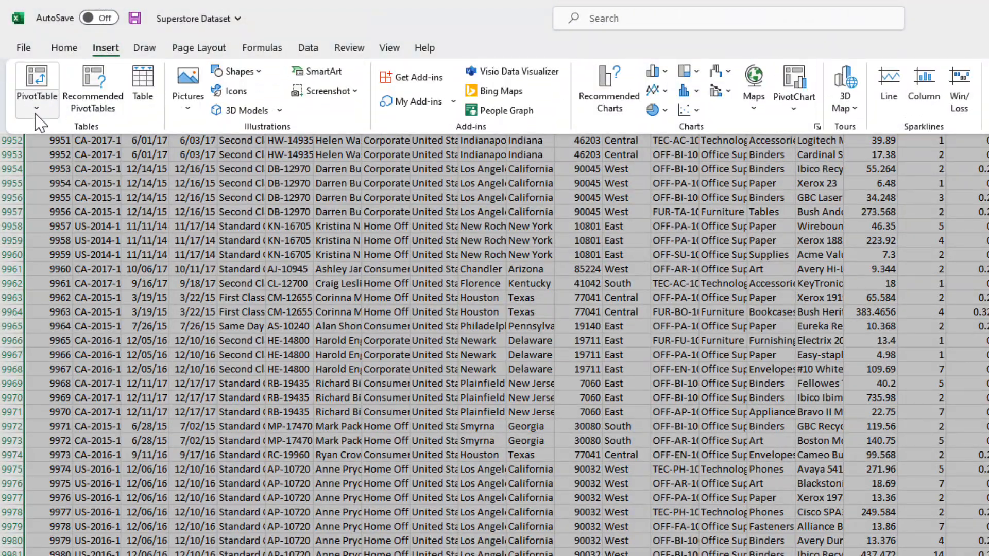
left_click(36, 115)
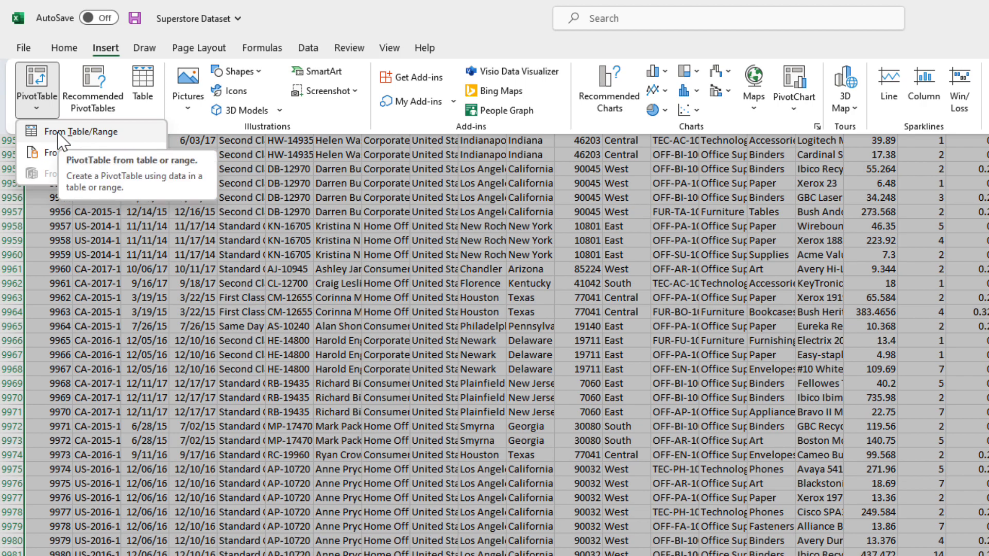
Create a PivotTable from Sheet1!$A$1:$U$9995 on a new worksheet, with Region as rows and Sales as values
left_click(57, 132)
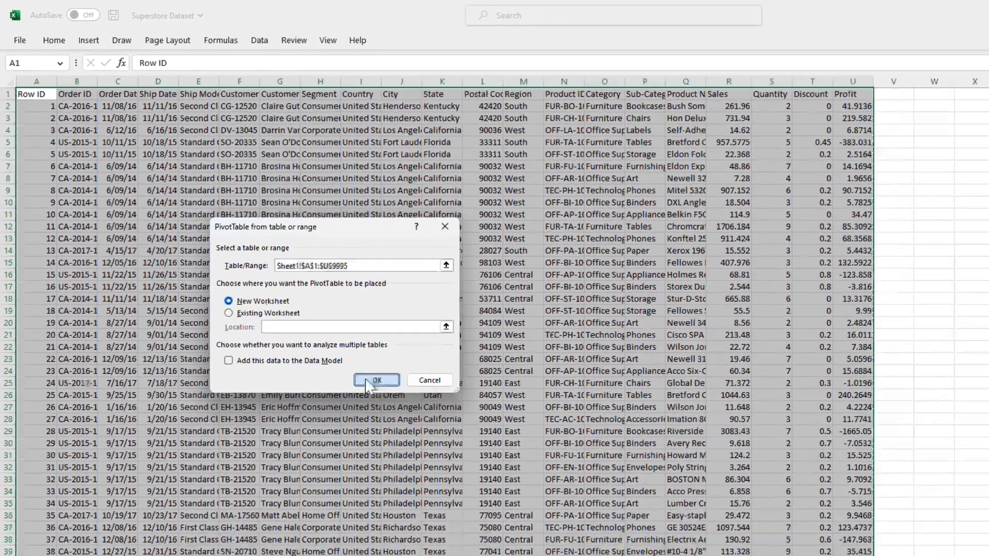
left_click(447, 451)
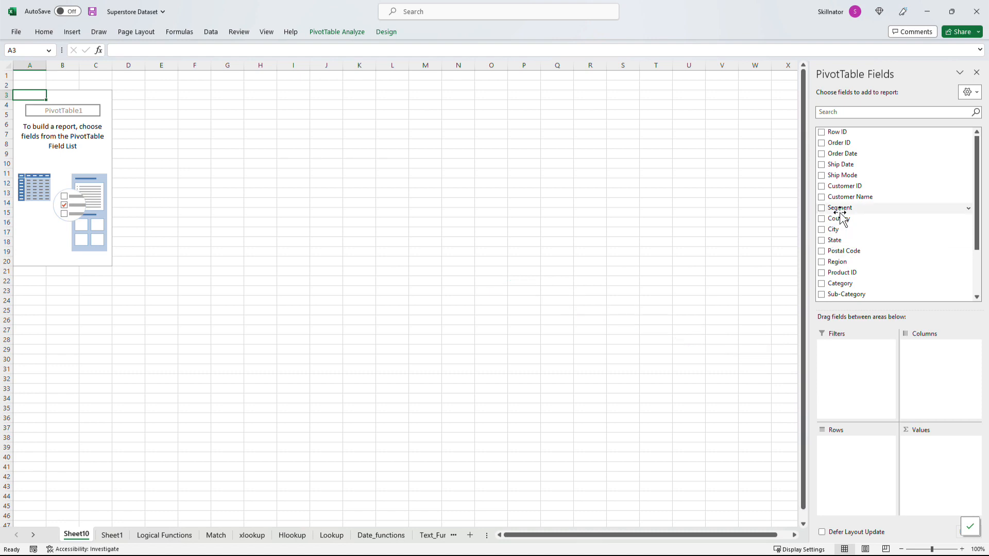
scroll(840, 215, "down", 2)
left_click_drag(840, 196, 858, 468)
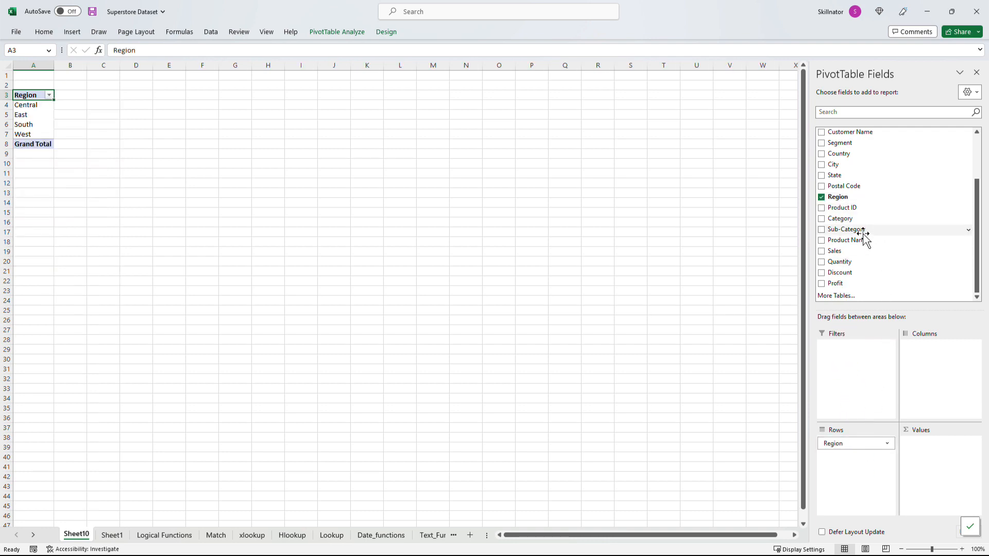
left_click_drag(855, 251, 943, 463)
Format the Sum of Sales values, including the grand total, with thousands separators and no decimals
left_click_drag(75, 106, 79, 147)
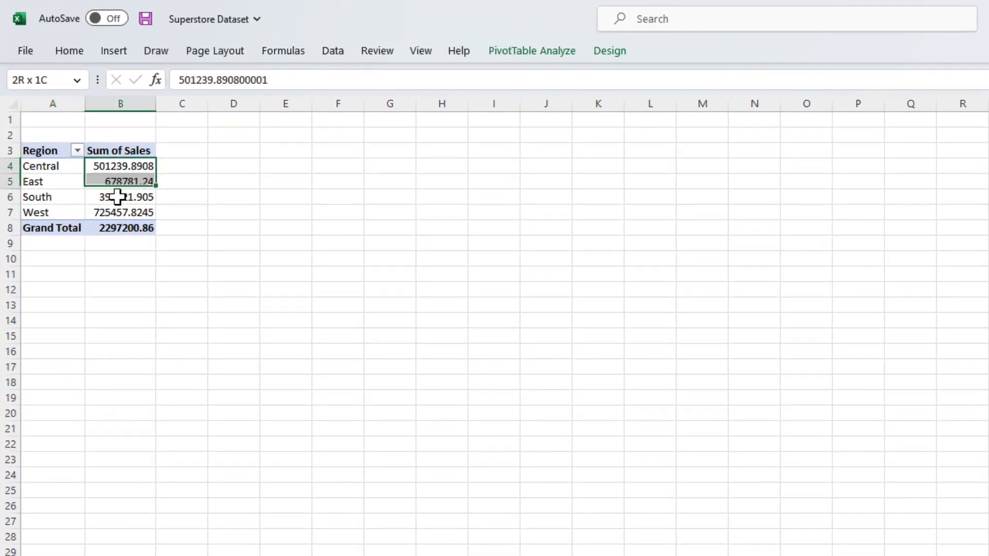
left_click_drag(122, 227, 122, 228)
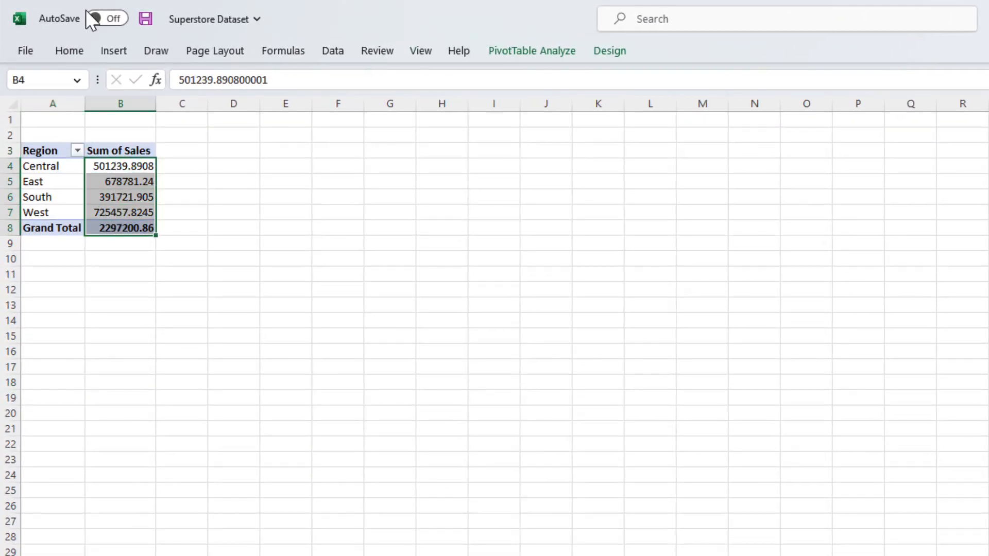
left_click(70, 52)
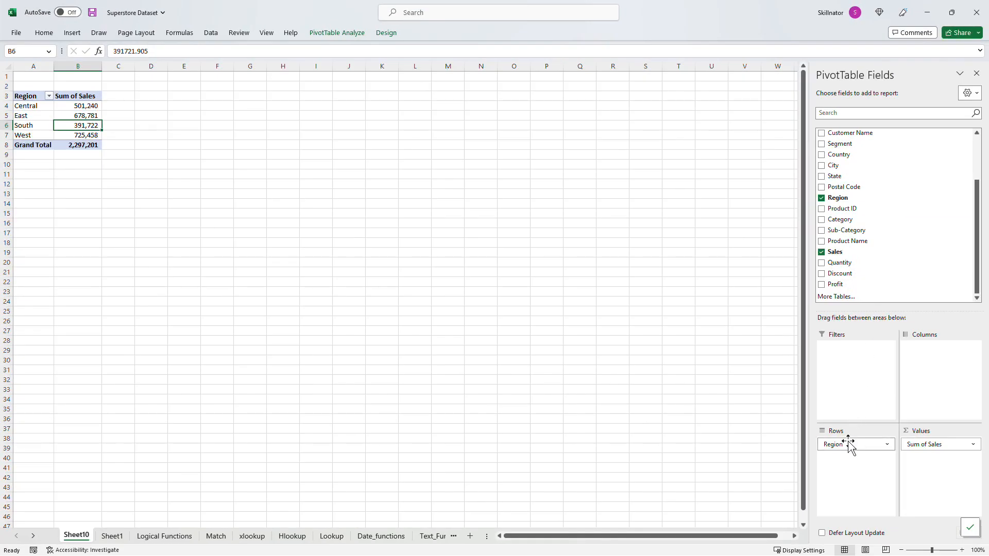
Replace Region in the PivotTable rows with Category, and nest Sub-Category beneath it
left_click_drag(848, 444, 865, 273)
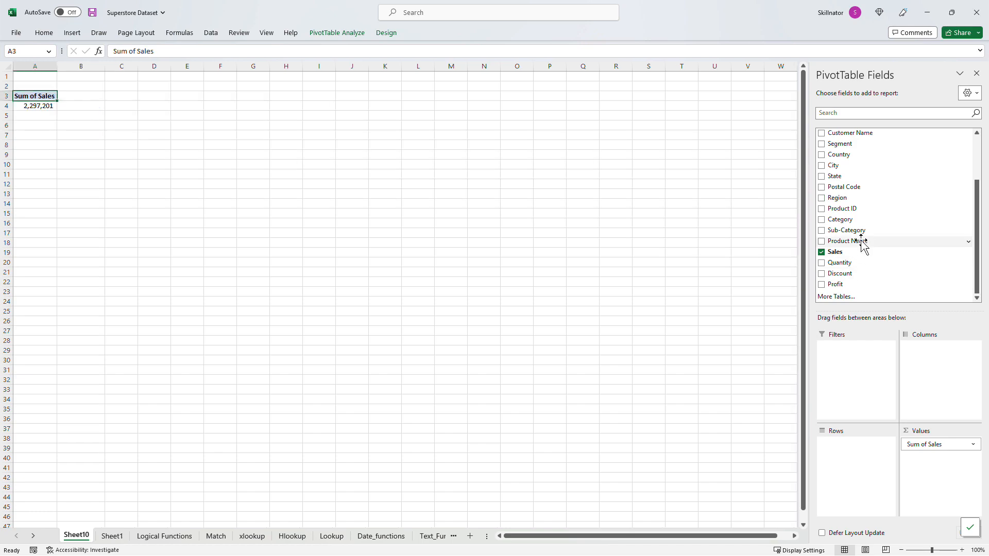
left_click_drag(855, 219, 867, 463)
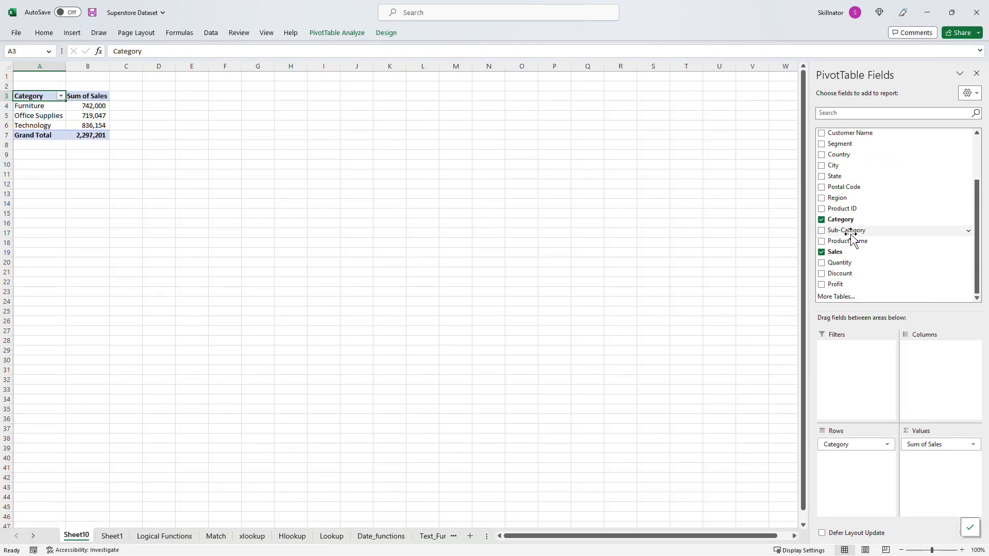
left_click_drag(850, 232, 854, 475)
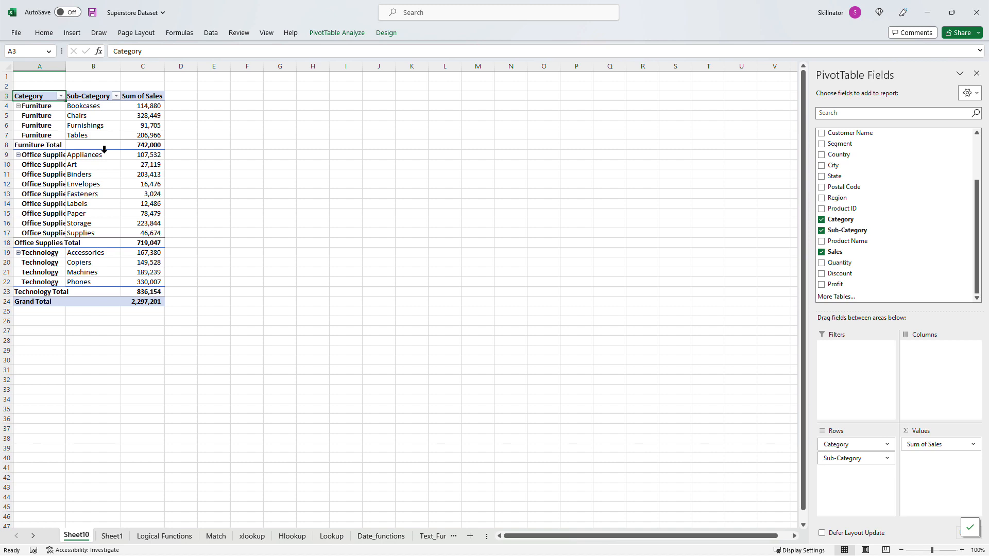
Change the PivotTable's report layout to Compact Form
left_click(60, 116)
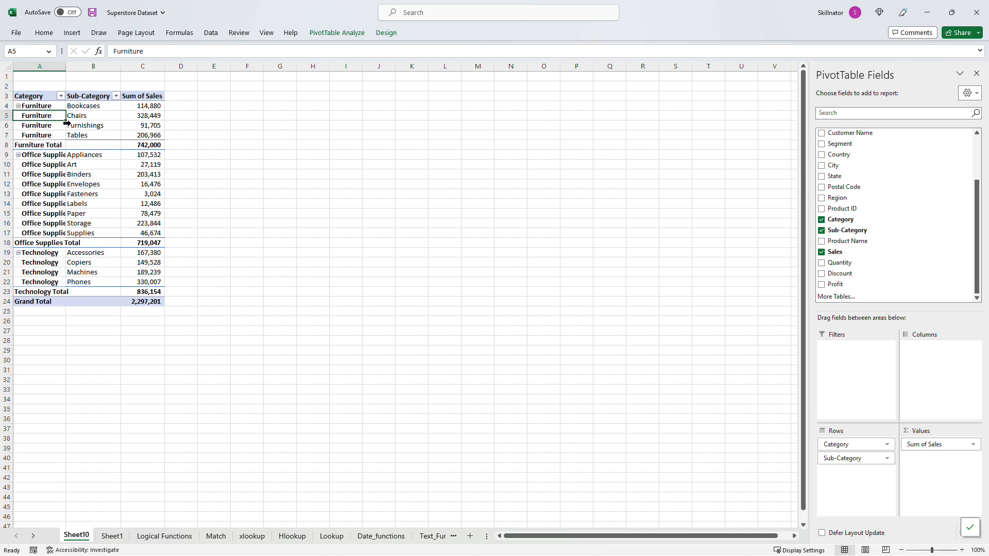
left_click(386, 34)
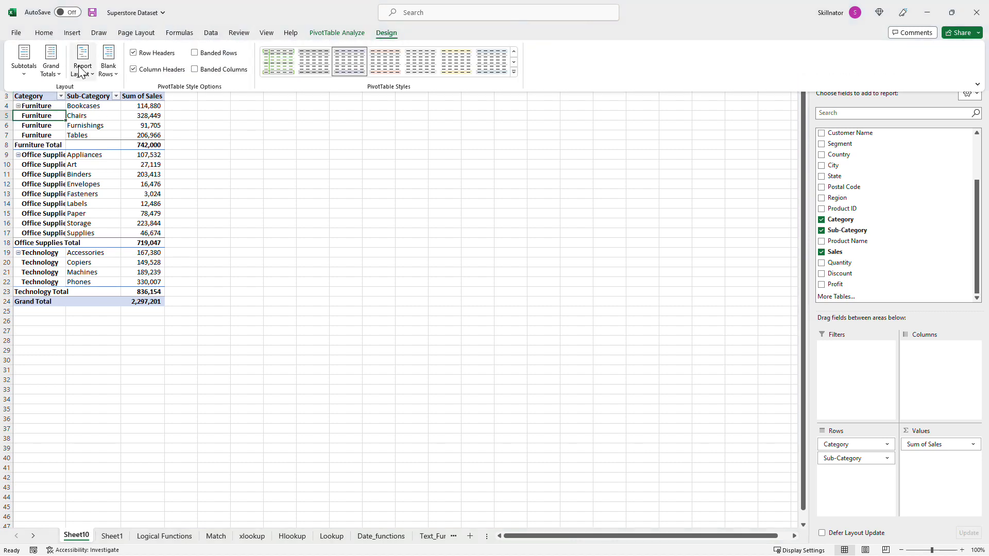
left_click(82, 66)
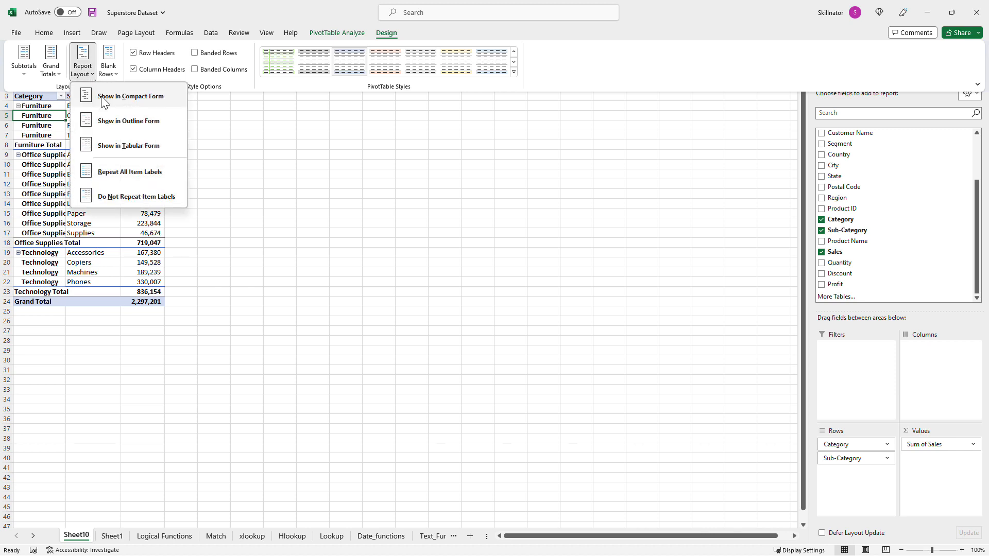
left_click(105, 100)
left_click(176, 174)
left_click(63, 130)
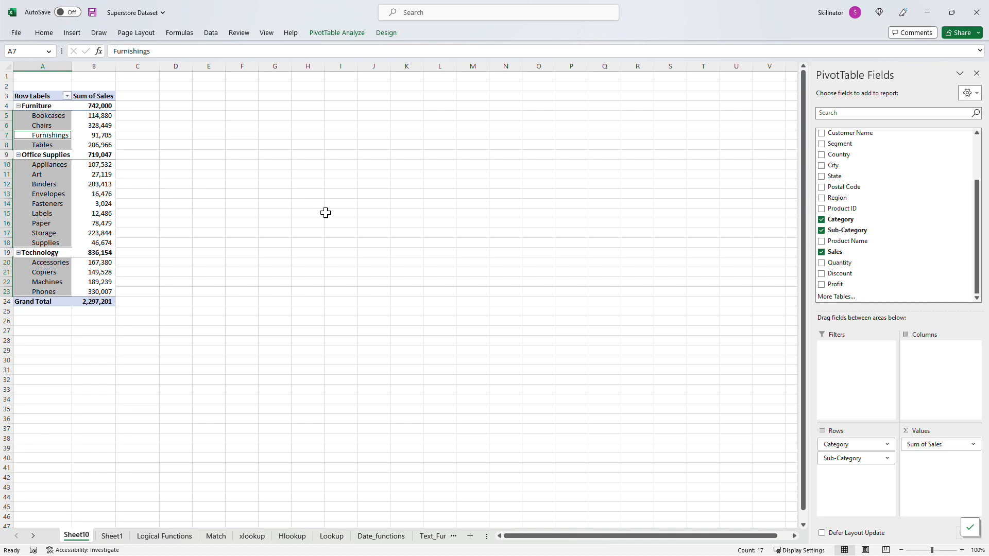
left_click(322, 213)
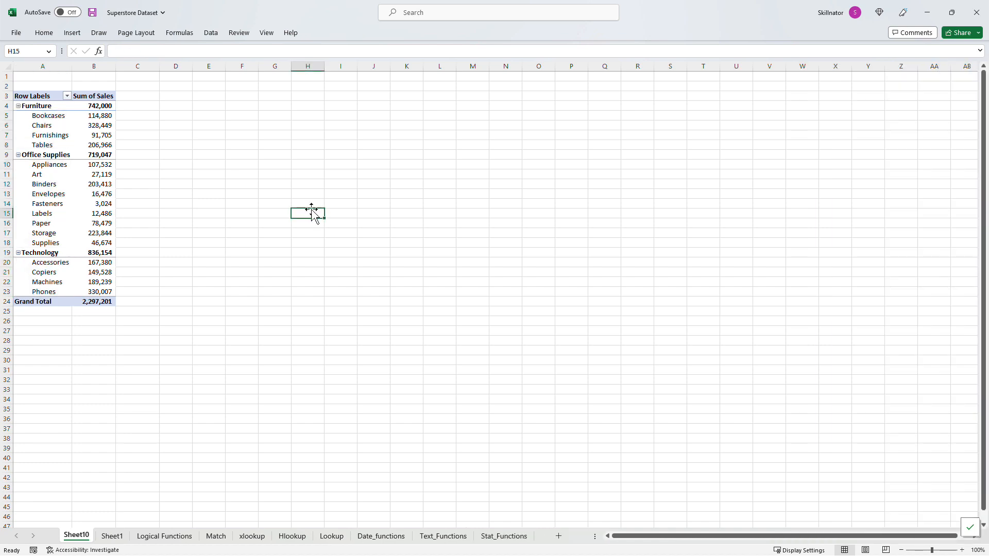
Add Order Date to the PivotTable columns to break sales down by year
left_click(60, 135)
scroll(874, 168, "up", 5)
left_click_drag(882, 154, 943, 377)
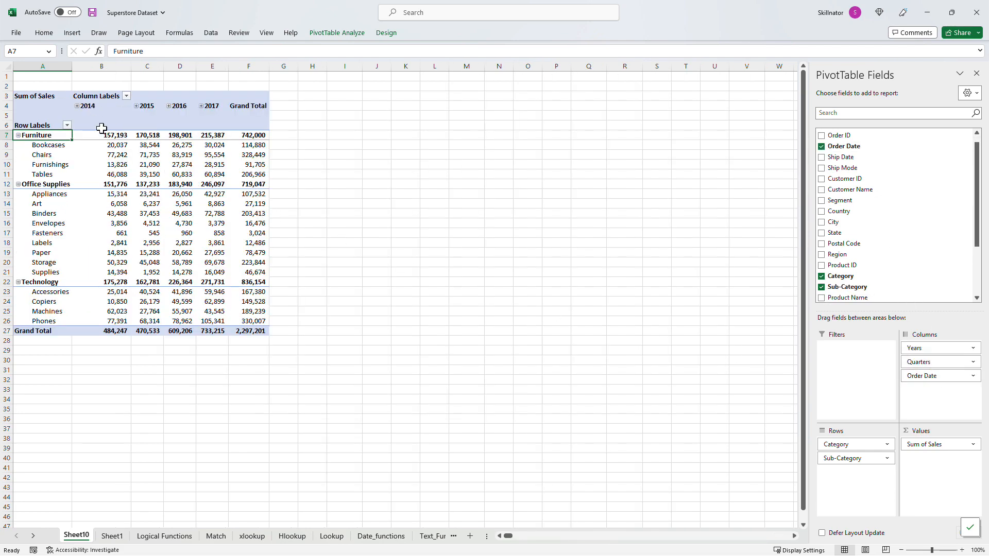
left_click(147, 155)
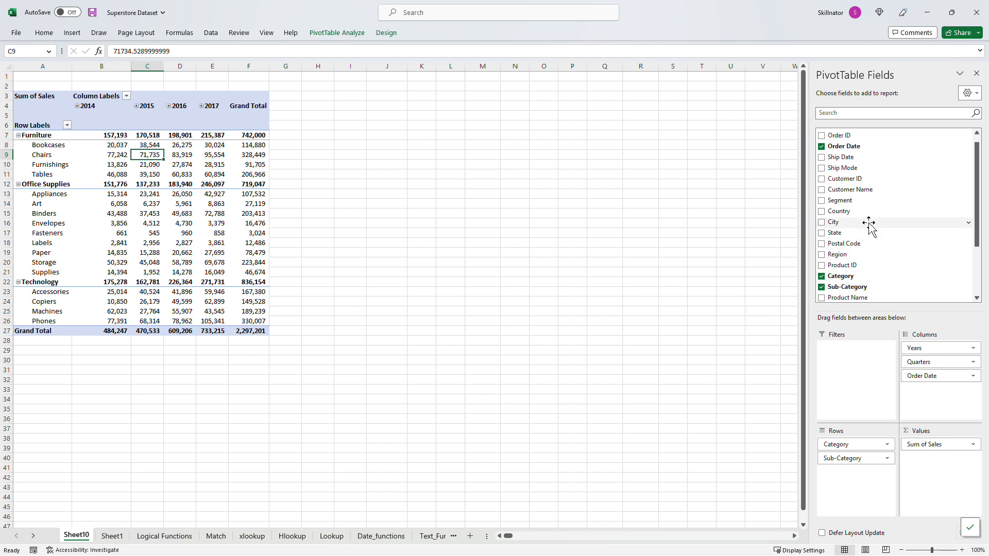
Add Segment as a report filter and limit the PivotTable to the Consumer segment
left_click_drag(865, 203, 860, 367)
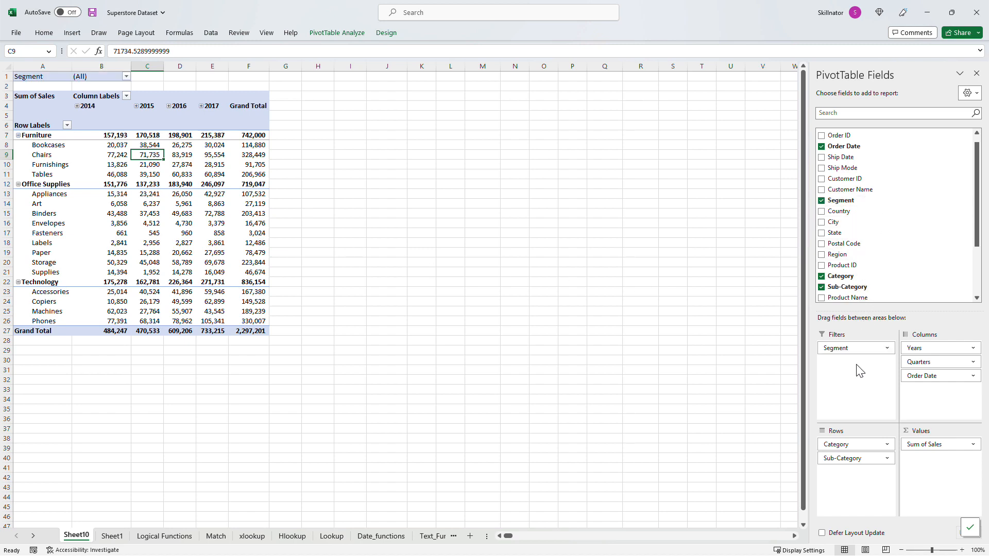
left_click(126, 76)
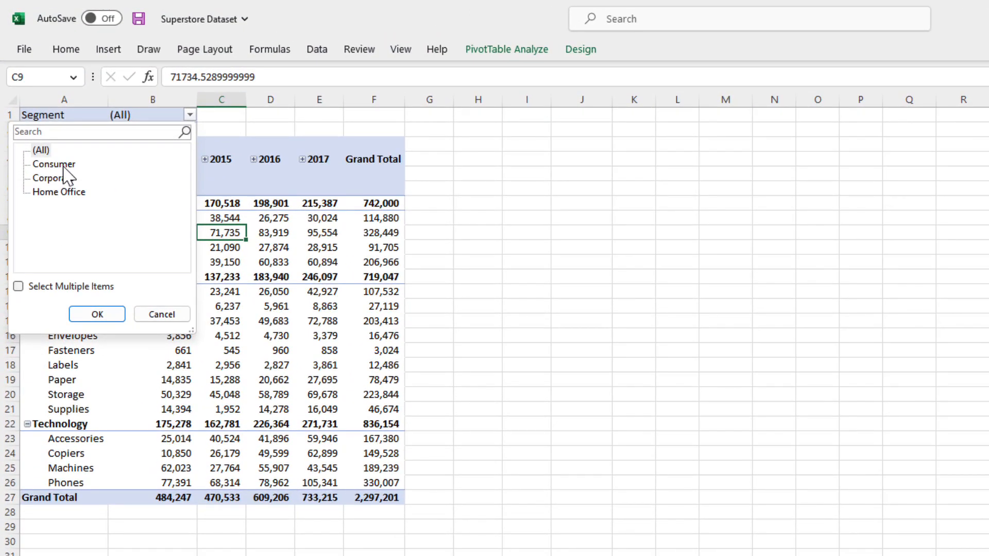
left_click(58, 165)
left_click(97, 314)
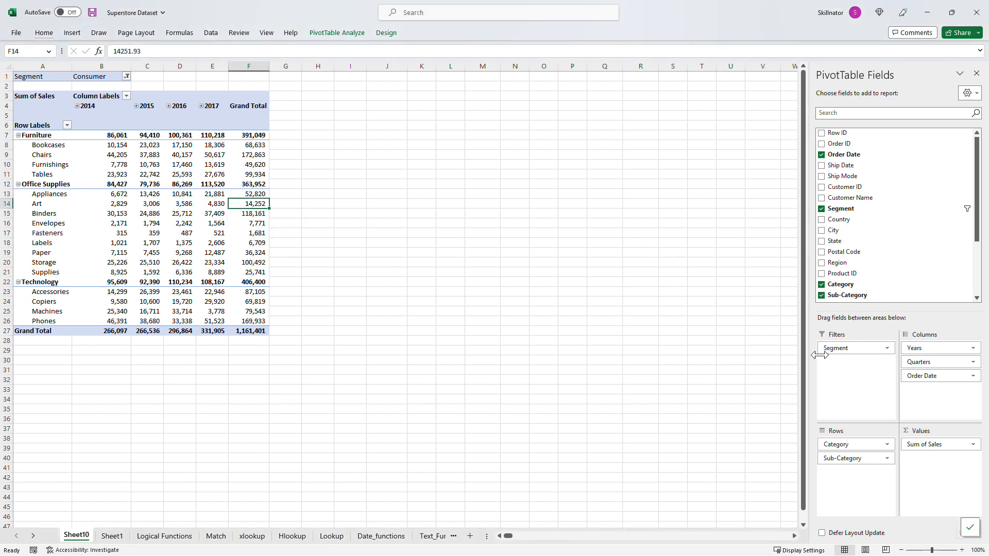
Replace the Segment report filter with a Segment slicer and move it up beside the PivotTable
left_click_drag(858, 353, 863, 216)
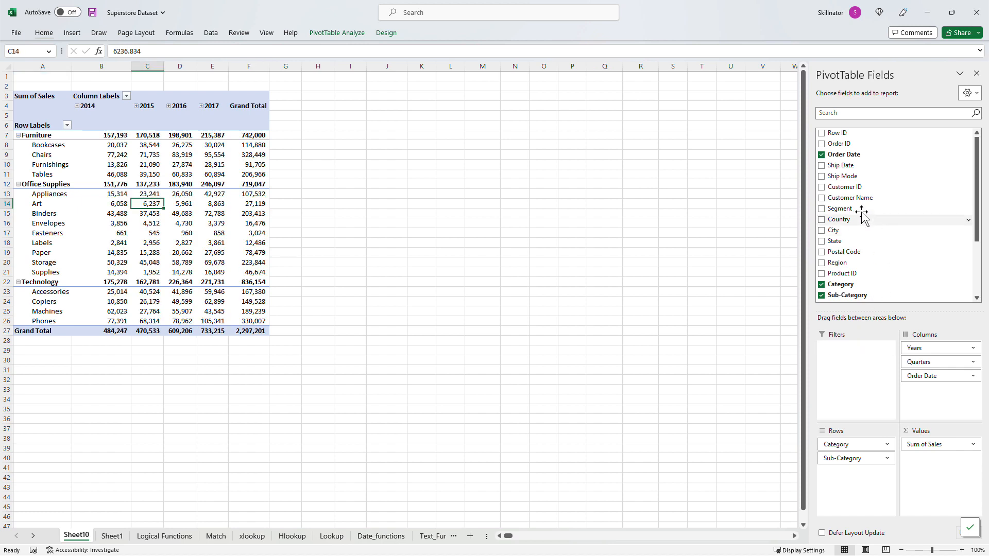
right_click(854, 209)
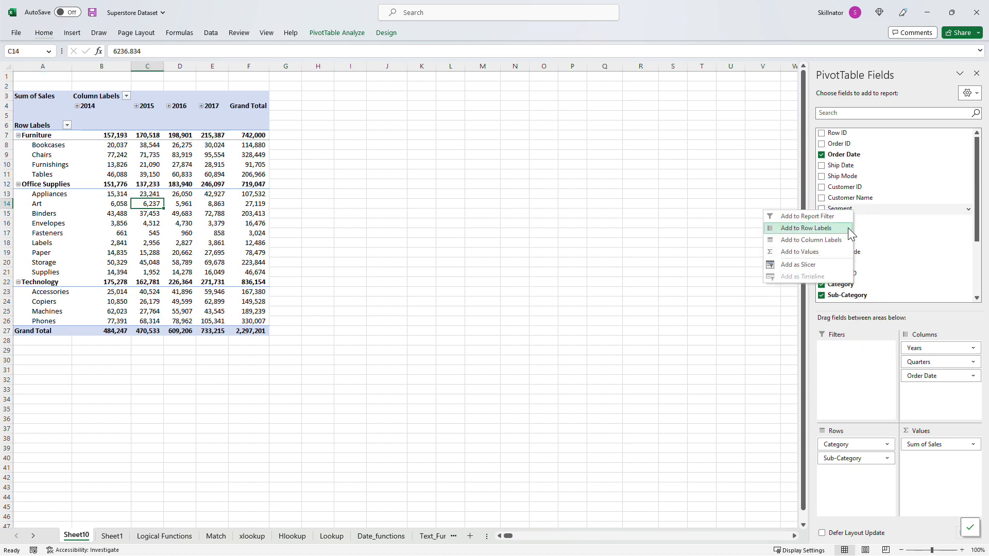
left_click(819, 265)
left_click_drag(431, 227, 403, 121)
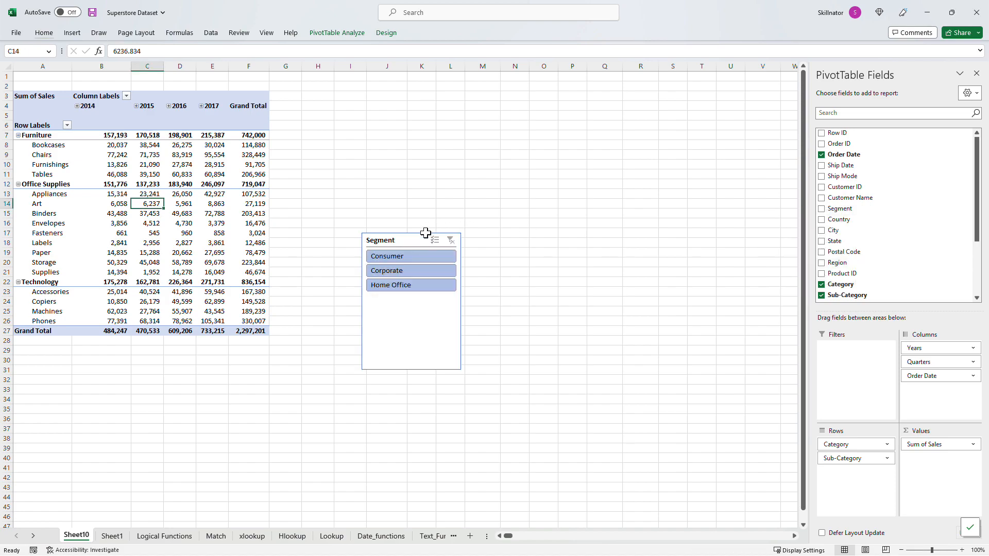
Filter the PivotTable to Consumer, Corporate and Home Office in turn with the slicer, finally reselecting all three segments
left_click(406, 145)
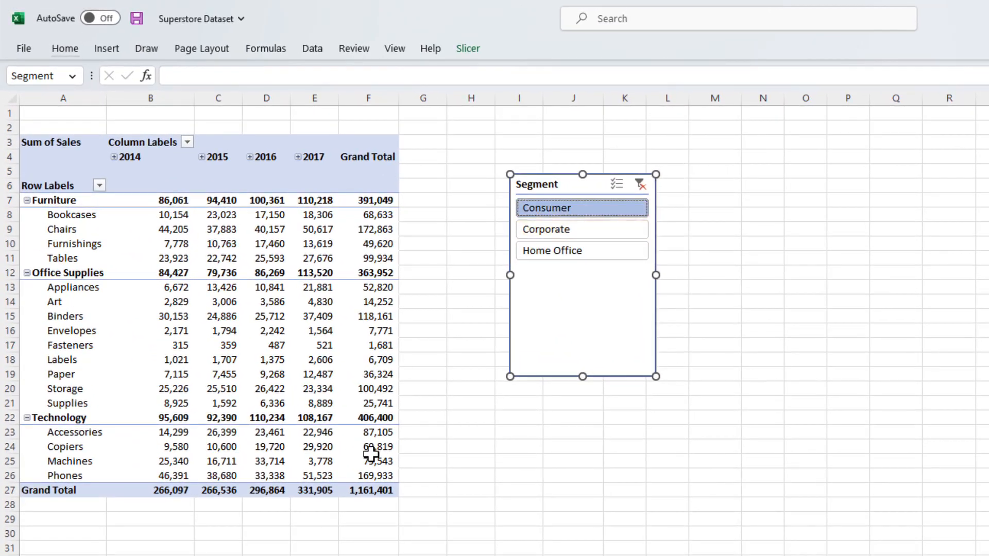
left_click(558, 232)
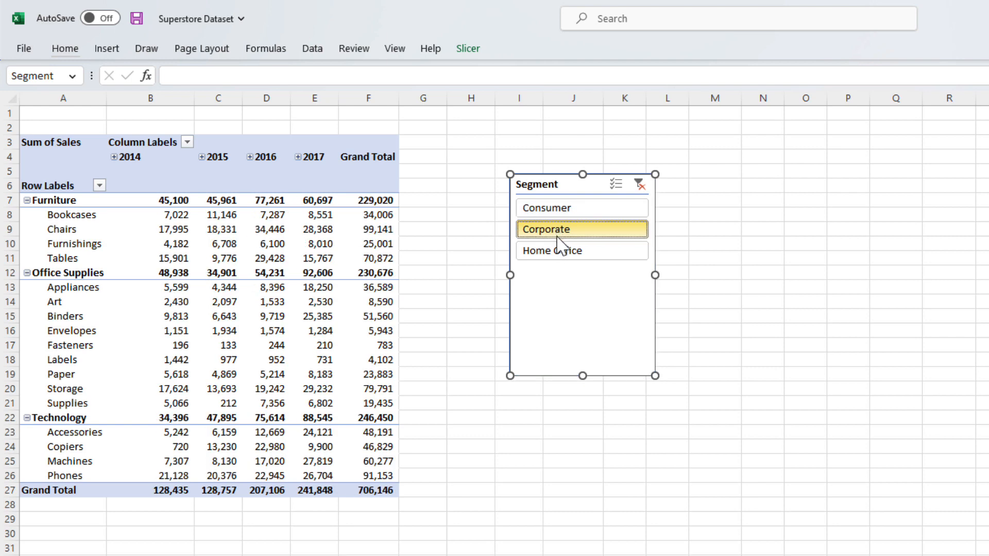
left_click(561, 250)
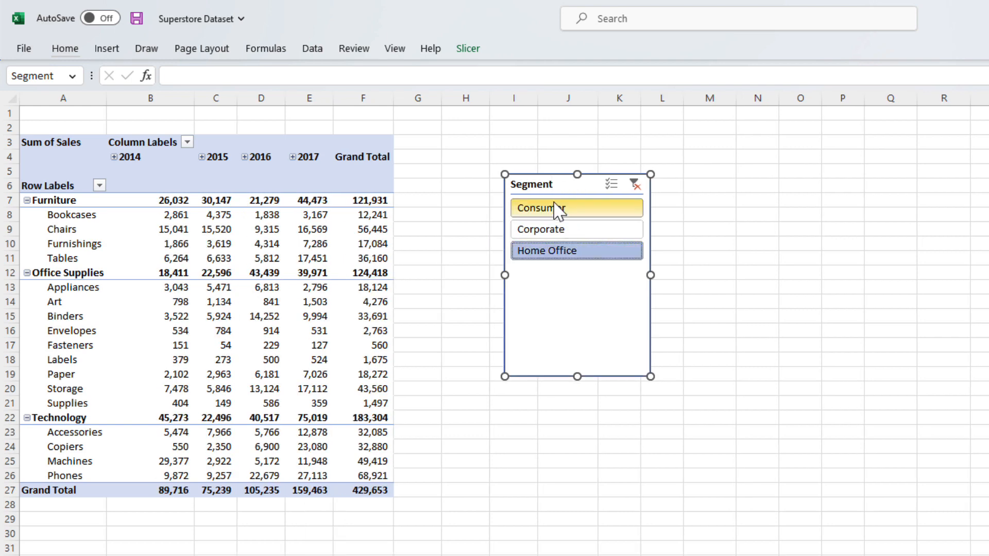
left_click(558, 209, "shift")
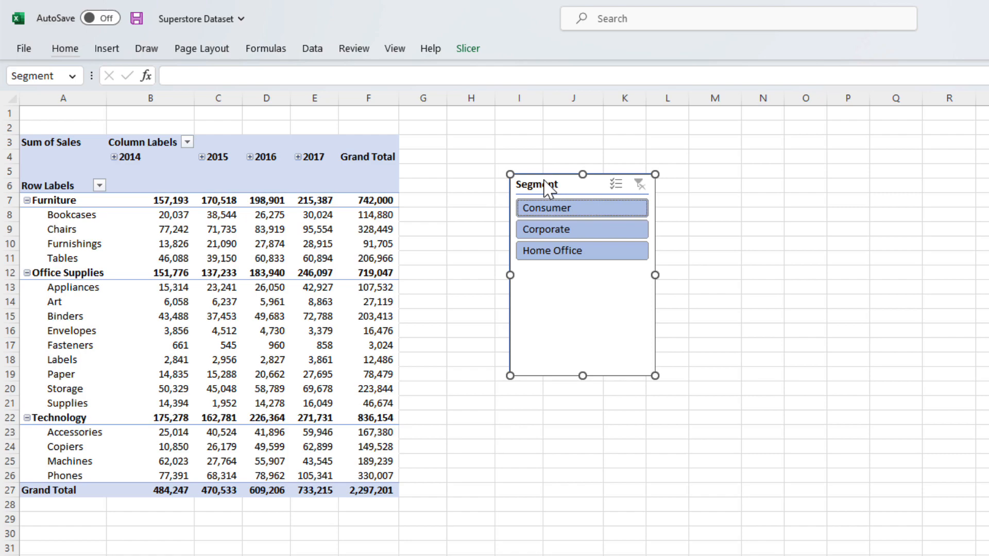
Copy the whole PivotTable to cell J23 and autofit the pasted table's column widths
left_click_drag(64, 491, 353, 142)
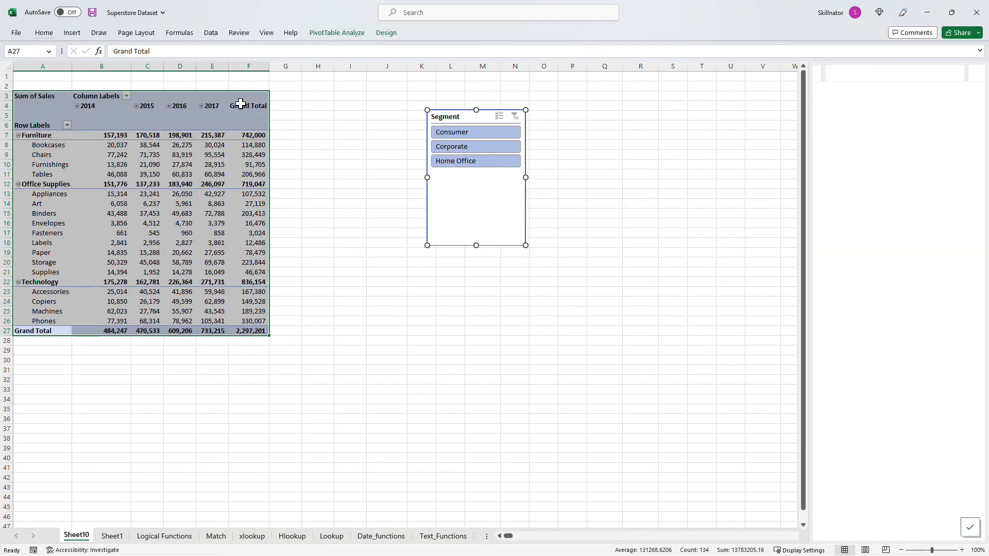
key("ctrl+c")
left_click(421, 280)
key("ctrl+v")
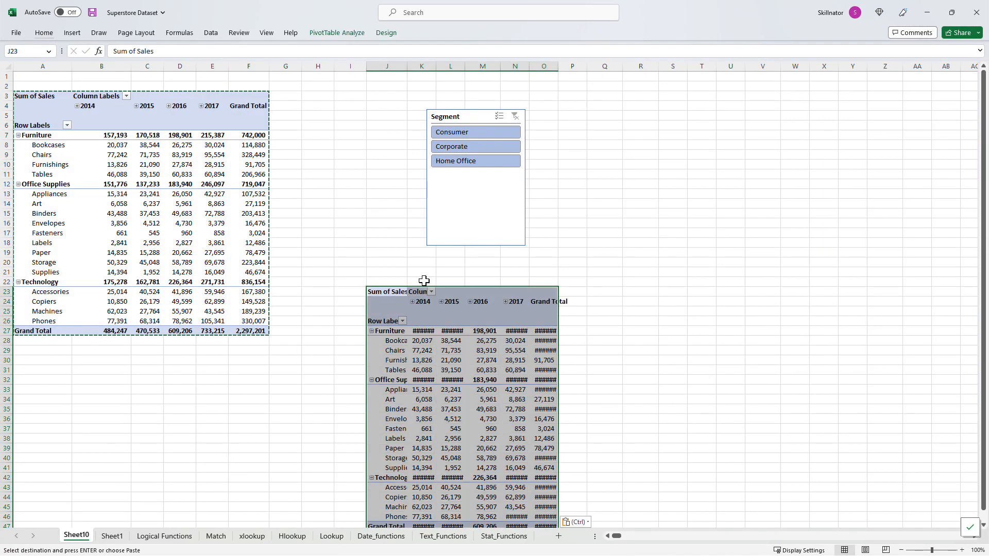
scroll(424, 281, "down", 1)
key("alt+h")
key("o")
key("i")
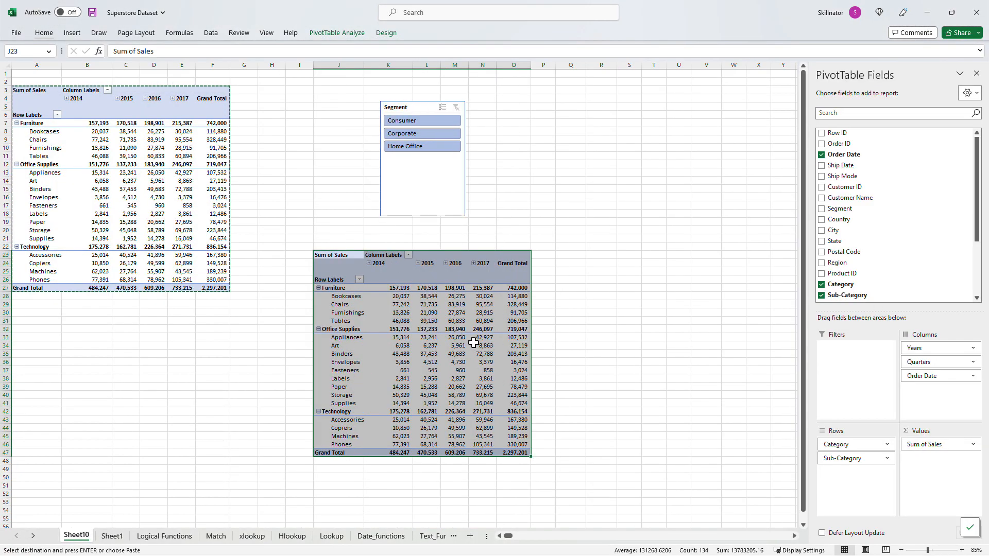
Test the Segment slicer on both PivotTables with Consumer and Corporate, finally reselecting all three segments
left_click(515, 452)
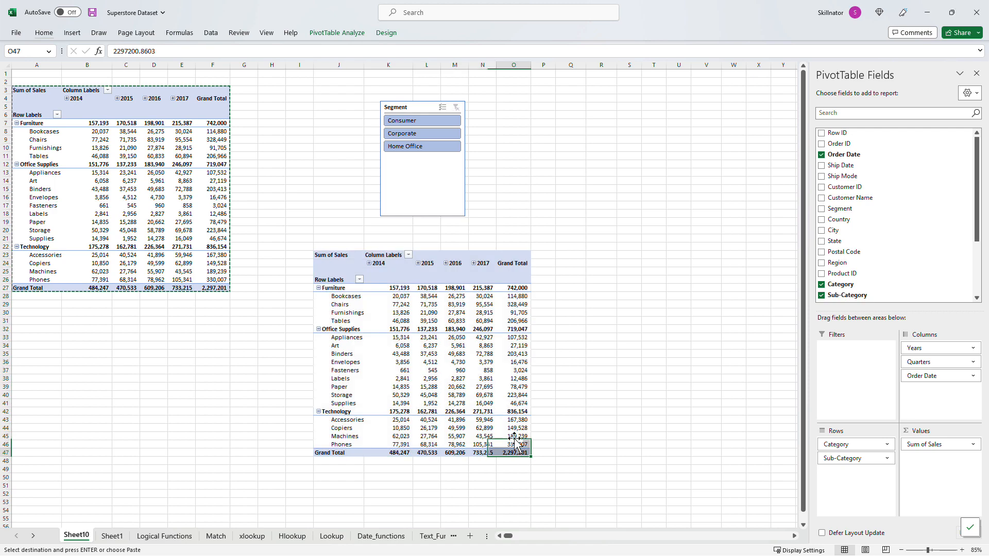
left_click(419, 121)
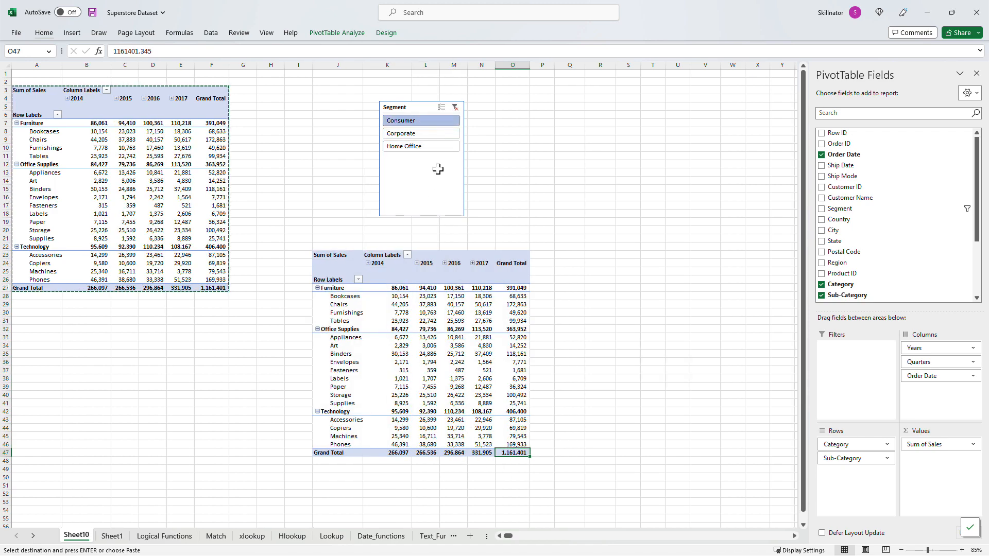
left_click(437, 136)
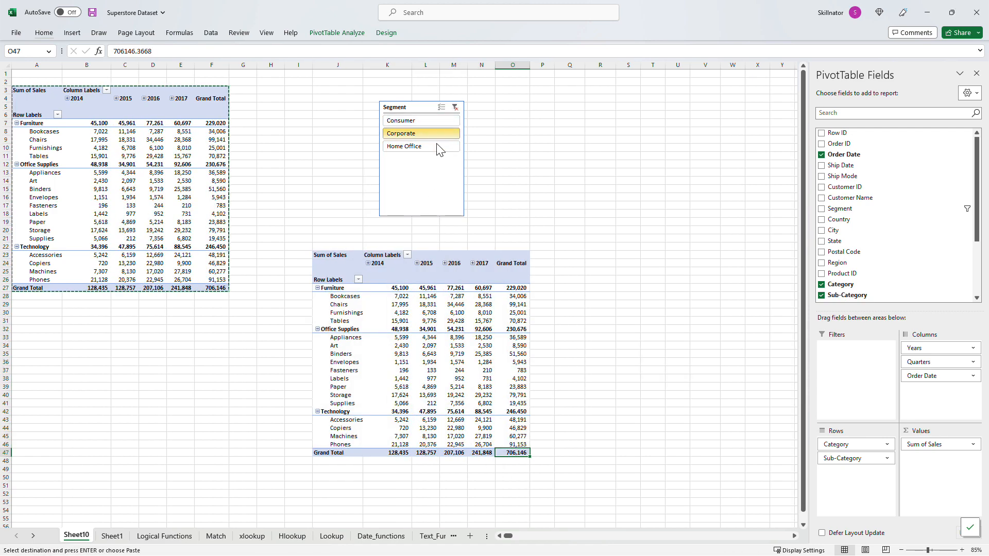
left_click_drag(438, 145, 437, 121)
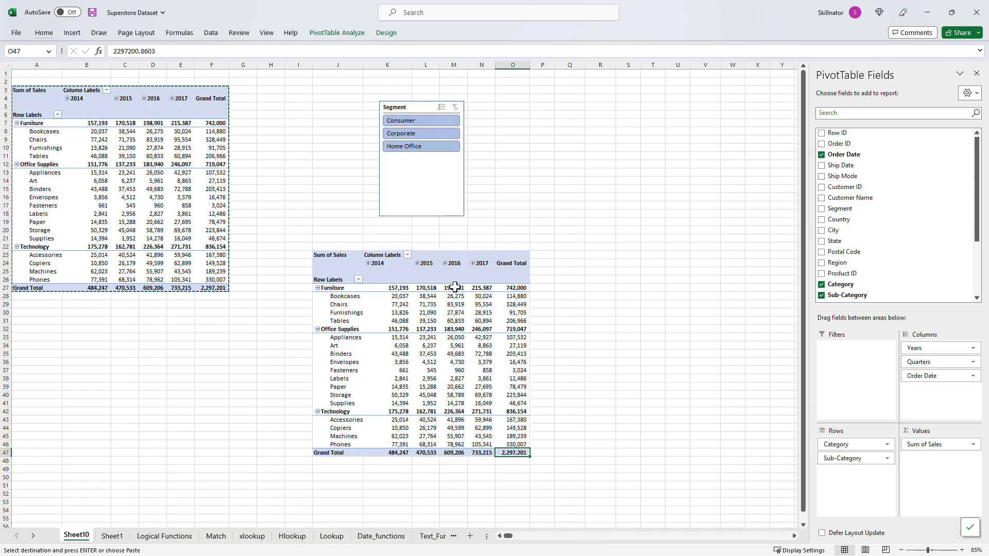
Disconnect the copied PivotTable from the Segment slicer and test the slicer with Consumer before reselecting all three segments
left_click(426, 305)
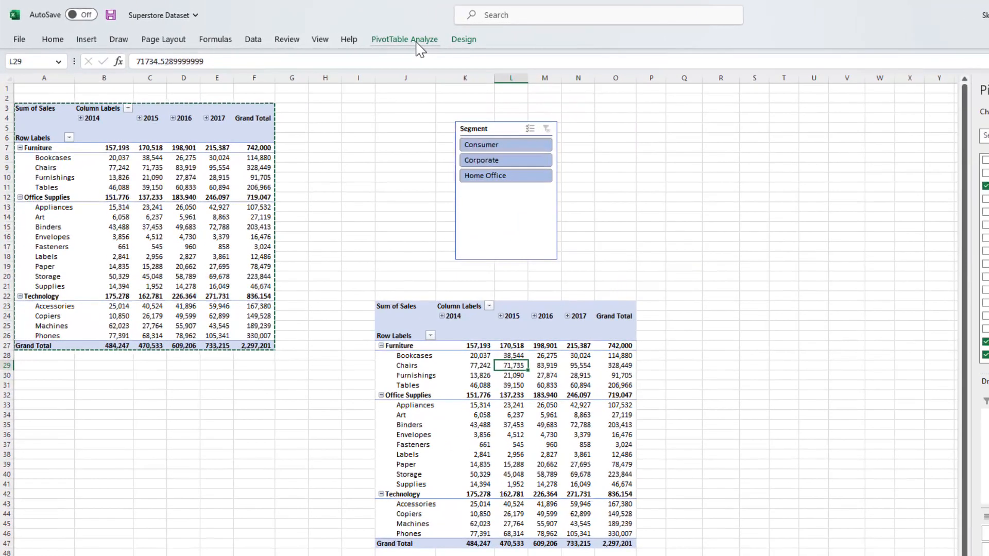
left_click(417, 41)
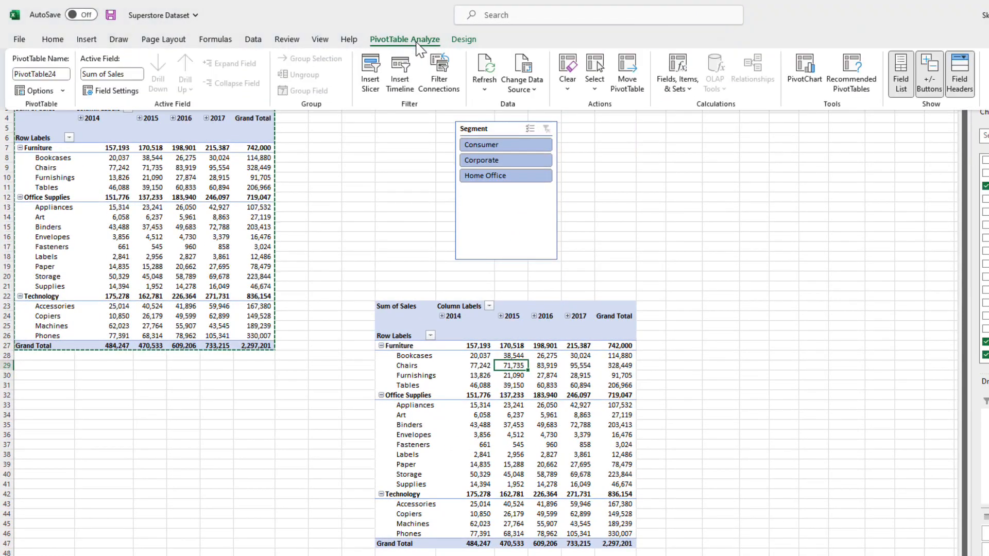
left_click(455, 92)
left_click(242, 296)
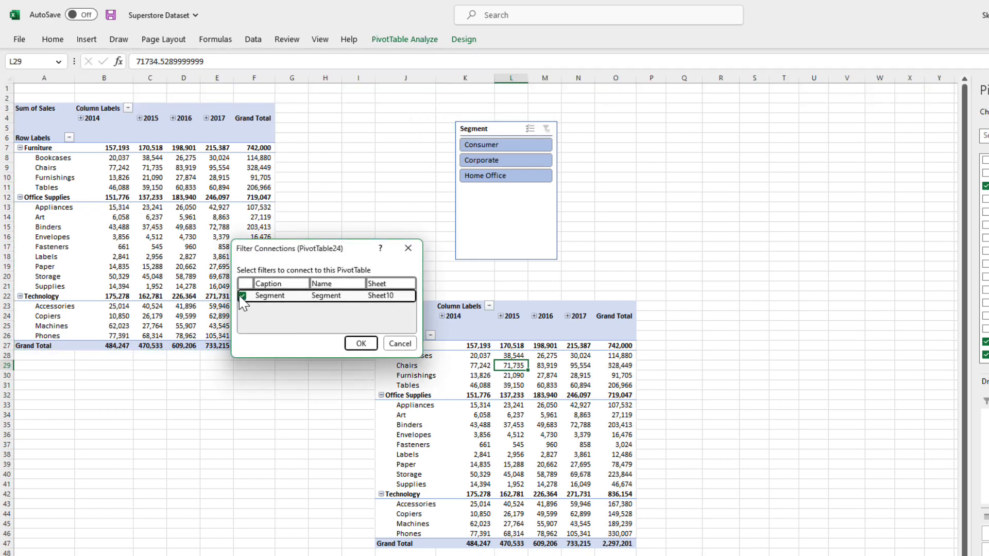
left_click(361, 344)
left_click(502, 146)
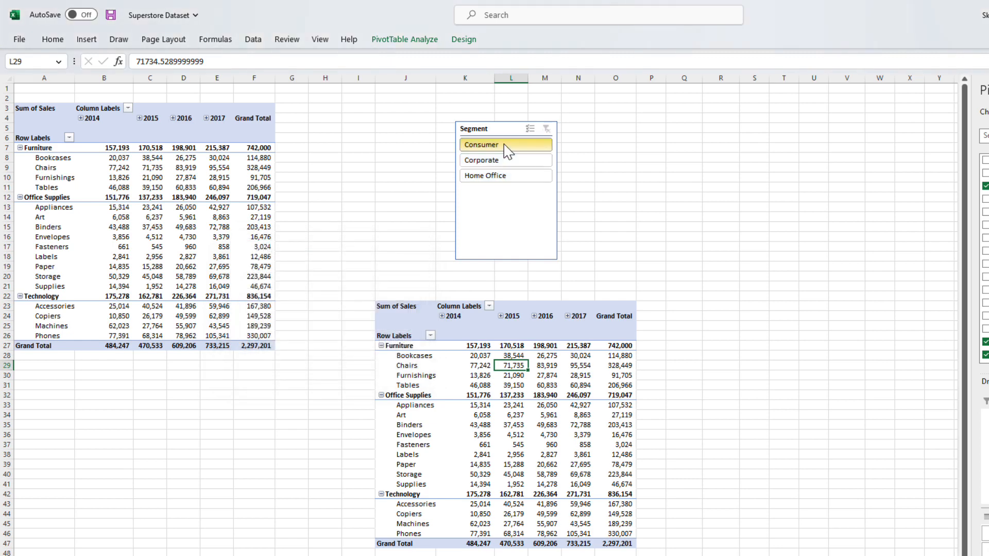
left_click(520, 177, "shift")
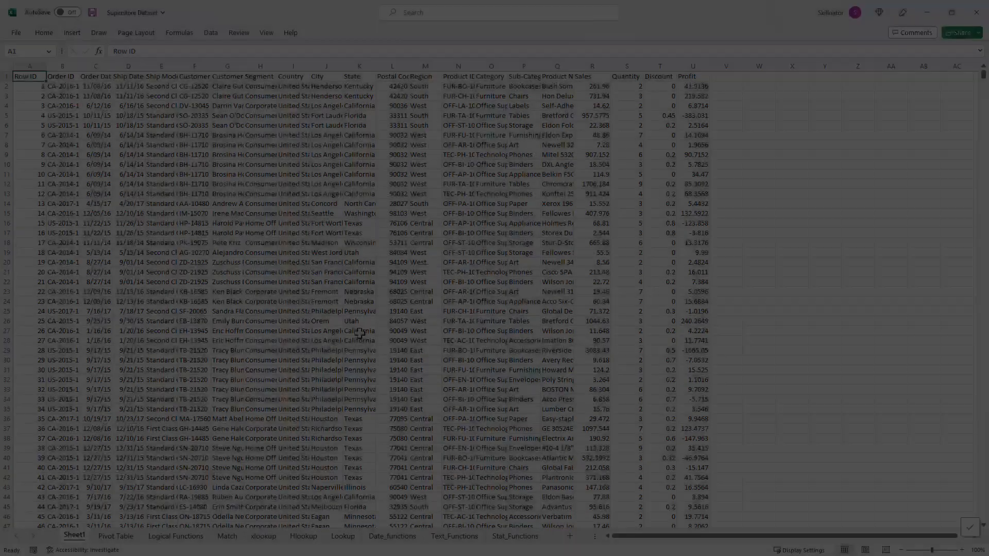
Create a PivotTable on a new sheet from all Sheet1 data, with Sub-Category in rows and Sum of Sales as values
key("ctrl+shift+End")
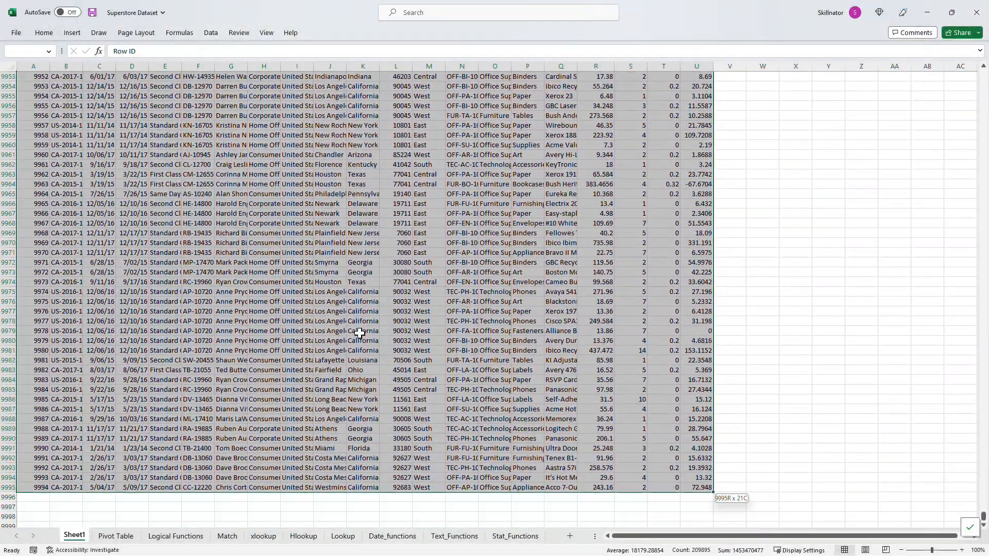
key("alt")
key("n")
left_click_drag(850, 296, 852, 466)
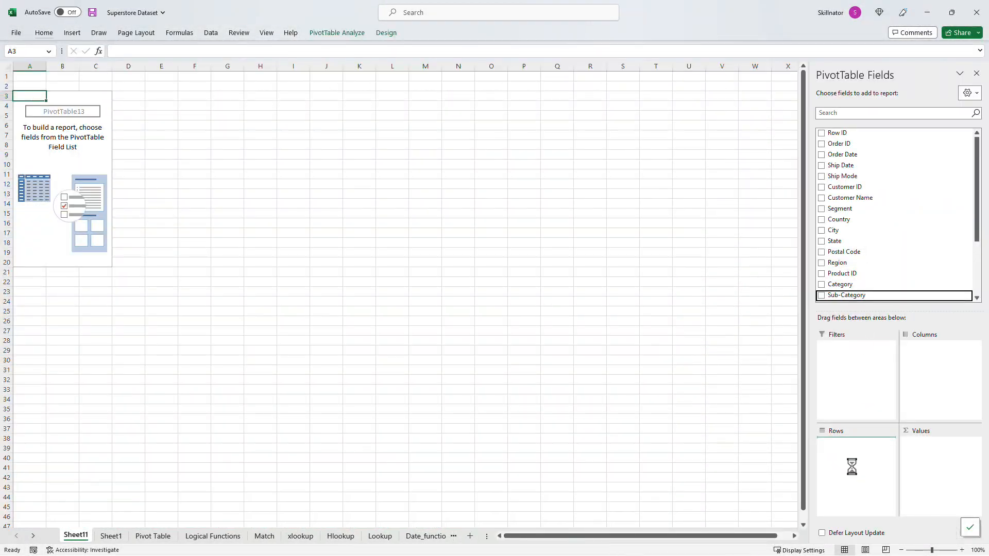
scroll(869, 269, "down", 3)
left_click_drag(850, 229, 944, 481)
left_click(234, 152)
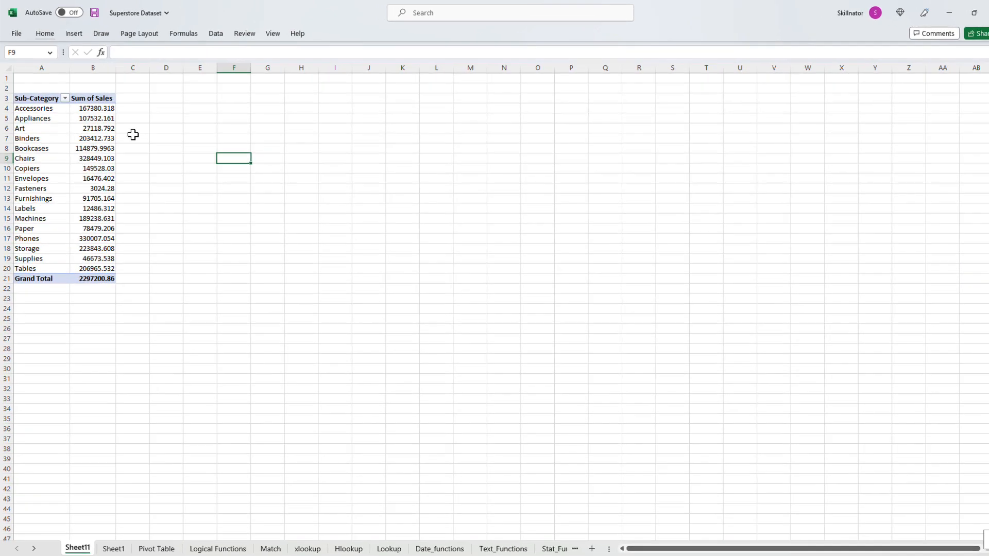
Try a 2-D clustered column PivotChart of sales by sub-category and delete it again
left_click_drag(95, 106, 99, 253)
left_click_drag(129, 332, 69, 339)
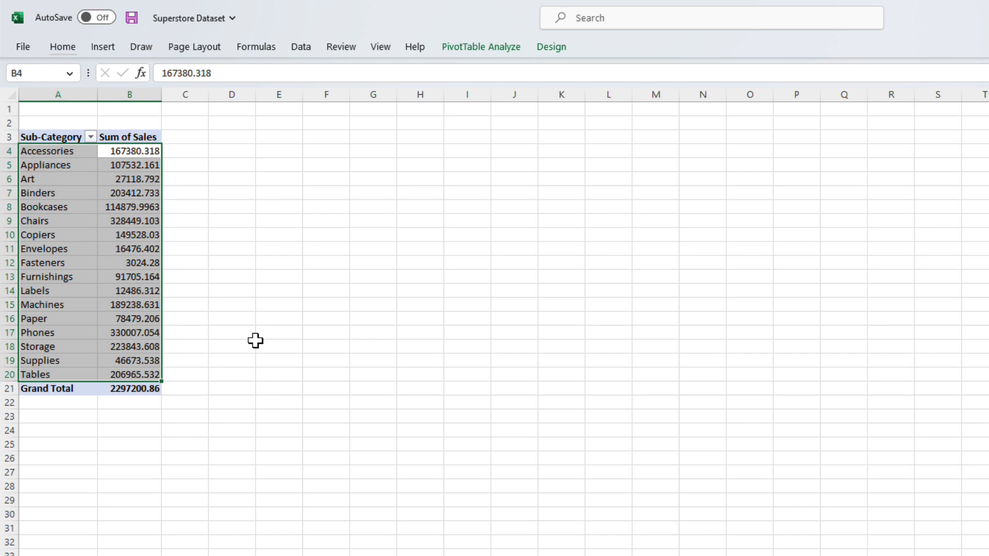
left_click(103, 46)
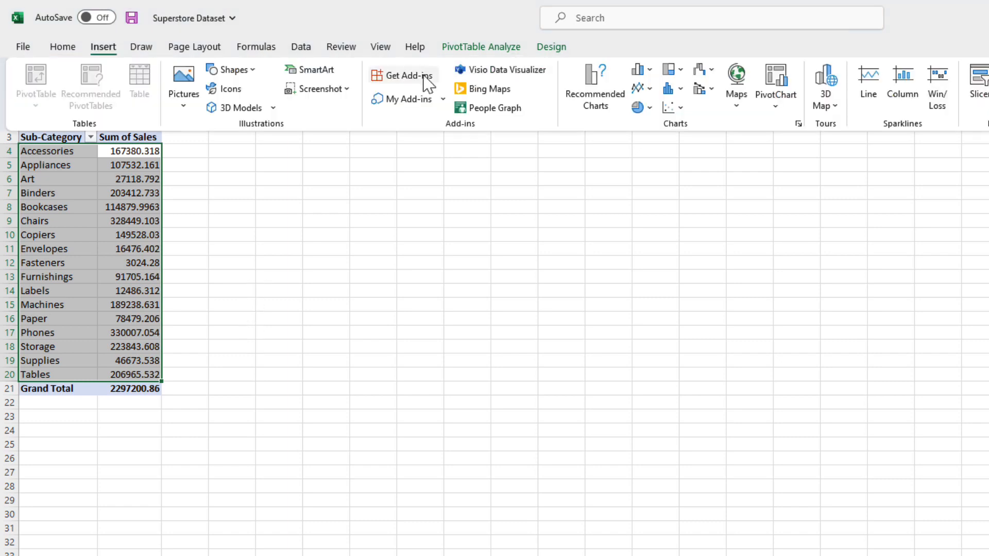
left_click(641, 71)
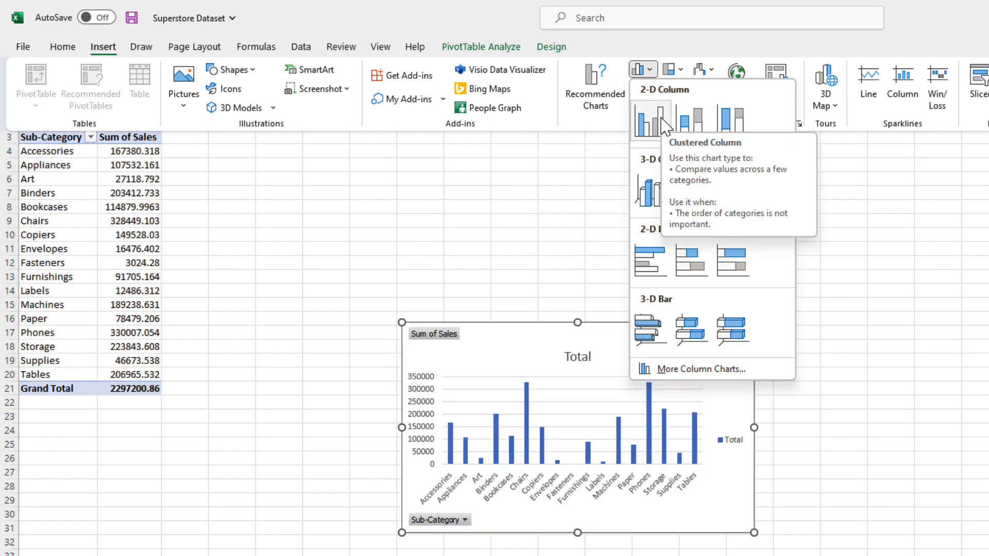
left_click(652, 121)
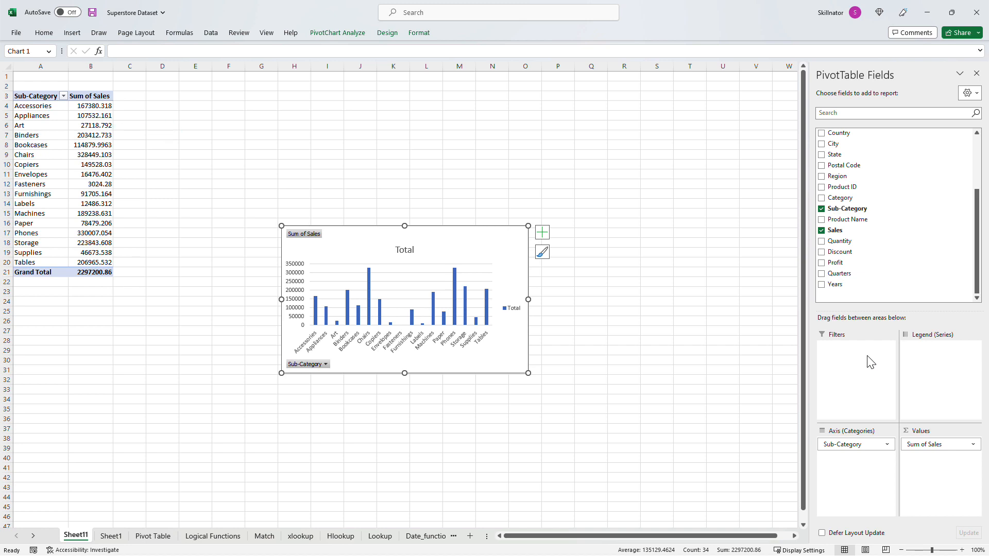
key("Delete")
Link cell D4 to the first sub-category with =A4 and fill the formula down to D20
type("=")
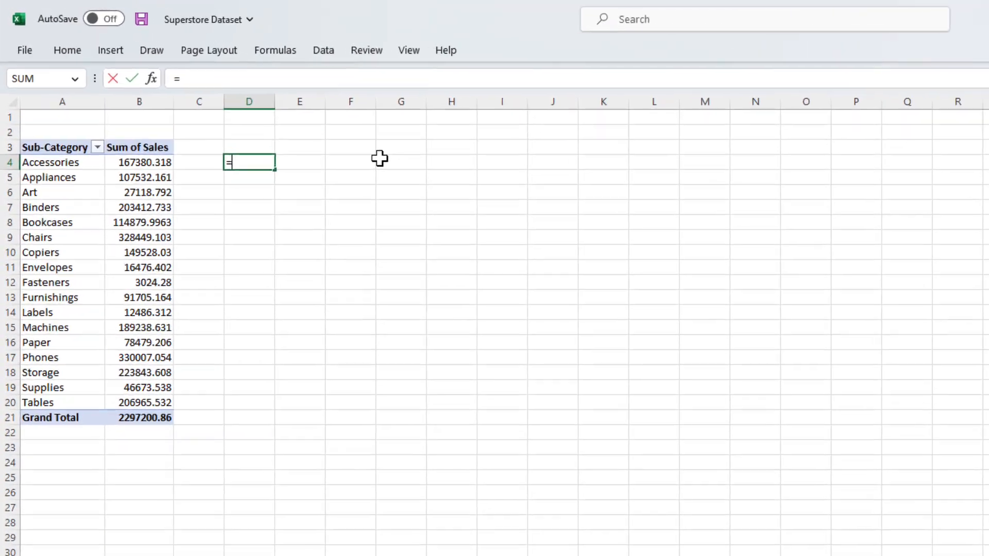
type("A4")
key("Return")
key("Left")
key("Left")
key("ctrl+Down")
key("Up")
key("Right")
key("Right")
key("ctrl+shift+Up")
key("ctrl+d")
Fill the linked formulas from D4:D20 across into E4:E20 to bring in the sales values
key("ctrl+shift+Down")
key("ctrl+shift+Up")
key("shift+Right")
key("ctrl+r")
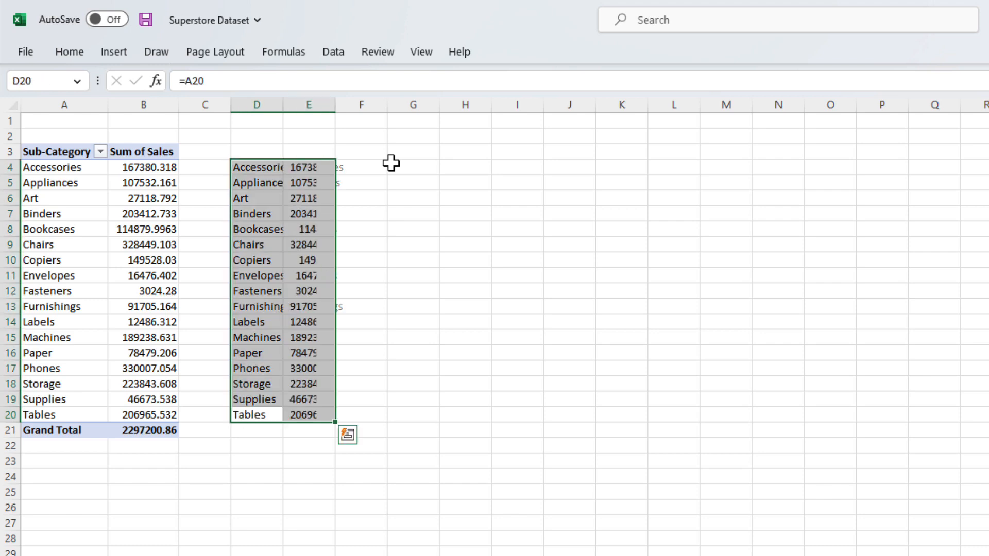
key("Right")
Sort the PivotTable's Sum of Sales from smallest to largest
left_click(143, 214)
right_click(147, 216)
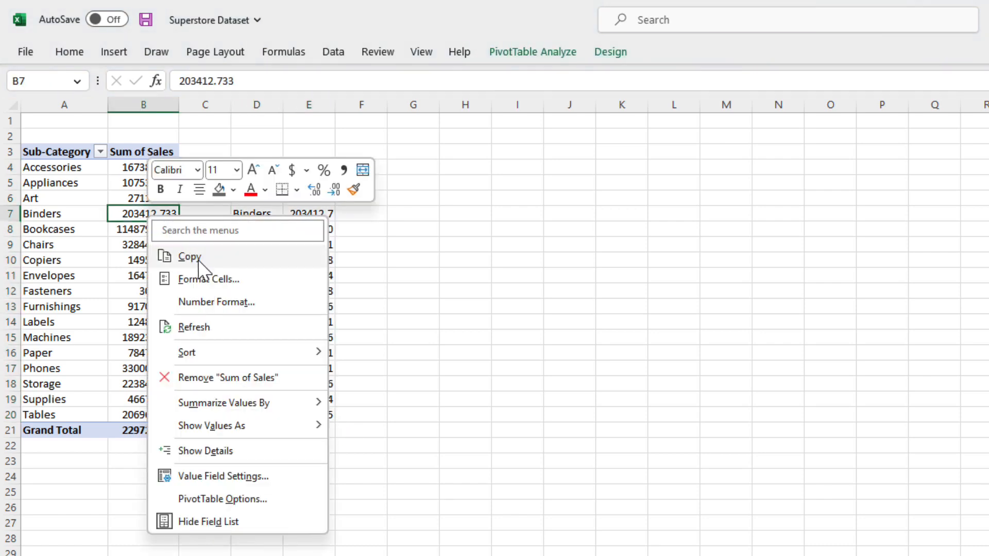
mouse_move(234, 353)
left_click(407, 351)
Sort the PivotTable's Sum of Sales from largest to smallest
right_click(155, 242)
mouse_move(206, 378)
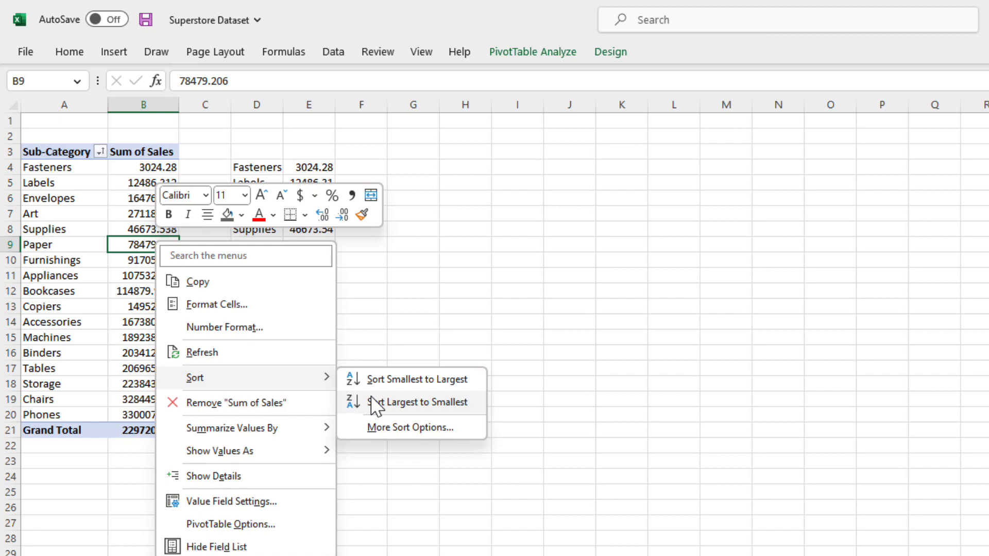
left_click(376, 403)
Insert the recommended column chart for D4:E20, place it beside the linked data and enlarge it to about 18.8 by 9.5 cm
left_click_drag(260, 168, 334, 420)
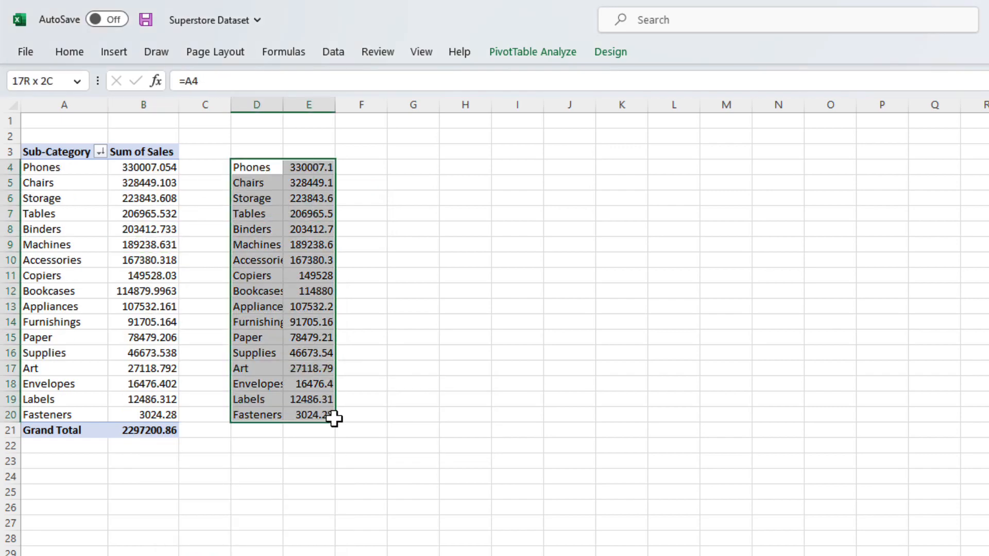
left_click(114, 53)
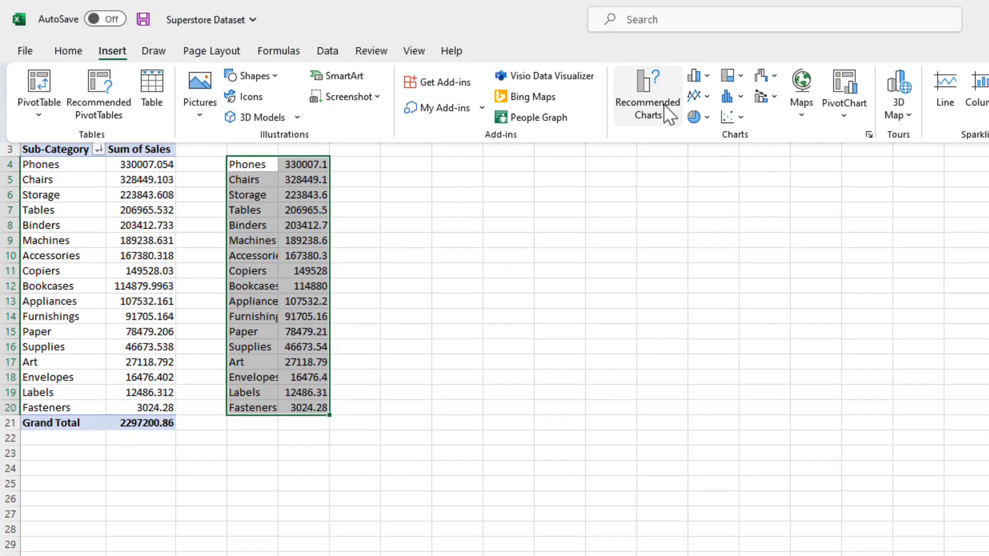
left_click(672, 114)
left_click(718, 508)
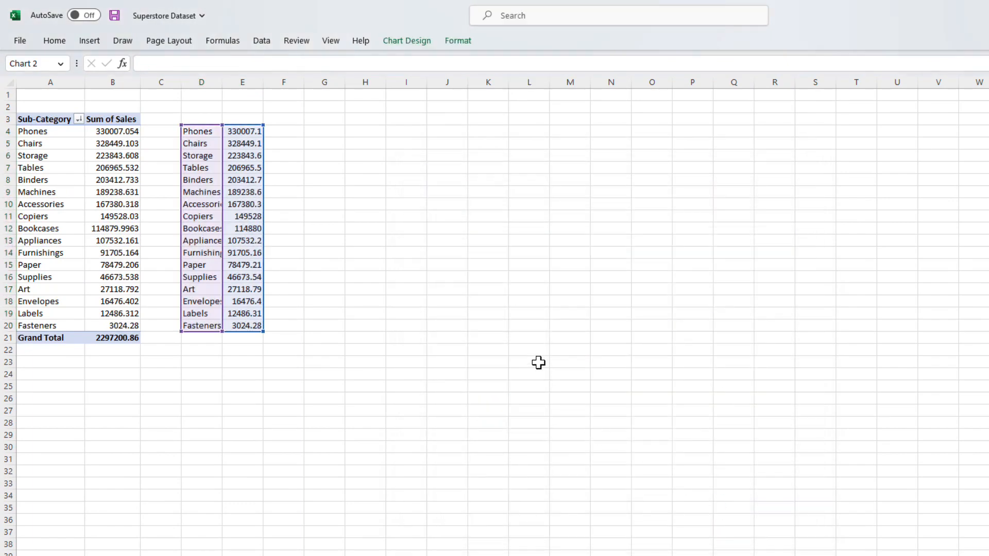
left_click_drag(530, 293, 408, 145)
left_click_drag(649, 325, 796, 369)
Look over the fill and shadow formatting options of the chart's column series
left_click(439, 254)
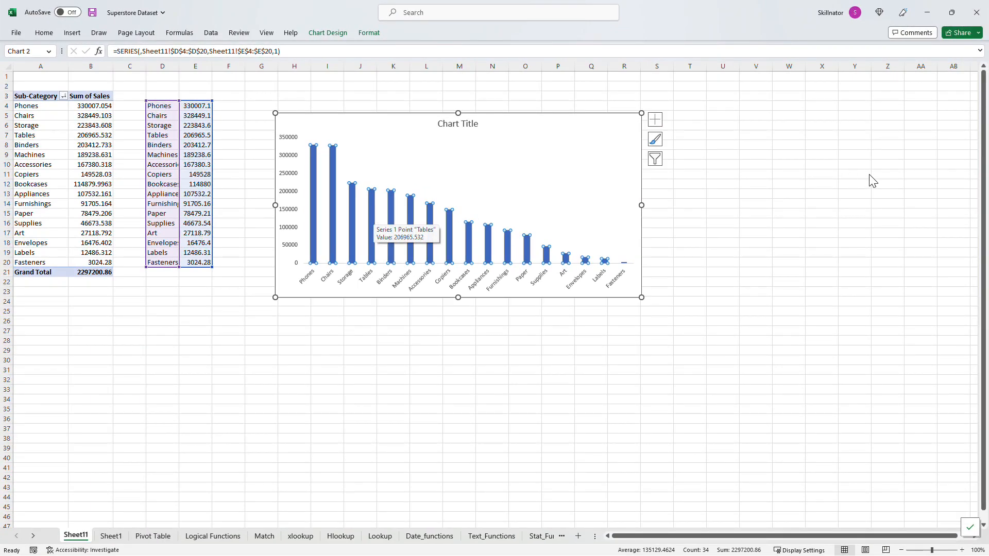
key("ctrl+1")
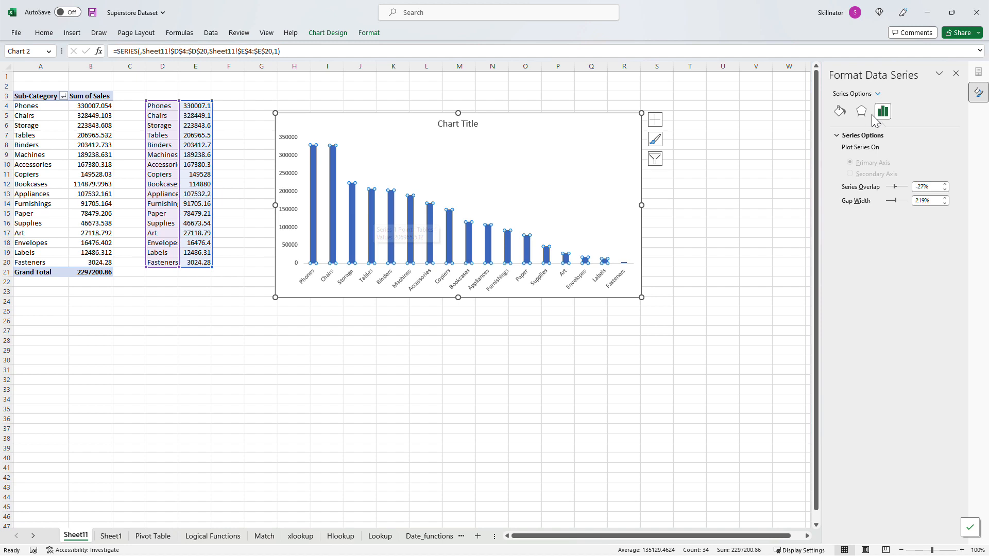
left_click(839, 111)
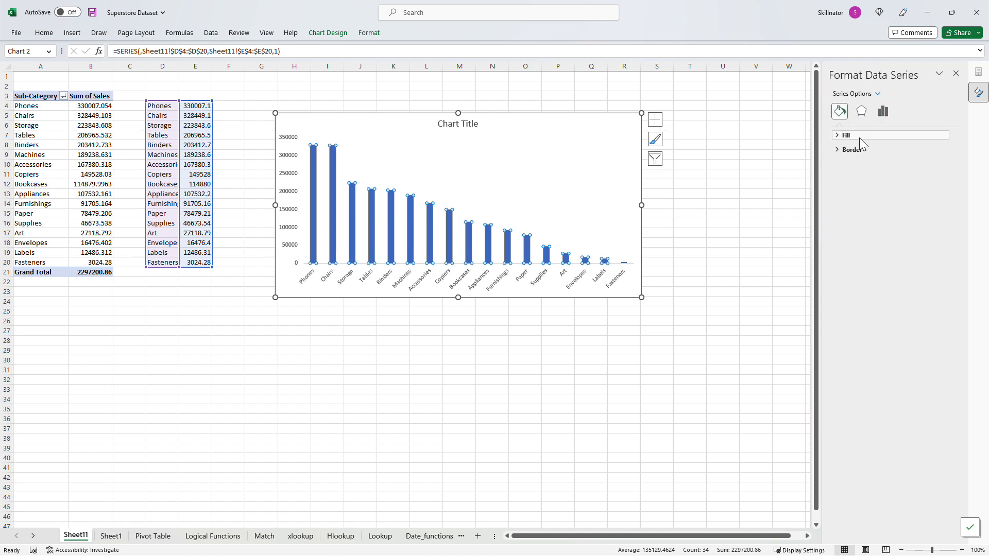
left_click(858, 135)
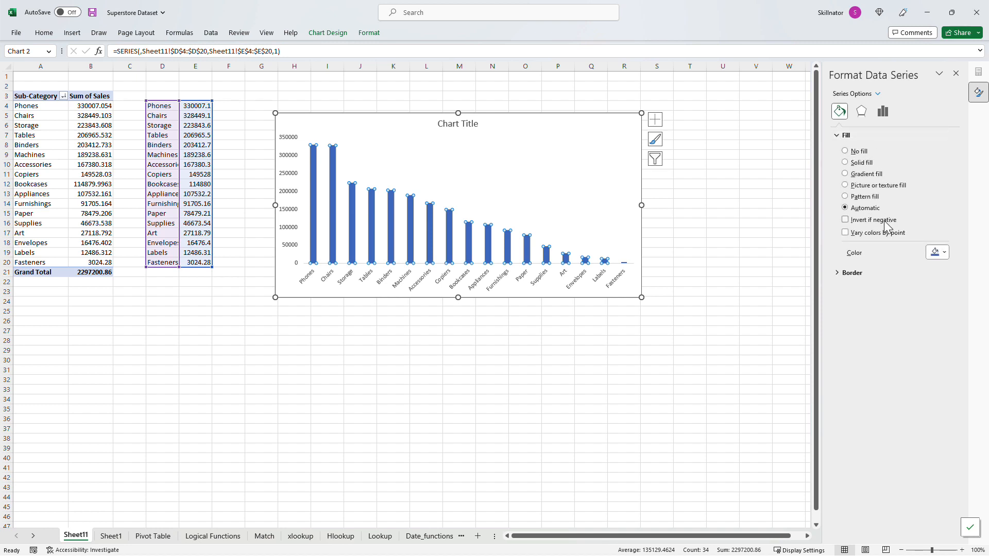
left_click(861, 111)
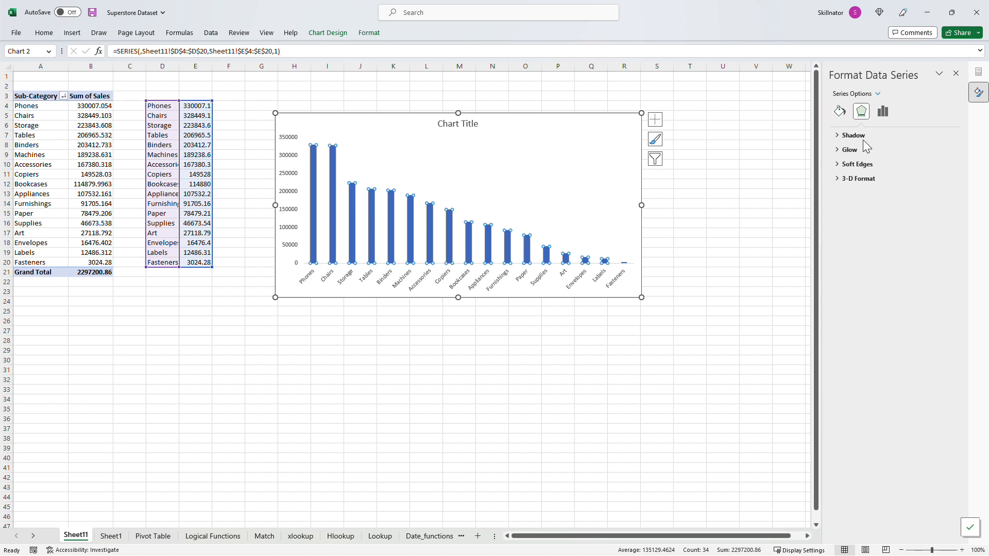
left_click(853, 135)
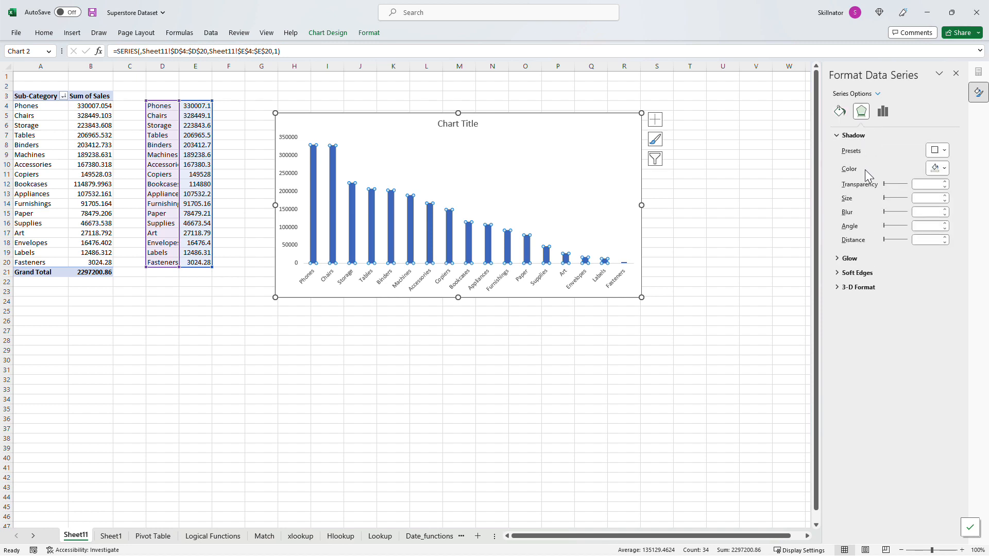
Reduce the gap width of the chart's data series so the columns become much wider
left_click(884, 112)
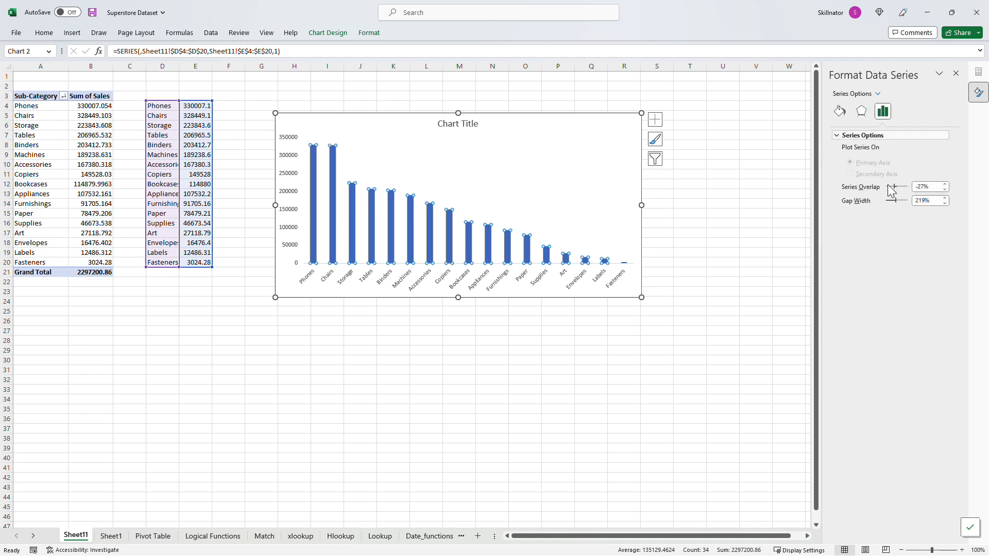
left_click_drag(895, 200, 887, 200)
left_click(749, 204)
Look through the chart element, legend position, quick layout and chart style choices for the column chart, leaving its design as is
left_click(514, 117)
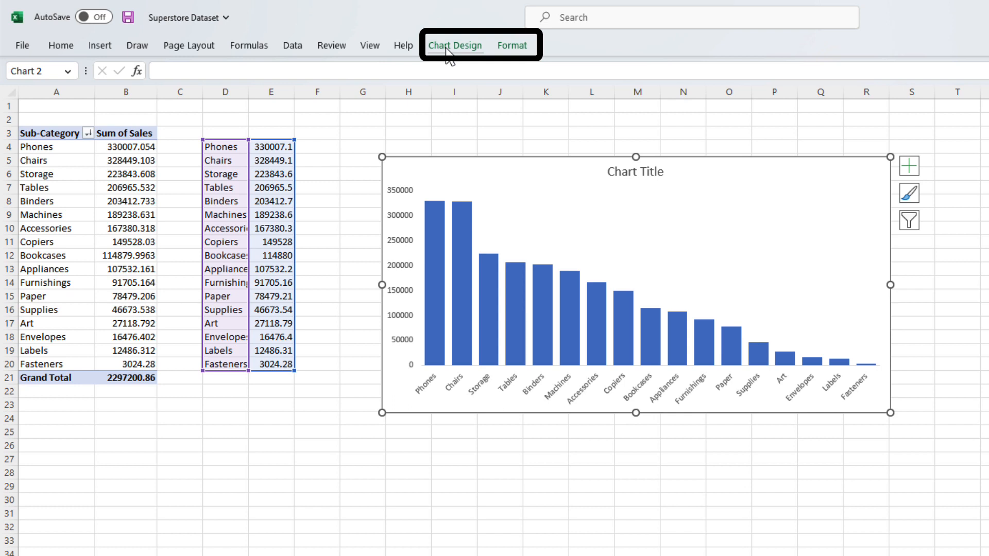
left_click(448, 48)
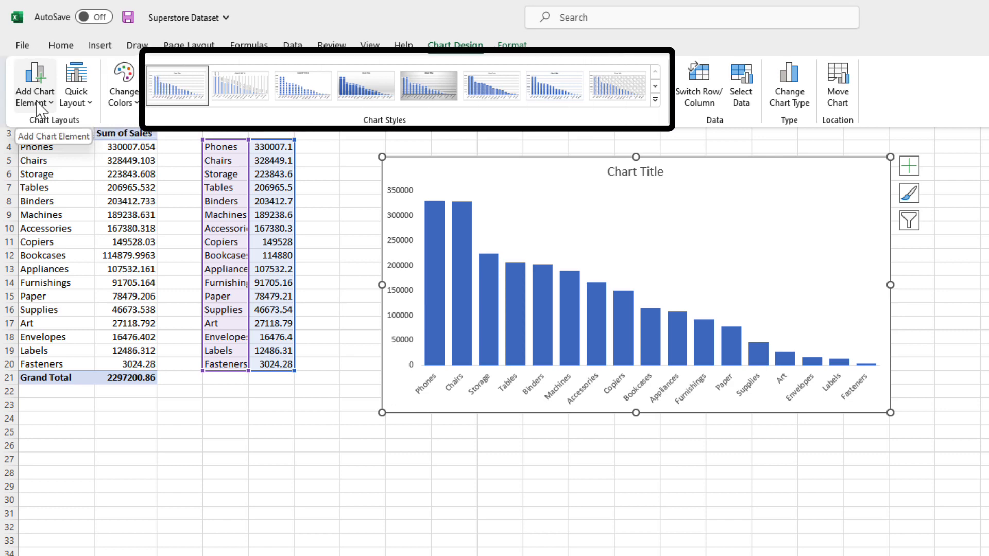
left_click(39, 106)
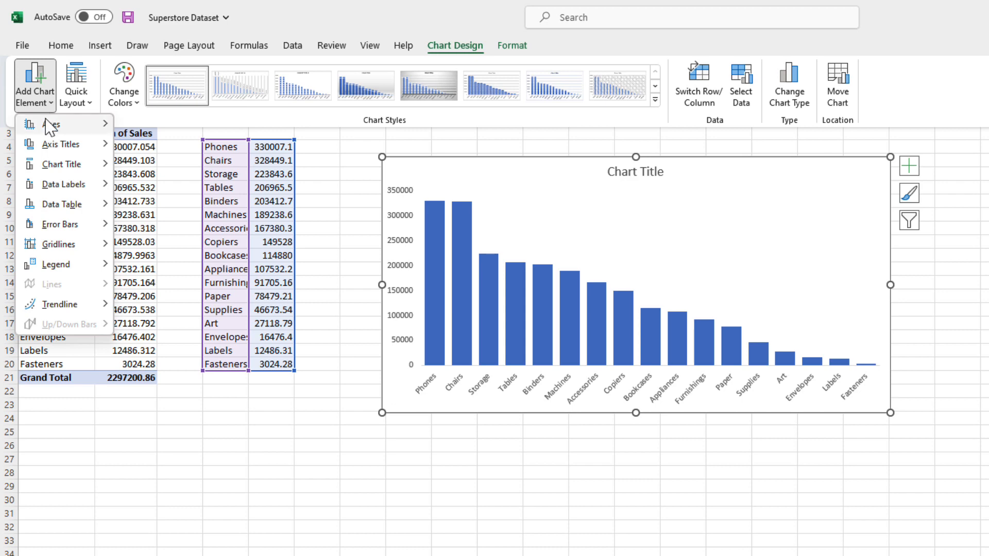
mouse_move(77, 267)
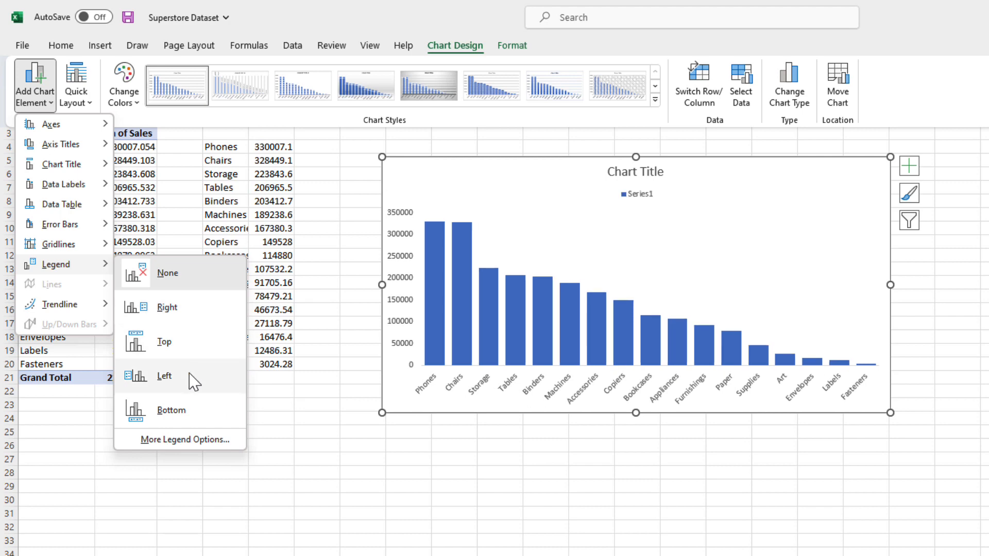
left_click(70, 97)
left_click(83, 105)
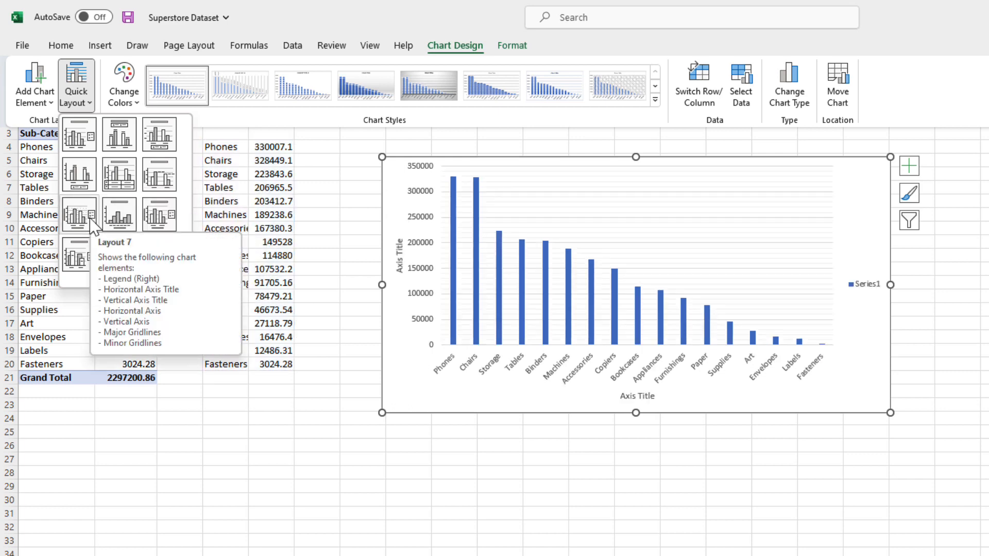
left_click(655, 100)
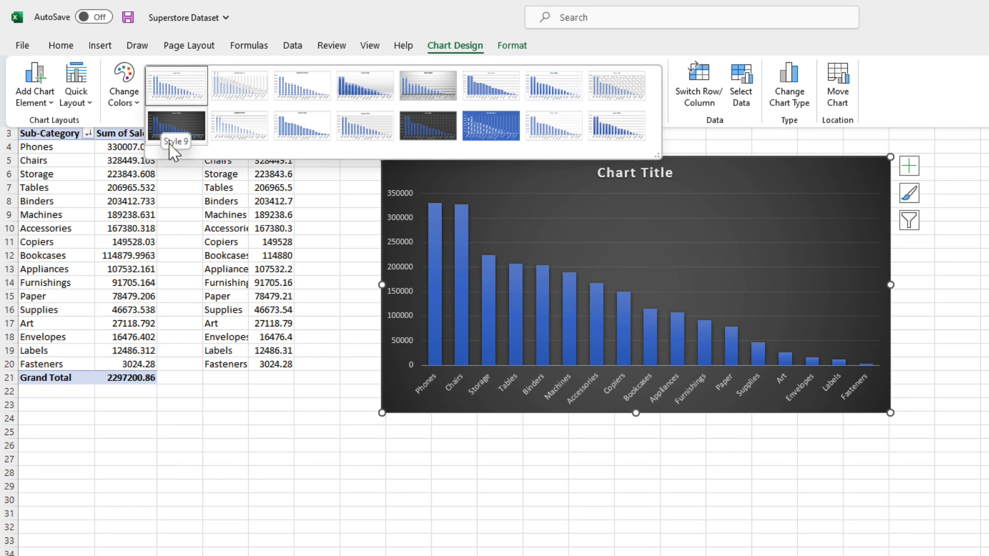
left_click(314, 429)
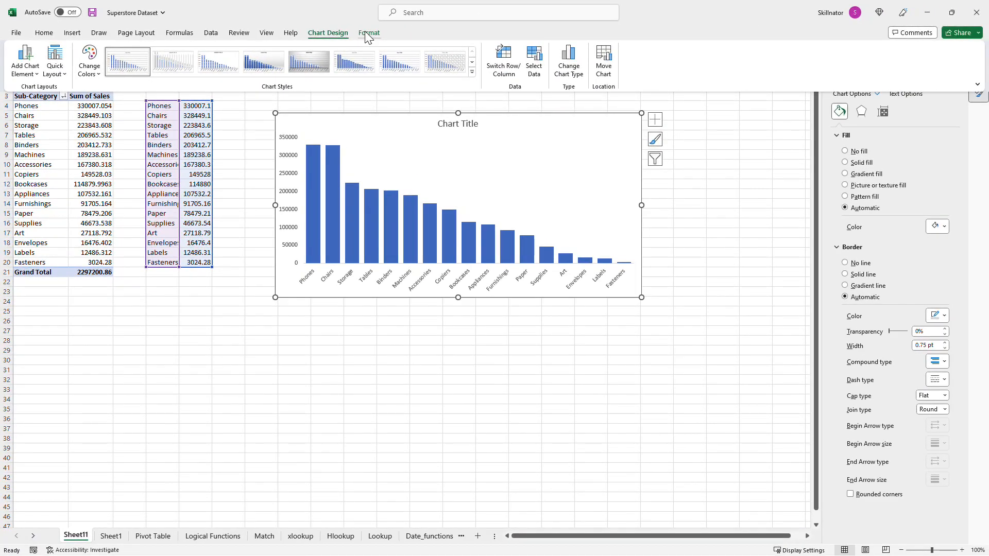
Apply the Colored Fill - Black, Dark 1 shape style to the chart area of the column chart
left_click(368, 34)
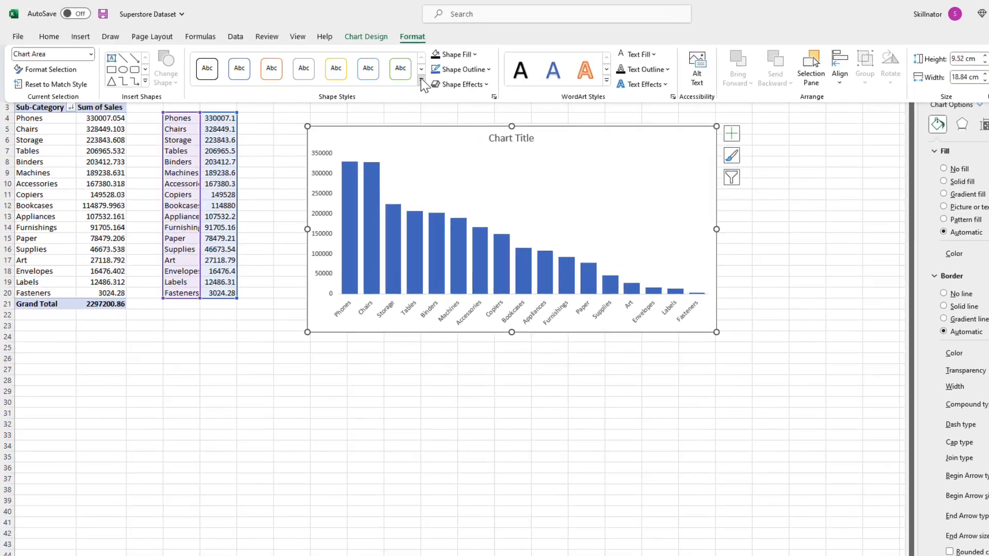
left_click(377, 72)
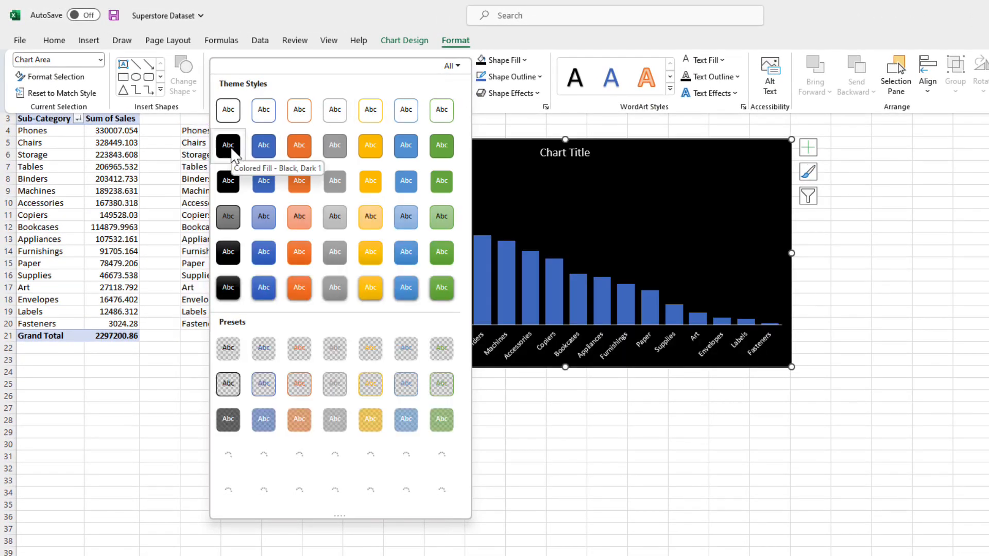
left_click(231, 149)
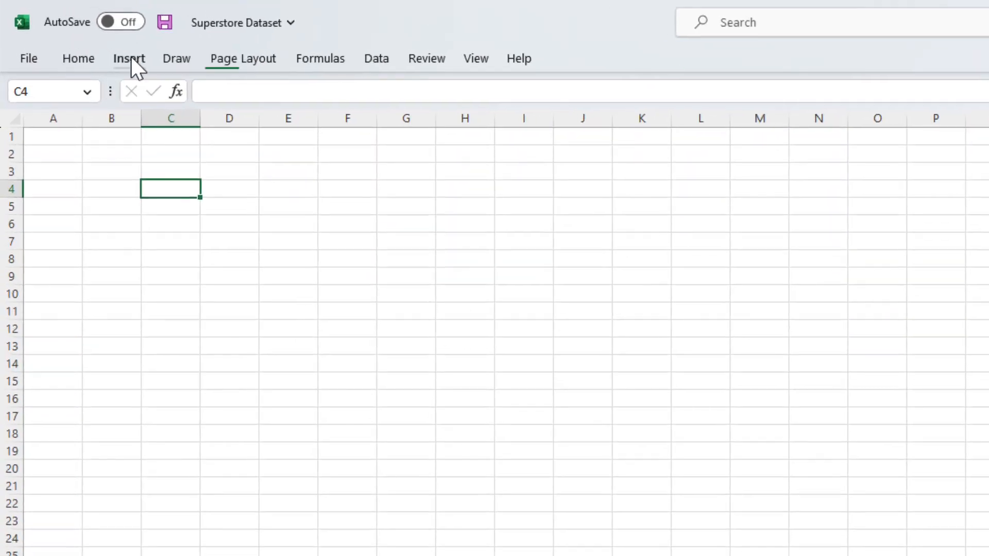
Insert a rounded rectangle covering about C5:F11 on the blank sheet and look over its shape style options
left_click(72, 32)
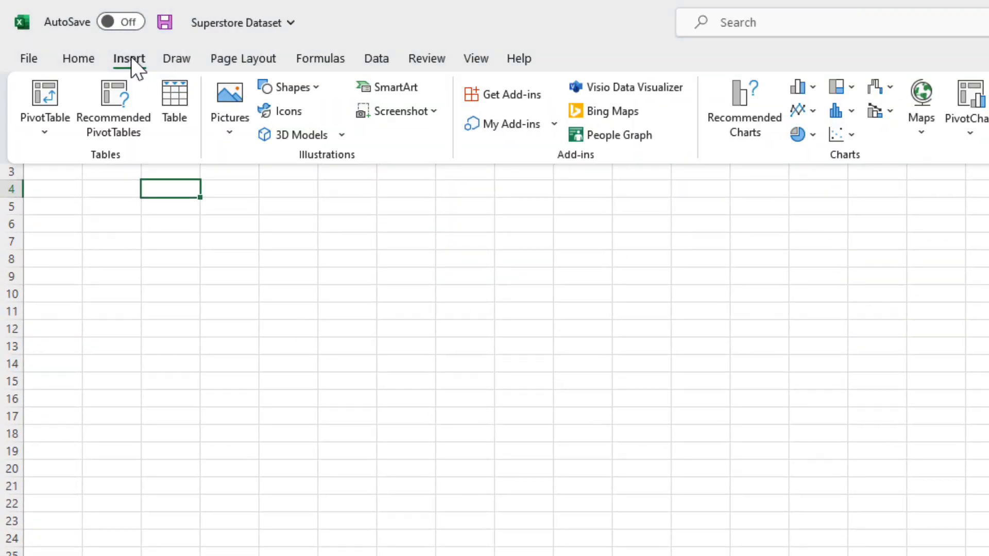
left_click(308, 88)
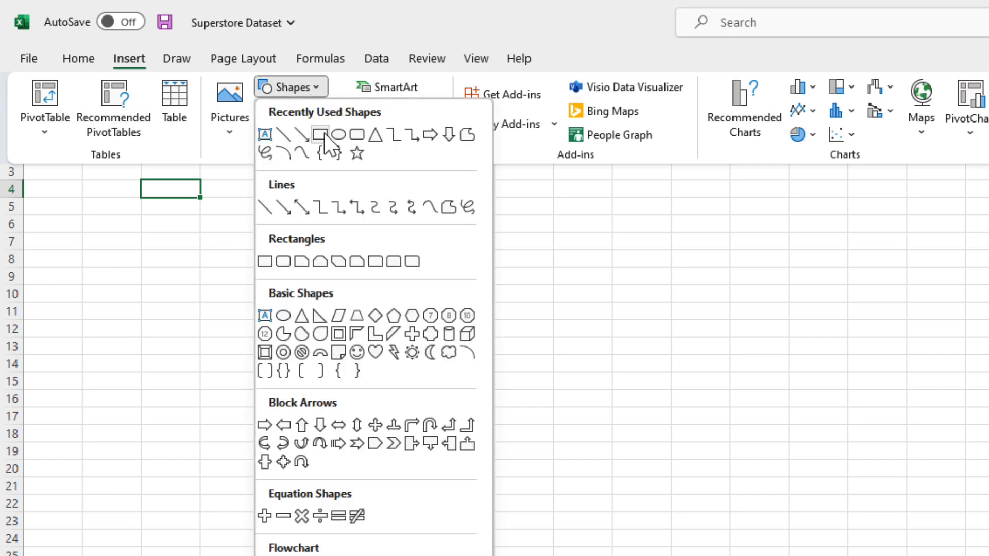
left_click(357, 135)
left_click_drag(149, 203, 381, 319)
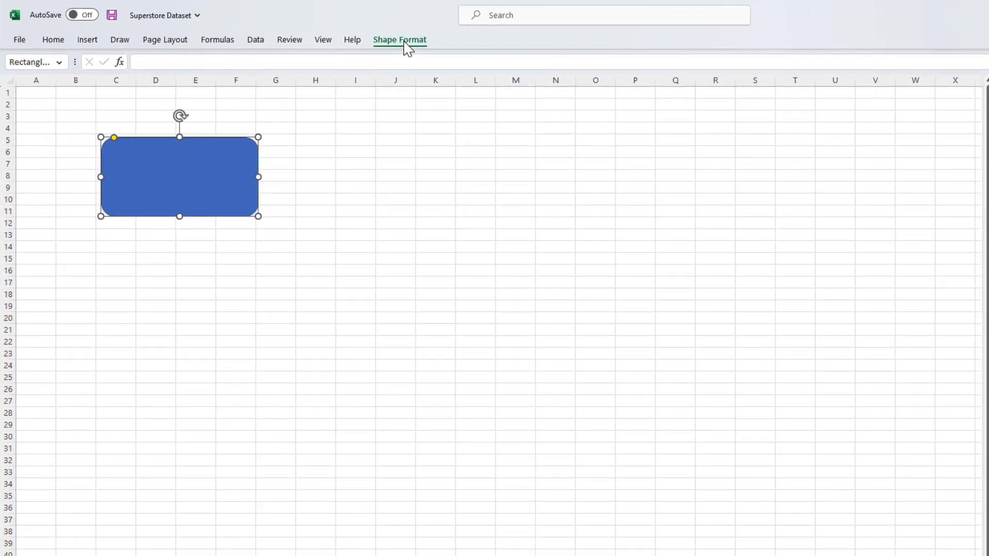
left_click(523, 55)
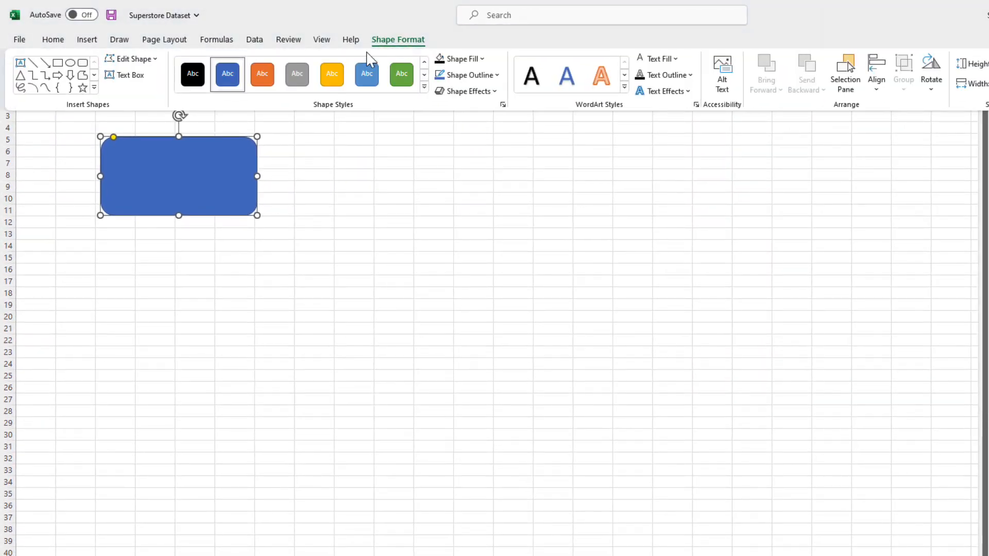
left_click(340, 96)
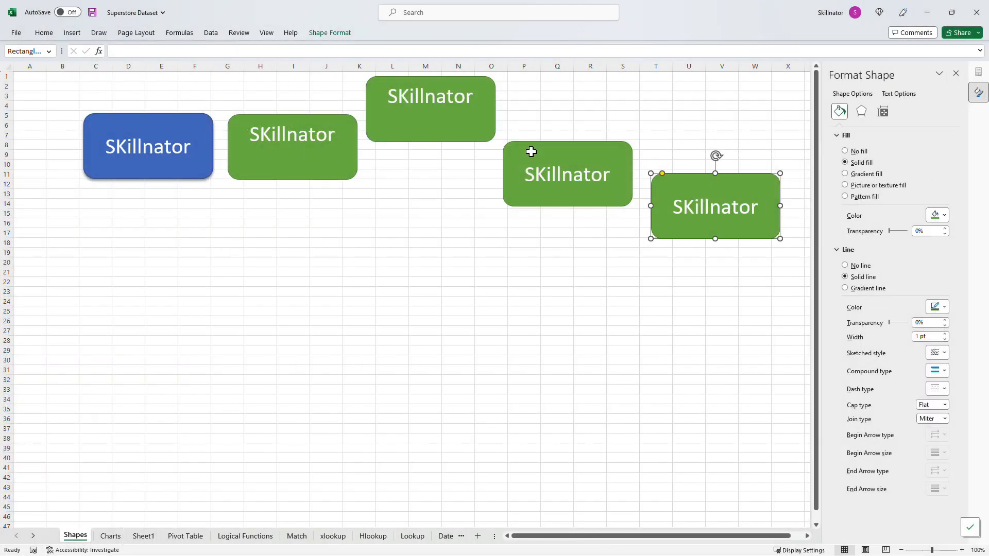
Align all five SKillnator rectangles along their middles using Align Middle
left_click(318, 264)
left_click(188, 173)
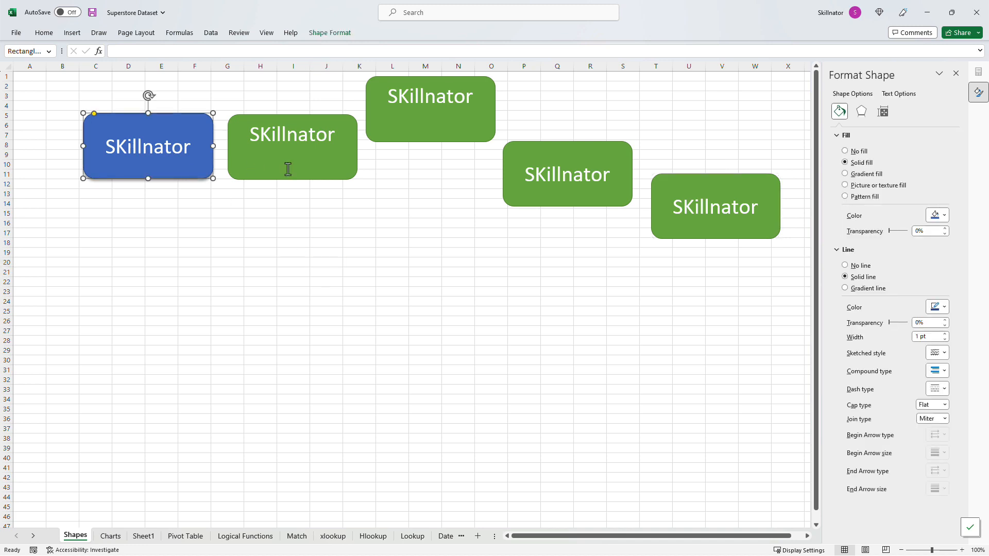
left_click(295, 178, "shift")
left_click(435, 133, "shift")
left_click(536, 191, "shift")
left_click(697, 232, "shift")
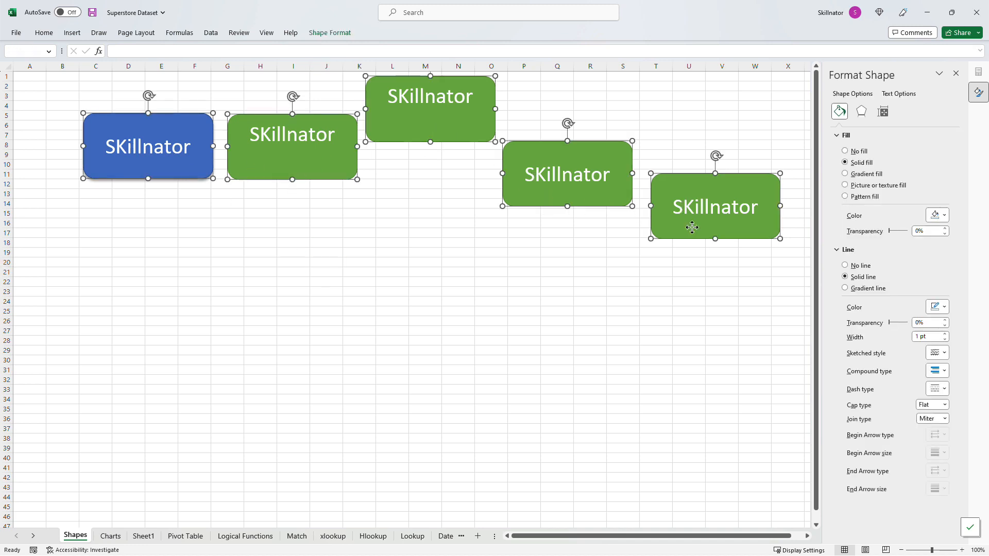
left_click(348, 38)
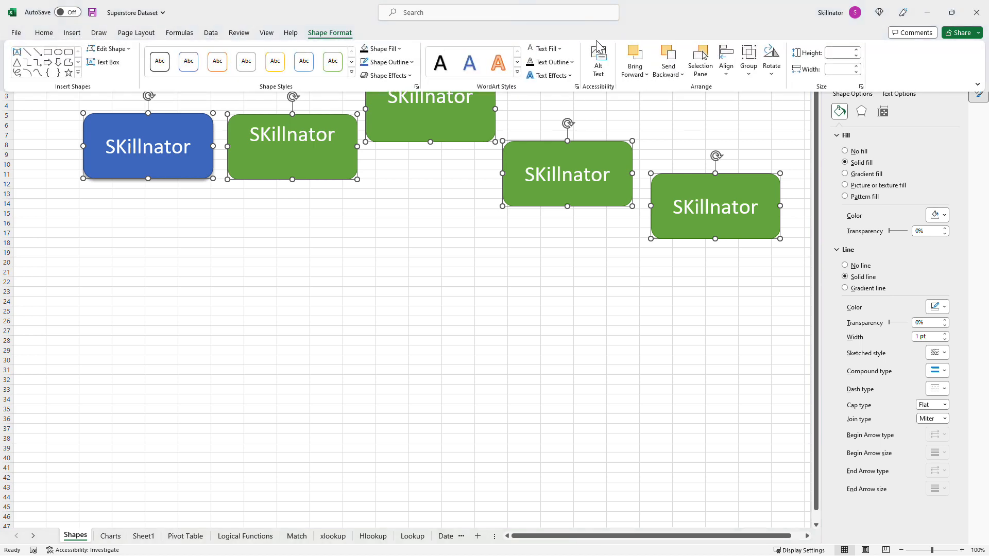
left_click(727, 74)
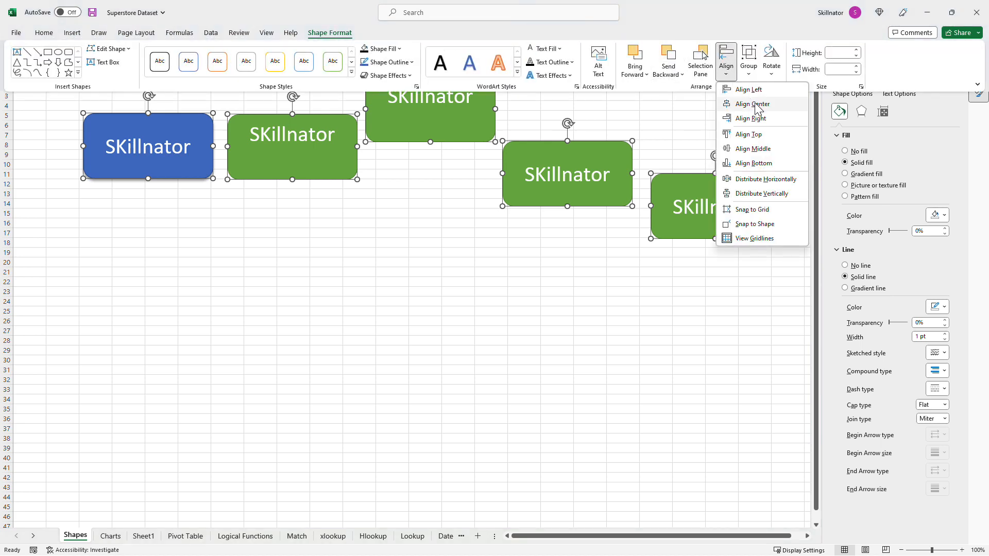
left_click(730, 152)
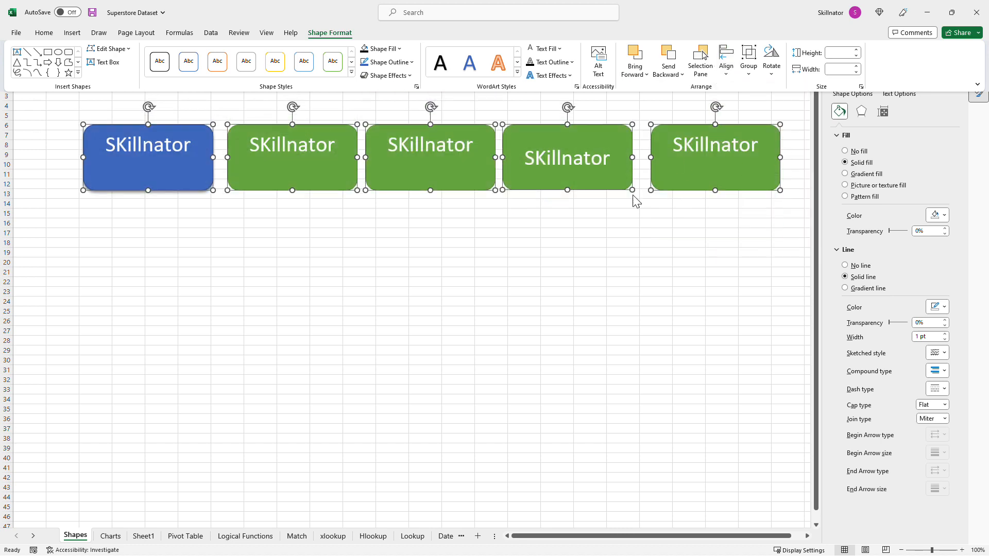
key("ctrl+F1")
left_click(567, 234)
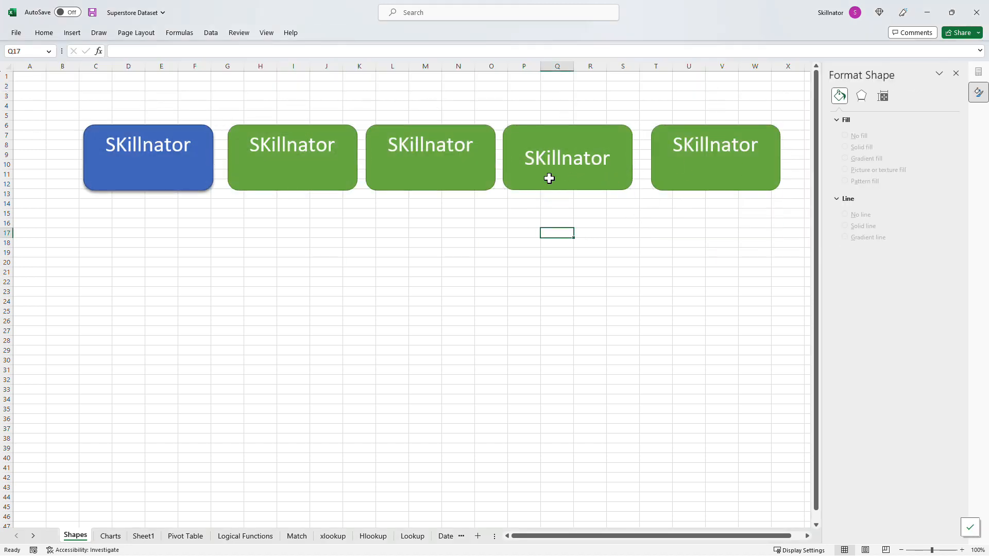
Space the row of five SKillnator rectangles evenly with Distribute Horizontally
left_click(193, 155)
left_click(286, 181, "ctrl")
left_click(446, 180, "ctrl")
left_click(572, 182, "ctrl")
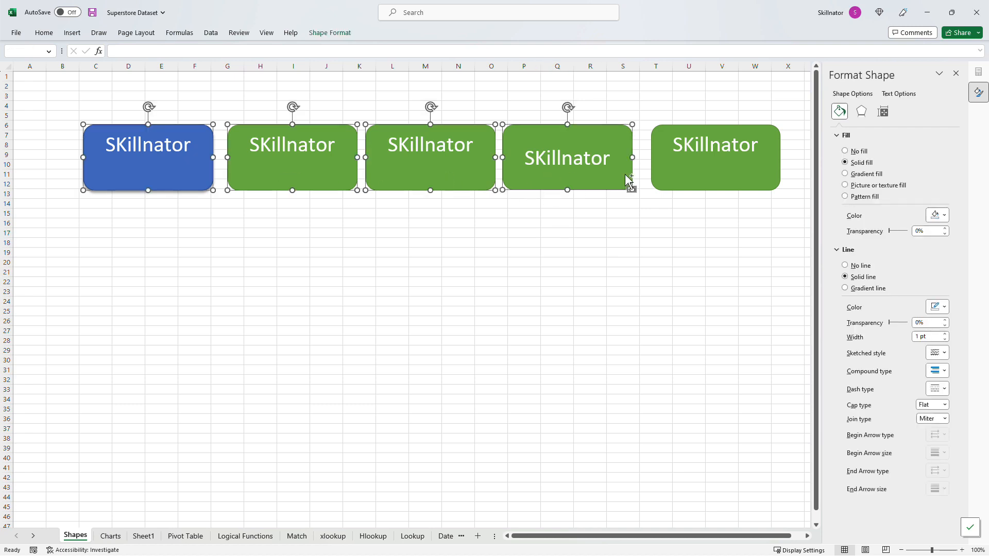
left_click(344, 32)
left_click(727, 67)
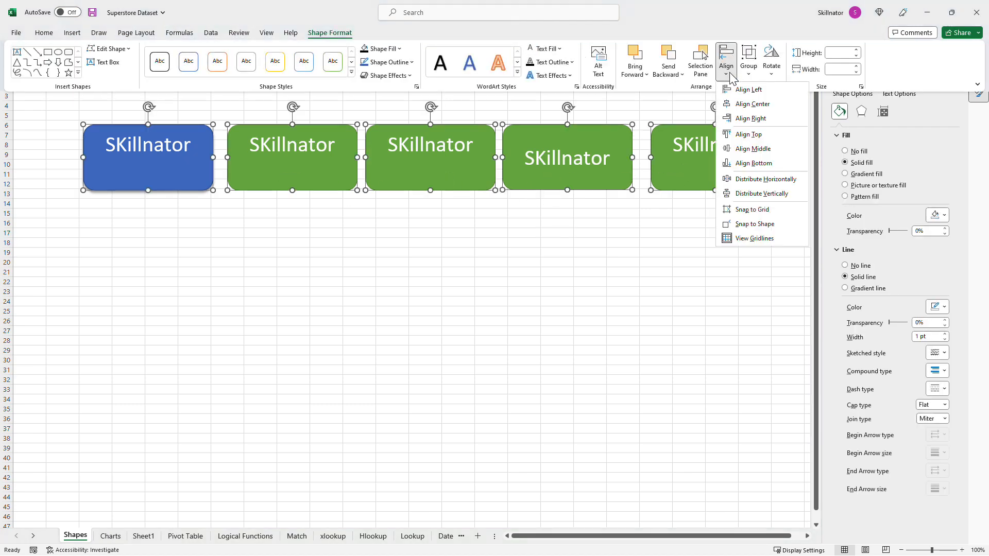
left_click(764, 180)
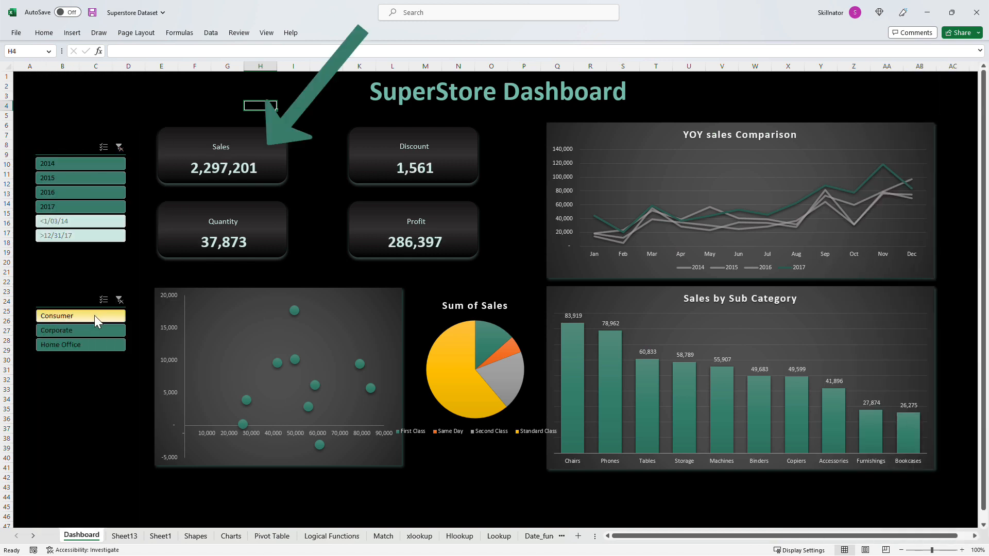
Filter the SuperStore Dashboard by the Consumer segment and by Corporate to view how the Sales card responds
left_click(94, 314)
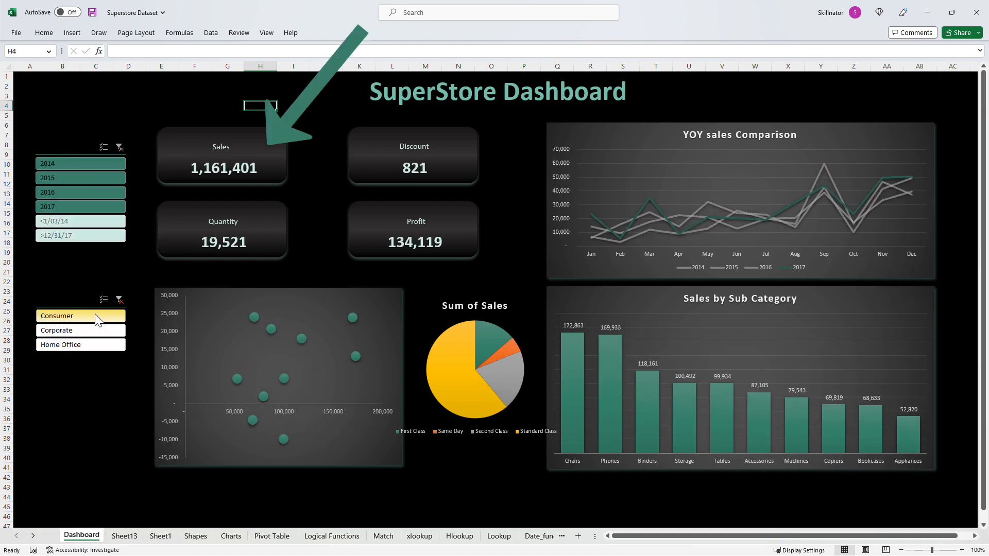
left_click(100, 332)
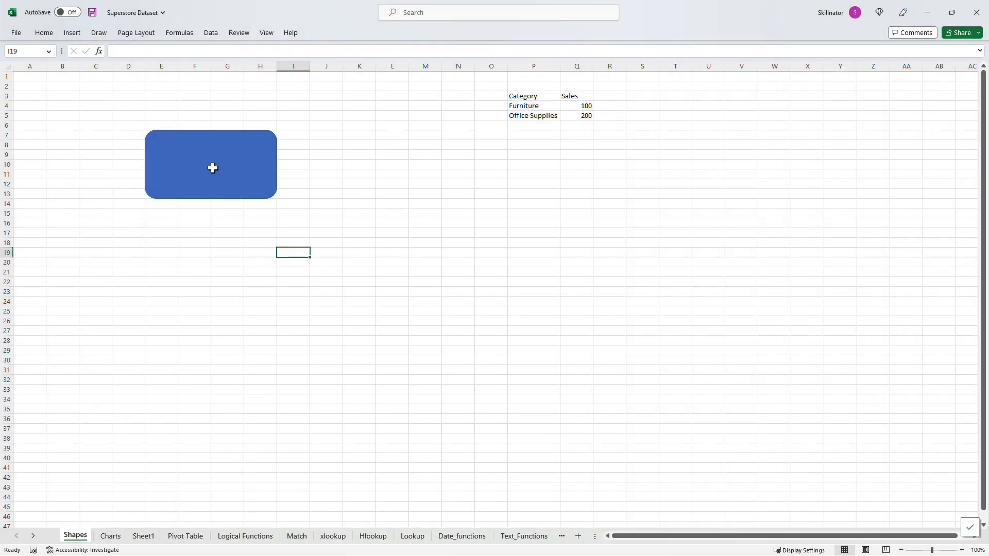
Link the blue rounded rectangle's text to the Furniture sales value with the formula =$Q$4
left_click(211, 168)
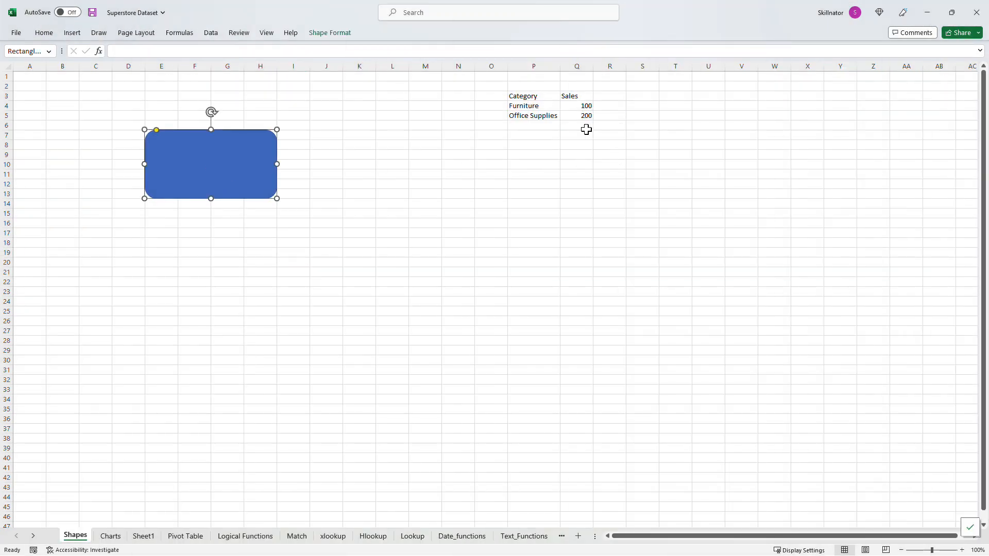
left_click(123, 52)
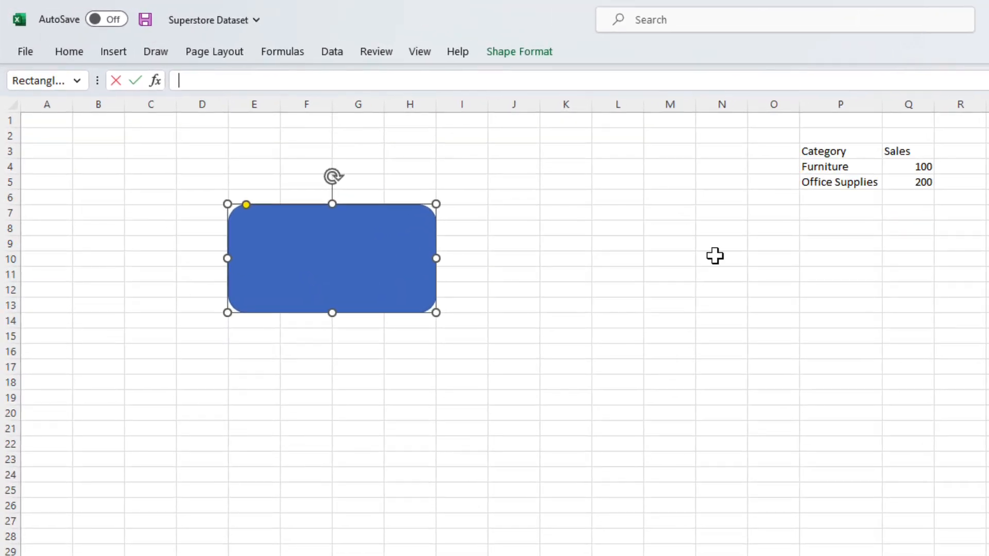
left_click(924, 167)
key("Return")
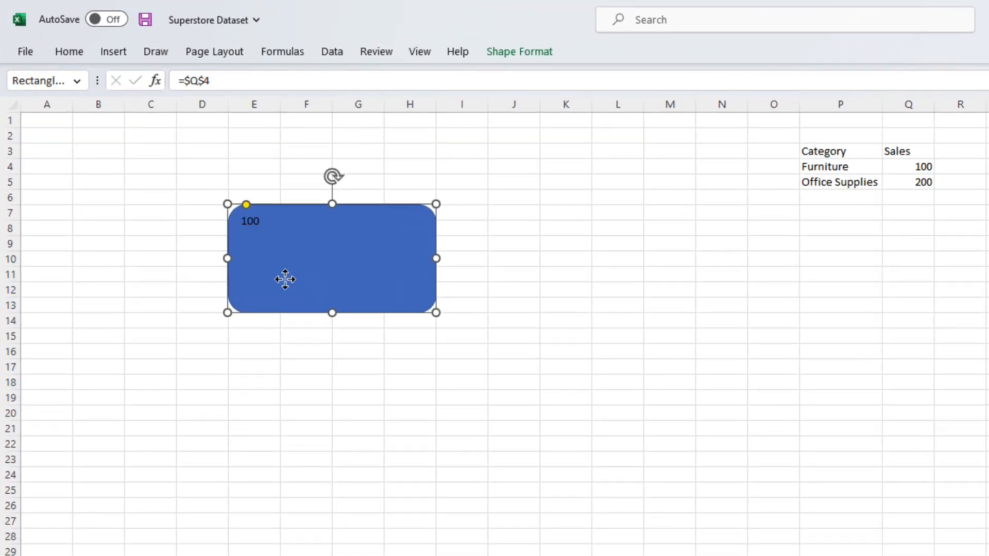
Set the text fill of the linked number in the blue rectangle to white
left_click(505, 53)
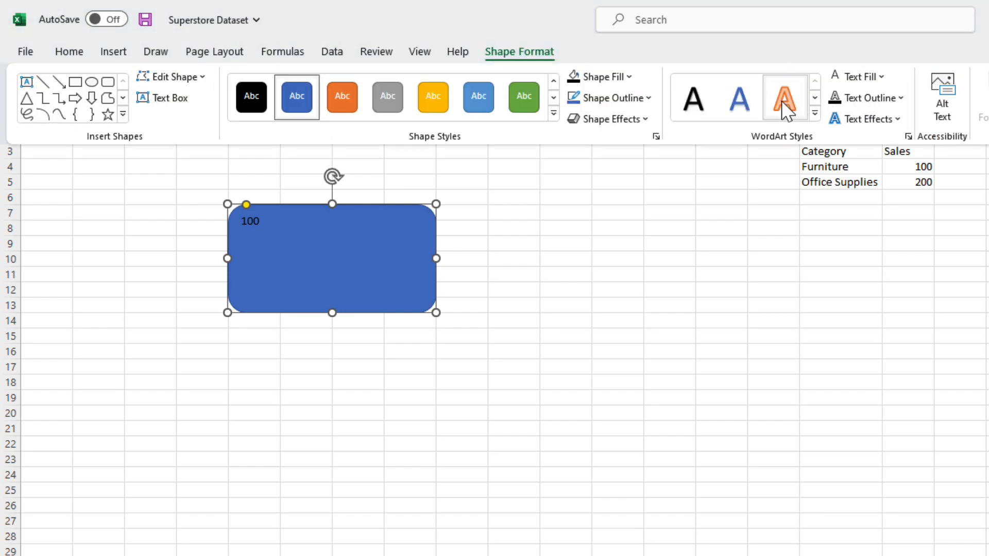
left_click(874, 78)
left_click(834, 143)
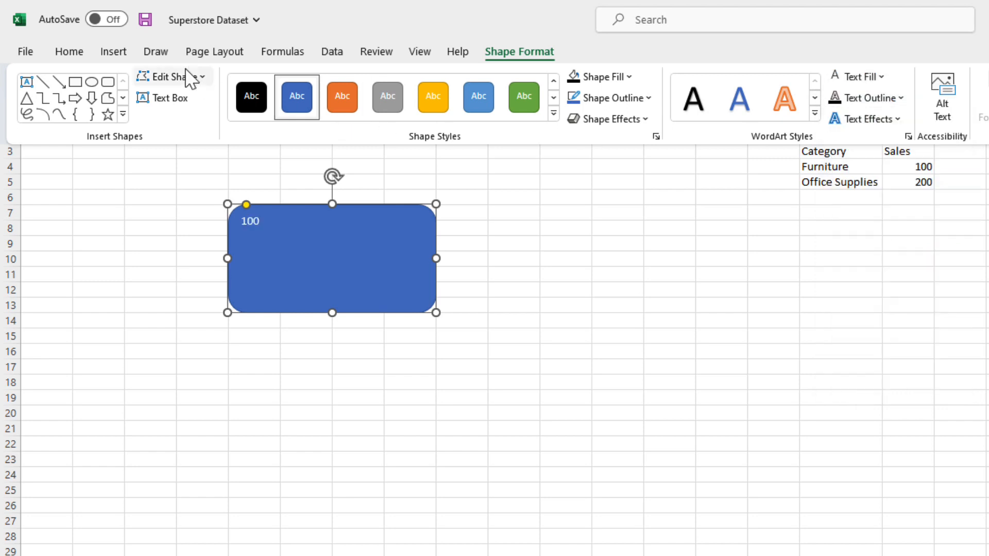
Enlarge the font of the rectangle's linked number by several sizes and center it vertically and horizontally
left_click(66, 52)
left_click(353, 82)
left_click(353, 81)
left_click(354, 81)
left_click(353, 81)
left_click(354, 82)
left_click(353, 81)
left_click(353, 81)
left_click(354, 81)
left_click(423, 82)
left_click(422, 109)
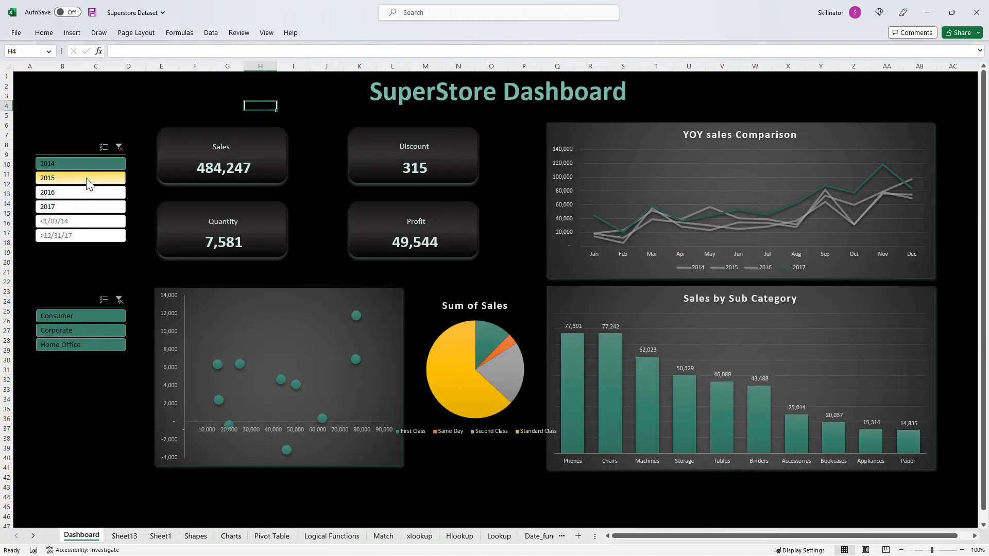
View the dashboard filtered to 2015 and to 2016 with the year slicer, and clear the year filter
left_click(88, 179)
left_click(91, 193)
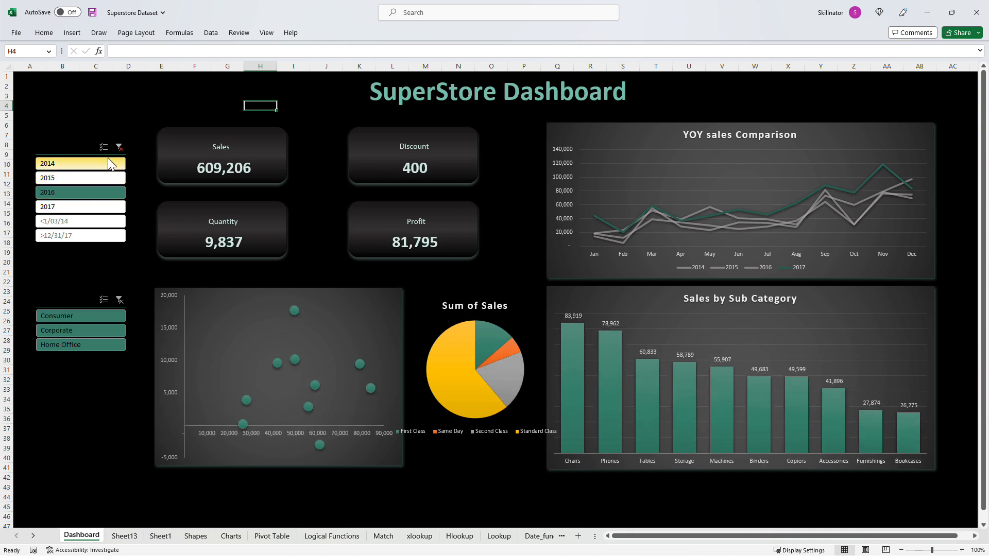
left_click(119, 147)
View the dashboard for the Consumer, Corporate and Home Office segments in turn, and clear the segment filter
left_click(94, 315)
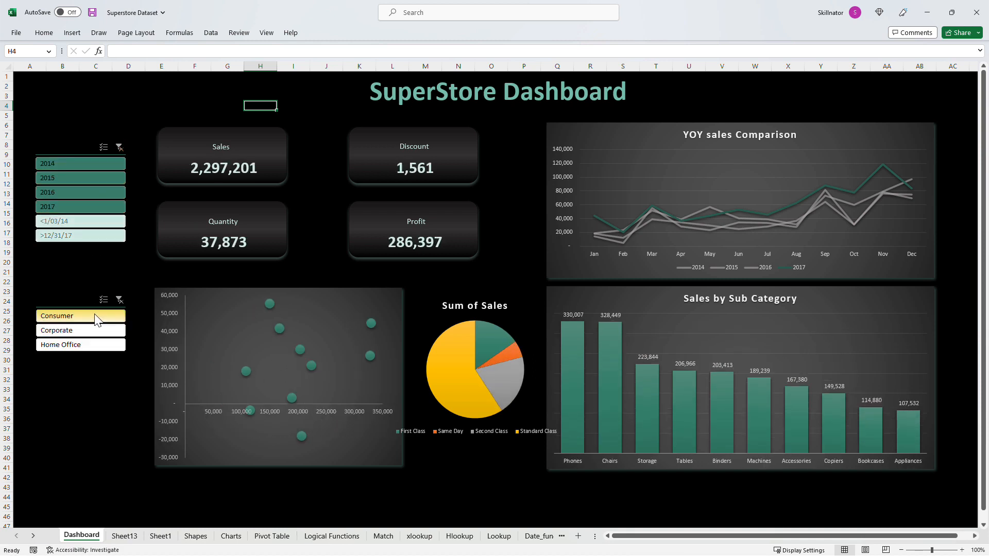
left_click(99, 334)
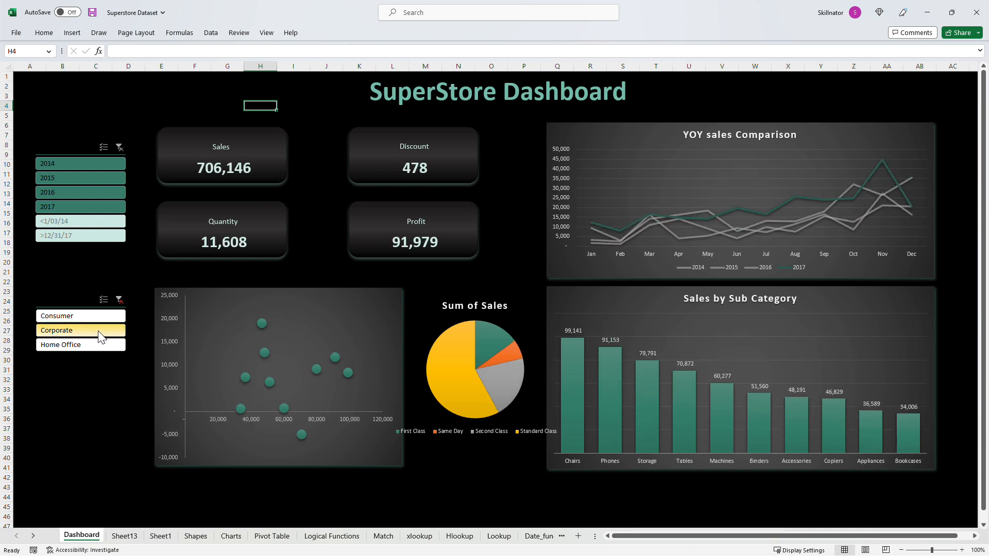
left_click(98, 344)
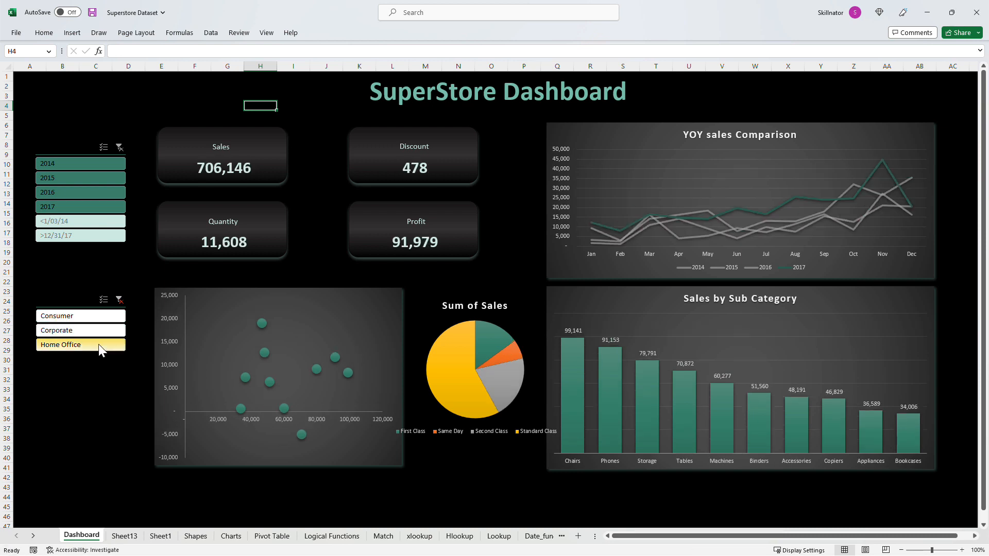
left_click(121, 298)
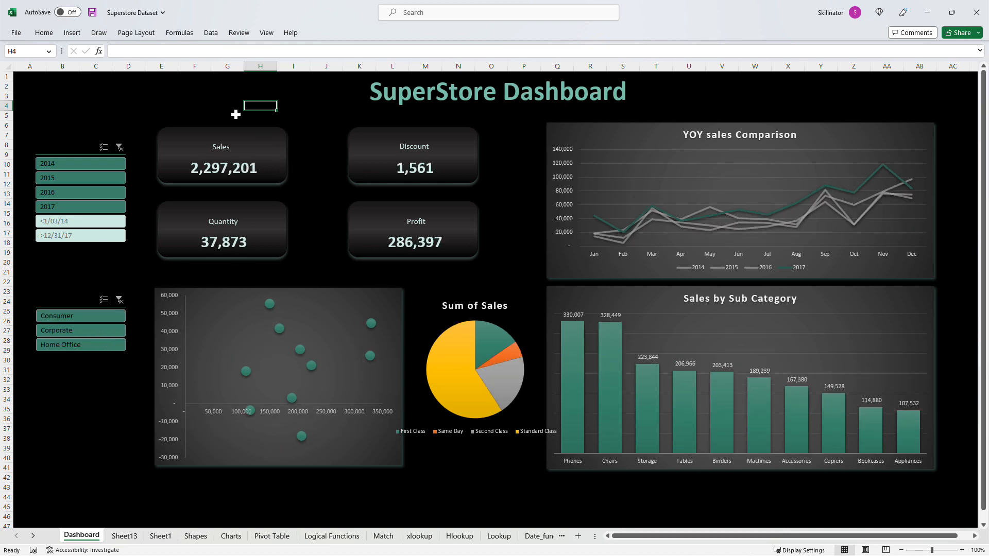
Create a PivotTable in a new worksheet from the full dataset Sheet1!$A$1:$U$9995
key("ctrl+Home")
key("ctrl+shift+Right")
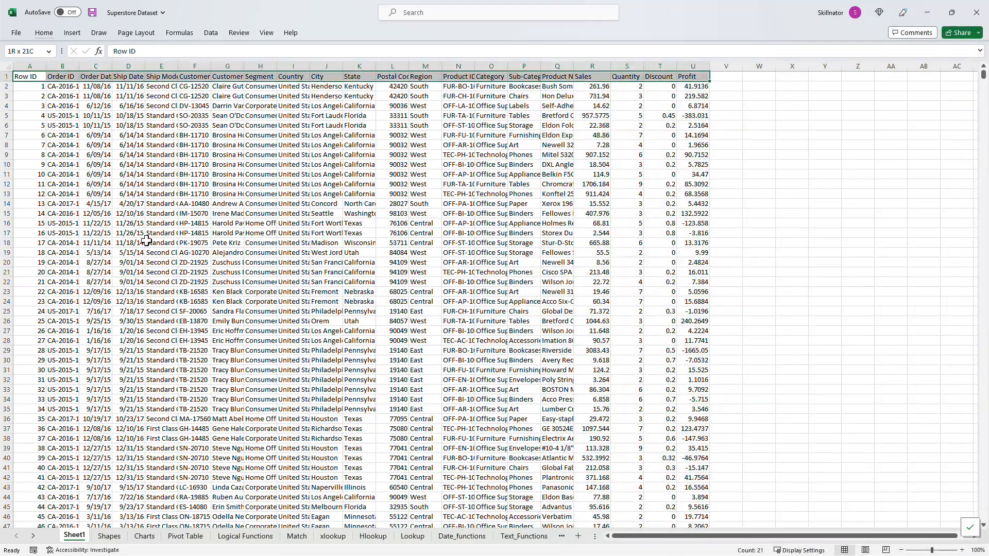
key("ctrl+shift+Down")
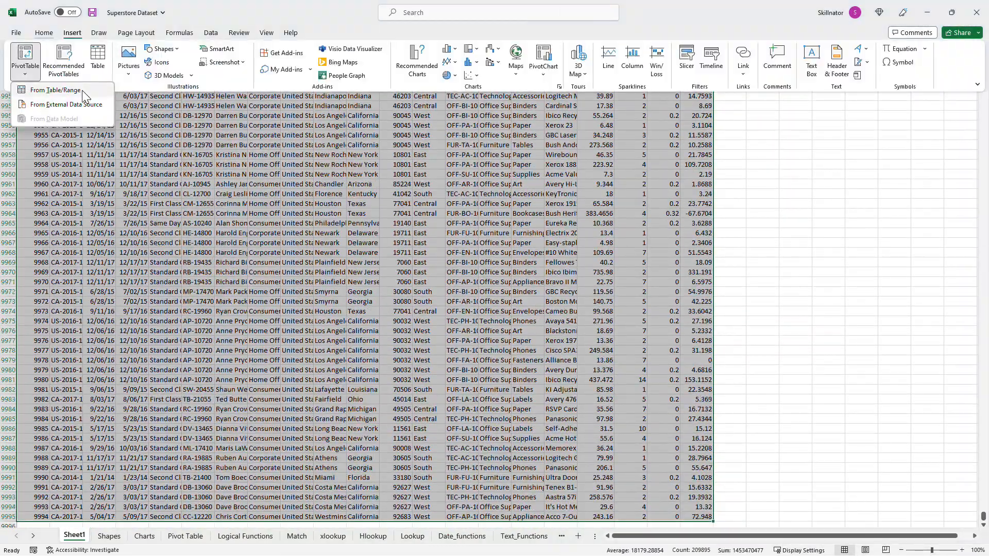
left_click(56, 90)
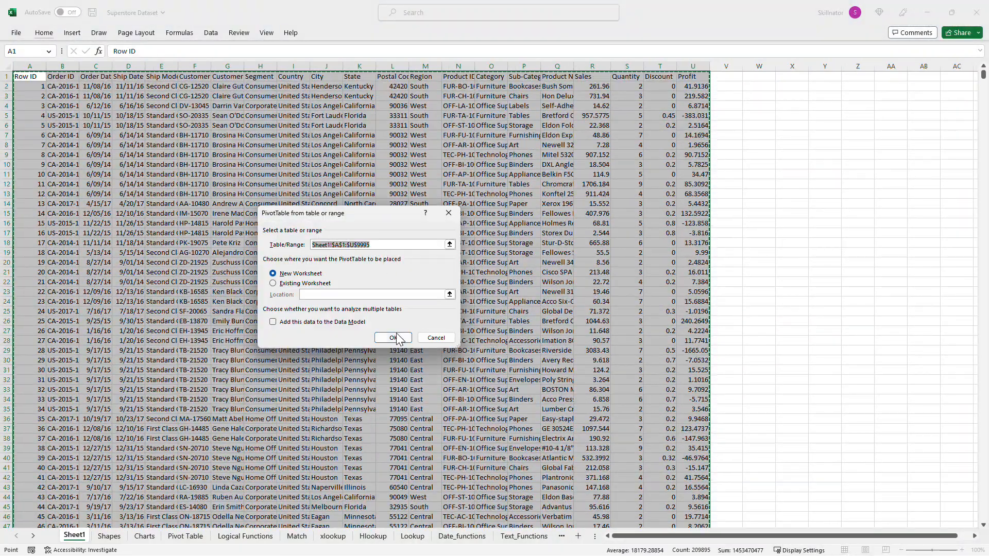
left_click(395, 338)
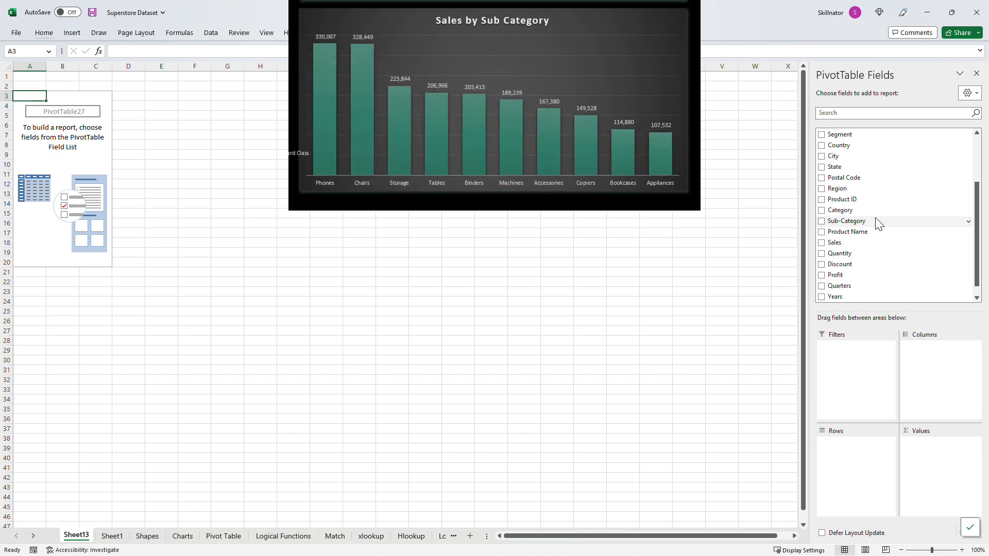
Summarize the sum of Sales by Sub-Category in the new PivotTable and paste a copy of the PivotTable at A25
left_click_drag(874, 230, 872, 456)
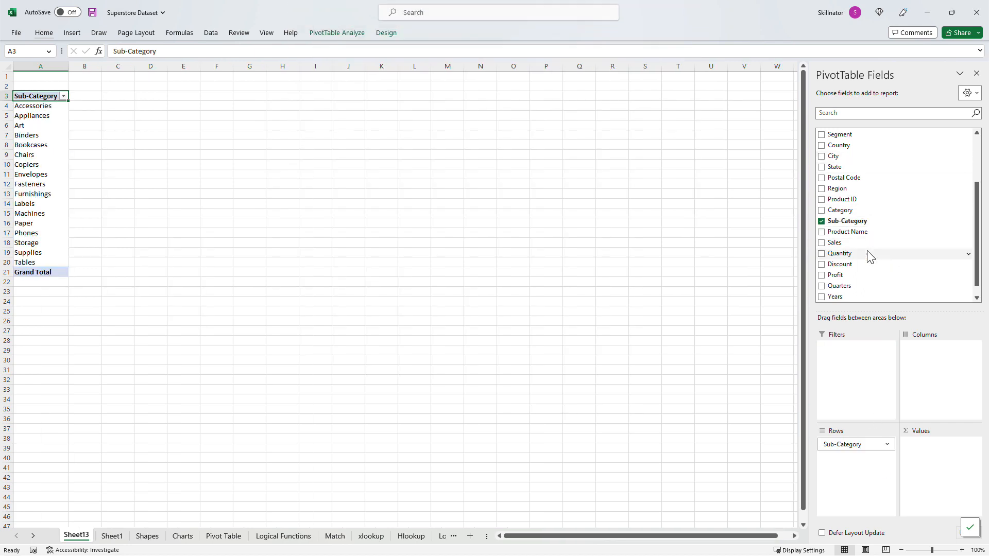
left_click_drag(865, 243, 939, 455)
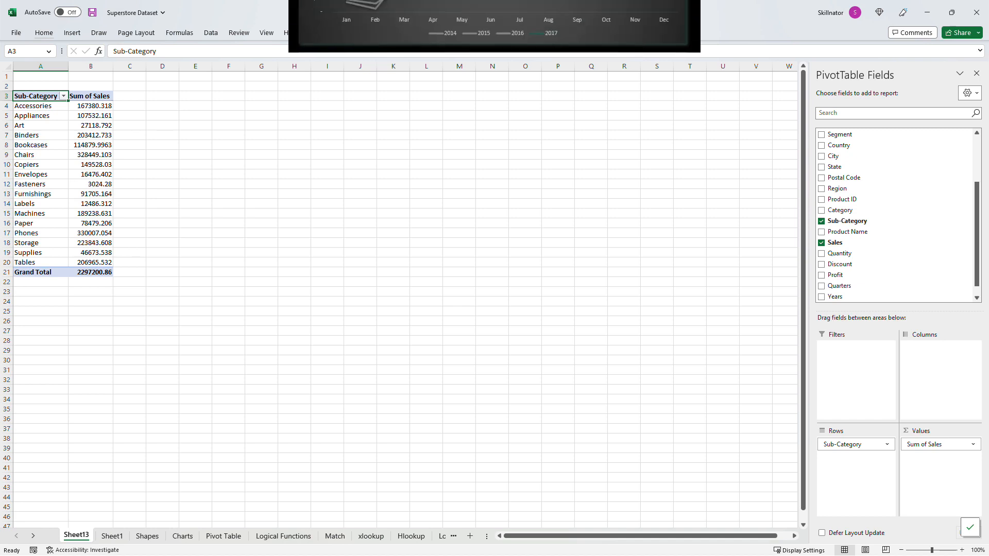
key("ctrl+a")
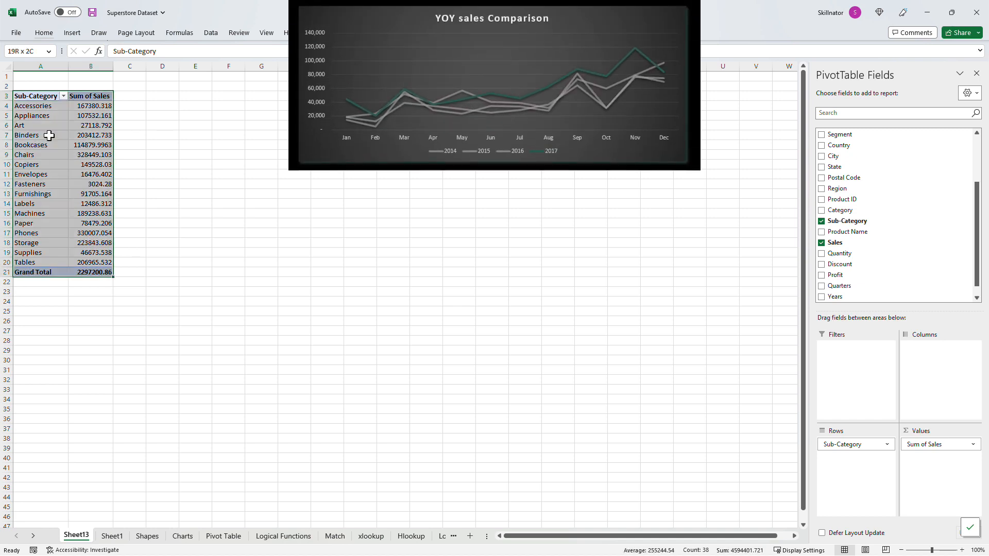
key("ctrl+c")
left_click(45, 311)
key("ctrl+v")
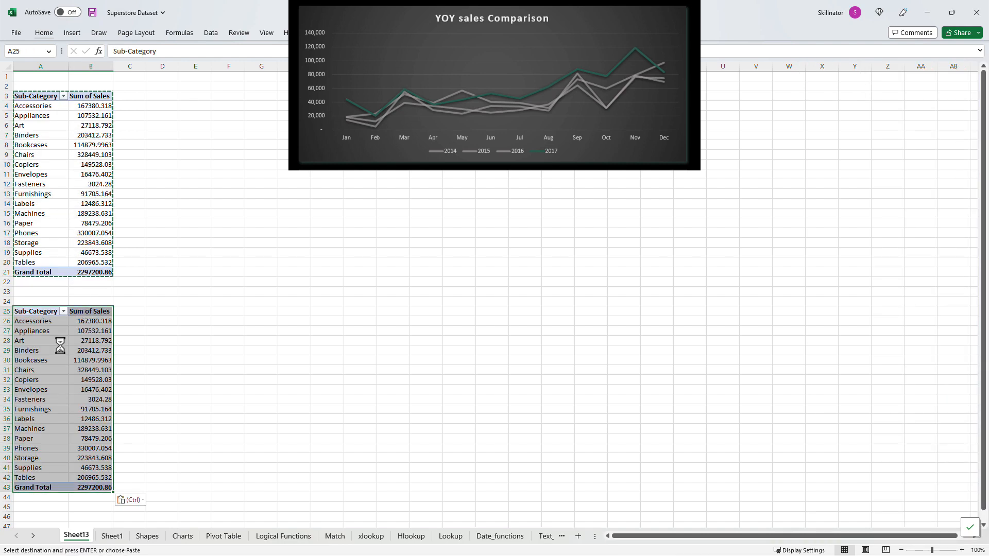
Replace Sub-Category in the PivotTable at A25 with Order Date months as rows and Years and Quarters as columns
left_click(40, 360)
left_click_drag(844, 446, 844, 153)
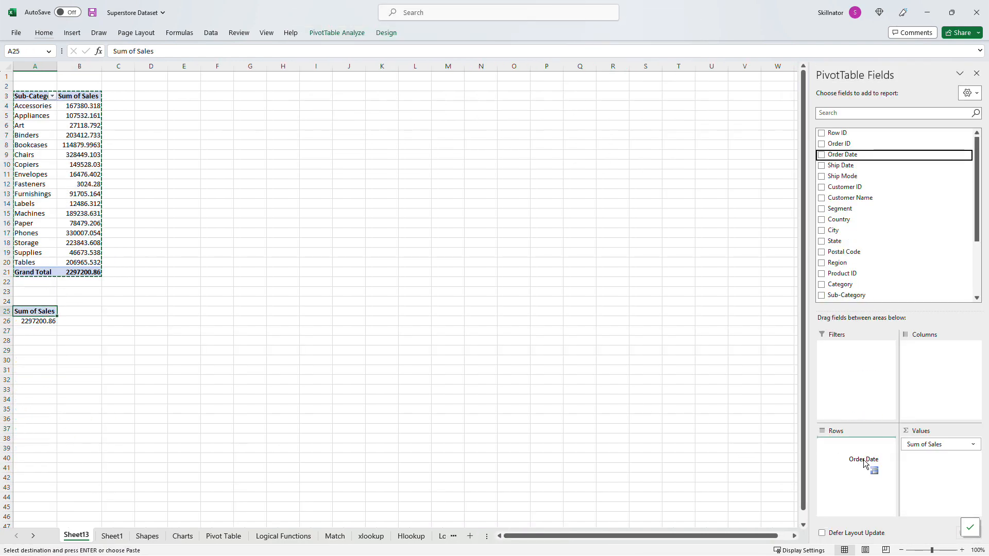
left_click_drag(899, 395, 933, 376)
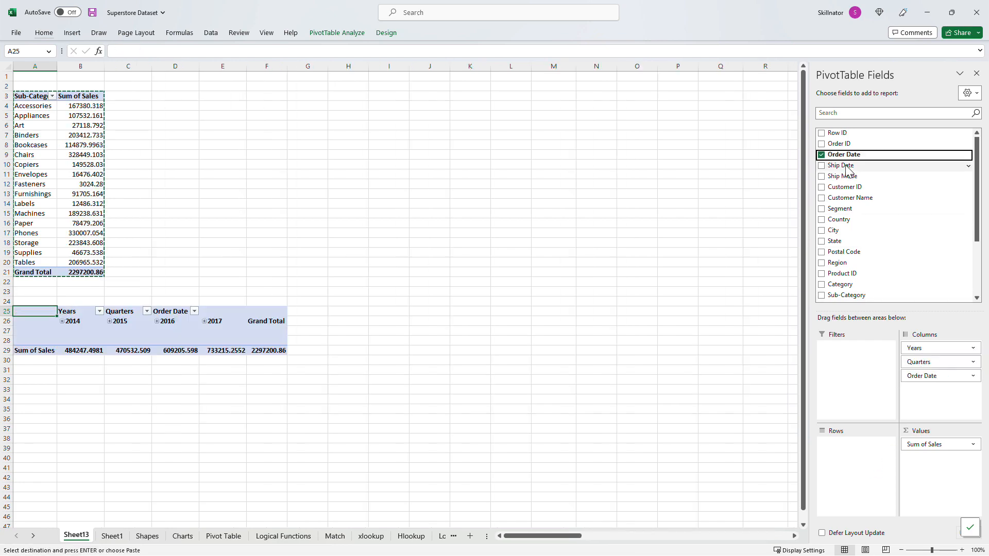
left_click_drag(859, 461, 858, 458)
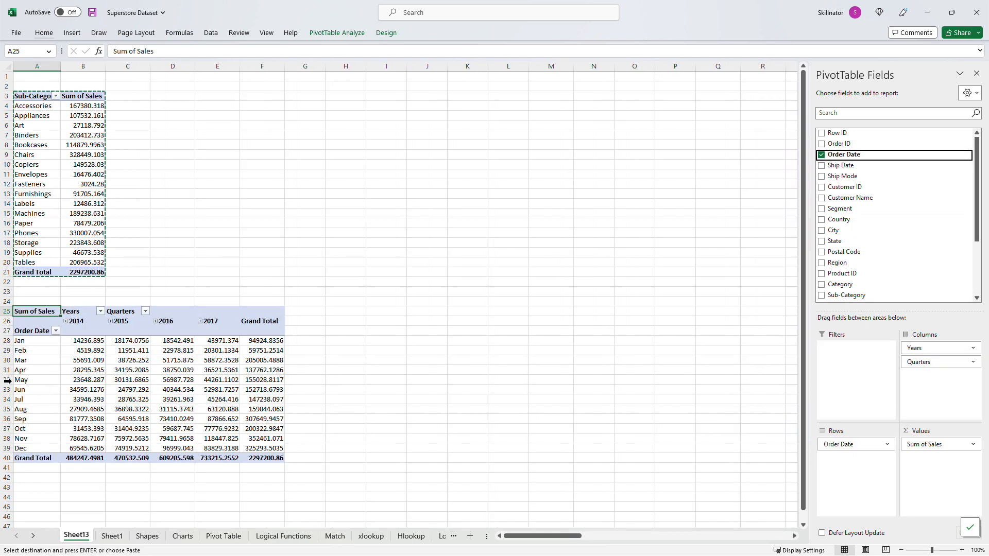
left_click_drag(25, 342, 42, 426)
left_click_drag(85, 323, 223, 332)
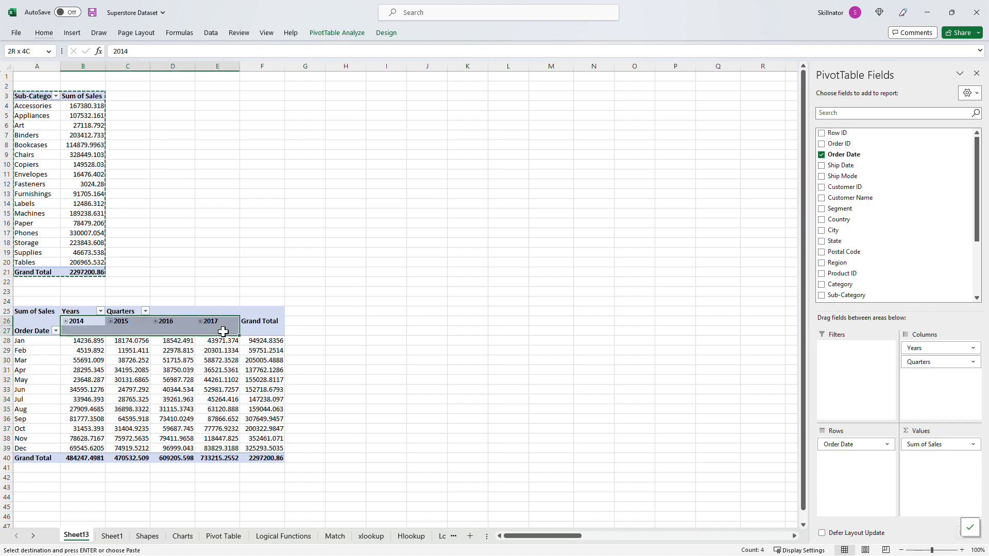
left_click(305, 312)
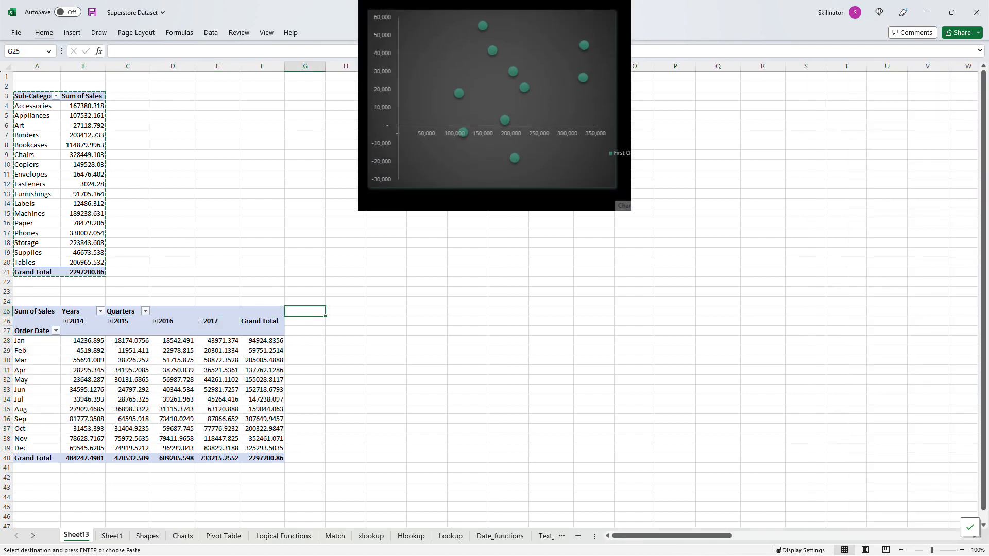
Copy the whole Sub-Category sales PivotTable and paste it at A44, below the monthly sales PivotTable
scroll(45, 210, "down", 2)
left_click(45, 210)
key("ctrl+shift+Right")
key("ctrl+shift+Up")
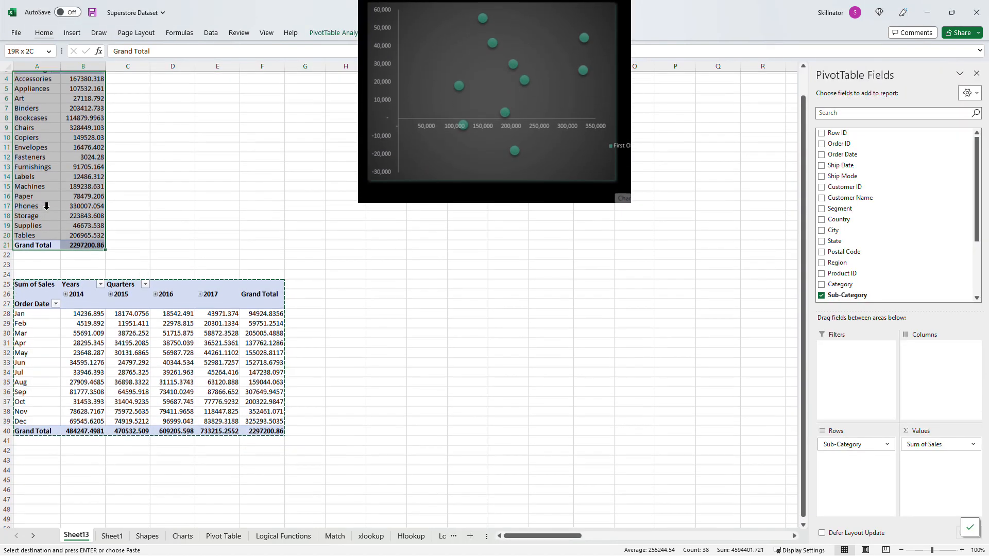
scroll(46, 207, "down", 2)
left_click(47, 420)
key("ctrl+v")
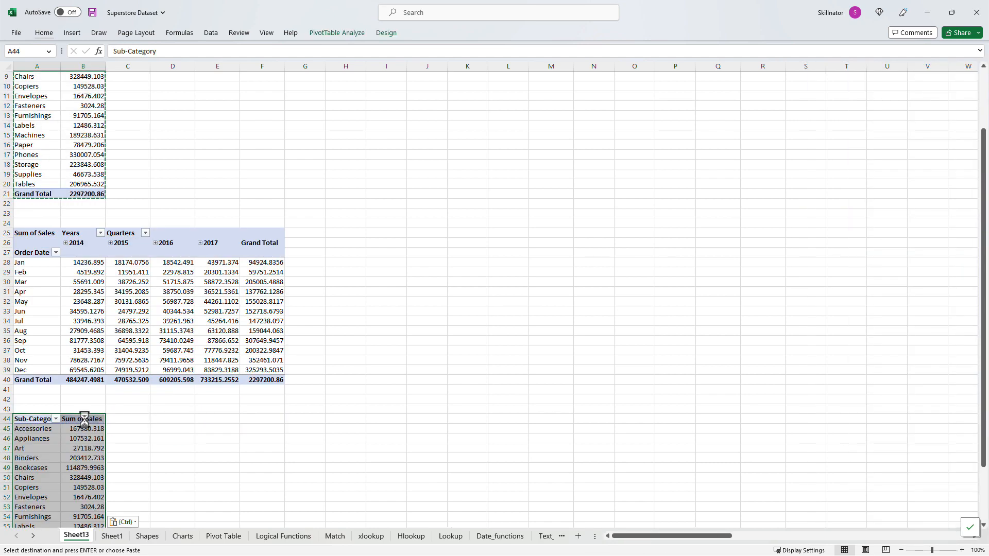
Add the sum of Profit as a second value in the PivotTable at A44
scroll(82, 419, "down", 3)
left_click(101, 391)
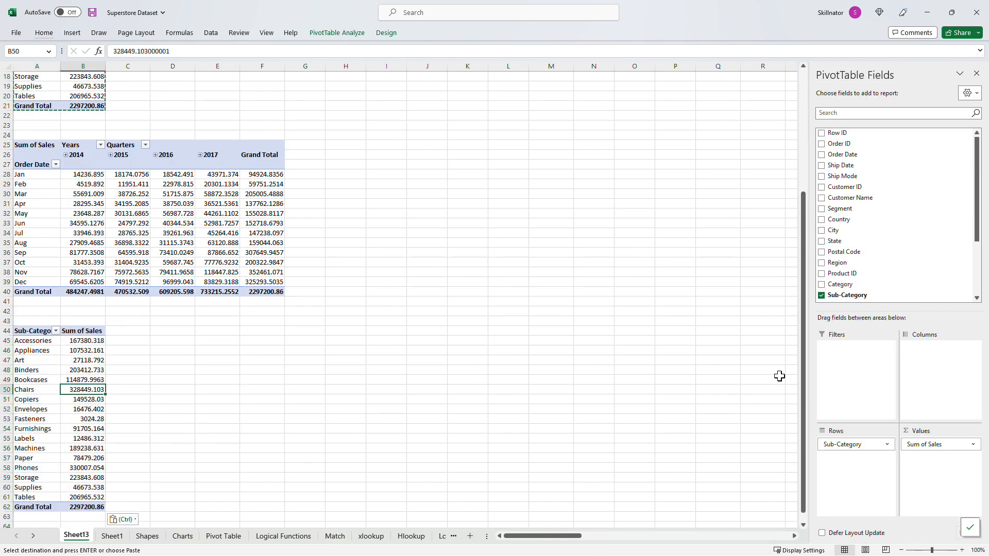
scroll(894, 231, "down", 3)
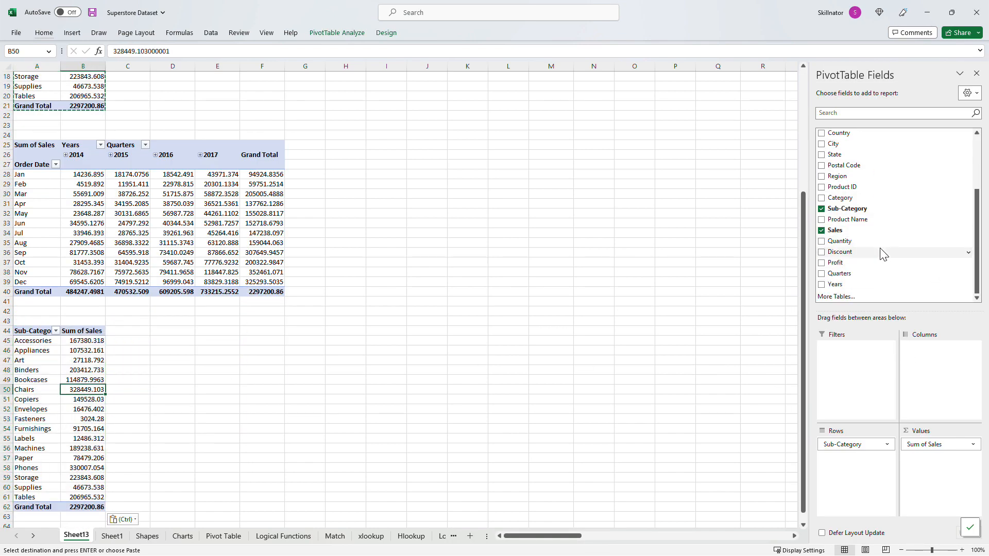
left_click_drag(875, 263, 937, 464)
Paste another copy of the Sub-Category PivotTable at A65 and replace its row field with Ship Mode
left_click(122, 361)
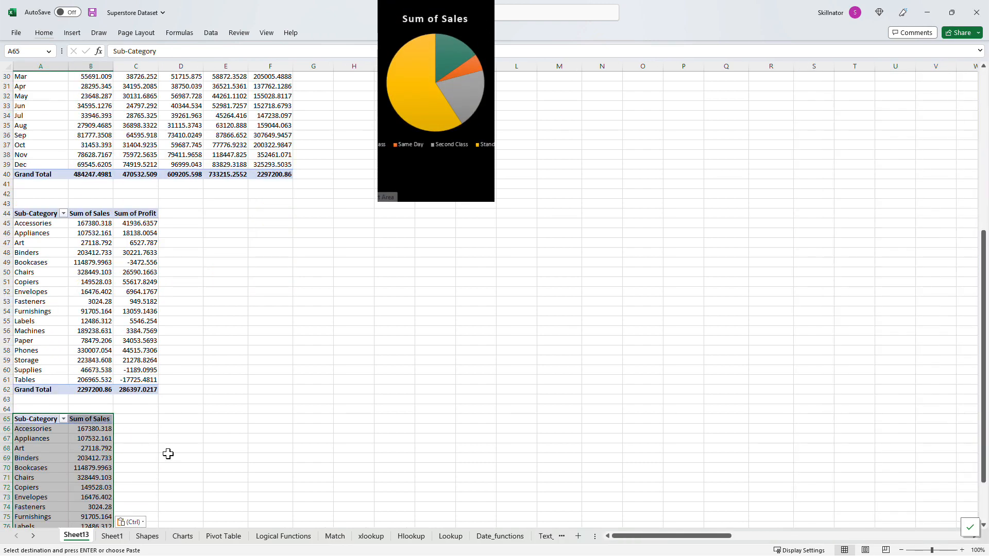
scroll(150, 453, "down", 3)
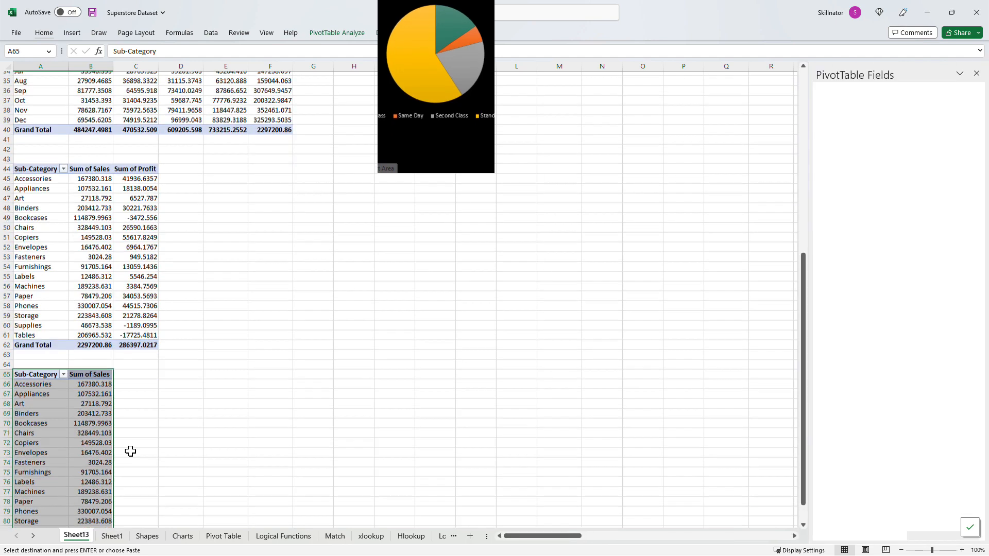
left_click(40, 419)
left_click_drag(882, 444, 876, 242)
left_click_drag(868, 177, 858, 450)
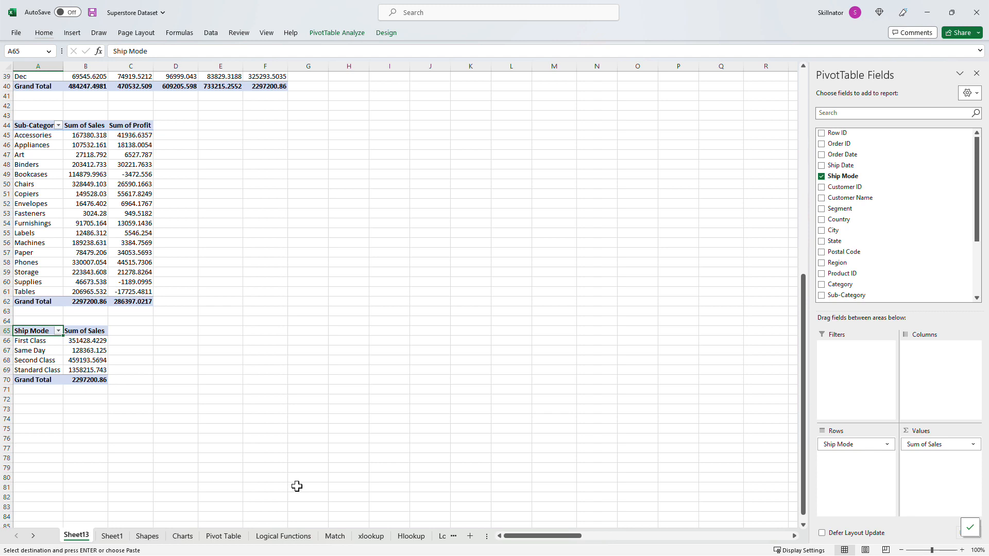
Copy the Ship Mode PivotTable and paste it at A75
left_click(92, 352)
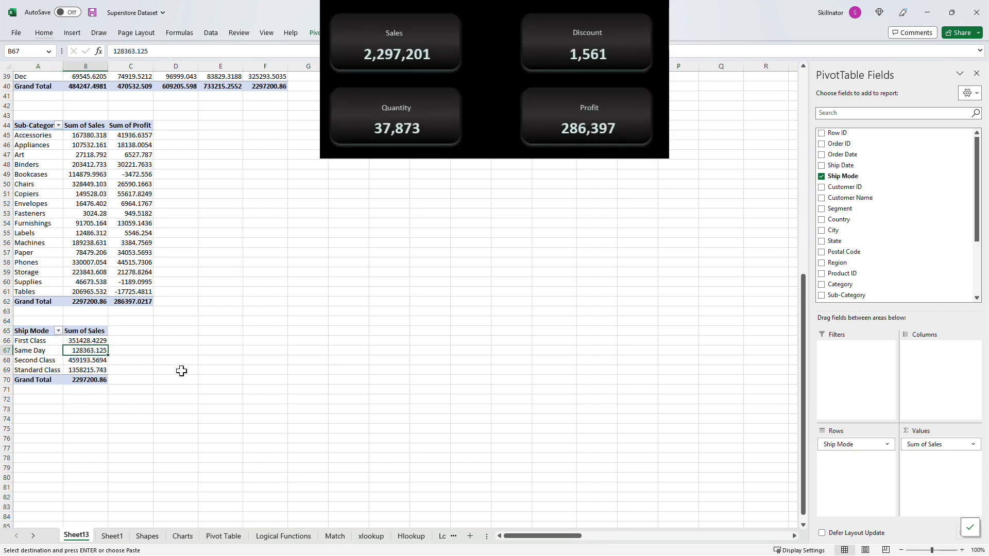
scroll(181, 371, "down", 1)
left_click_drag(31, 350, 85, 302)
key("ctrl+c")
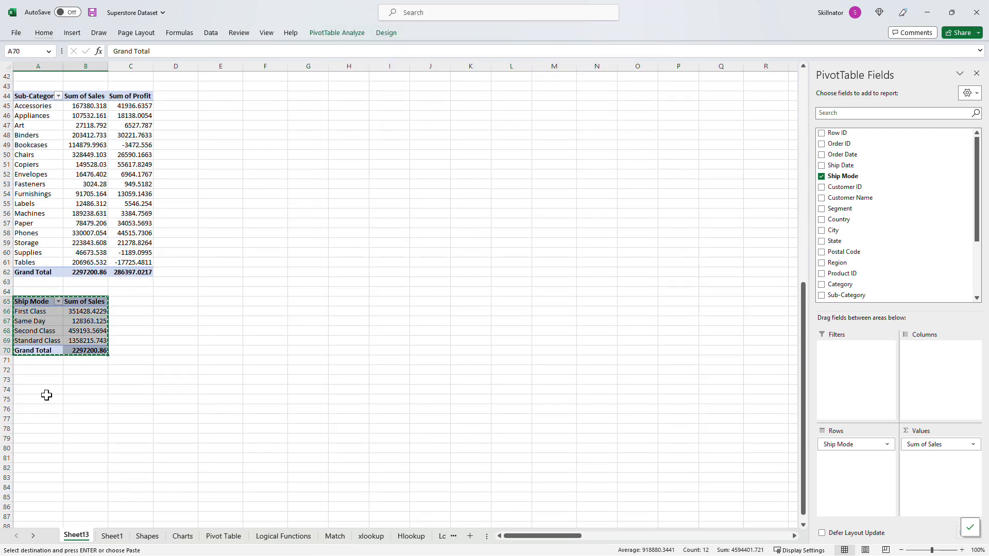
left_click(46, 395)
key("ctrl+v")
Remove Ship Mode from the PivotTable at A75 and add the sums of Quantity, Discount and Profit beside Sales
left_click(81, 416)
left_click_drag(877, 264, 942, 457)
scroll(898, 208, "down", 3)
left_click(869, 252)
left_click_drag(860, 263, 940, 476)
left_click(147, 409)
left_click(147, 311)
key("Escape")
Name the first Sub-Category PivotTable SalesbySubCategory and the monthly sales PivotTable Salesbymonth
scroll(261, 366, "up", 13)
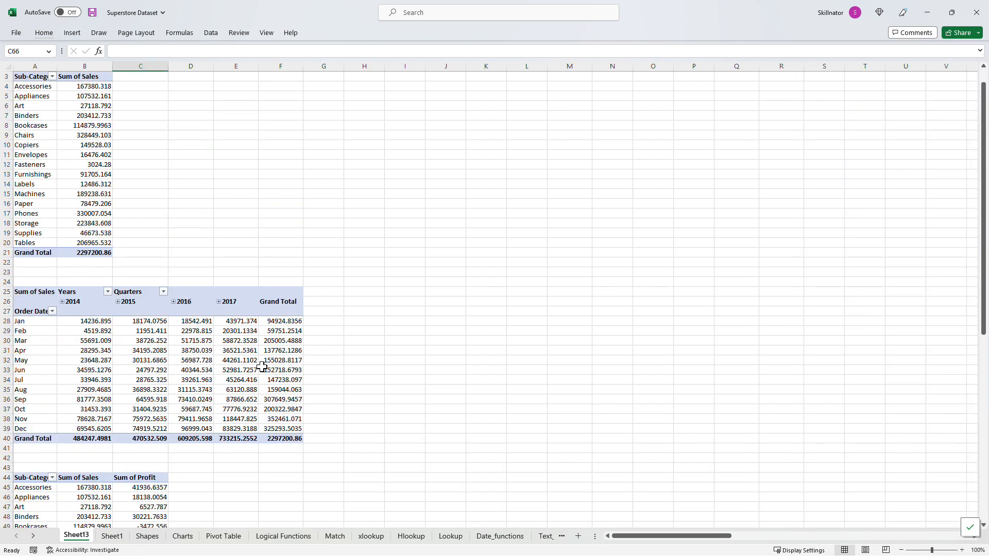
scroll(68, 155, "up", 1)
left_click(78, 135)
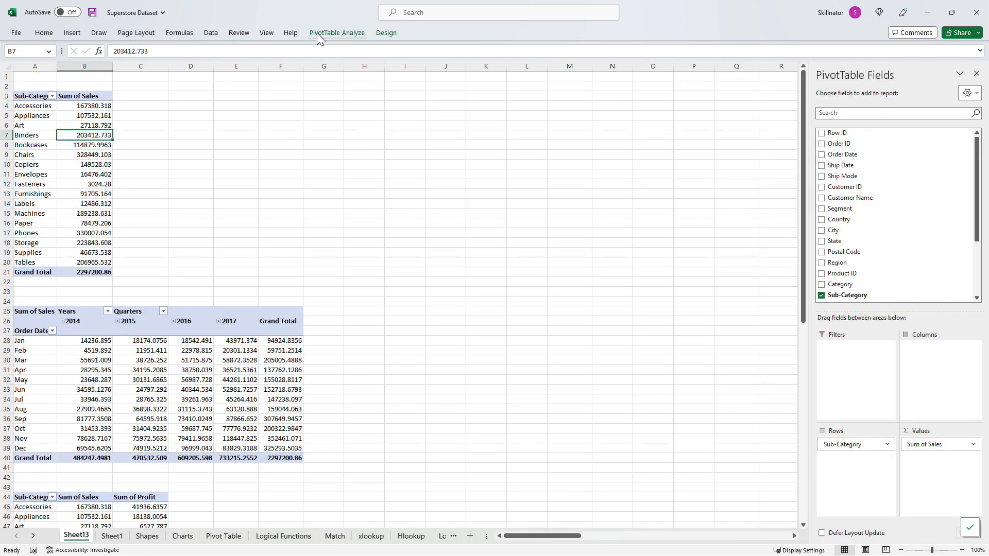
left_click(319, 33)
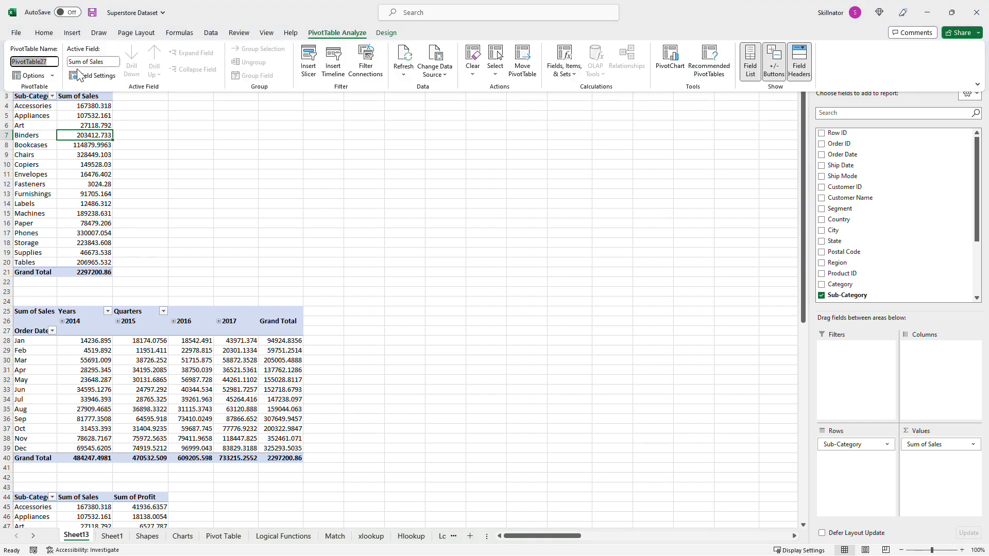
type("SalesbySubCategory")
key("Return")
left_click(136, 389)
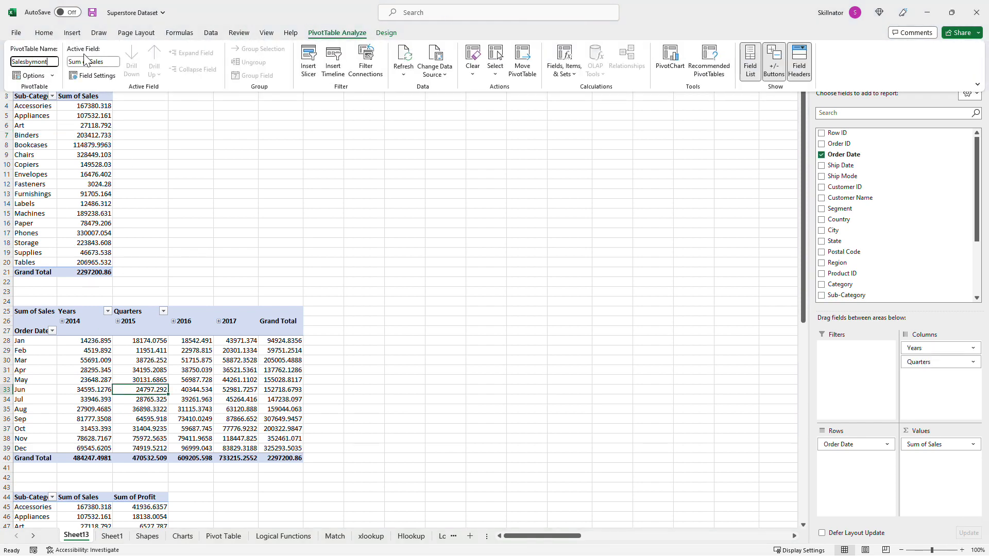
key("Return")
Name the PivotTable with Sales and Profit by Sub-Category Scatter
scroll(172, 258, "down", 4)
left_click(85, 458)
left_click(337, 33)
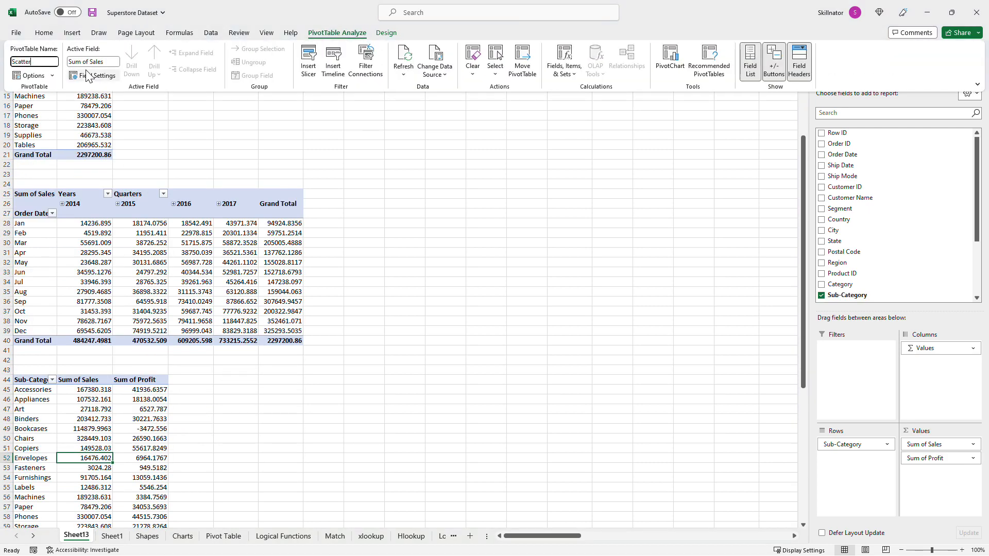
key("Return")
Rename the Ship Mode PivotTable and the PivotTable totalling Sales, Quantity, Discount and Profit
scroll(155, 257, "down", 7)
left_click(84, 370)
left_click(337, 32)
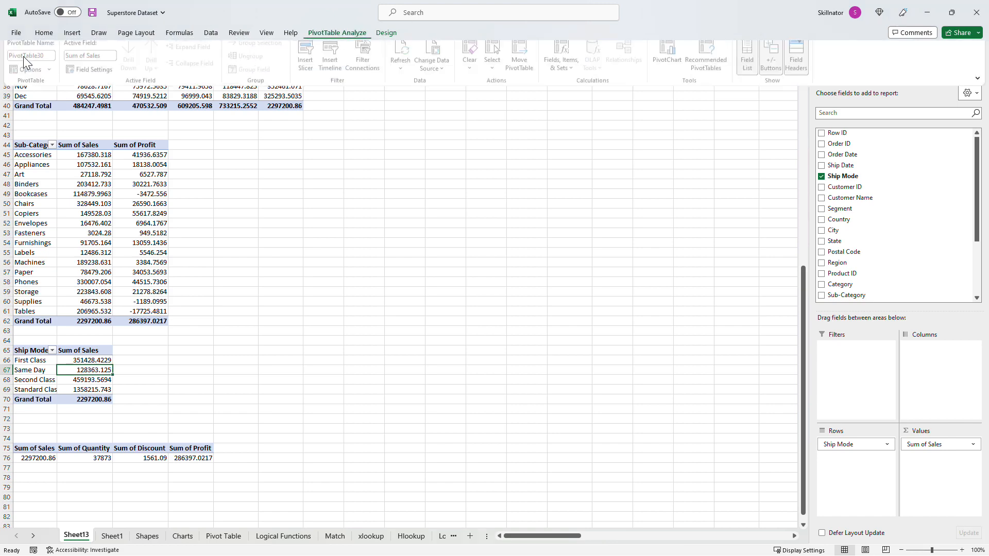
scroll(151, 269, "down", 3)
left_click(85, 370)
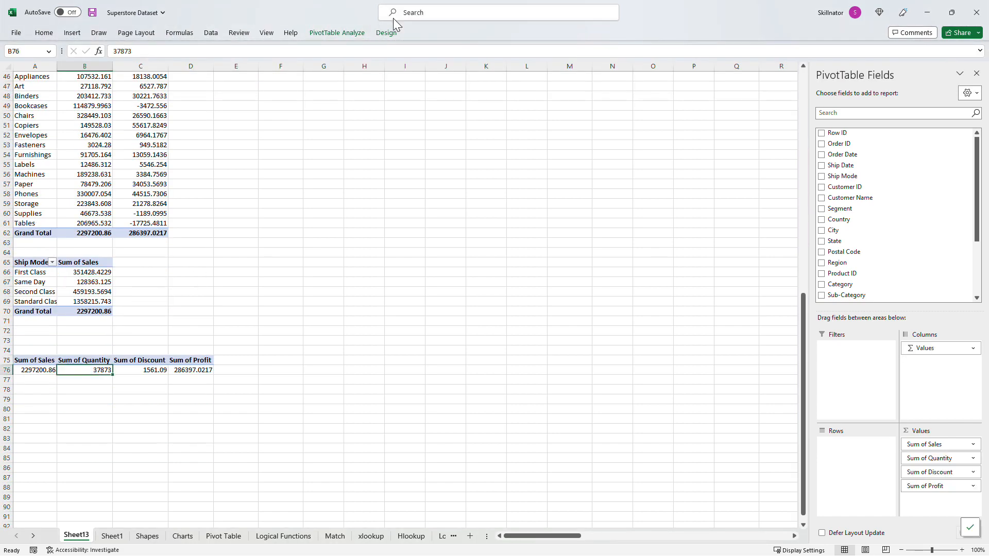
left_click(337, 32)
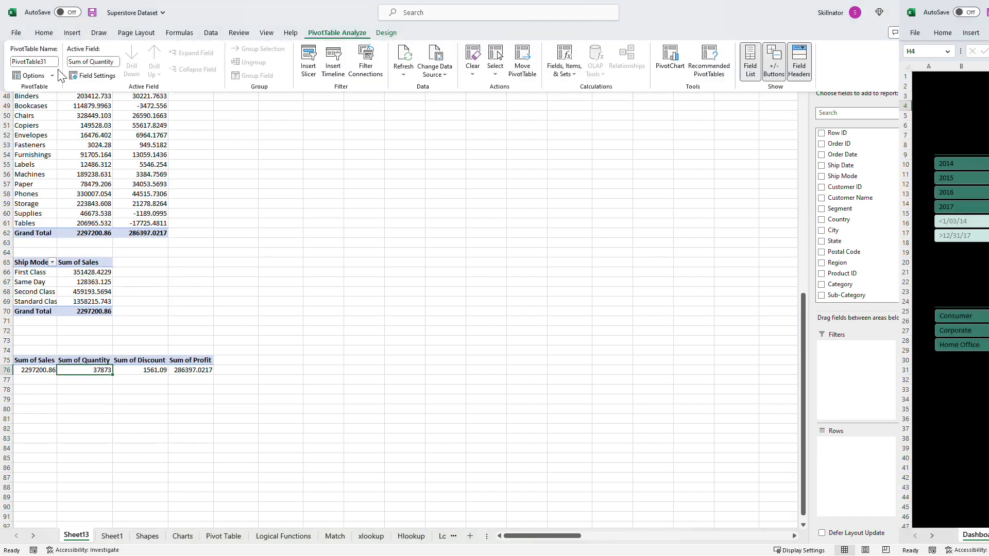
left_click(53, 61)
type("Sh")
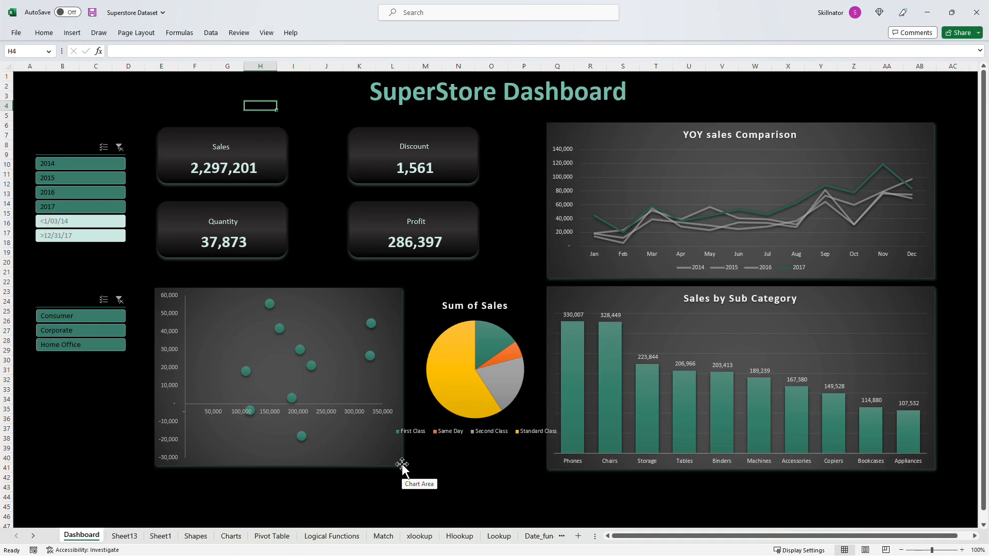
View the finished dashboard filtered to 2014, 2015 and 2016 in turn, and to the Consumer segment
left_click(85, 166)
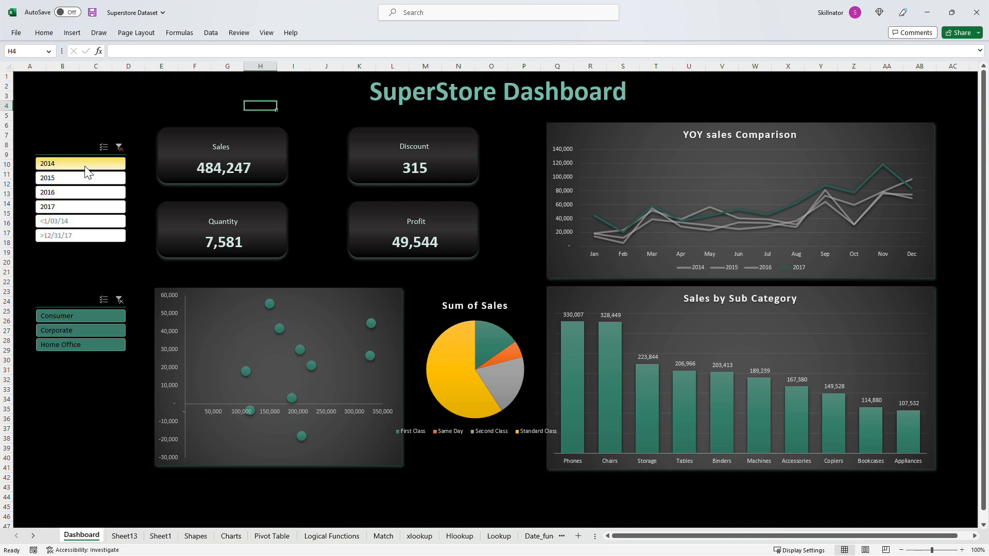
left_click(87, 178)
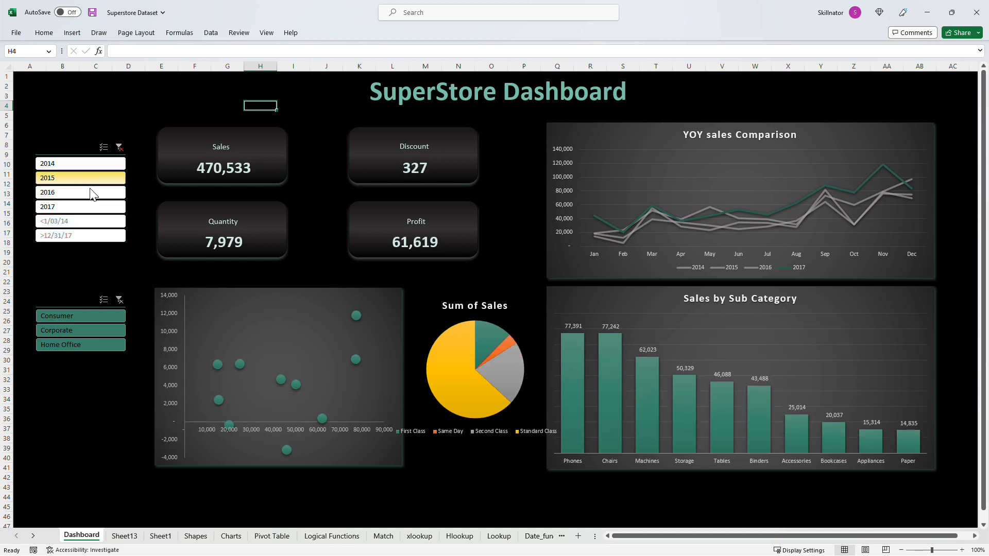
left_click(90, 190)
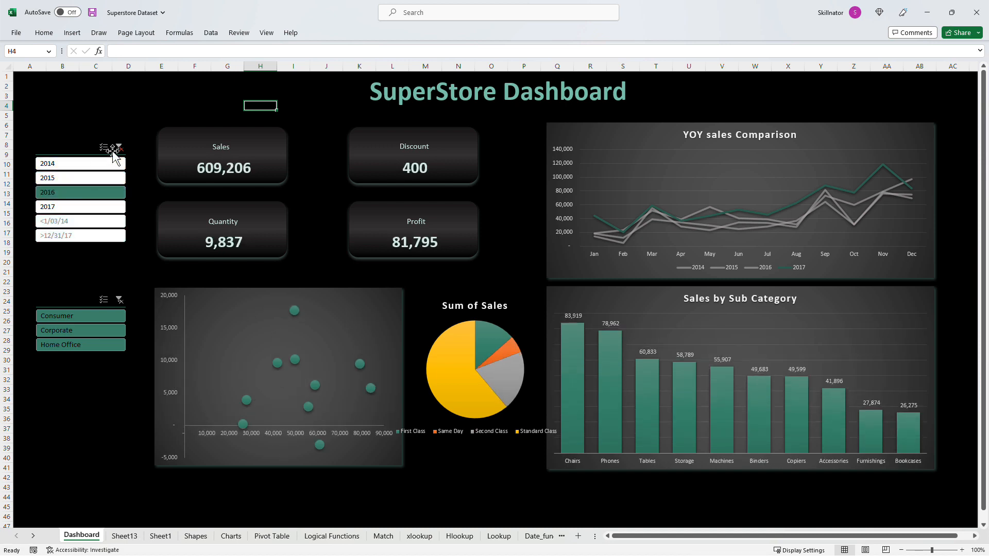
left_click(94, 316)
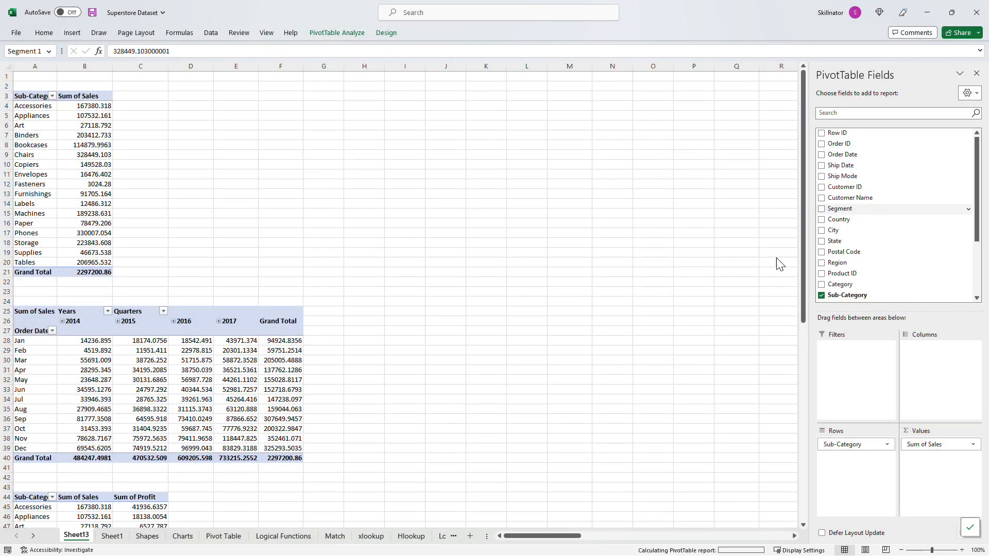
Place a Segment slicer beside the Sub-Category sales PivotTable on Sheet13 and add a Years slicer for the same PivotTable
left_click_drag(415, 241, 330, 128)
left_click(85, 166)
scroll(881, 209, "down", 3)
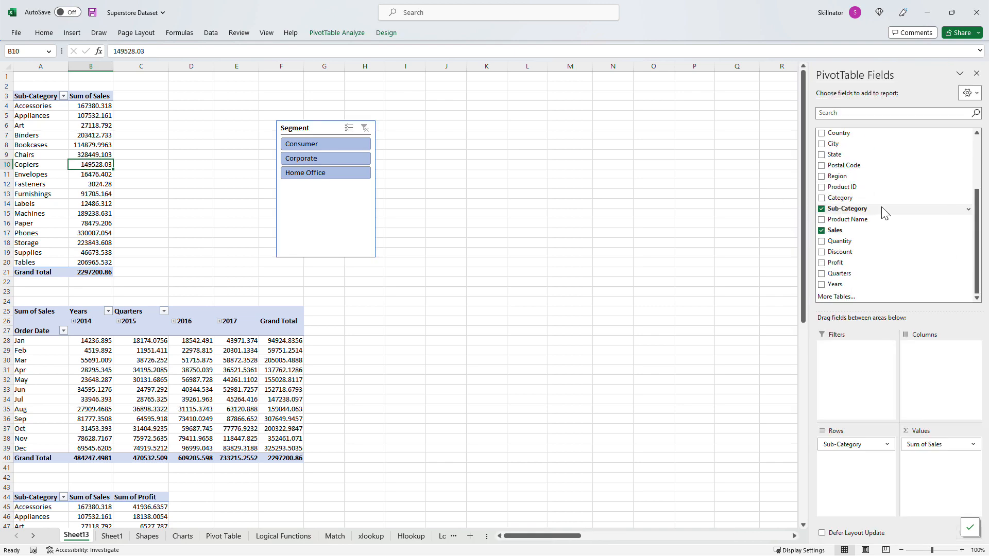
right_click(852, 284)
left_click(793, 339)
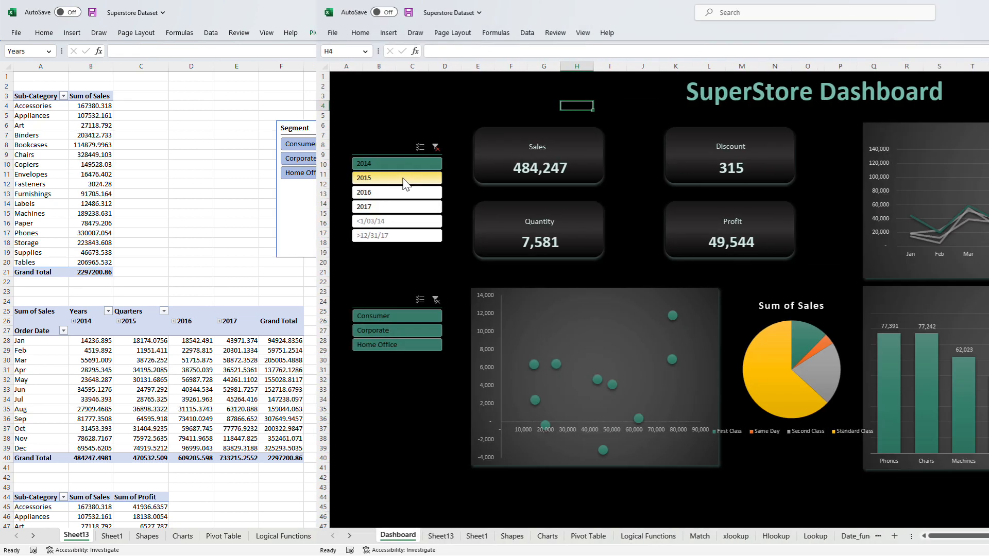
Check how the dashboard responds to selecting 2015 and 2016 in its year slicer
left_click(82, 177)
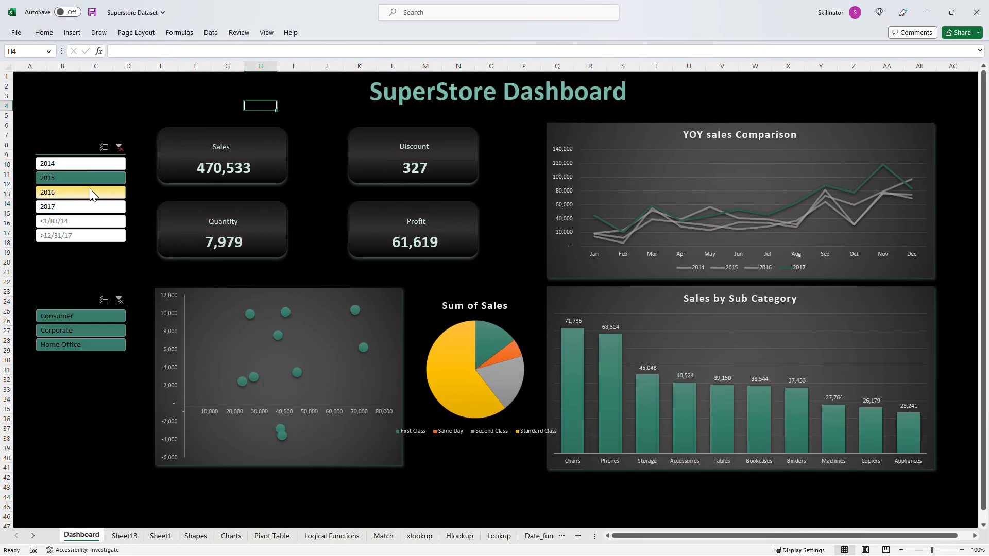
left_click(91, 193)
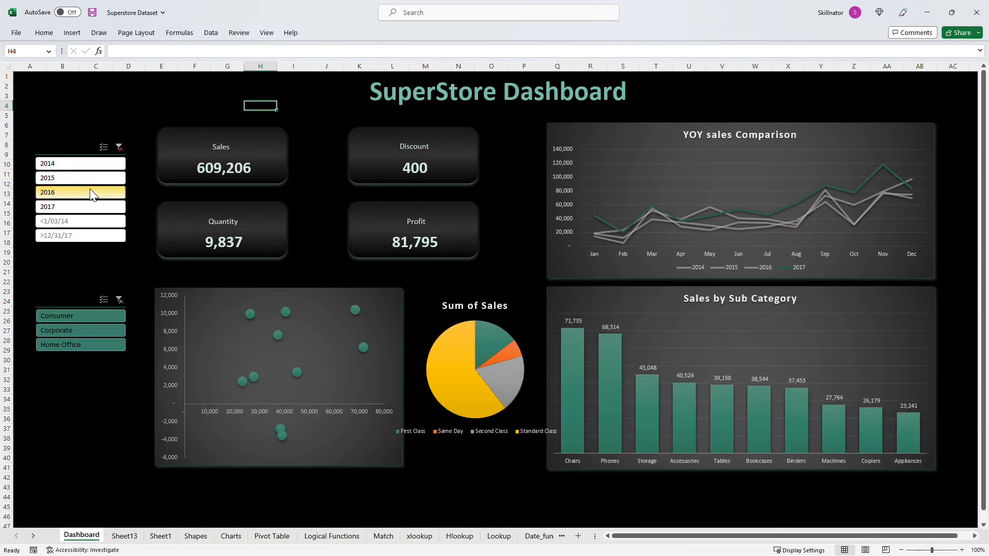
Check how the dashboard responds to selecting the Consumer and Corporate segments
left_click(94, 316)
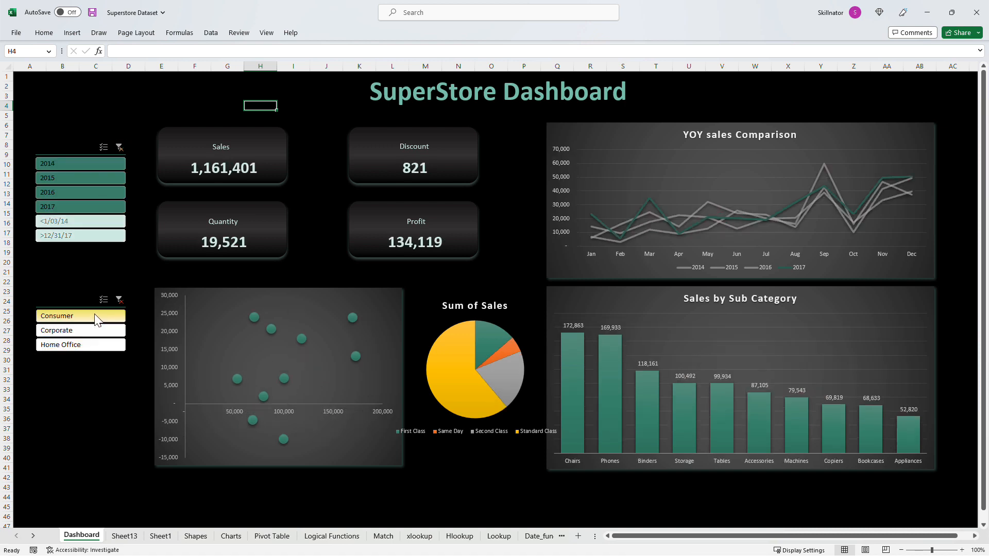
left_click(101, 331)
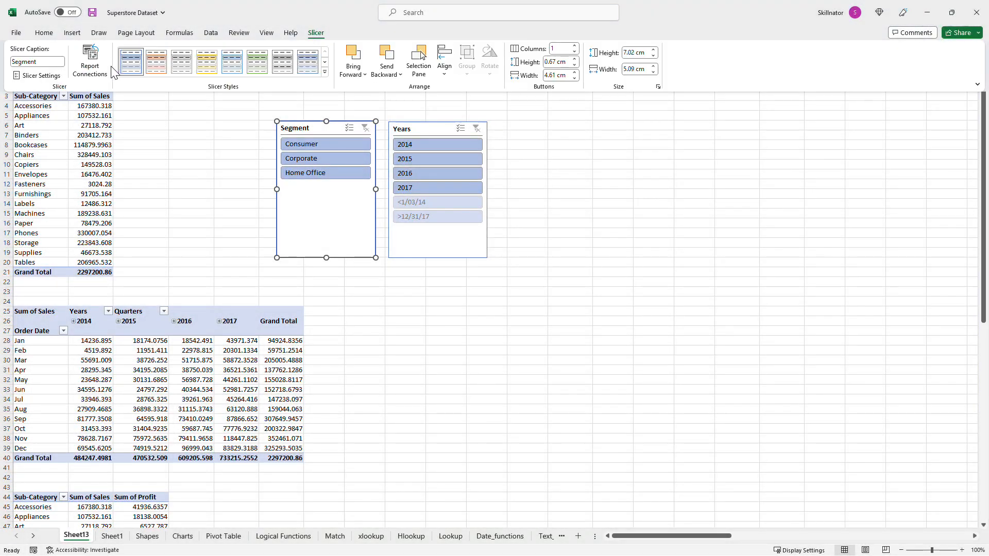
Connect the Segment slicer on Sheet13 to that sheet's other named PivotTables through its report connections
left_click(97, 65)
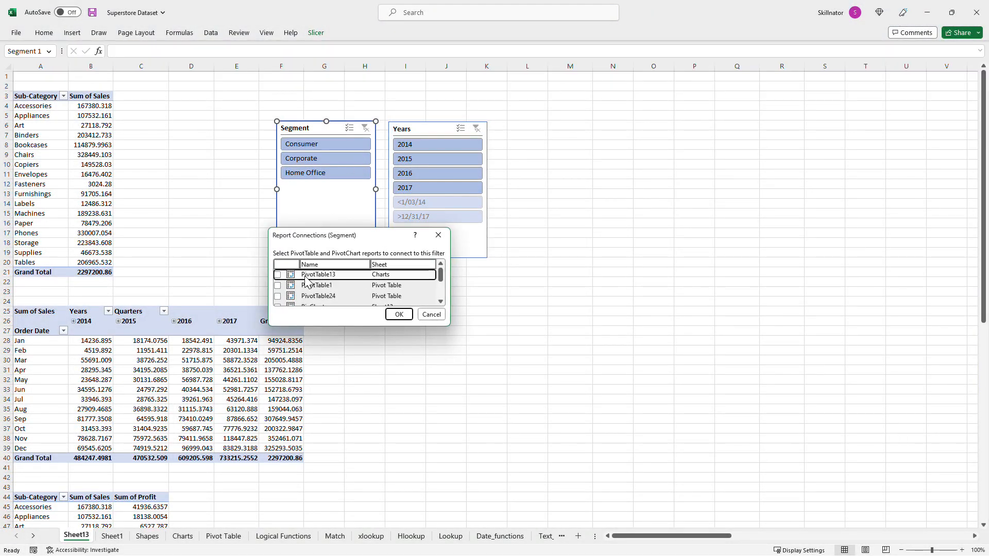
scroll(281, 284, "down", 2)
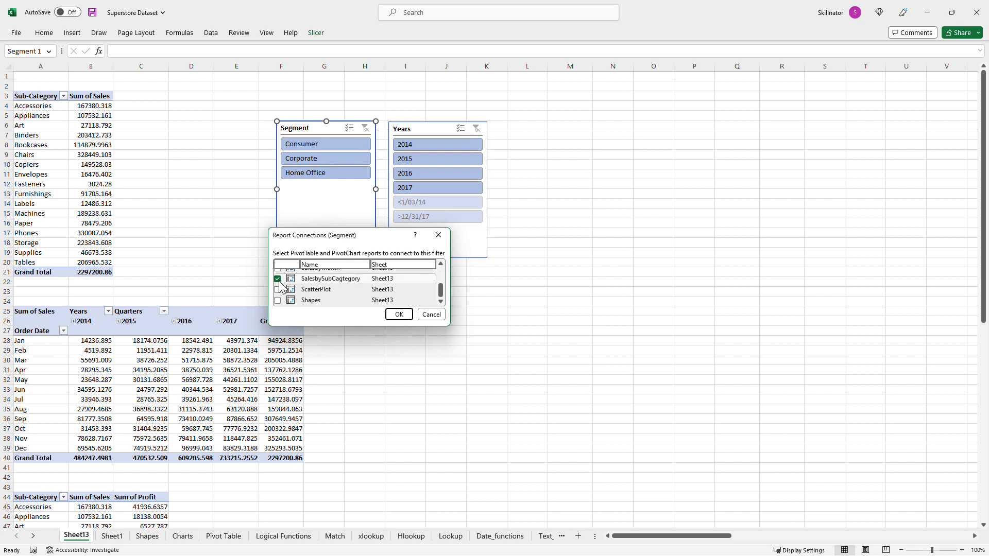
scroll(280, 296, "up", 2)
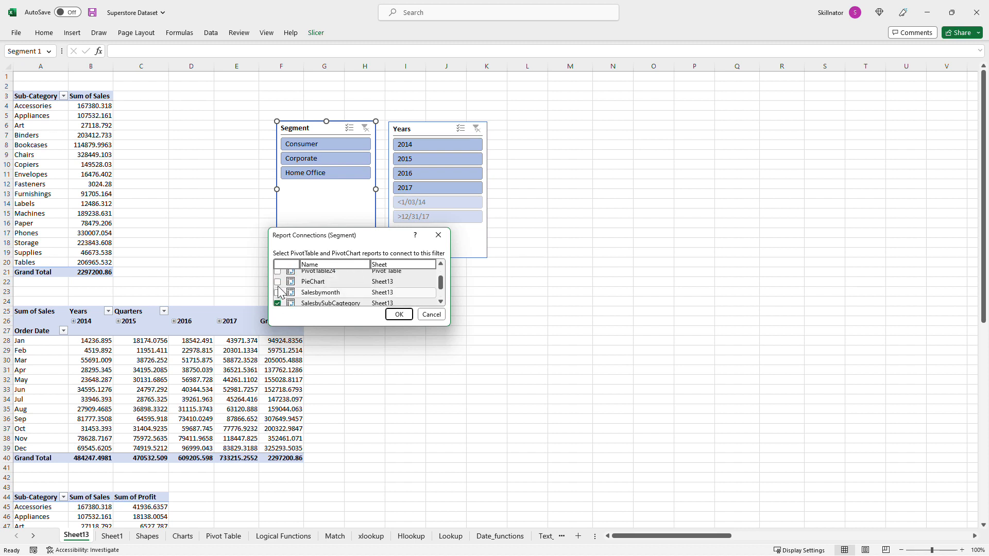
scroll(281, 296, "down", 1)
left_click(399, 315)
Connect the Years slicer to the PieChart, SalesbySubCagtegory, ScatterPlot and Shapes PivotTables, leaving Salesbymonth unconnected
left_click(432, 130)
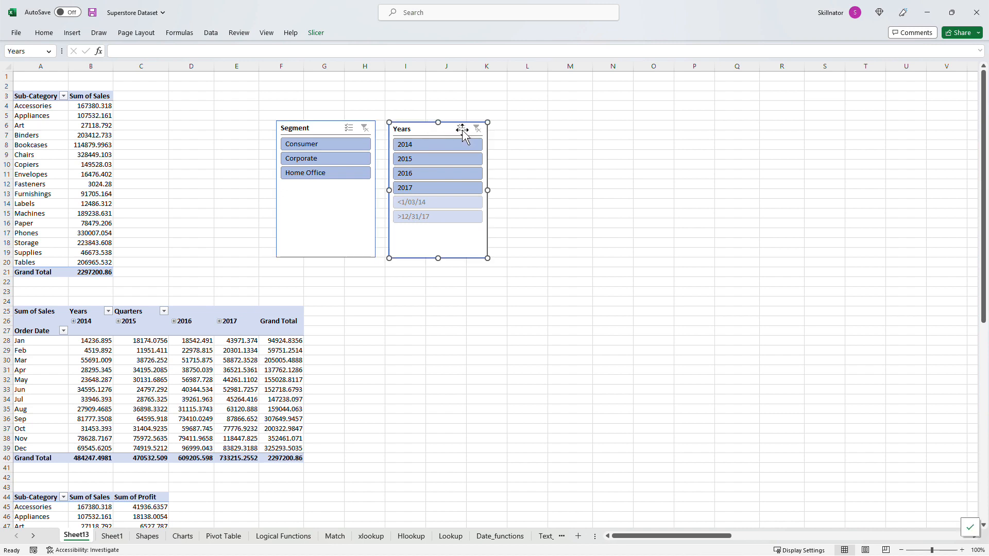
left_click(316, 34)
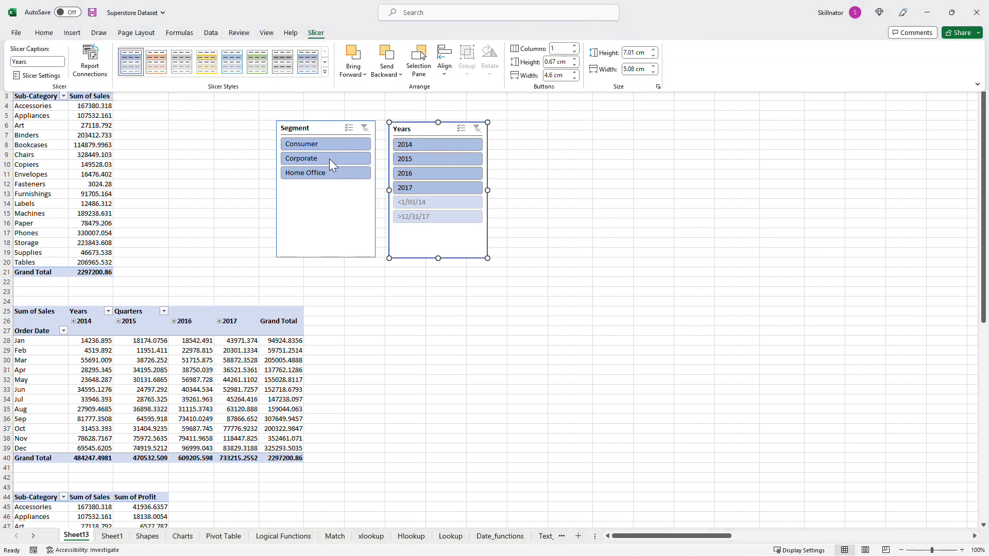
left_click(90, 70)
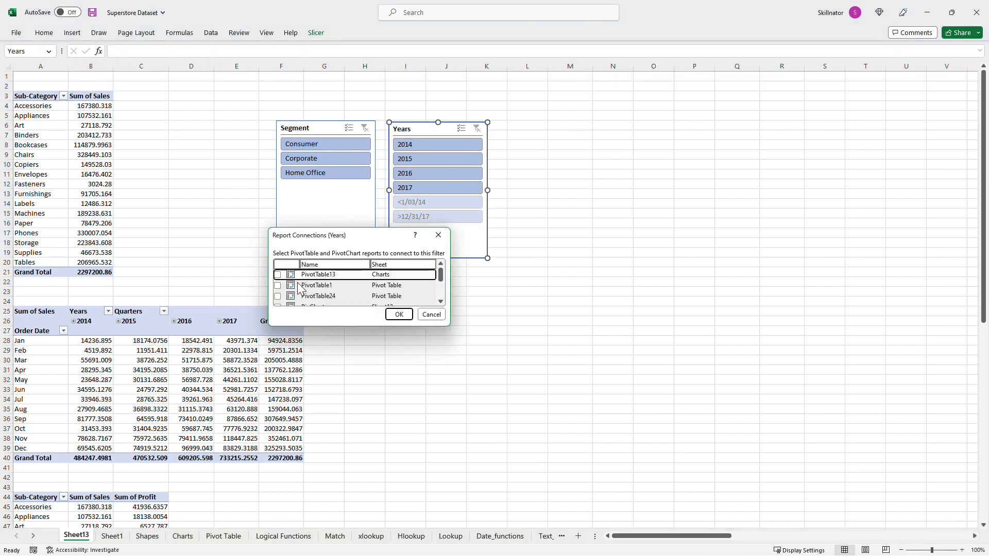
left_click_drag(430, 323, 429, 456)
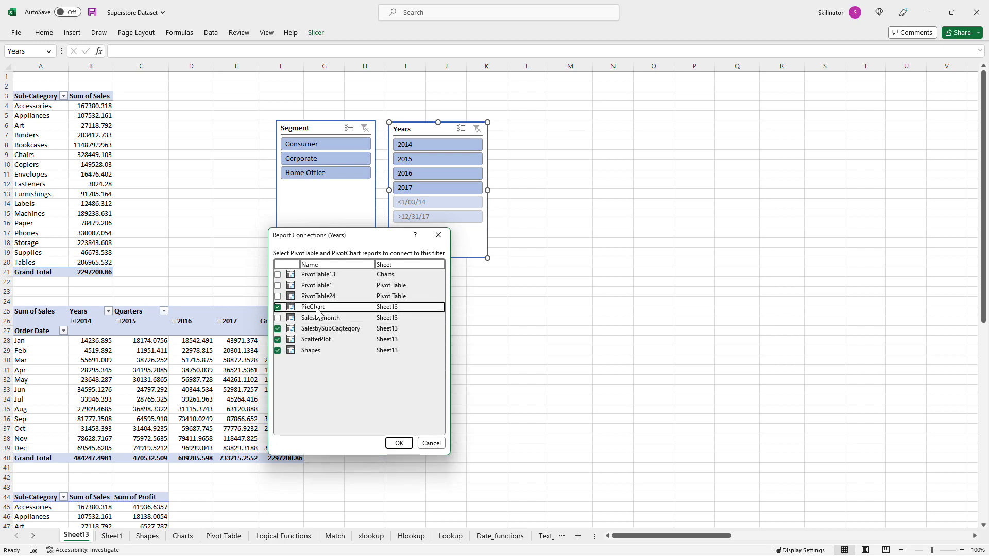
Link D4:E20 to the Sub-Category names and sales of the first PivotTable, filling =A4 across and down
type("=A4")
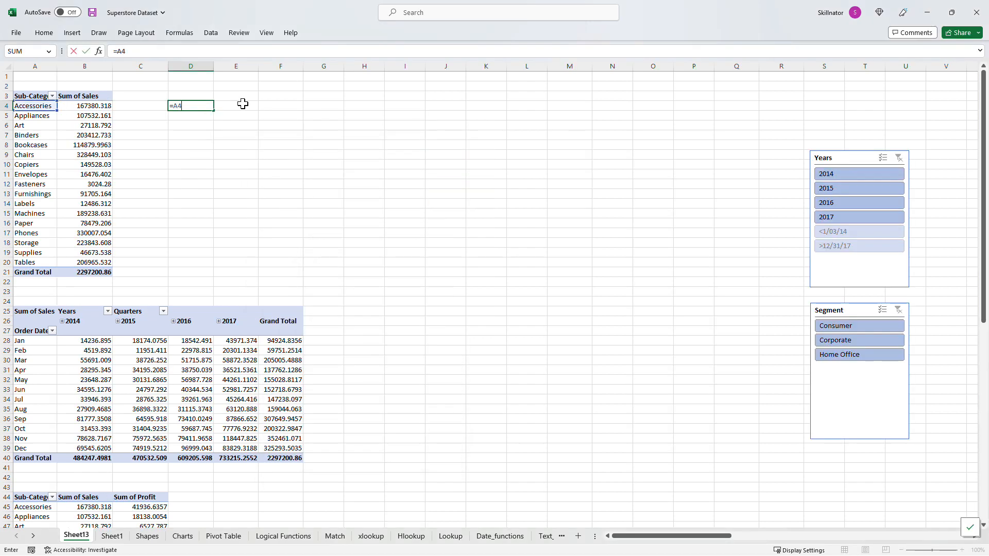
key("ctrl+Return")
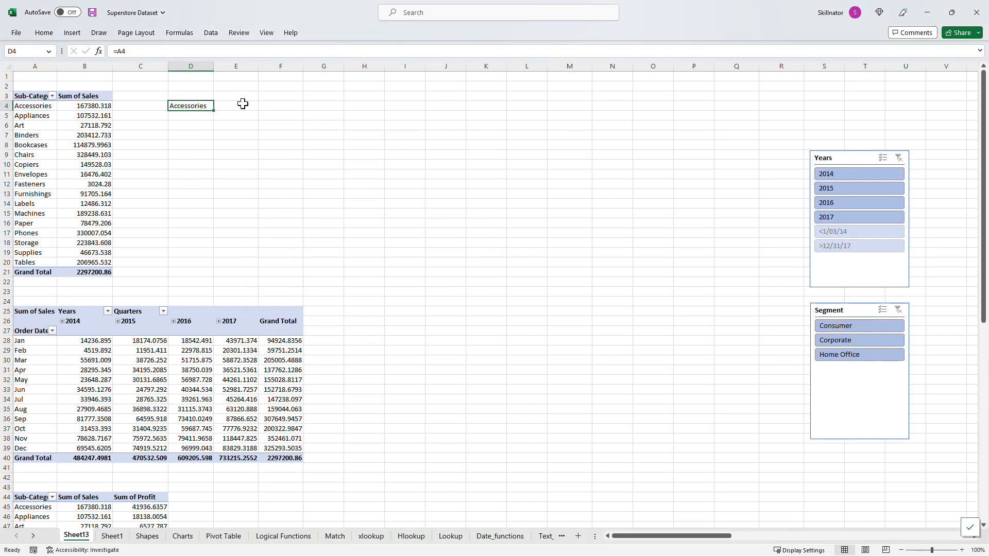
key("shift+Right")
key("shift+Down")
key("shift+Up")
key("shift+Down")
key("shift+Down")
key("shift+Down")
key("shift+Down")
key("shift+Down")
key("shift+Down")
key("shift+Down")
key("shift+Down")
key("shift+Down")
key("shift+Down")
key("shift+Down")
key("shift+Down")
key("shift+Down")
key("shift+Down")
key("shift+Down")
key("shift+Down")
key("shift+Down")
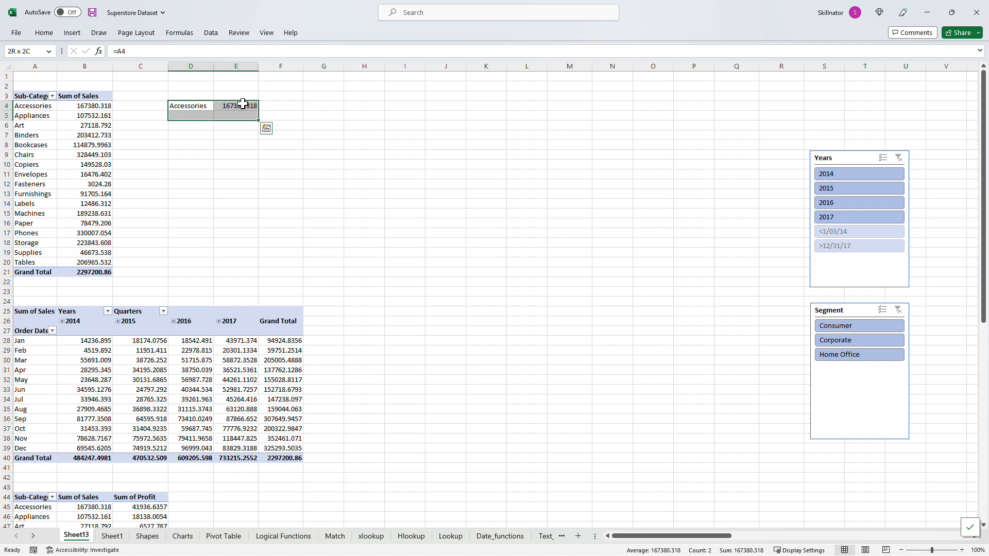
key("shift+Up")
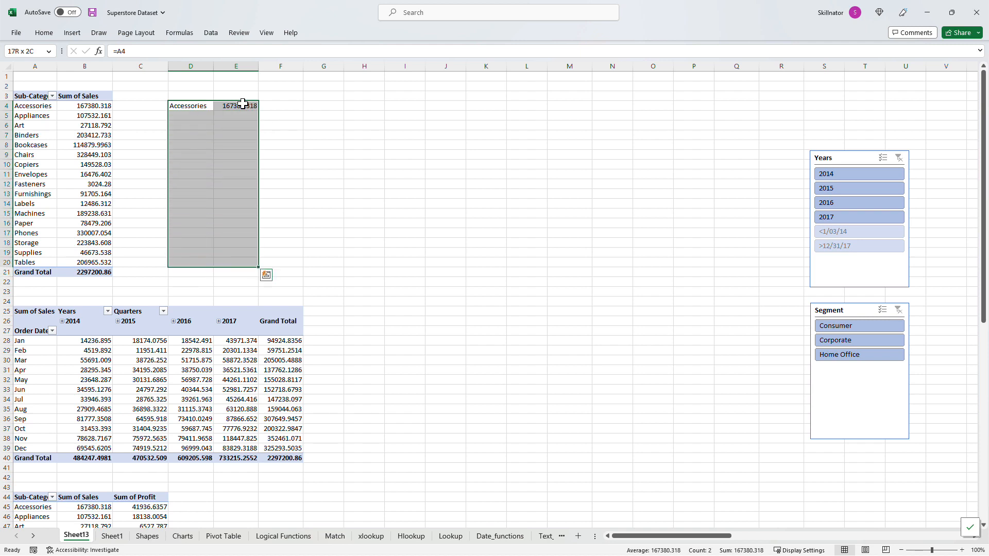
key("ctrl+d")
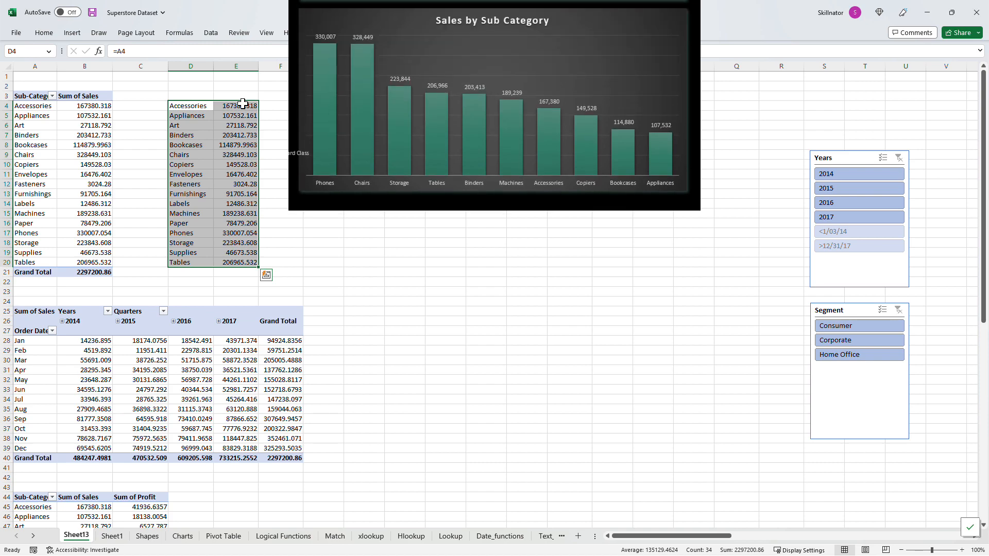
Filter the Sub-Category sales PivotTable to its top 10 items by value and clear the surplus linked cells D14:E20
left_click(78, 133)
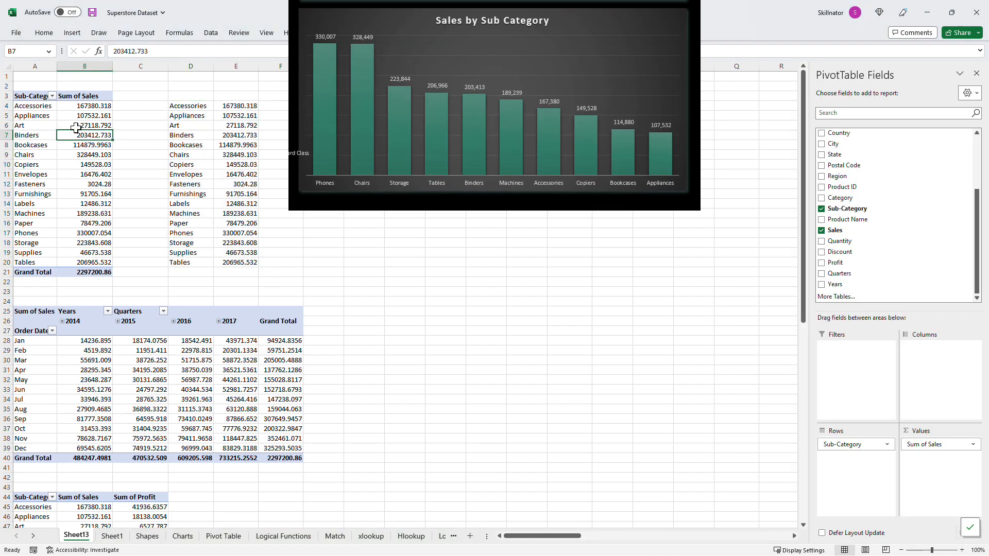
left_click(52, 96)
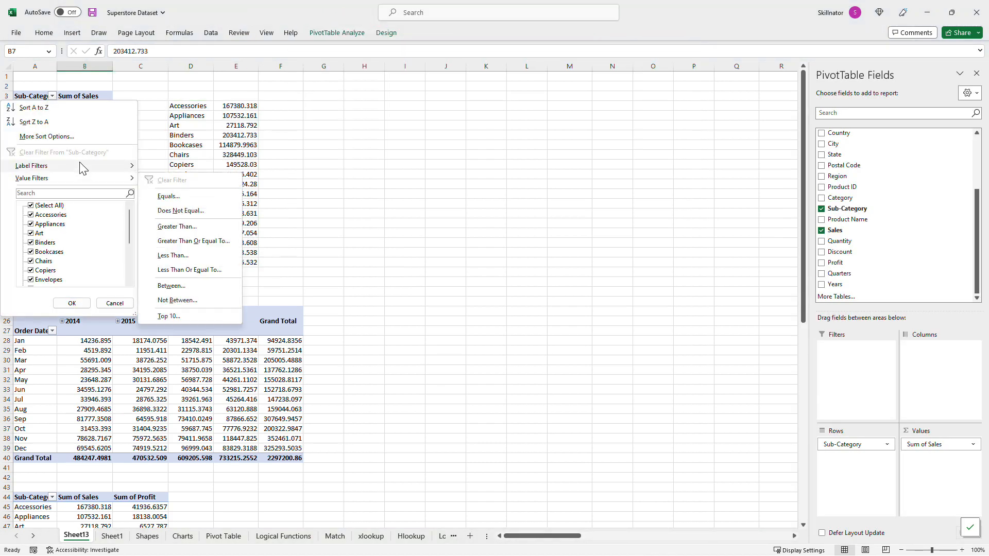
mouse_move(95, 176)
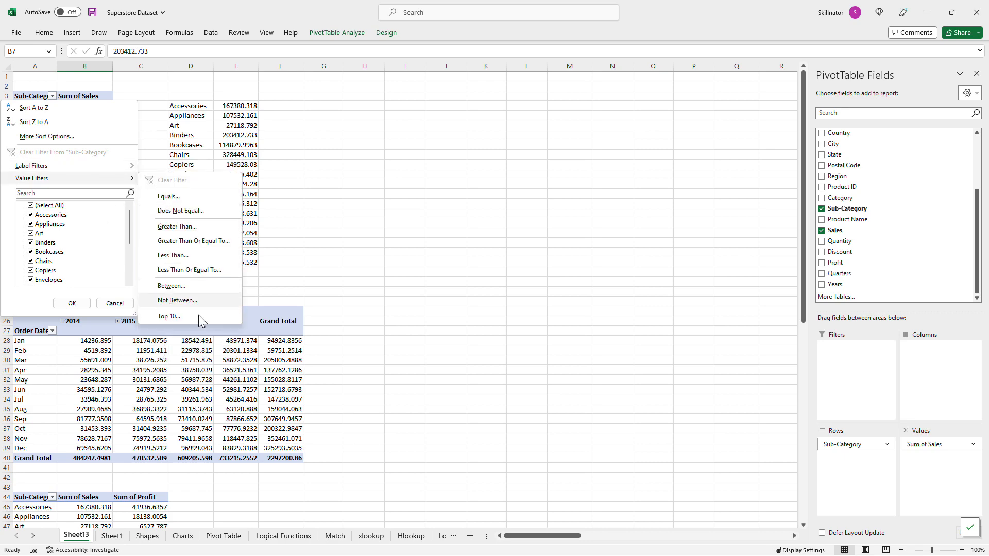
left_click(186, 320)
left_click(296, 237)
left_click_drag(191, 204, 244, 264)
key("Delete")
Format the linked sales in E4:E13 with thousands separators and no decimals
left_click_drag(177, 105, 237, 194)
left_click_drag(236, 105, 240, 194)
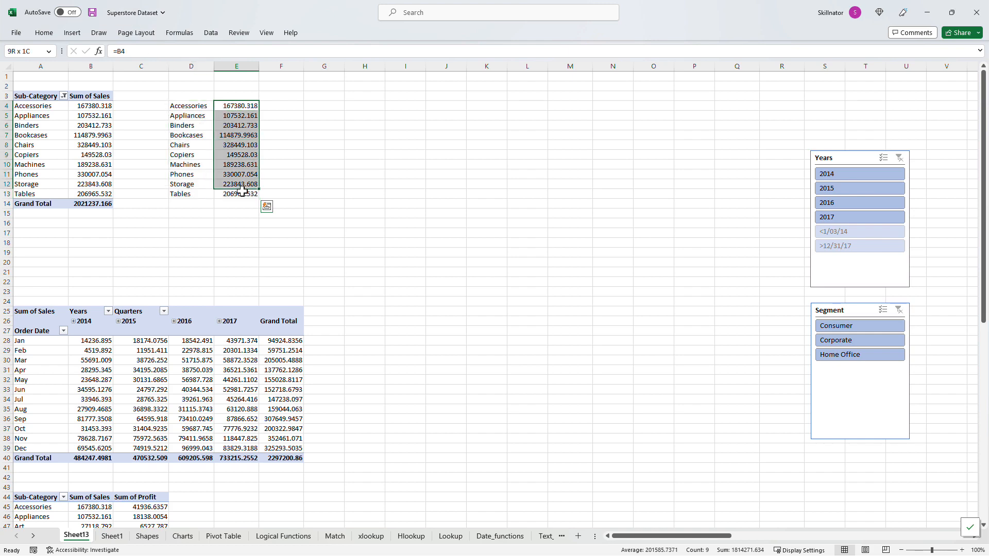
double_click(47, 36)
left_click(441, 70)
left_click(470, 71)
left_click(470, 71)
left_click(239, 163)
Insert a clustered column chart from D4:E13 and place it beside the linked data
left_click_drag(191, 158, 241, 244)
left_click(73, 32)
left_click(417, 61)
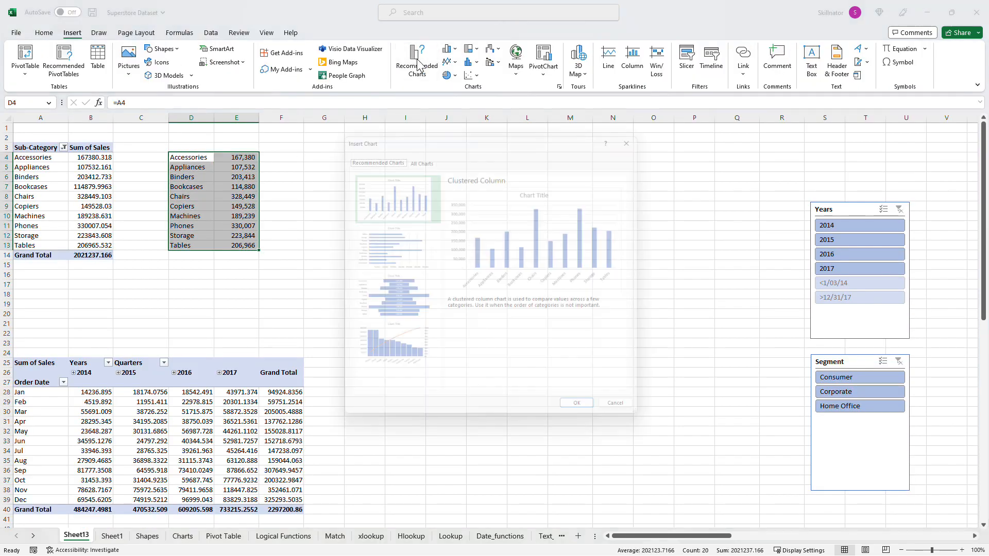
left_click(598, 421)
left_click_drag(446, 252, 465, 144)
Sort the Sub-Category sales PivotTable from largest to smallest by Sum of Sales
left_click(104, 177)
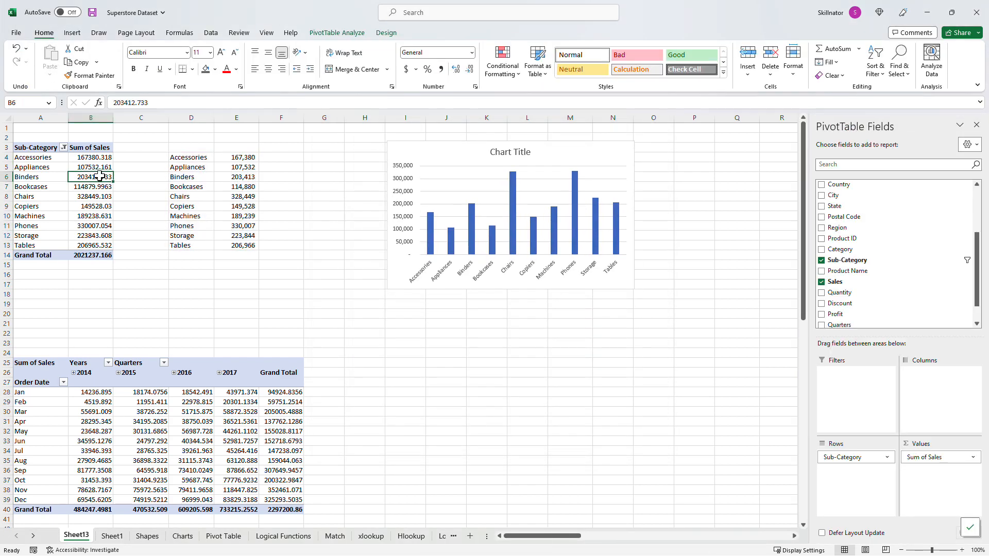
right_click(99, 176)
mouse_move(156, 264)
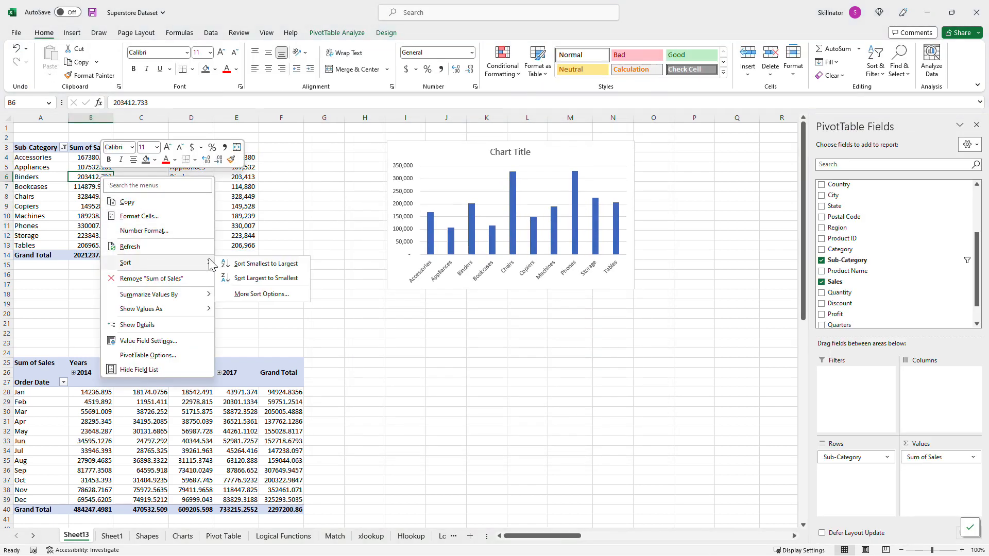
left_click(265, 278)
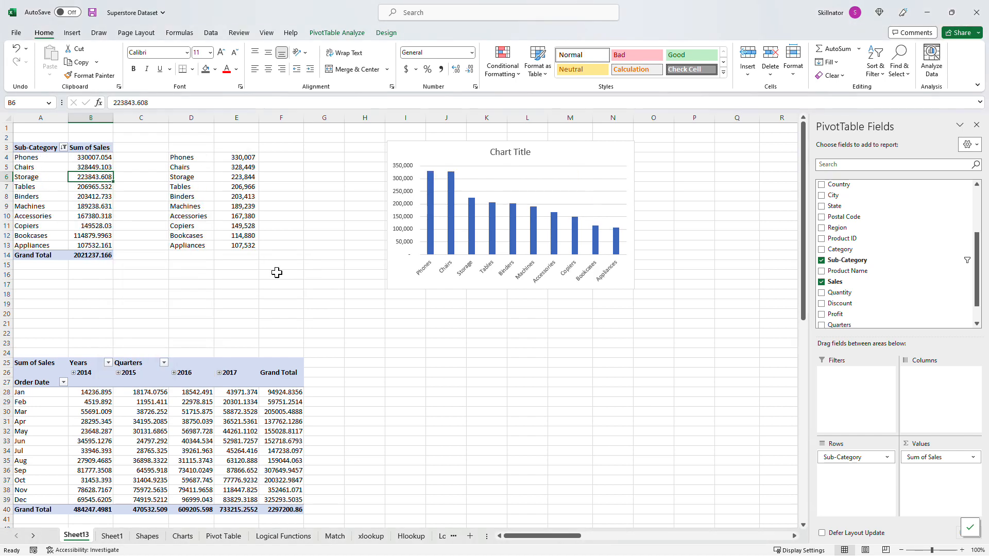
left_click(206, 276)
Link I27:L27 to the year headings of the monthly sales PivotTable, filling =B26 across
scroll(208, 273, "down", 6)
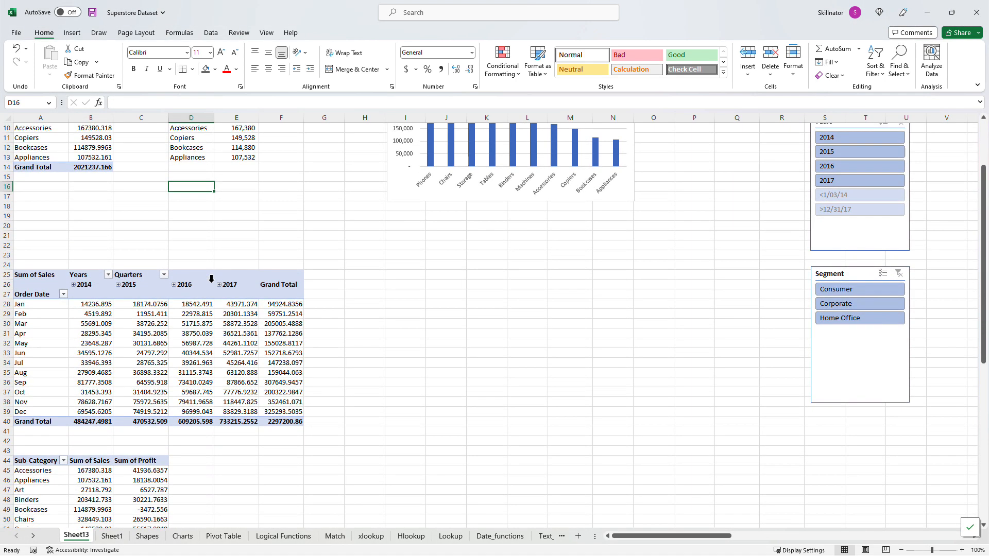
left_click(419, 206)
type("=B26")
key("Return")
key("Up")
key("shift+Right")
key("shift+Right")
key("shift+Right")
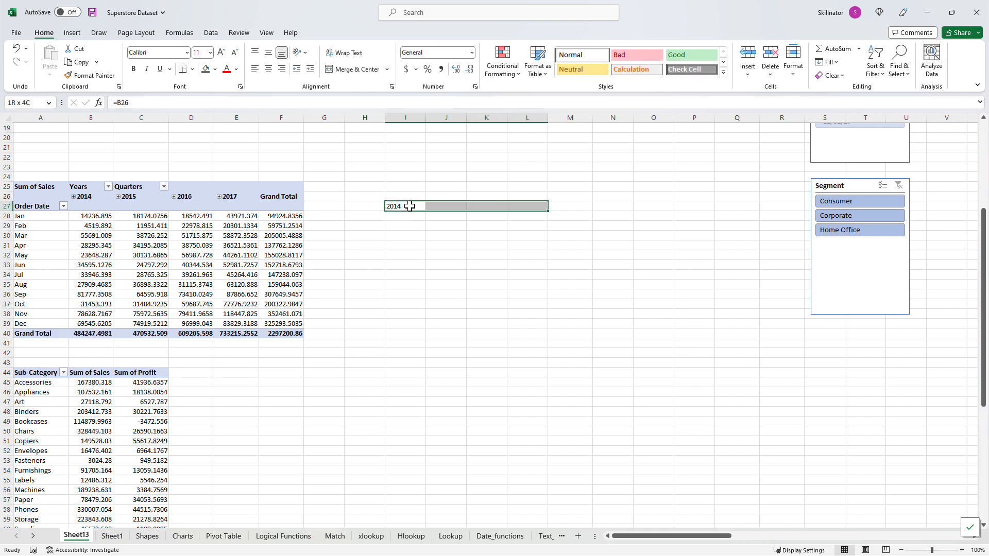
key("ctrl+r")
Link H28:L39 to the monthly PivotTable's month names and yearly sales, filling =A28 down and across
key("Left")
key("Down")
type("=A28")
key("Return")
key("Down")
key("Down")
key("Down")
key("Down")
key("Down")
key("Down")
key("Down")
key("Down")
key("Down")
key("Down")
key("ctrl+shift+Up")
key("ctrl+d")
key("Right")
key("Left")
key("ctrl+Up")
key("ctrl+shift+Down")
key("shift+Right")
key("shift+Right")
key("shift+Right")
key("shift+Right")
key("ctrl+r")
key("Right")
Format the linked monthly sales in I28:L39 with thousands separators and no decimals
key("ctrl+Down")
key("ctrl+shift+Right")
key("ctrl+shift+Up")
key("shift+Down")
left_click(441, 69)
left_click(463, 71)
left_click(463, 70)
Insert a line chart from H27:L39 and place it beside the linked monthly data
left_click_drag(360, 205, 546, 324)
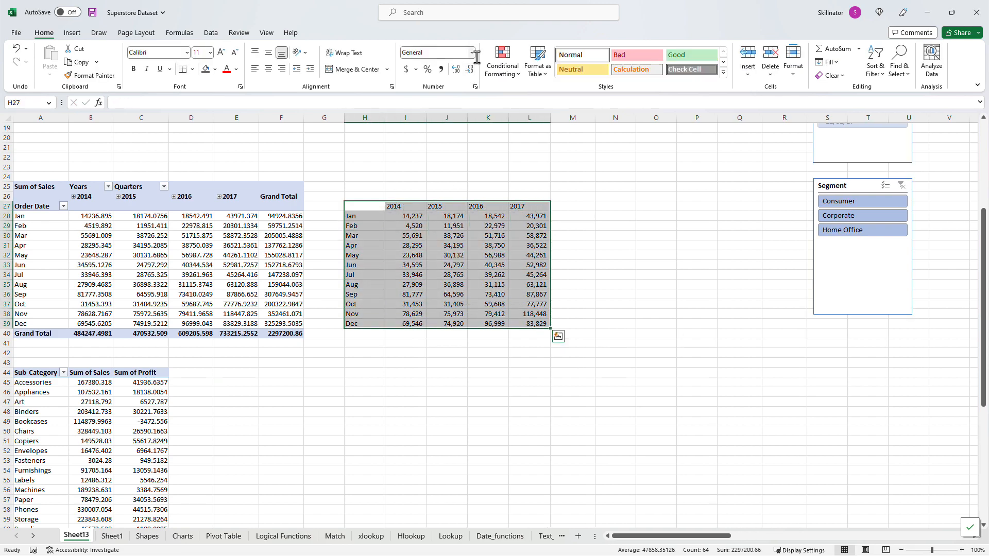
left_click(73, 33)
left_click(422, 65)
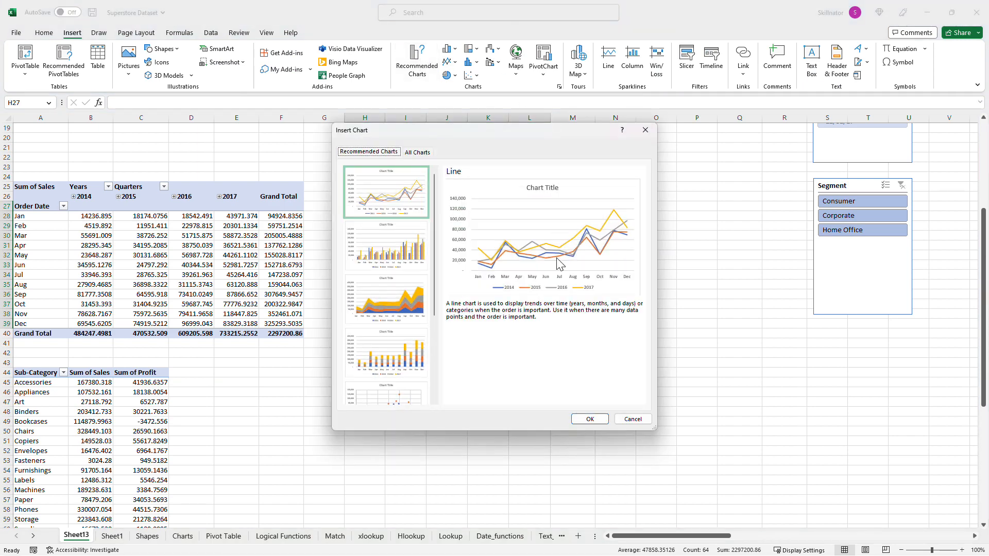
left_click(589, 419)
left_click_drag(507, 257, 657, 190)
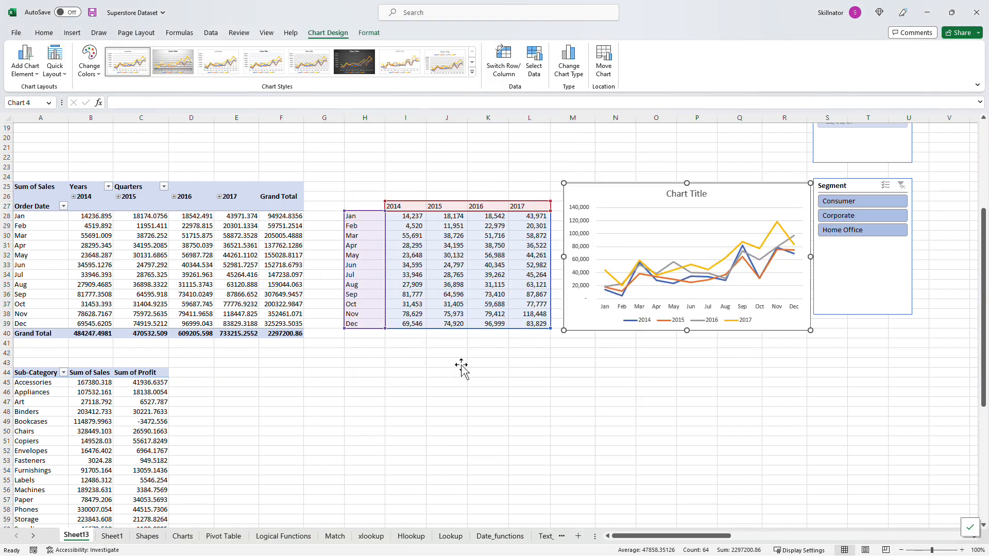
Link F45:F61 to the Sub-Category names of the sales and profit PivotTable, filling =A45 down
type("=a45")
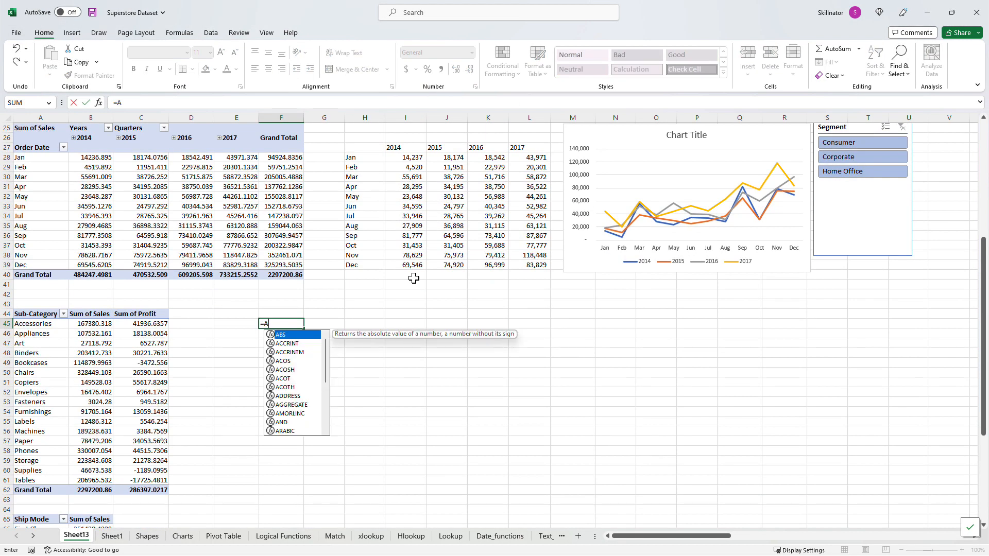
key("ctrl+Return")
key("shift+Down")
key("shift+Down")
key("shift+Down")
key("shift+Down")
key("shift+Down")
key("shift+Down")
key("shift+Down")
key("shift+Down")
key("shift+Down")
key("shift+Down")
key("shift+Down")
key("shift+Down")
key("shift+Down")
key("shift+Down")
key("shift+Down")
key("shift+Down")
key("ctrl+d")
Link G44:H44 to the PivotTable's Sum of Sales and Sum of Profit headings
key("Up")
key("Right")
type("=")
key("ctrl+r")
Link G45:H61 to the PivotTable's sales and profit values using =B45, and format them with thousands separators and no decimals
key("Left")
key("Down")
key("ctrl+Down")
key("Right")
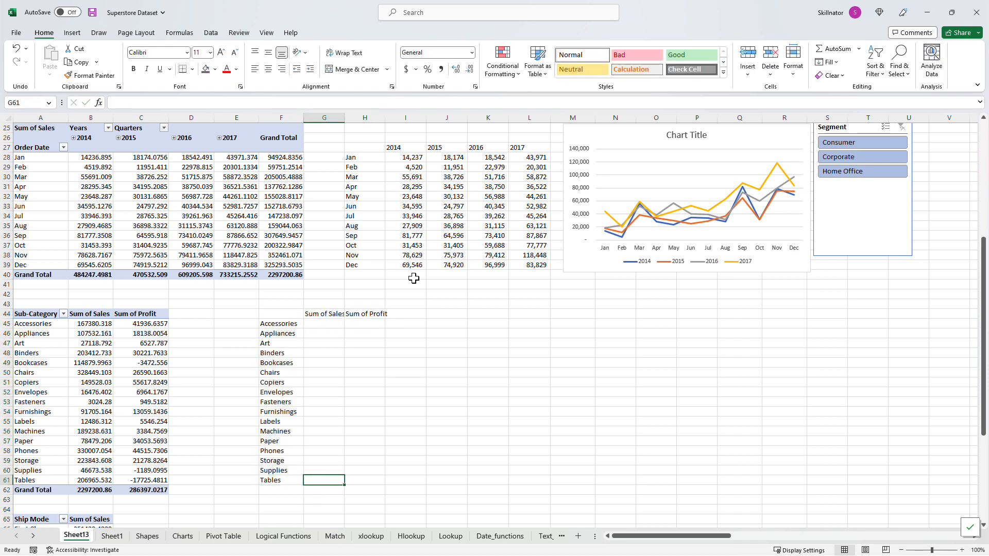
type("b45")
key("ctrl+Return")
key("Left")
key("ctrl+Down")
key("Right")
key("ctrl+shift+Up")
key("ctrl+d")
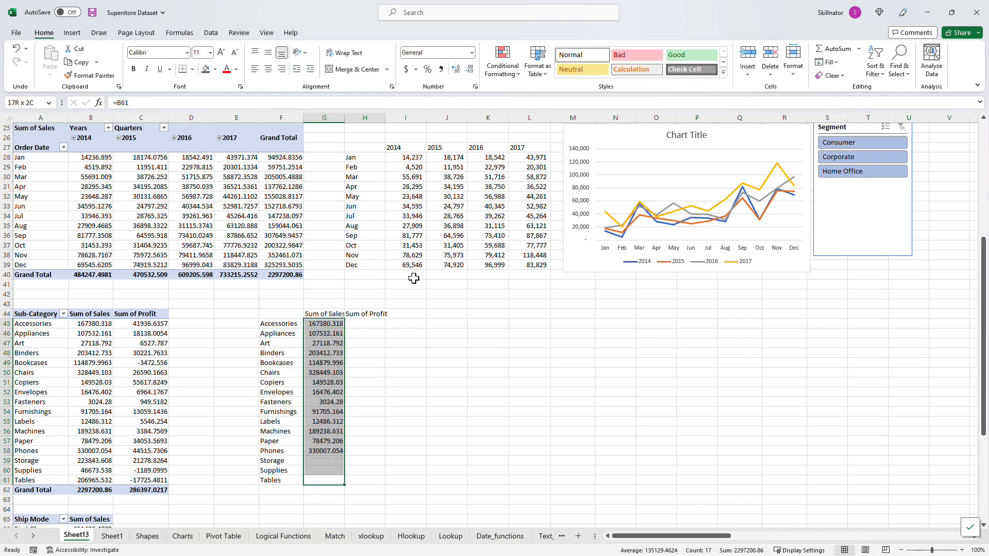
key("shift+Right")
key("ctrl+r")
key("ctrl+q")
left_click(439, 70)
double_click(469, 71)
Insert a scatter chart of sales against profit from F44:H61
left_click_drag(282, 313, 380, 480)
left_click(72, 32)
left_click(417, 62)
left_click(386, 246)
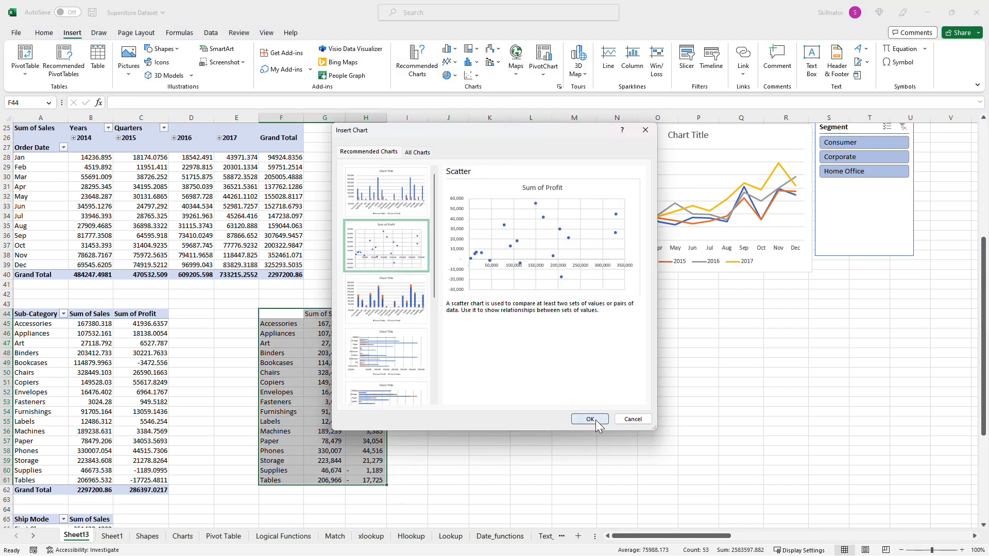
left_click(590, 418)
Filter the sales and profit PivotTable to its top 10 sub-categories and clear the surplus linked cells F55:H61
left_click(141, 373)
left_click(63, 313)
mouse_move(44, 398)
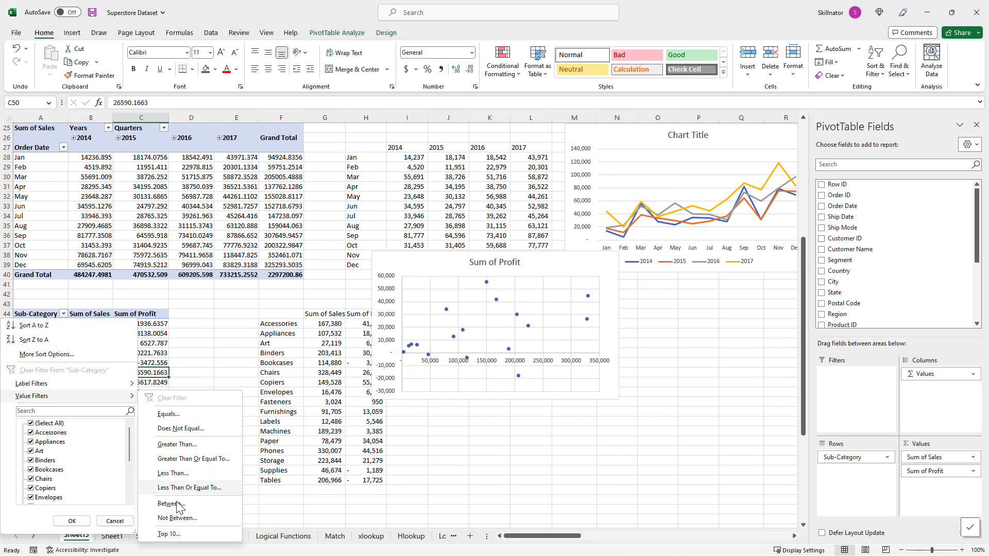
left_click(160, 531)
left_click(288, 237)
left_click_drag(272, 421, 344, 478)
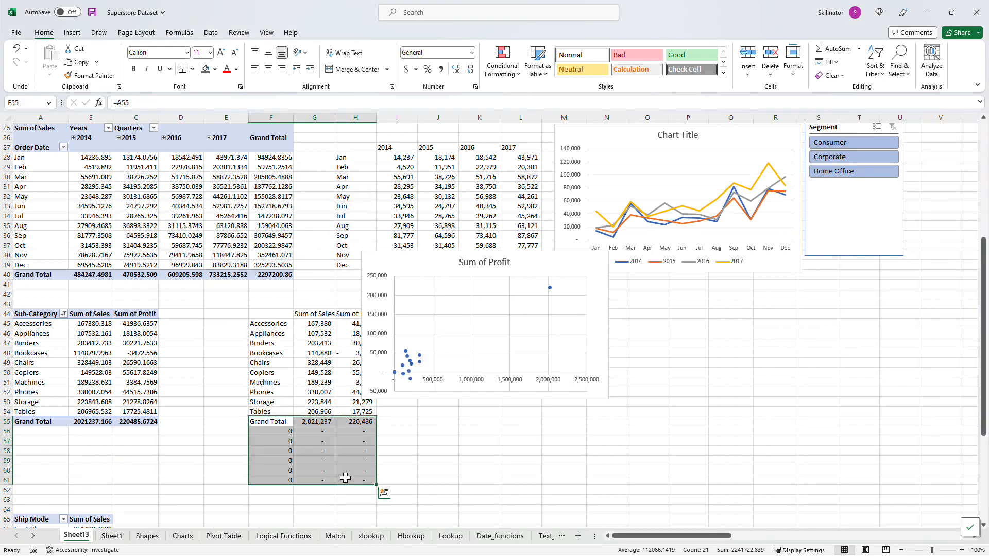
key("Delete")
Move the scatter chart below the line chart, beside its linked sales and profit data
left_click(520, 441)
left_click_drag(510, 276, 579, 349)
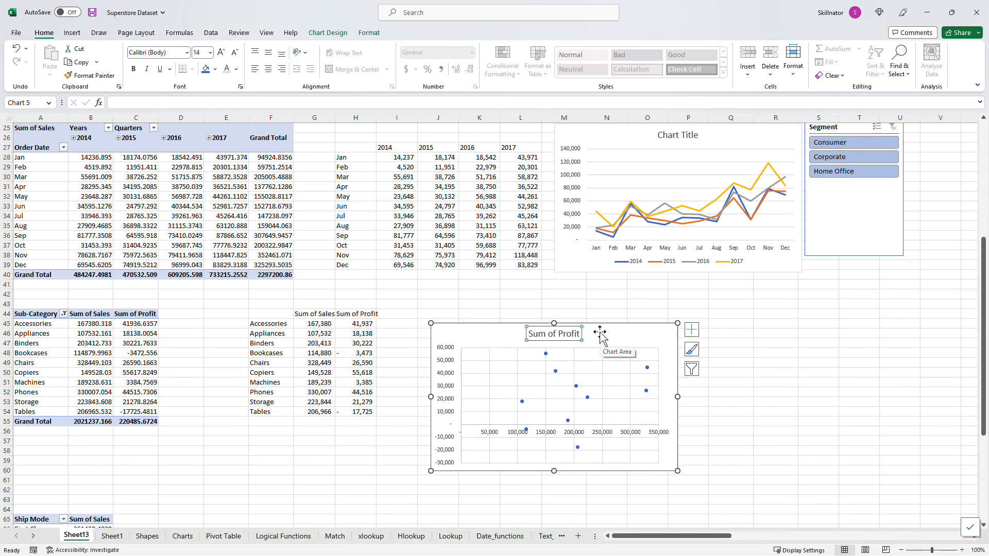
Remove the title from the scatter chart
key("Delete")
left_click(742, 342)
Link D65:E69 to the Ship Mode PivotTable's labels and sales values using =A65
scroll(742, 342, "down", 5)
left_click(181, 373)
type("=")
key("Left")
key("Left")
key("Left")
key("Return")
key("Up")
key("shift+Right")
key("ctrl+r")
left_click_drag(249, 377, 255, 418)
Insert a pie chart from D65:E69 and move it below the scatter chart
left_click(72, 33)
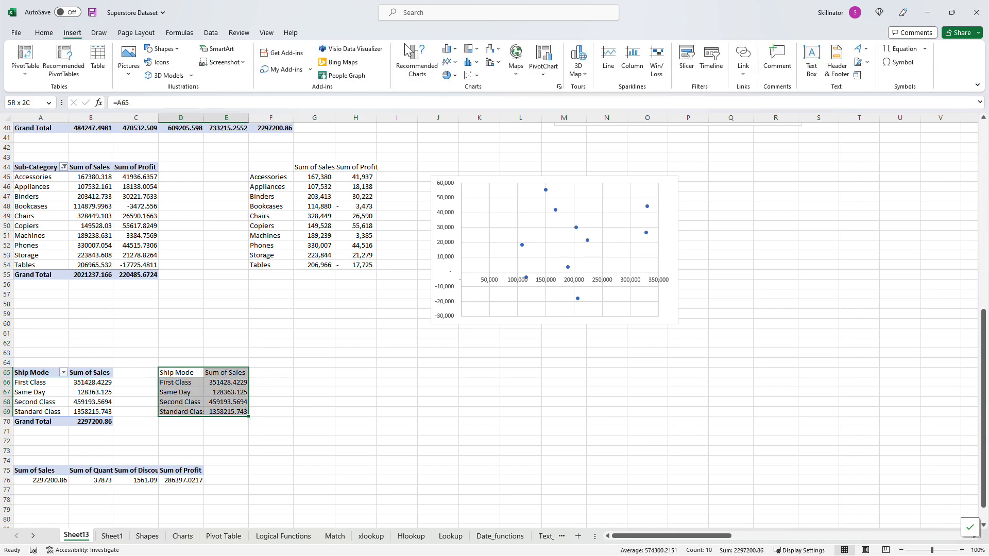
left_click(430, 65)
left_click(387, 261)
left_click(582, 417)
left_click_drag(447, 259, 497, 342)
left_click(270, 480)
Draw a rounded rectangle about 2.43 cm high and 4.9 cm wide below the totals PivotTable in row 76
scroll(237, 163, "down", 2)
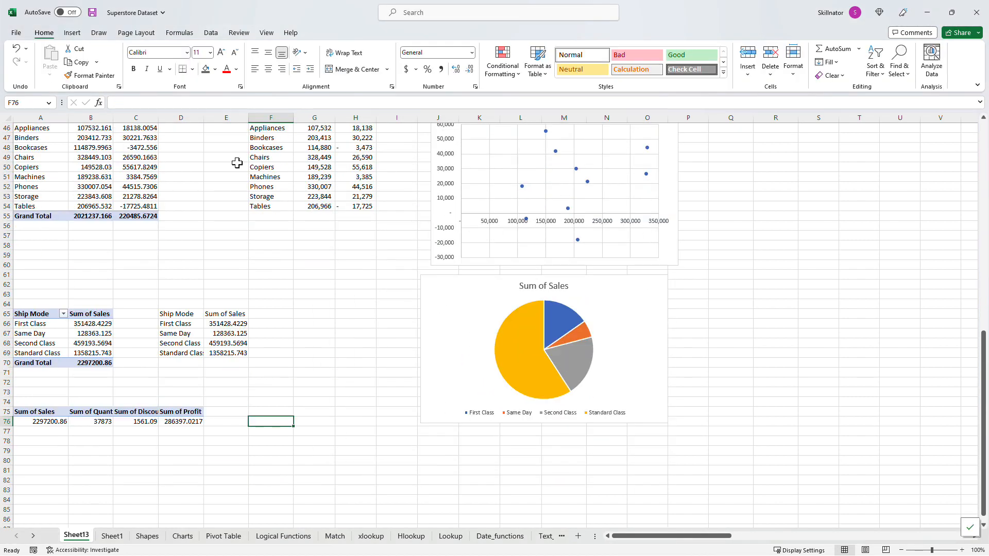
left_click(72, 33)
left_click(162, 49)
left_click(158, 111)
left_click_drag(288, 441, 384, 489)
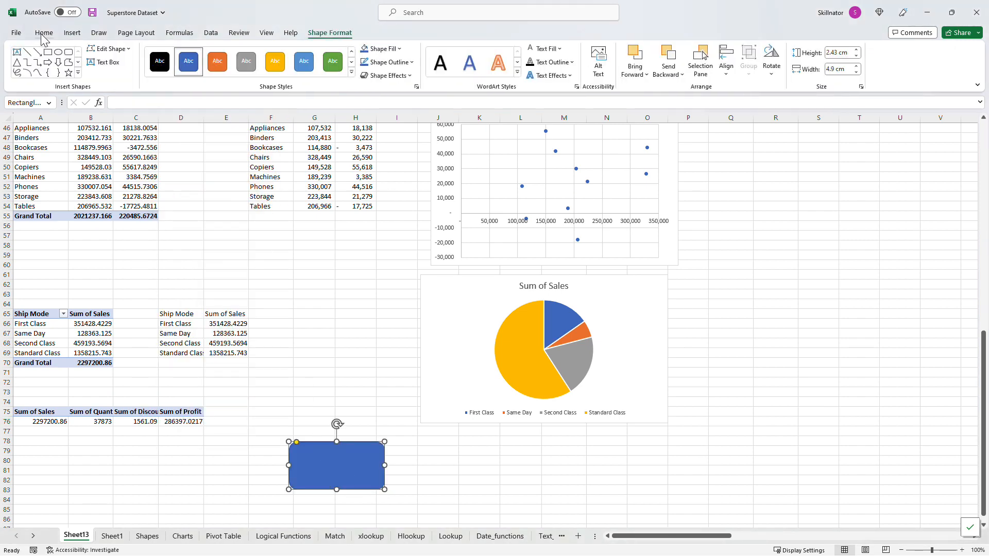
Link the rectangle to cell A76 and duplicate it three times into a row of four cards
left_click(43, 33)
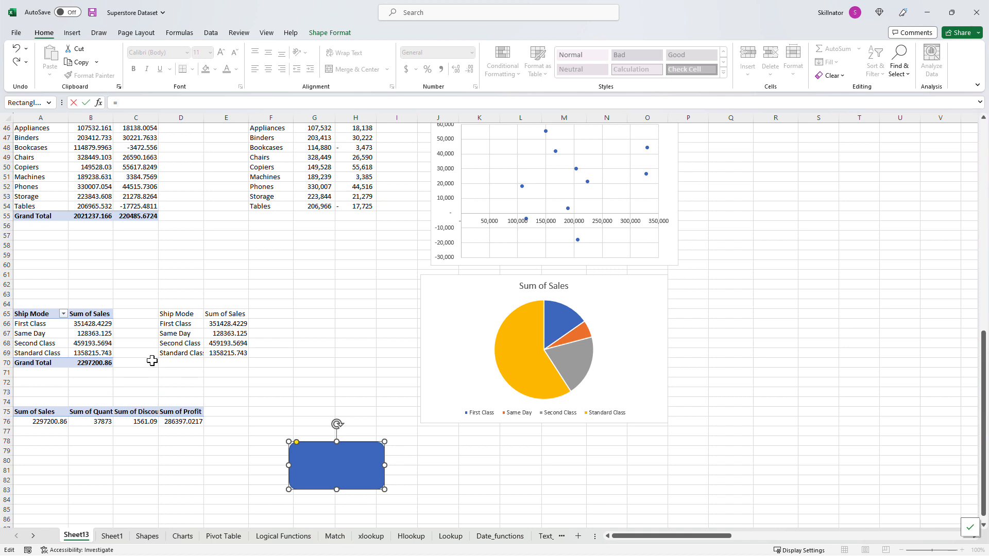
key("Return")
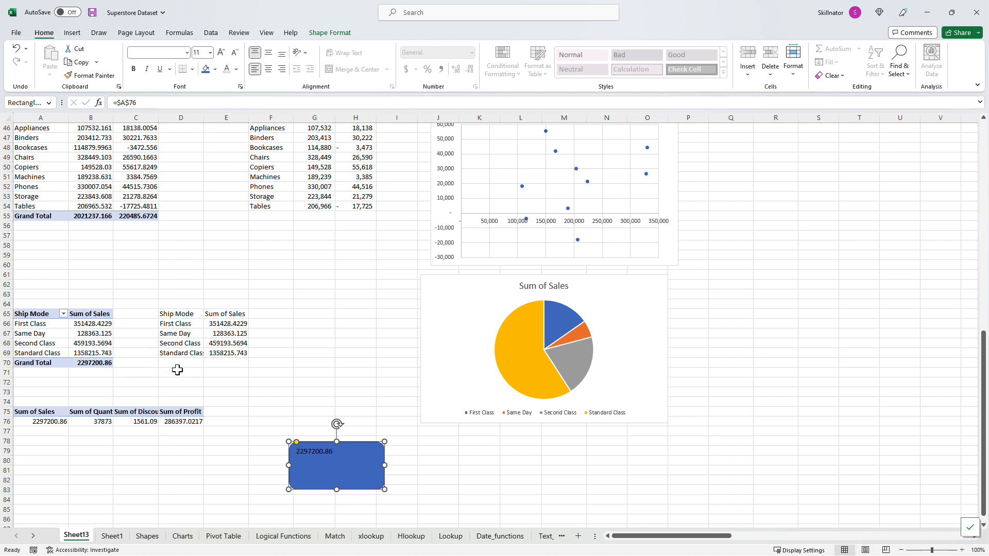
left_click_drag(309, 444, 393, 455)
key("ctrl+d")
key("ctrl+d")
key("ctrl+d")
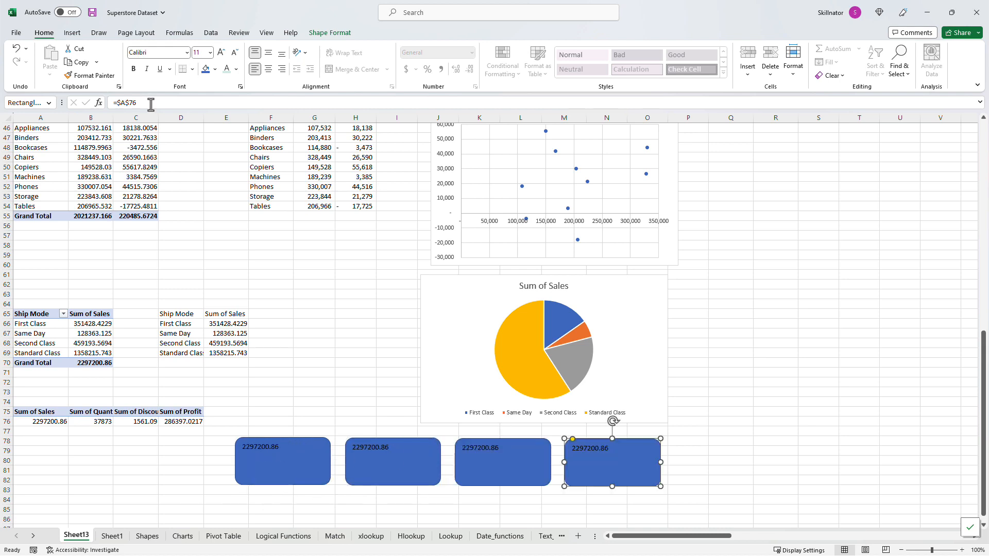
Relink the fourth card to $B$76, the second card to $C$76 and the third card to $D$76
left_click(164, 98)
type("B")
key("Return")
left_click(418, 463)
left_click_drag(125, 103, 120, 102)
type("C")
key("Return")
left_click(503, 469)
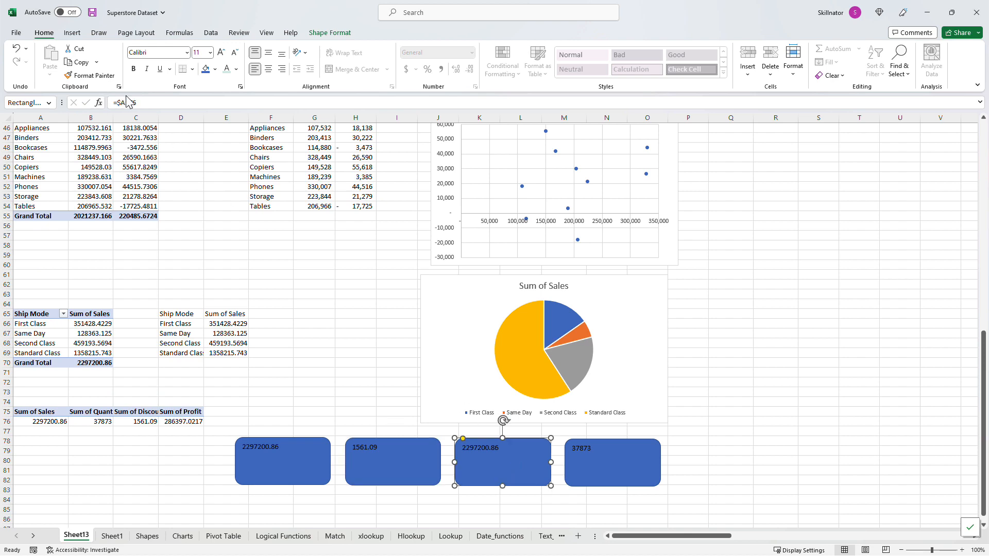
left_click(123, 102)
key("BackSpace")
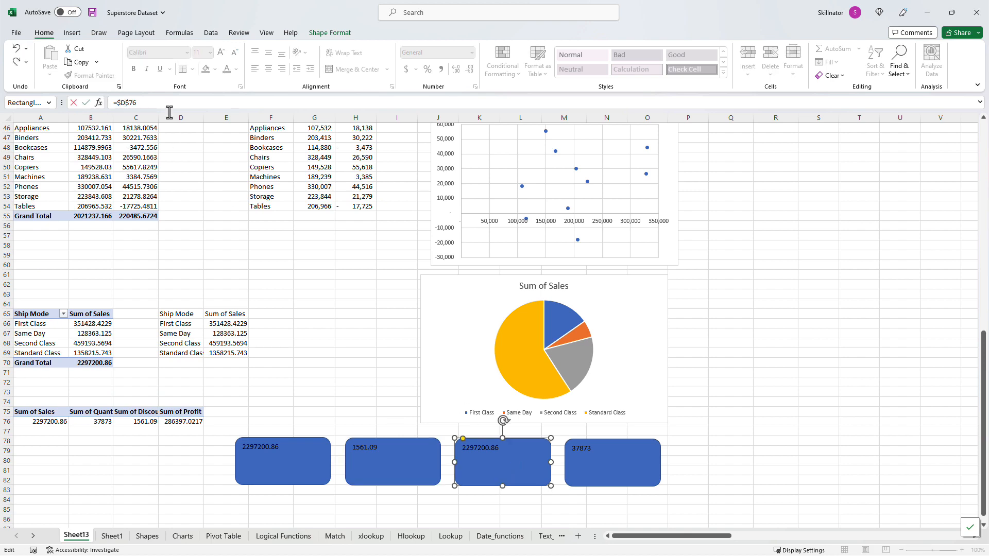
key("Return")
left_click(307, 483)
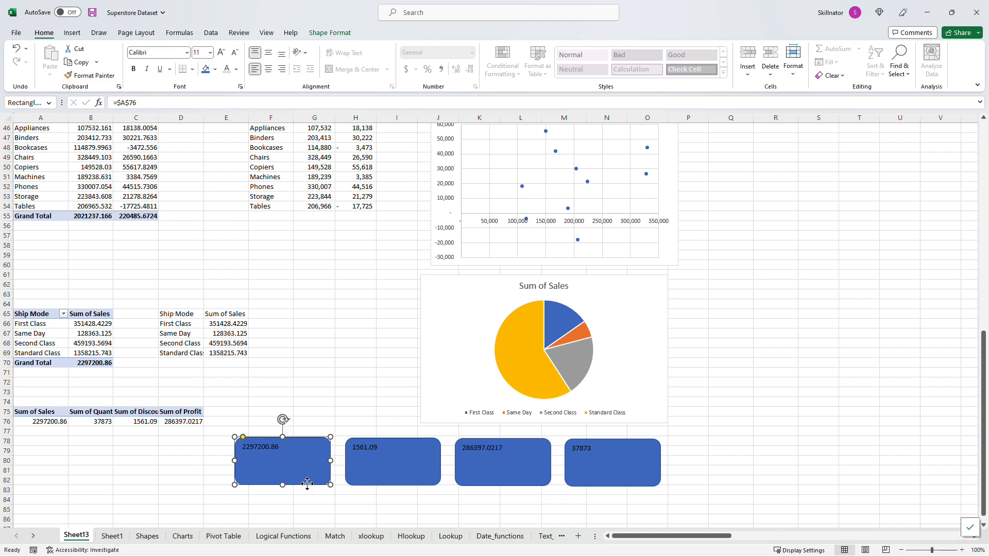
Save a custom theme color set named Custom 2 with Accent 1 changed to dark green
scroll(330, 317, "up", 6)
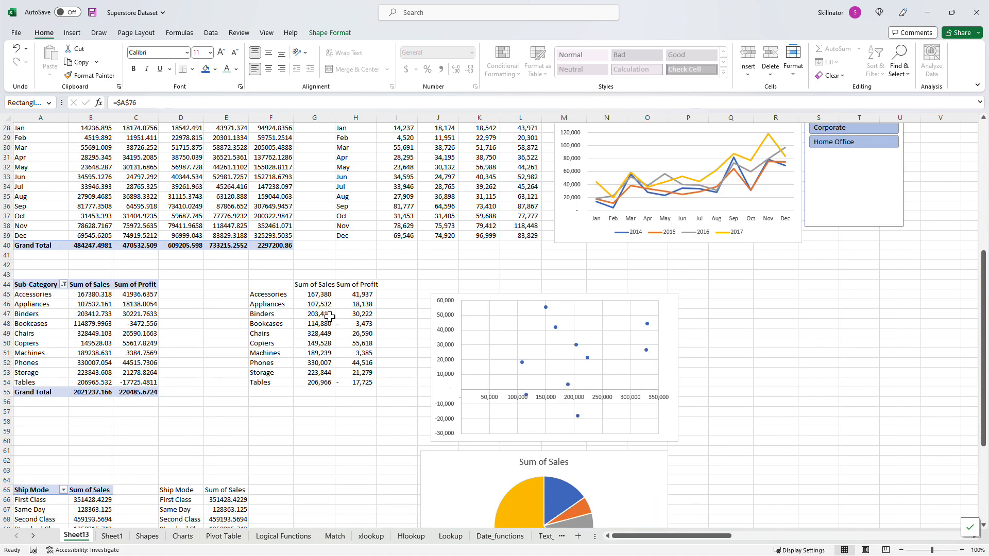
left_click(480, 266)
scroll(480, 267, "up", 9)
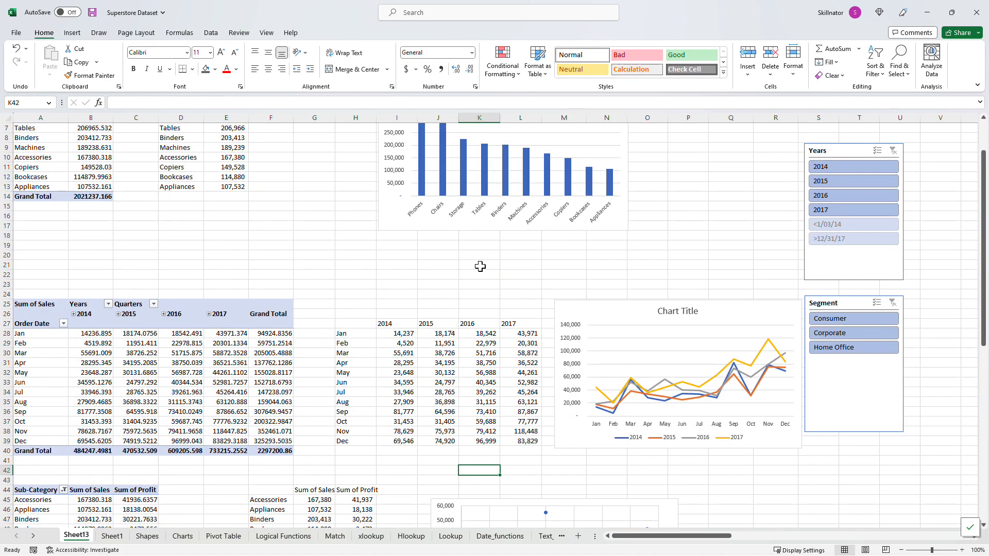
left_click(541, 145)
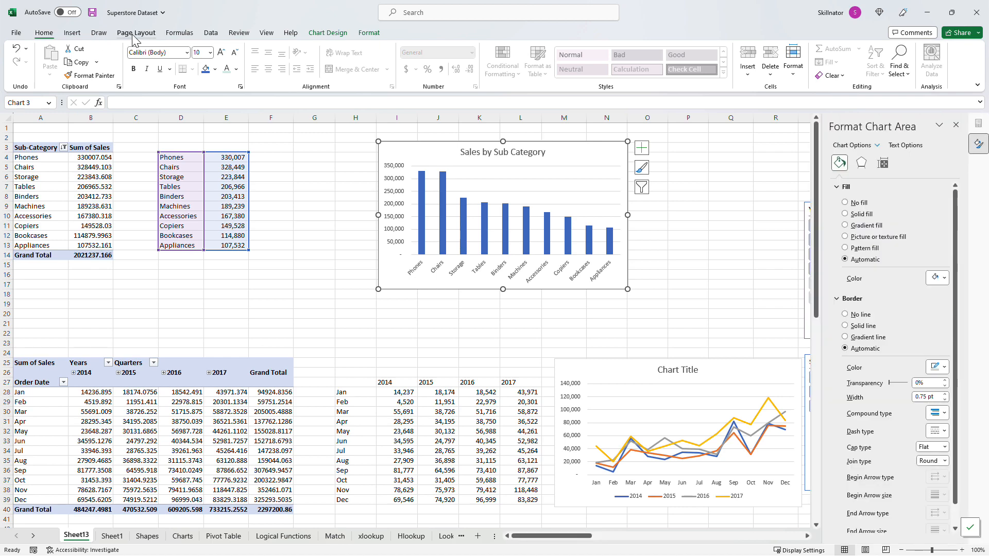
left_click(134, 34)
left_click(55, 49)
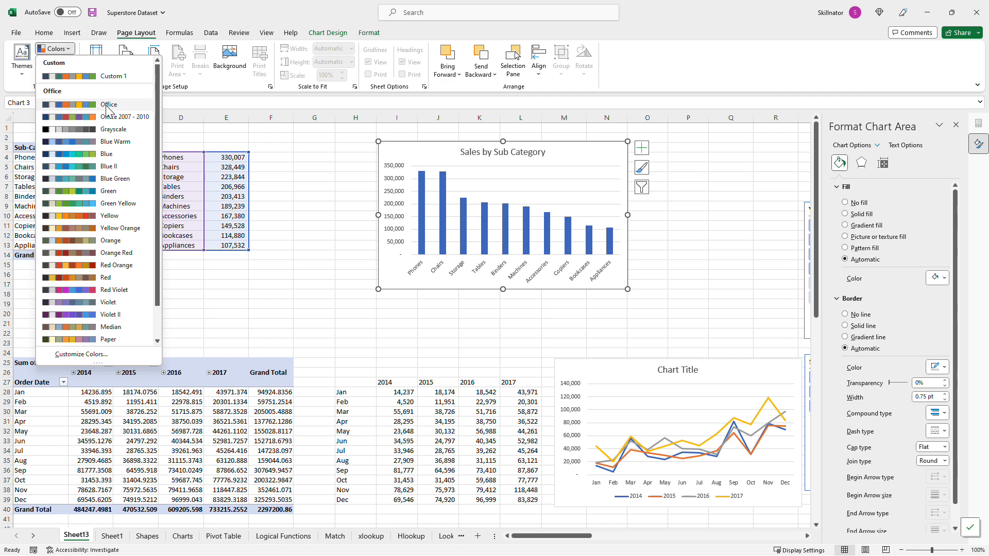
left_click(106, 356)
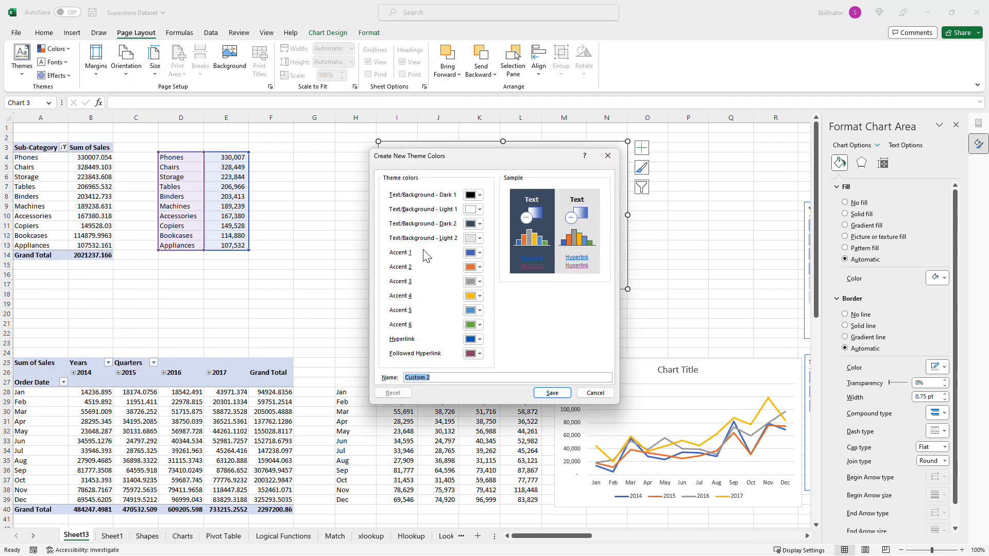
left_click(480, 253)
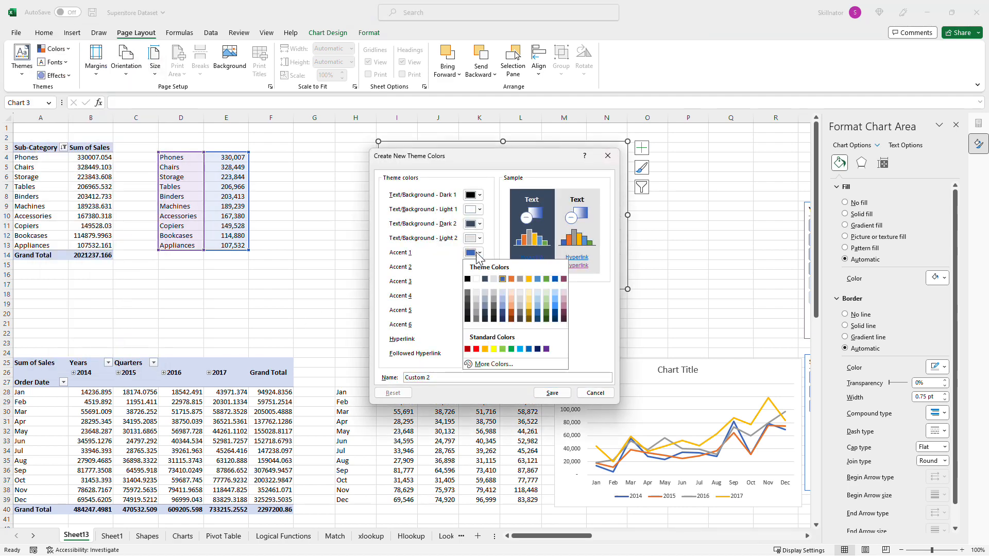
left_click(494, 364)
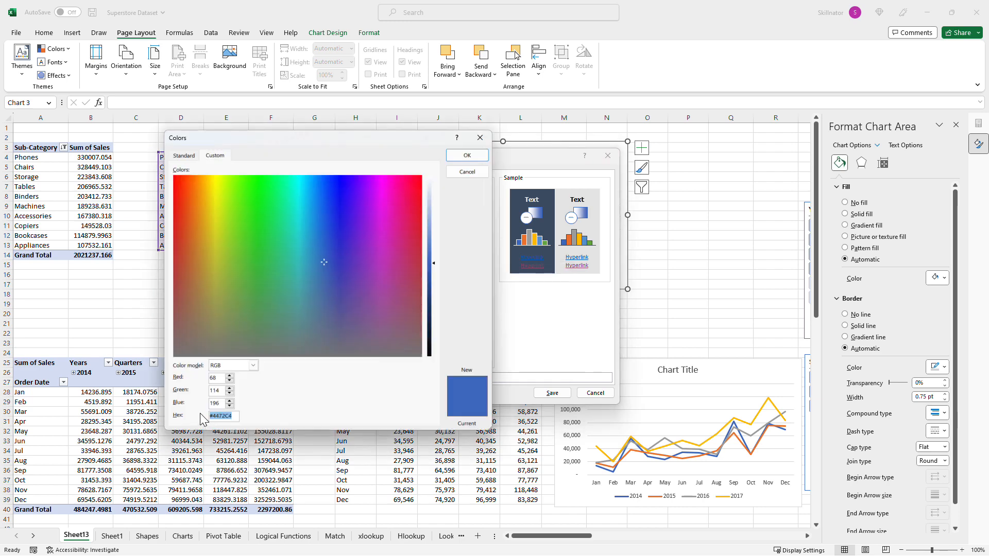
left_click(478, 159)
left_click(551, 394)
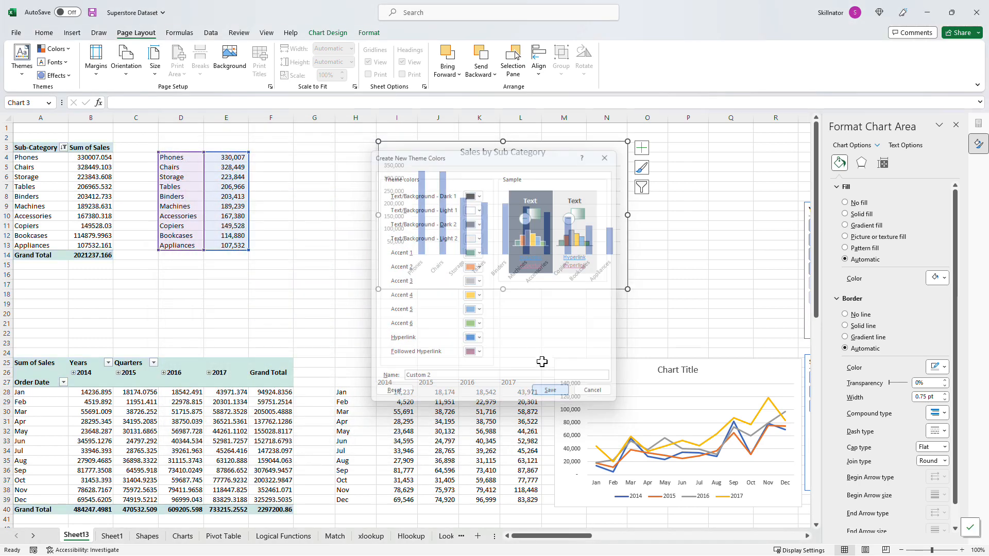
left_click(132, 377)
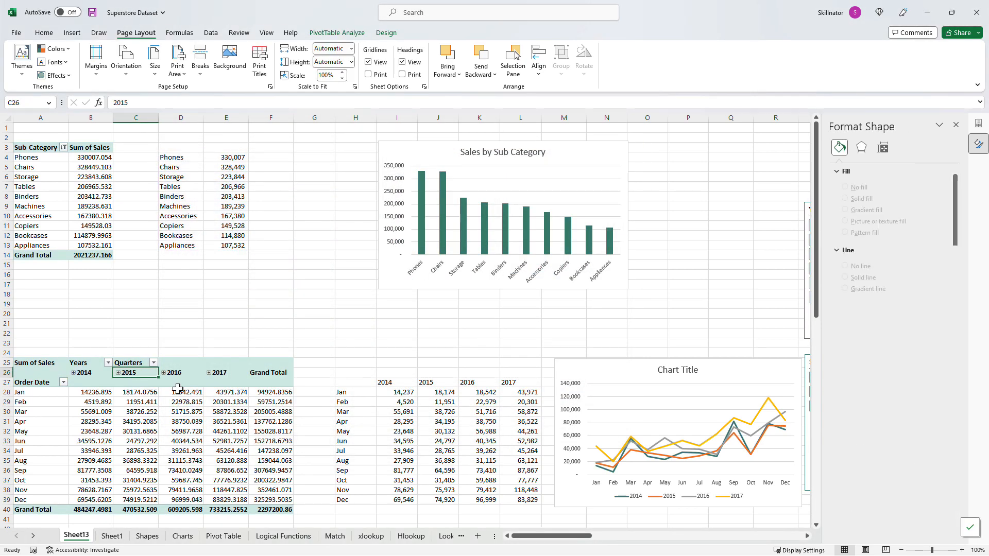
Apply the dark charcoal chart style to the Sales by Sub Category column chart
left_click(427, 144)
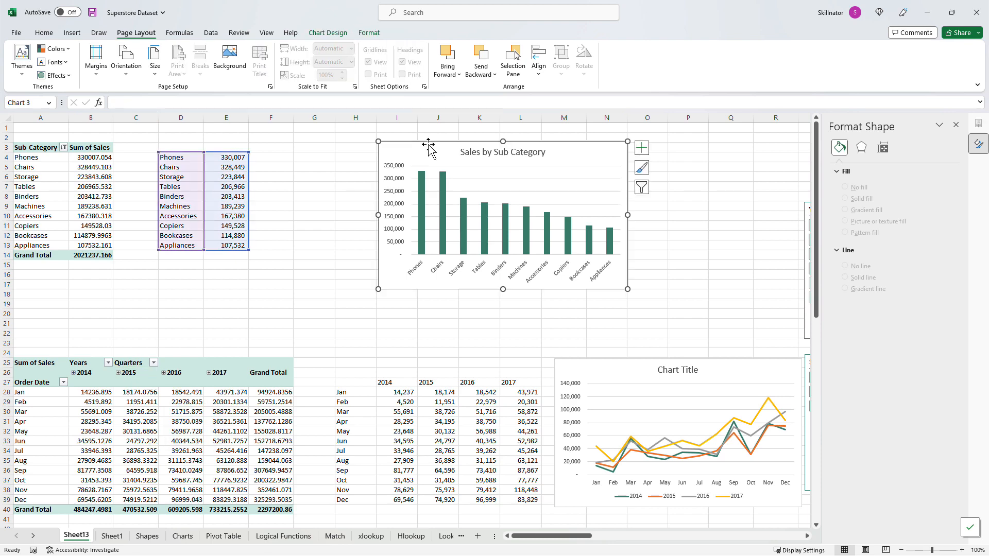
left_click(320, 36)
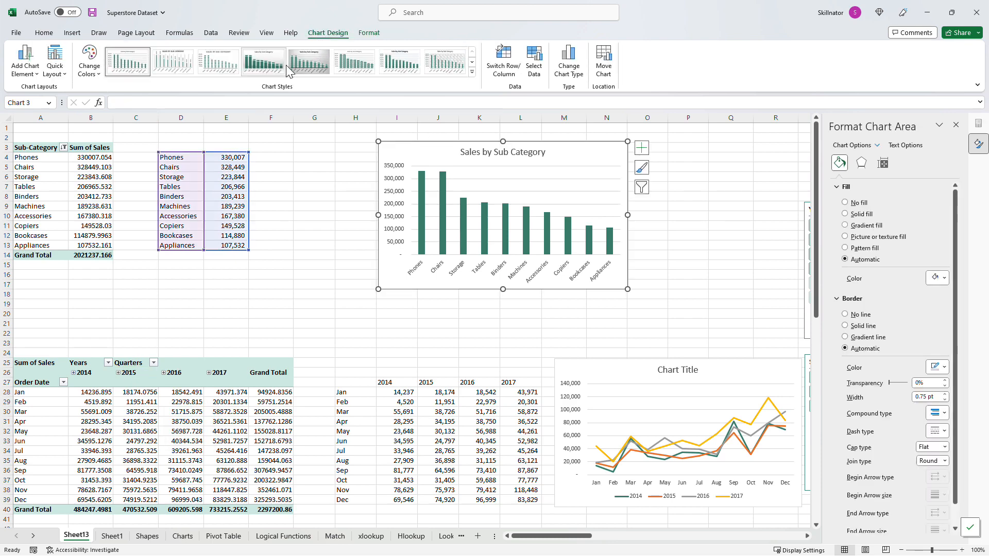
left_click(472, 73)
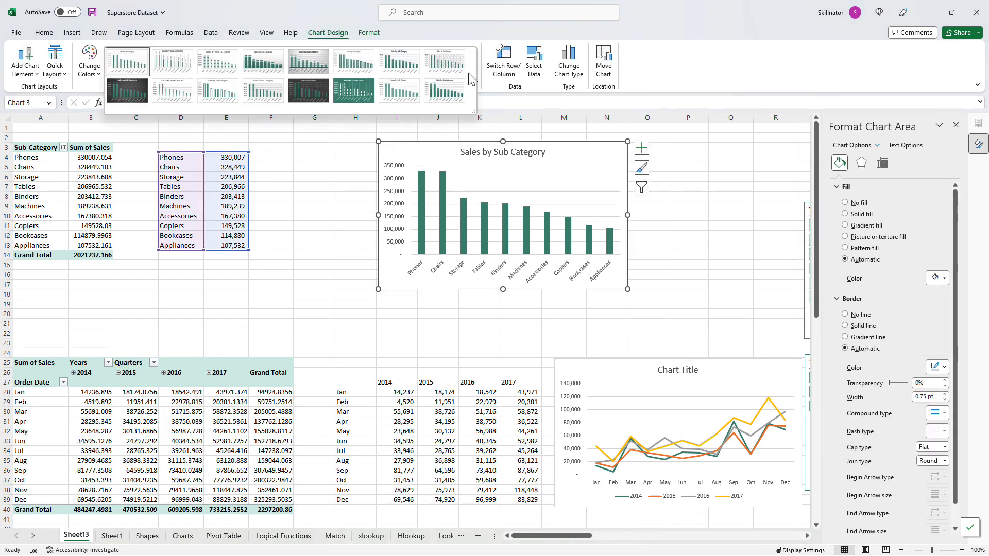
left_click(138, 98)
left_click(309, 206)
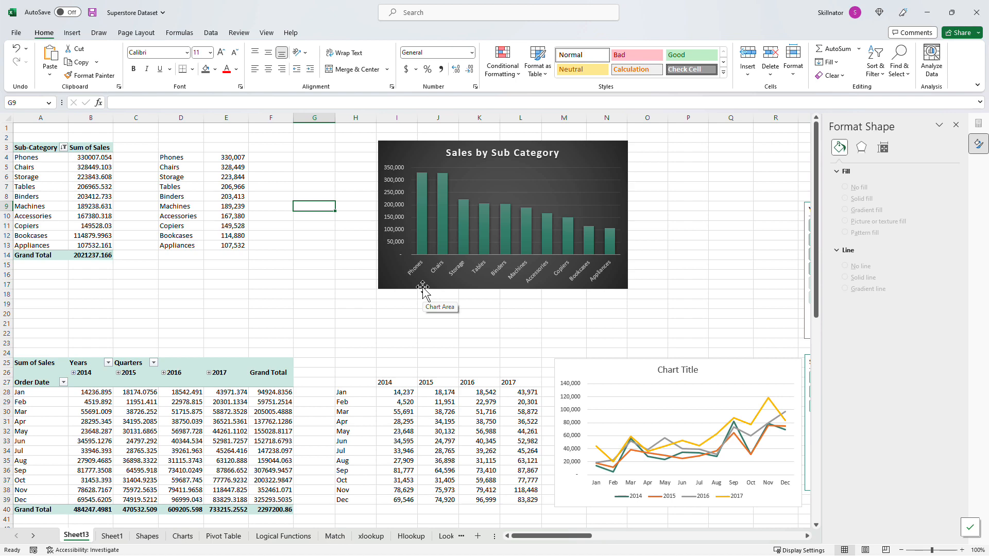
Apply the matching dark chart style to the monthly sales line chart
left_click(626, 361)
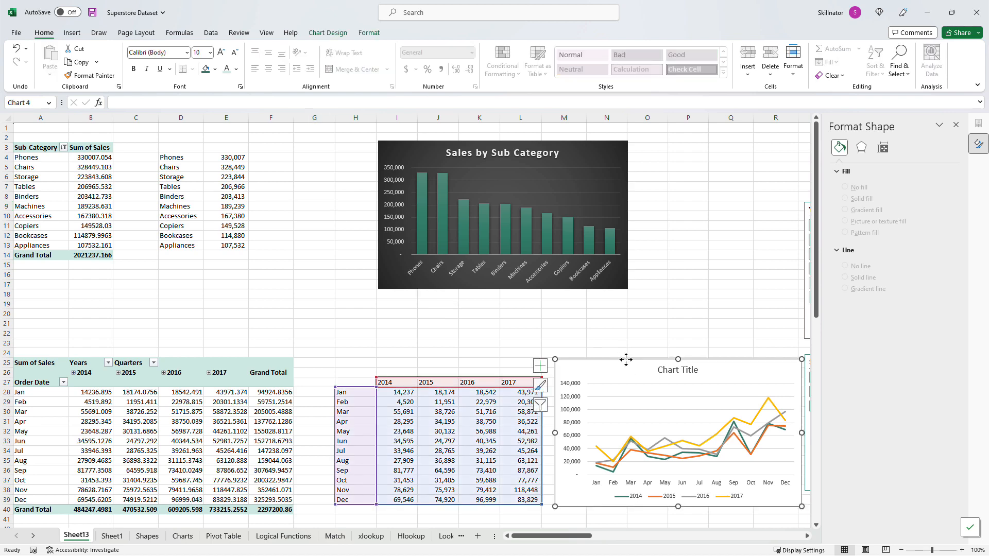
left_click(343, 35)
left_click(354, 62)
Apply the dark chart style to the sales and profit scatter chart
scroll(426, 348, "down", 7)
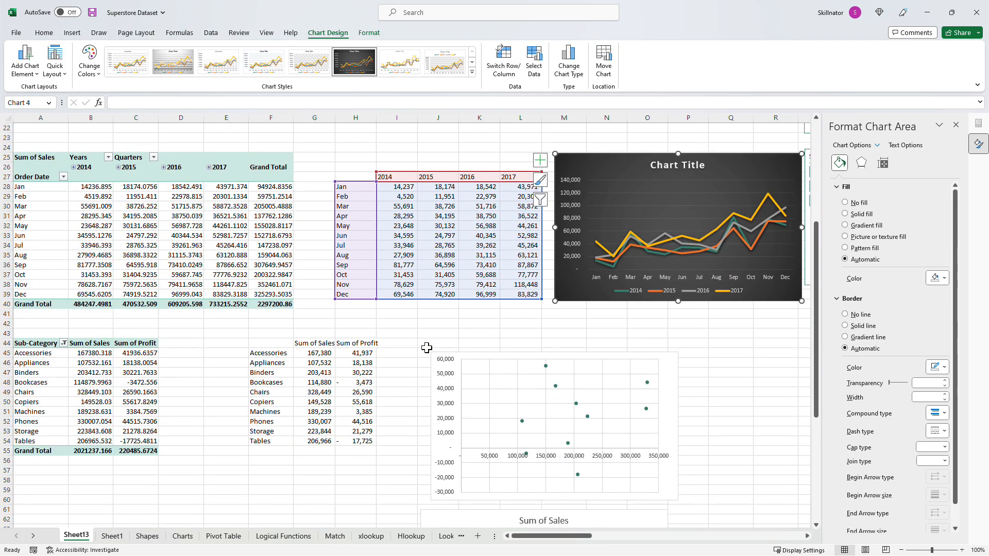
scroll(426, 348, "down", 2)
left_click(461, 323)
left_click(472, 72)
left_click(137, 95)
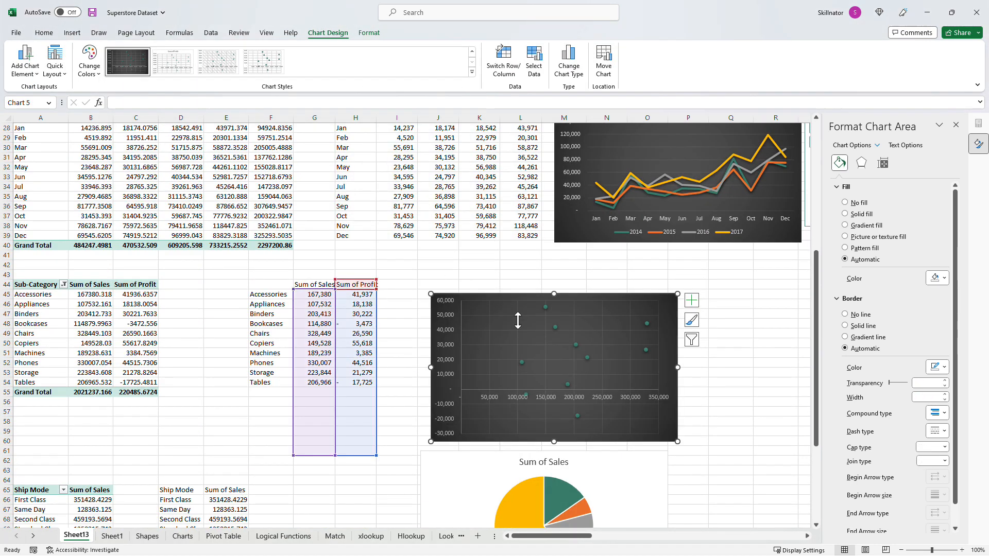
Enlarge the scatter chart's green markers and give them a shadow with 60% transparency, 4 pt blur and 3 pt distance
left_click(509, 317)
left_click(575, 345)
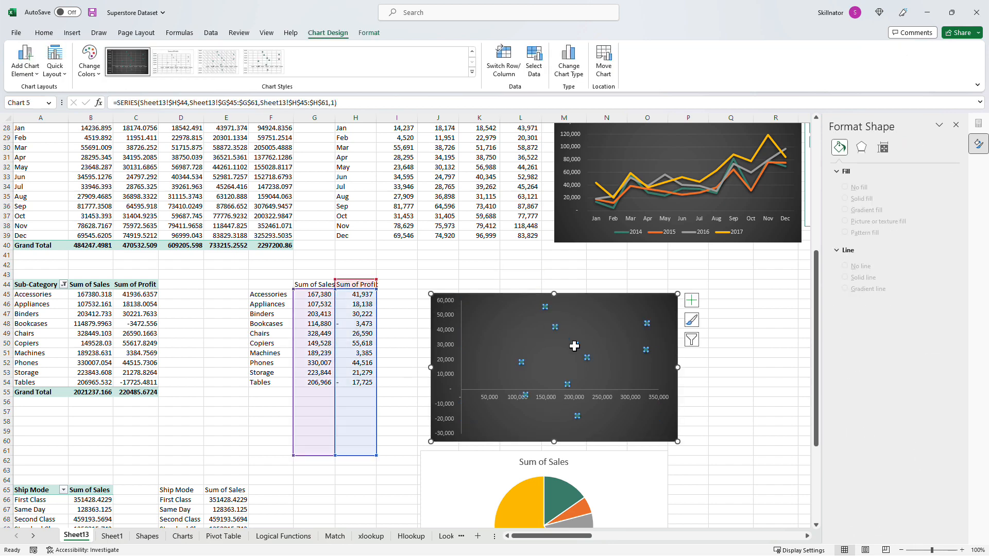
left_click(840, 163)
left_click(882, 187)
left_click(898, 264)
left_click(862, 161)
left_click(939, 202)
left_click(702, 371)
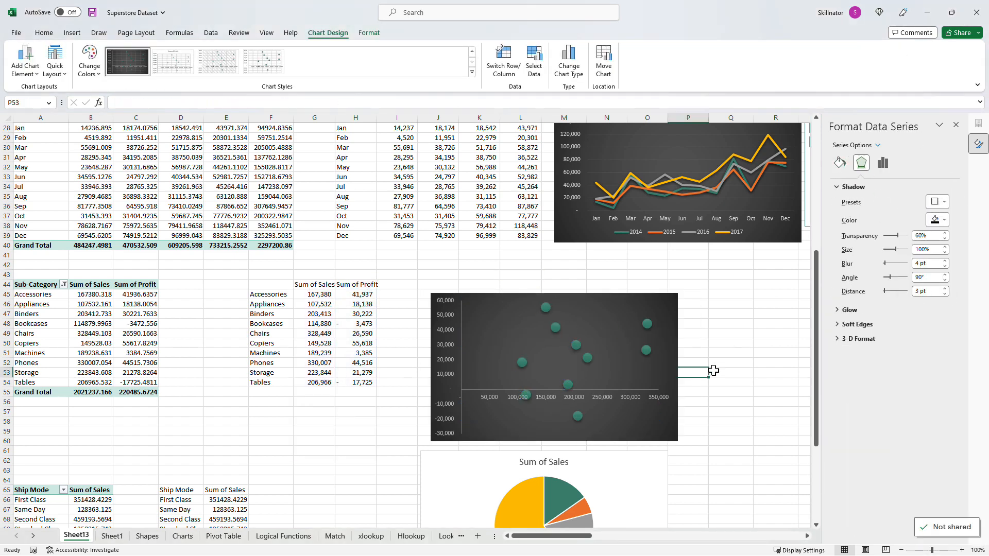
Apply the dark chart style to the Sum of Sales pie chart
scroll(714, 370, "down", 5)
left_click(618, 334)
left_click(328, 33)
left_click(472, 73)
left_click(402, 72)
left_click(732, 321)
Apply the black gradient shape style to the first card, linked to A76
scroll(719, 345, "down", 2)
left_click(281, 428)
left_click(354, 79)
left_click(159, 204)
left_click(273, 479)
Add a shadow to the black card with 60% transparency, 4 pt blur, 90° angle and 3 pt distance
left_click(309, 449)
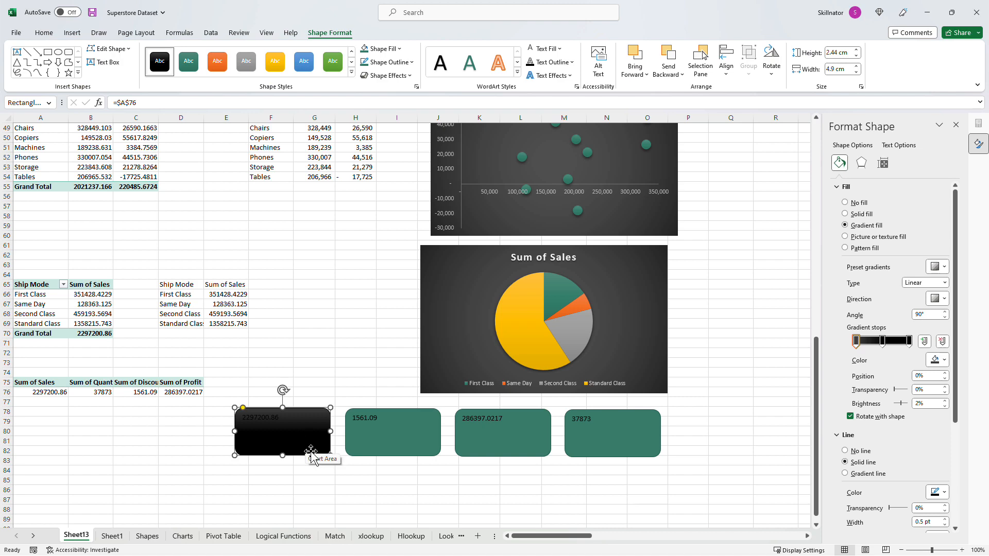
left_click(410, 77)
mouse_move(412, 121)
left_click(483, 185)
left_click(356, 304)
left_click(307, 420)
left_click(861, 163)
left_click(940, 220)
left_click(775, 275)
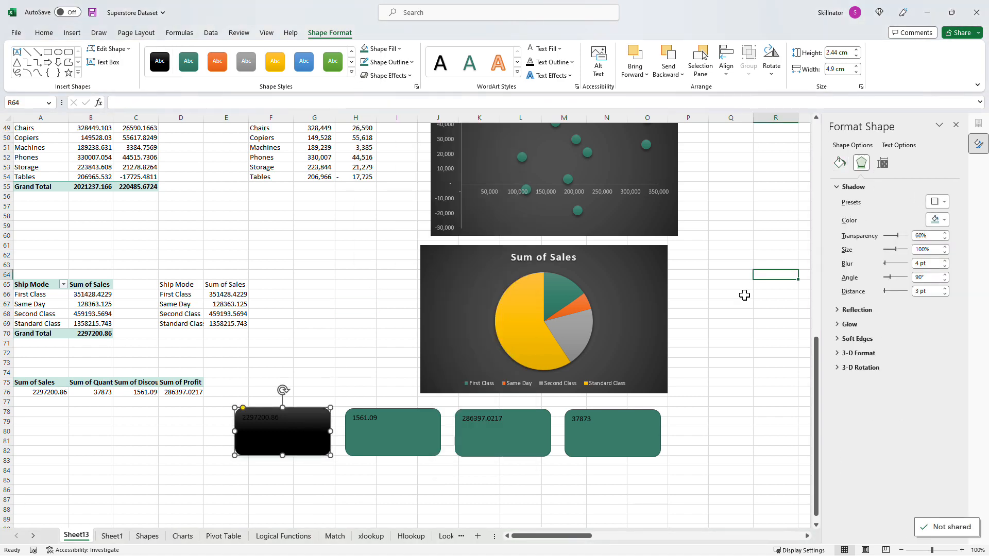
Set the black card's text to a light color at size 20
left_click(283, 450)
left_click(221, 53)
left_click(221, 53)
Format the totals in A76:D76 with thousands separators and no decimals
left_click_drag(43, 393, 176, 396)
left_click(441, 69)
left_click(470, 69)
left_click(469, 69)
Align the black card's text to its bottom center and make it bold at size 24
left_click(295, 420)
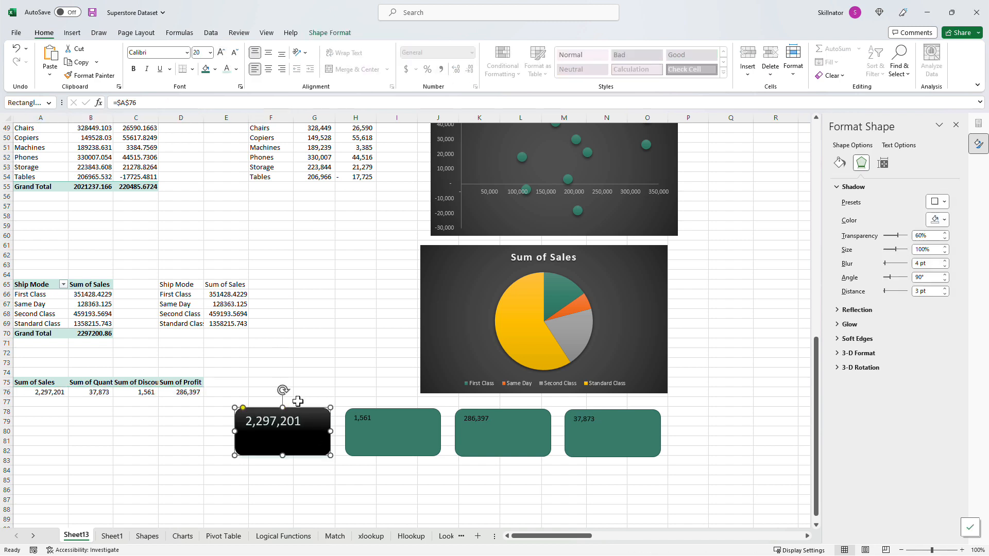
left_click(268, 53)
left_click(268, 69)
left_click(282, 52)
left_click(320, 316)
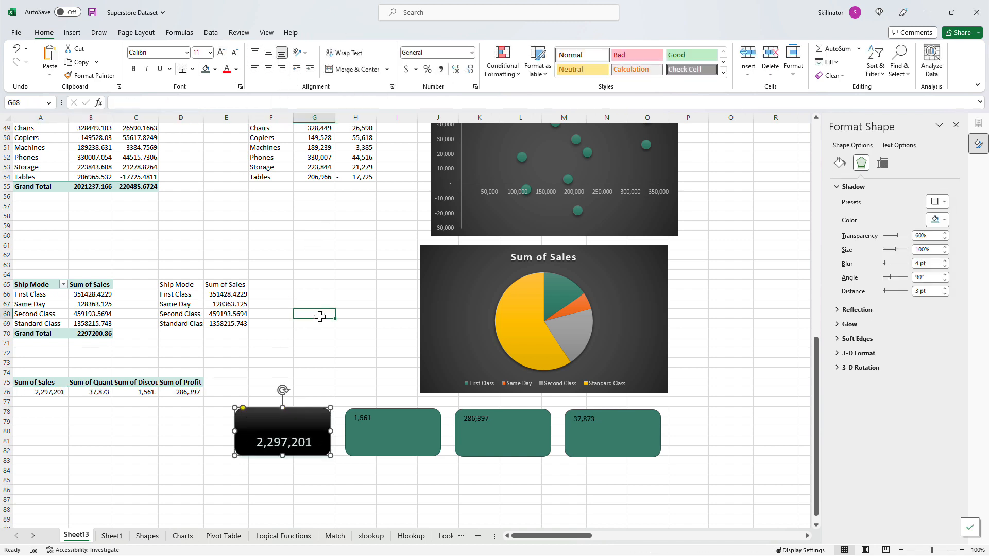
left_click(296, 414)
left_click(221, 53)
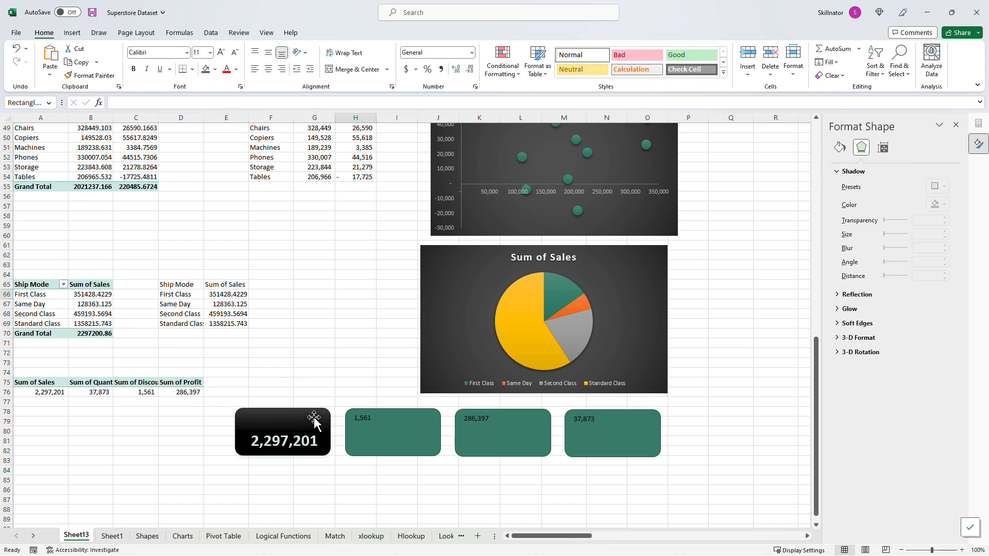
Copy the black card's formatting onto the other three cards
double_click(91, 76)
left_click(376, 432)
left_click(503, 432)
left_click(614, 432)
left_click(302, 425)
key("Escape")
Recolor the middle and first gradient stops of the first card's fill with dark gray theme shades
left_click(840, 163)
left_click(882, 342)
left_click(938, 360)
left_click(921, 419)
left_click(856, 342)
left_click(938, 360)
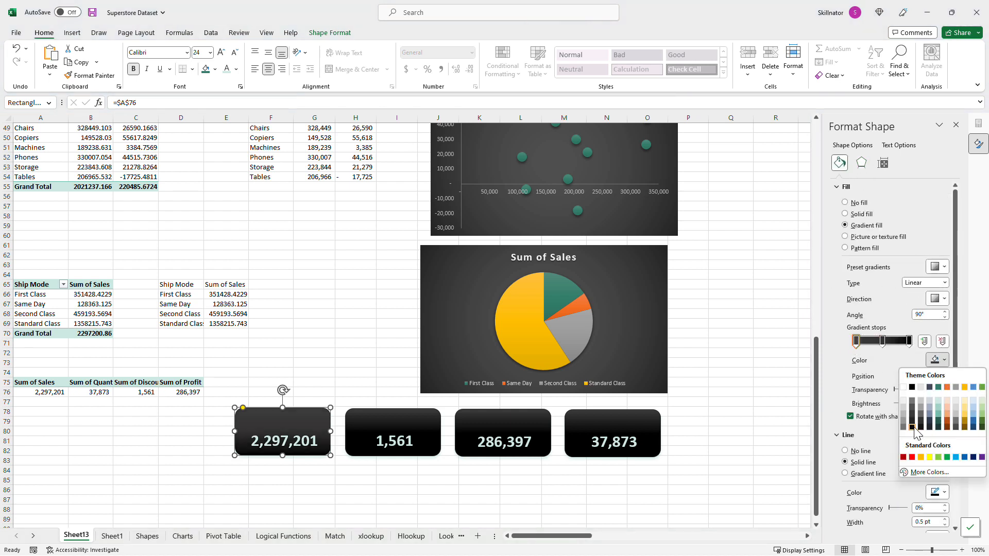
left_click(921, 429)
Add a gray gradient stop with -50% brightness to the first card's fill and place it at 59%
left_click(895, 341)
left_click(937, 360)
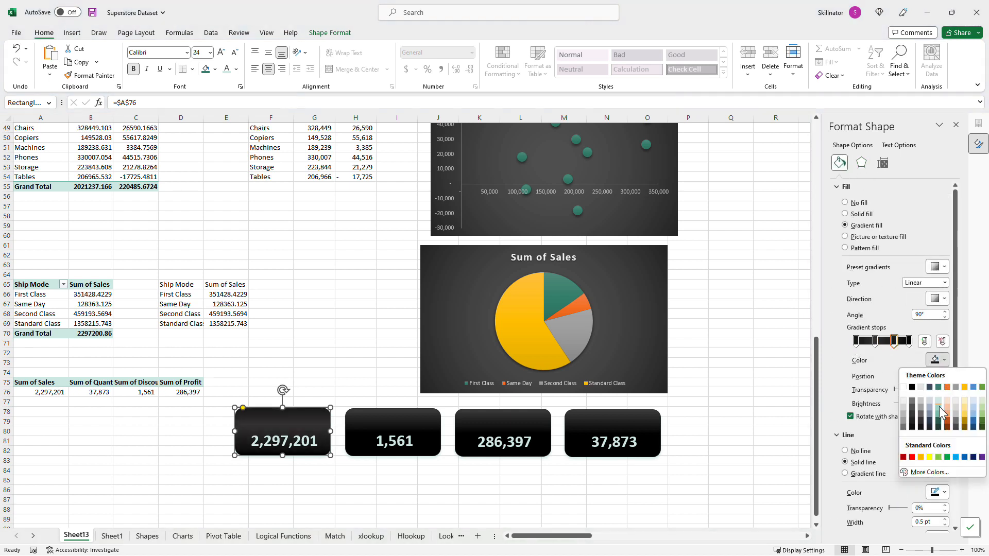
left_click(921, 410)
left_click_drag(894, 342, 887, 342)
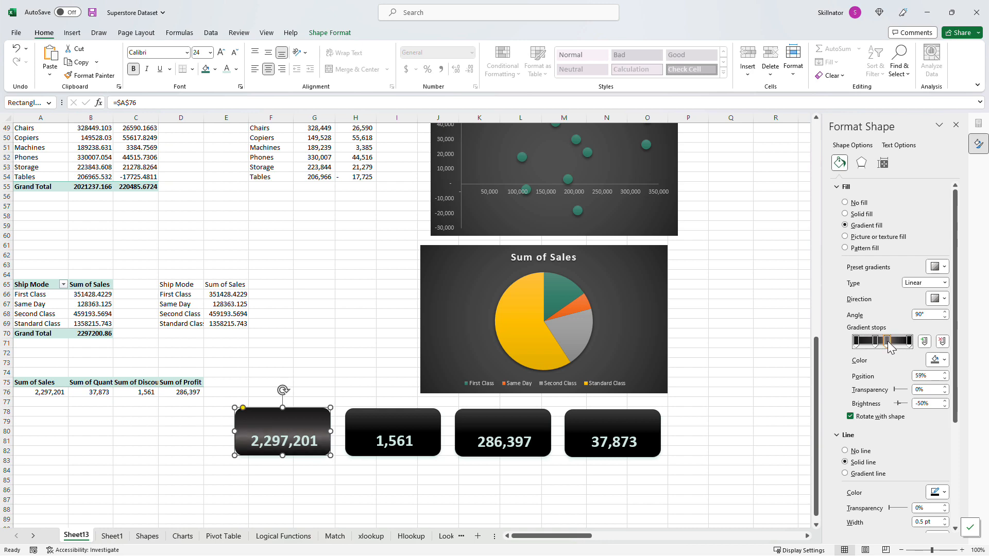
Undo the last gradient stop changes on the first card's fill
key("ctrl+z")
key("ctrl+z")
key("ctrl+z")
key("ctrl+z")
left_click(733, 375)
Copy the first card's gradient formatting onto the other three cards
left_click(299, 435)
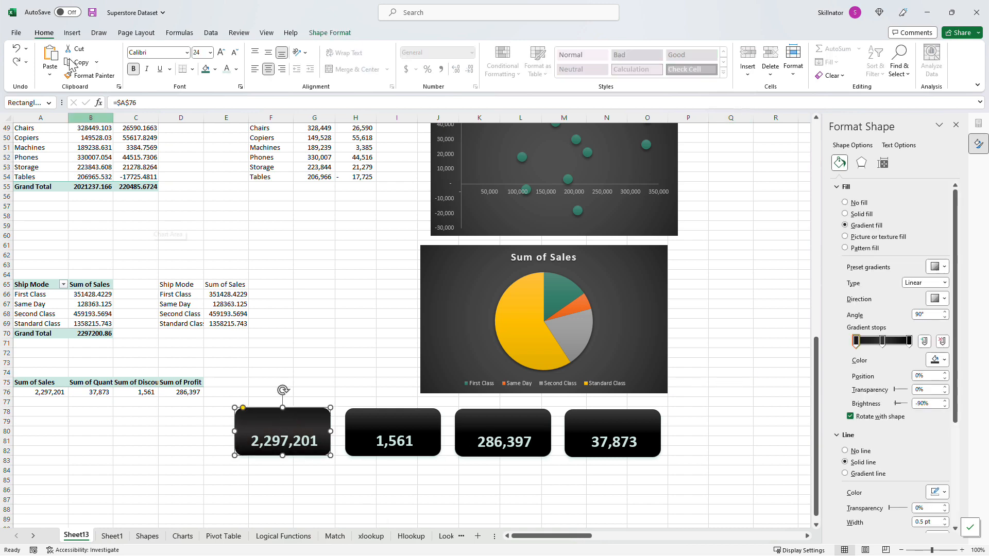
double_click(90, 76)
left_click(395, 433)
left_click(521, 435)
left_click(613, 437)
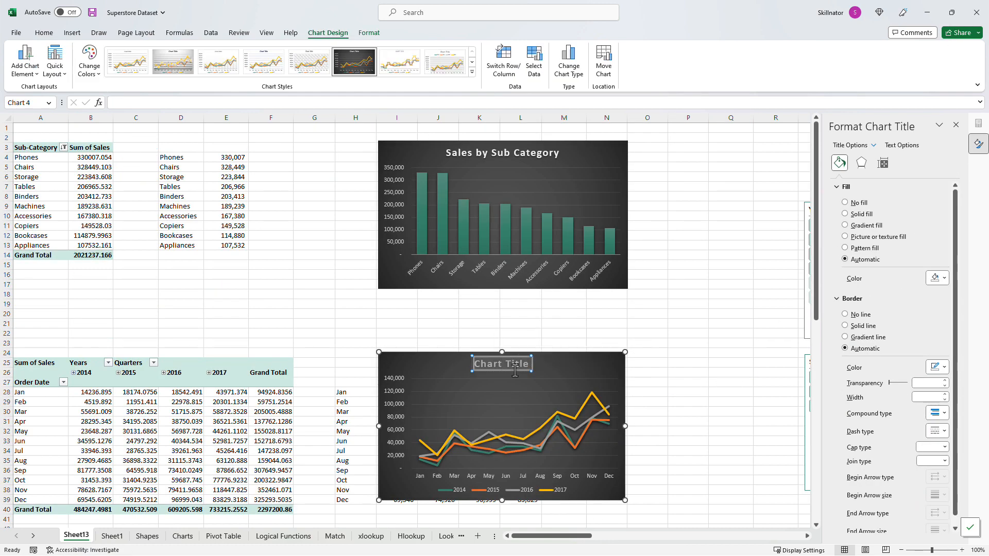
Title the line chart "YOY sales Comparison" and recolor its 2017 line with a theme color
type("YOY sales Comparison")
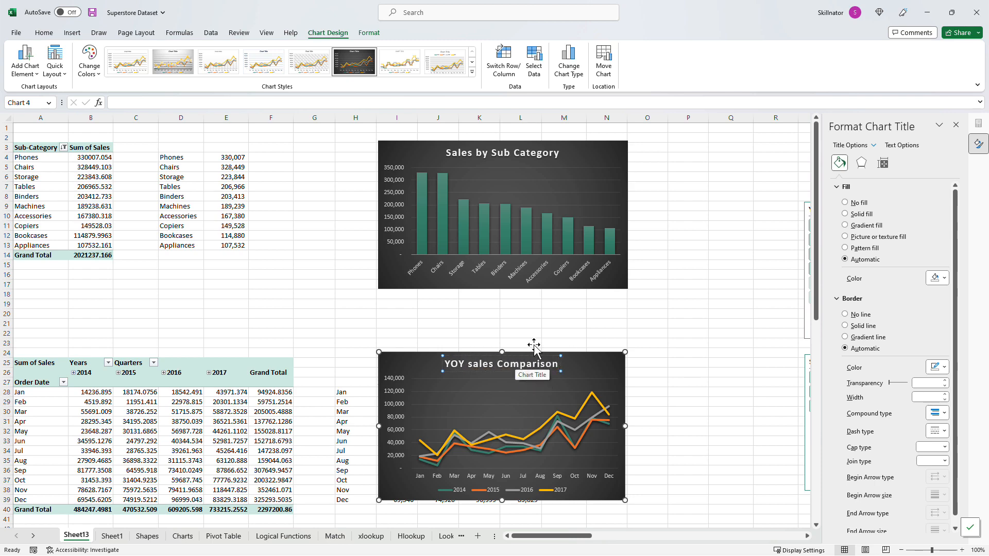
left_click(583, 406)
left_click(840, 163)
left_click(937, 269)
left_click(941, 331)
Recolor the 2014, 2015 and 2016 lines of the YOY chart light gray
left_click(581, 431)
left_click(937, 270)
left_click(922, 316)
left_click(943, 270)
left_click(925, 323)
left_click(581, 441)
left_click(567, 433)
key("F4")
Recolor the 2017 line of the YOY chart dark green
left_click(584, 405)
left_click(939, 269)
left_click(938, 328)
left_click(688, 344)
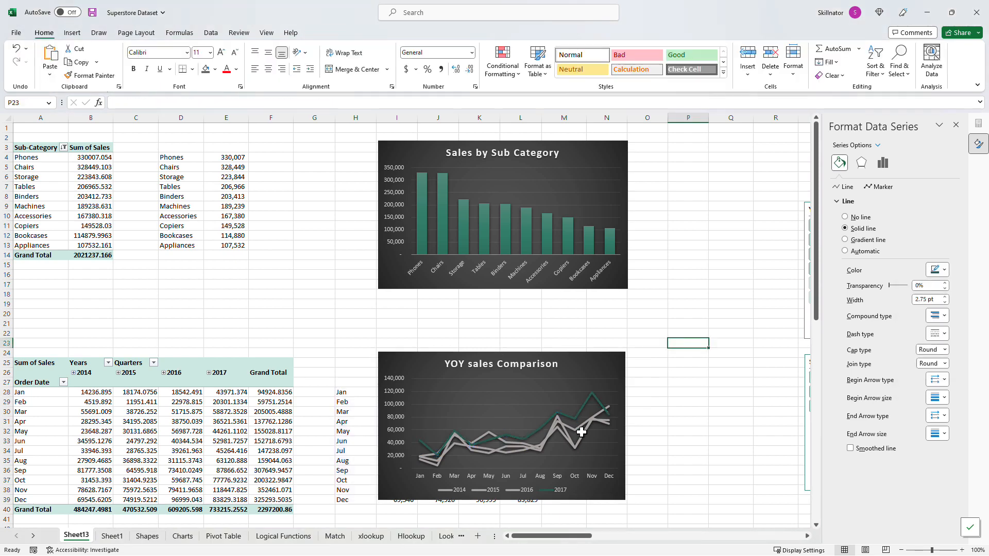
Make the 2015 line of the YOY chart about 31% transparent
left_click(583, 432)
left_click(586, 431)
left_click(688, 422)
left_click(586, 429)
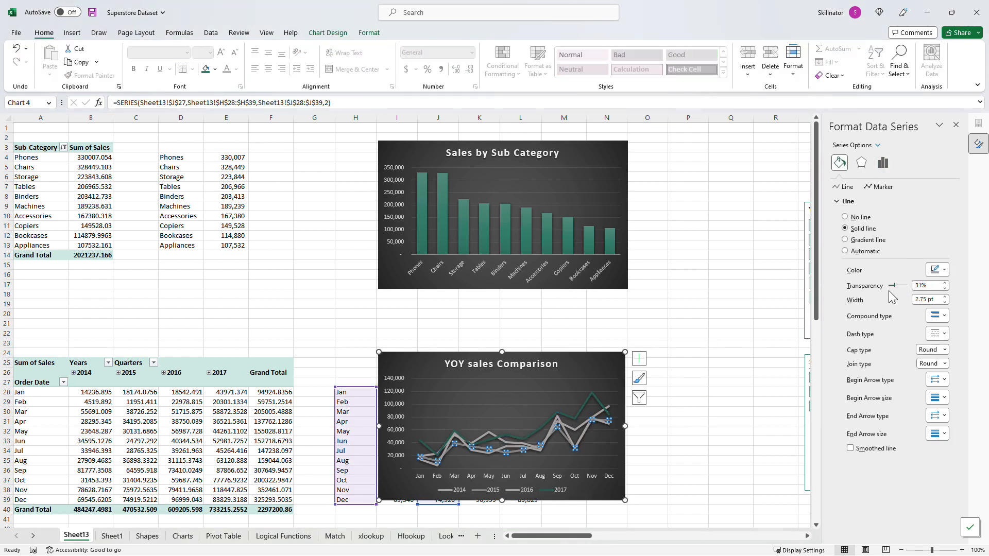
left_click(717, 304)
Add data labels to the columns of the Sales by Sub Category chart
left_click(505, 218)
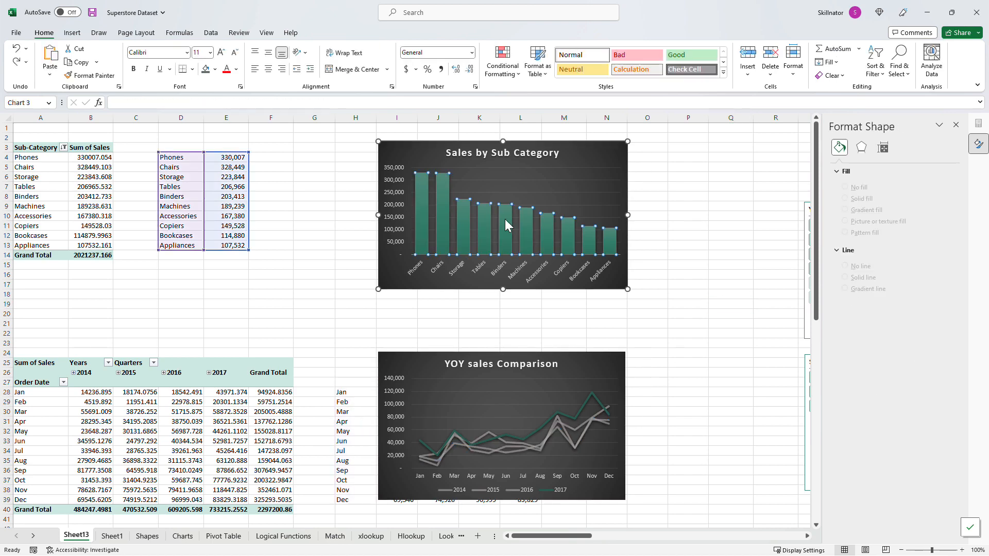
right_click(506, 220)
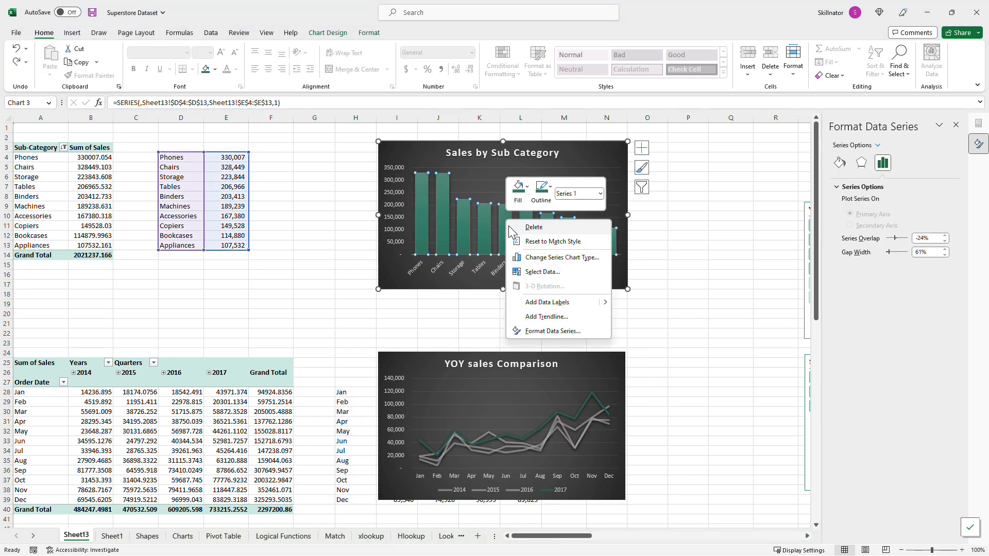
left_click(547, 302)
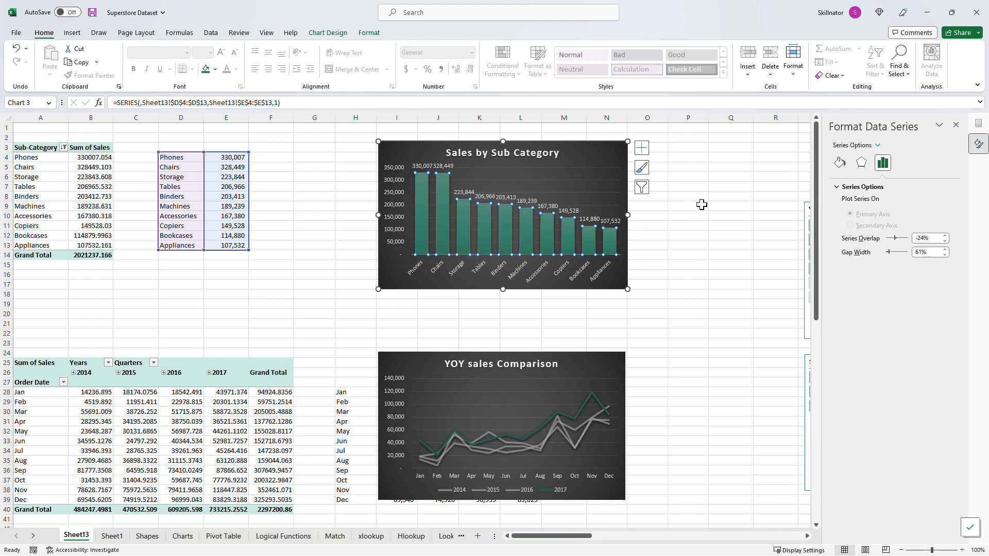
left_click(669, 207)
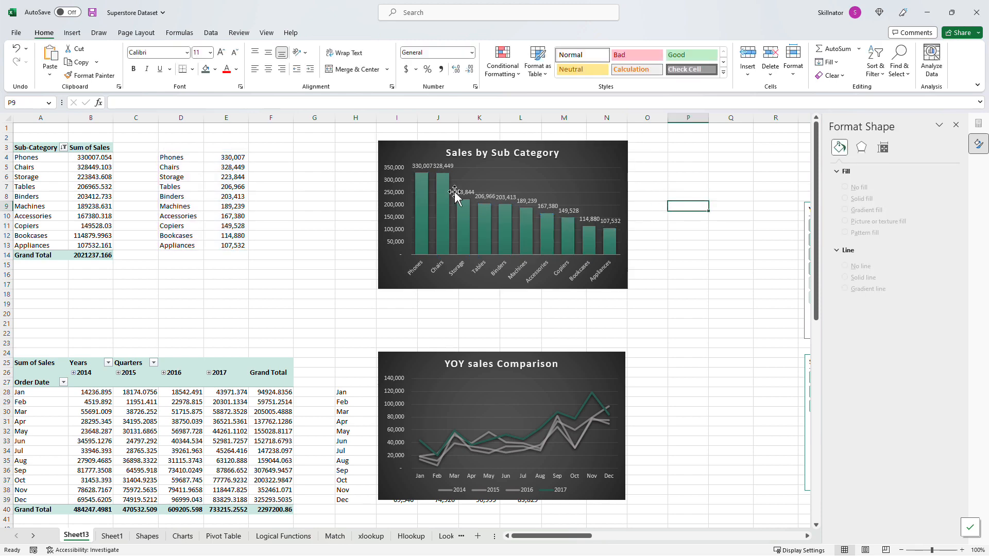
Hide the vertical axis labels of the Sales by Sub Category chart
left_click(399, 183)
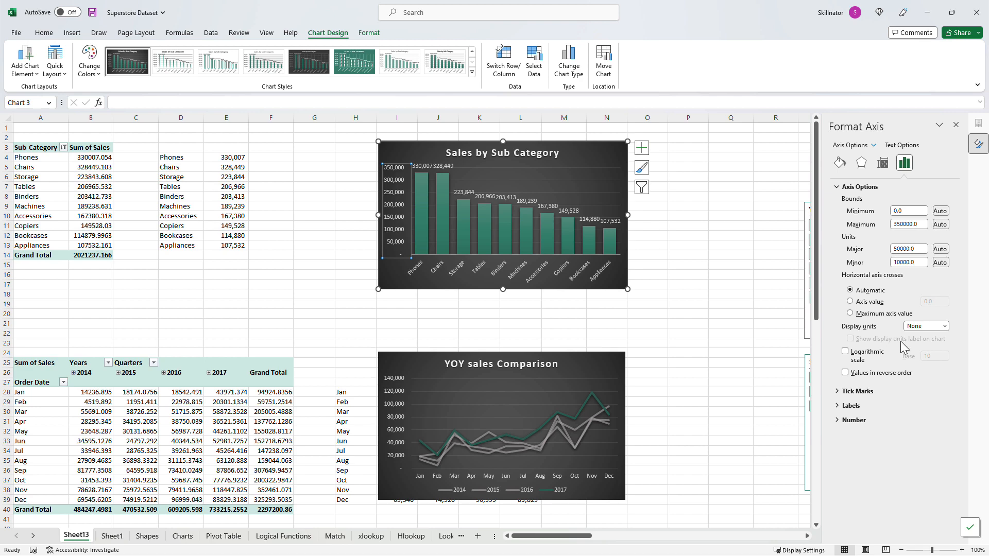
left_click(851, 406)
left_click(925, 419)
left_click(922, 463)
left_click(730, 333)
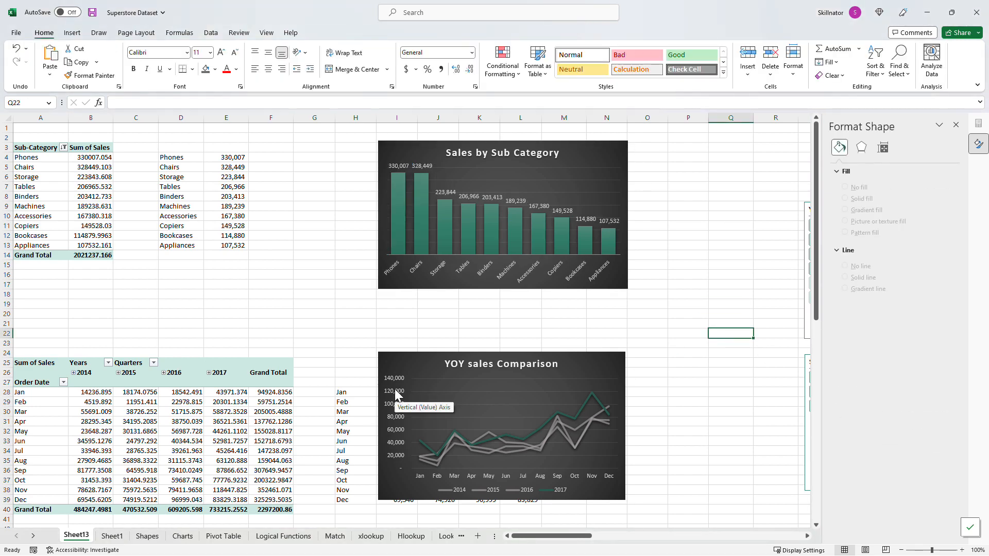
Add a new worksheet named Dashboard and fill all of its cells with black
scroll(395, 388, "down", 10)
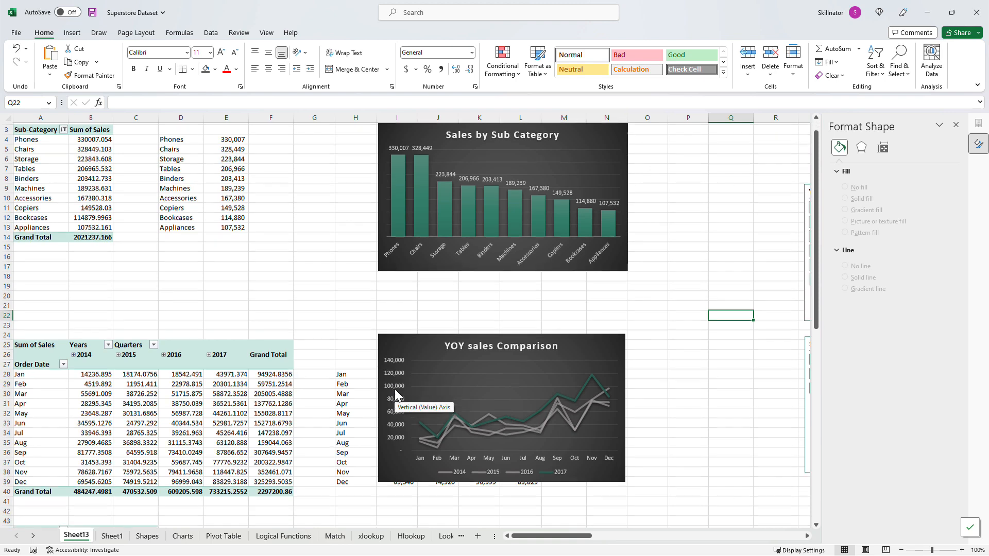
left_click(478, 537)
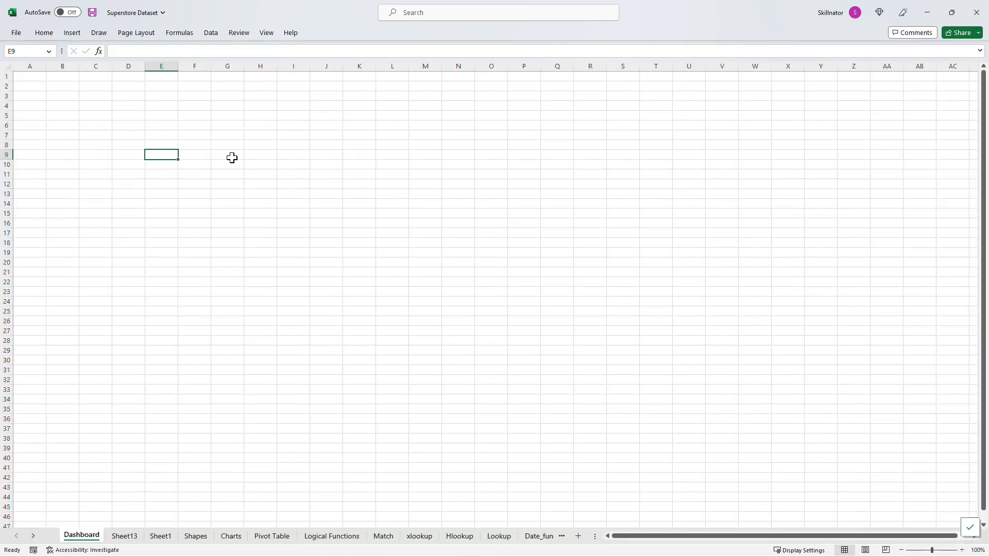
key("ctrl+a")
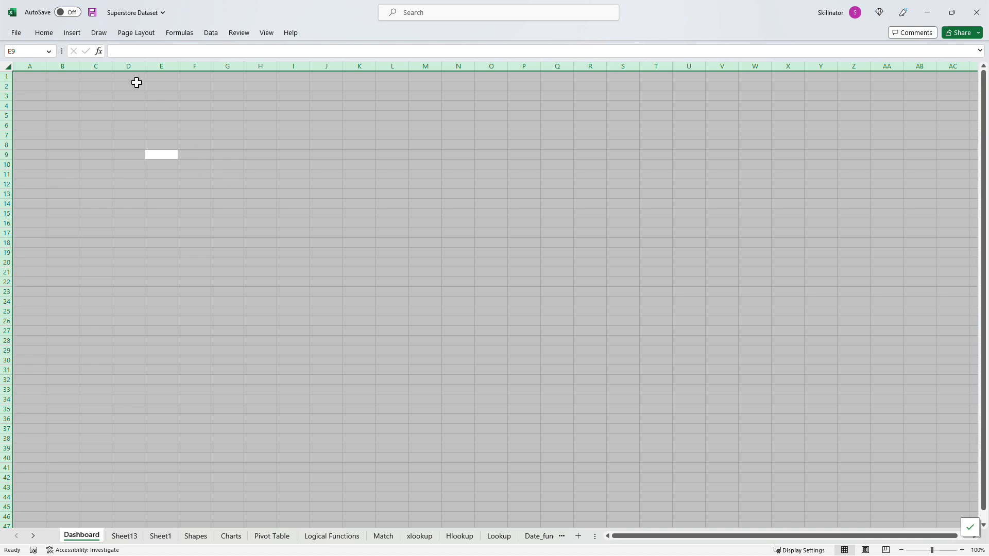
left_click(44, 33)
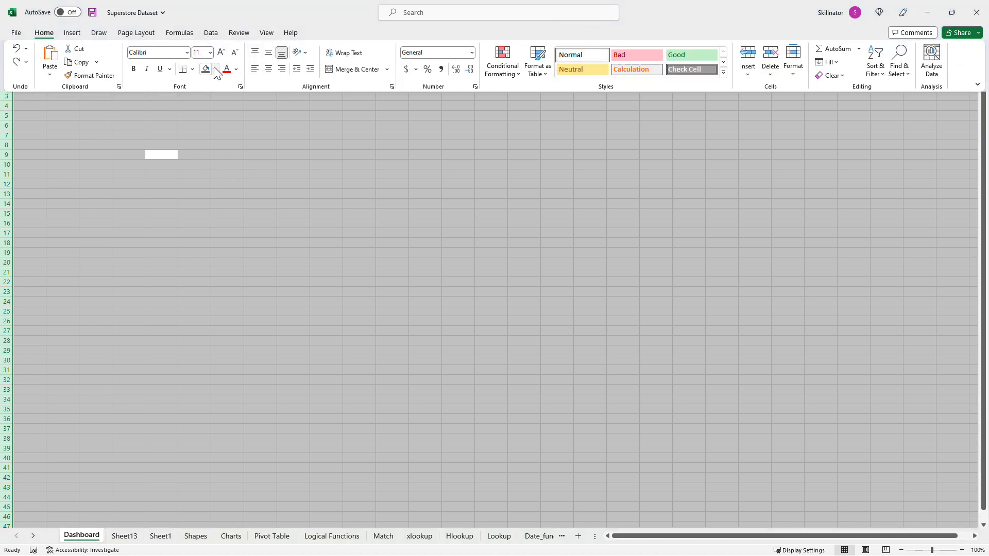
left_click(215, 69)
left_click(215, 97)
left_click(95, 125)
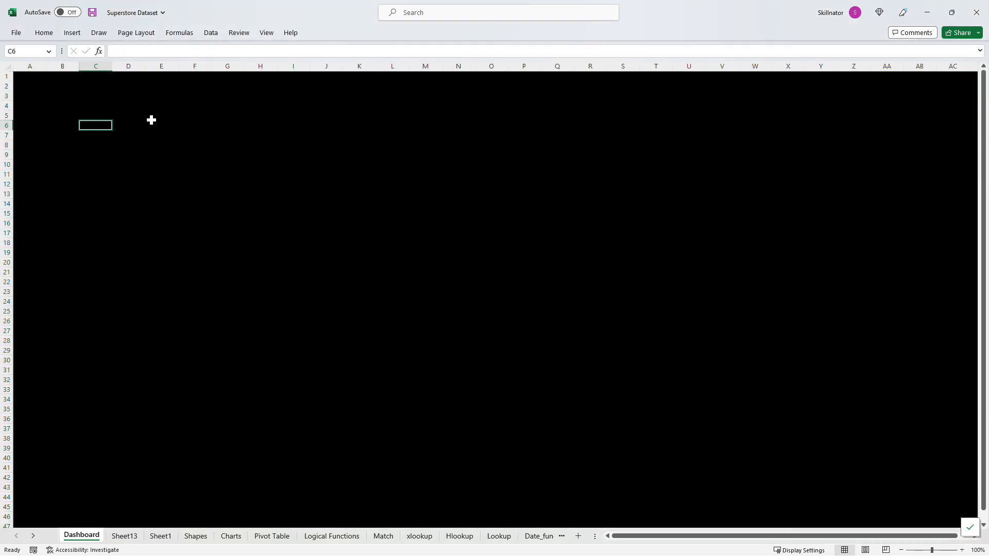
Move the Sales by Sub Category chart from Sheet13 to the Dashboard sheet and enlarge it
left_click(124, 536)
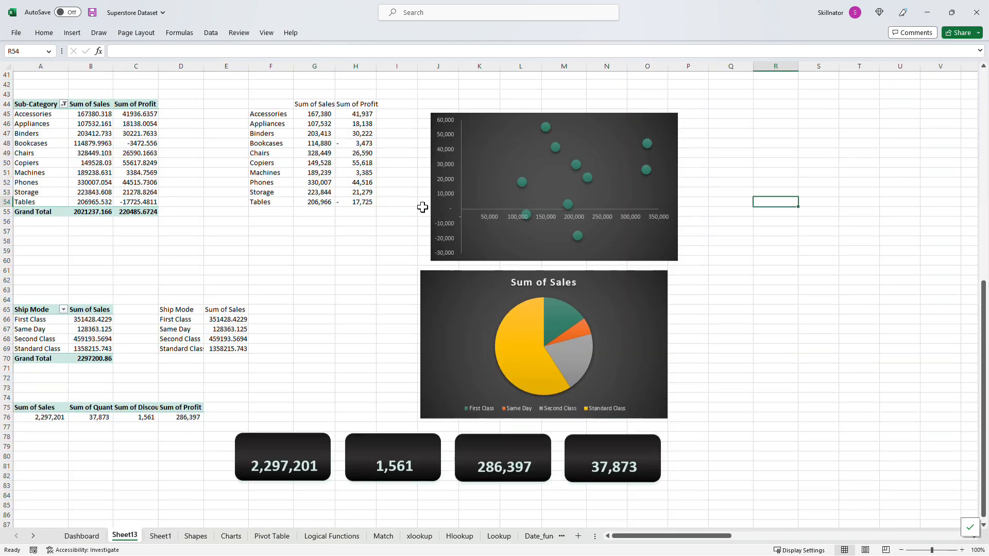
left_click(521, 95)
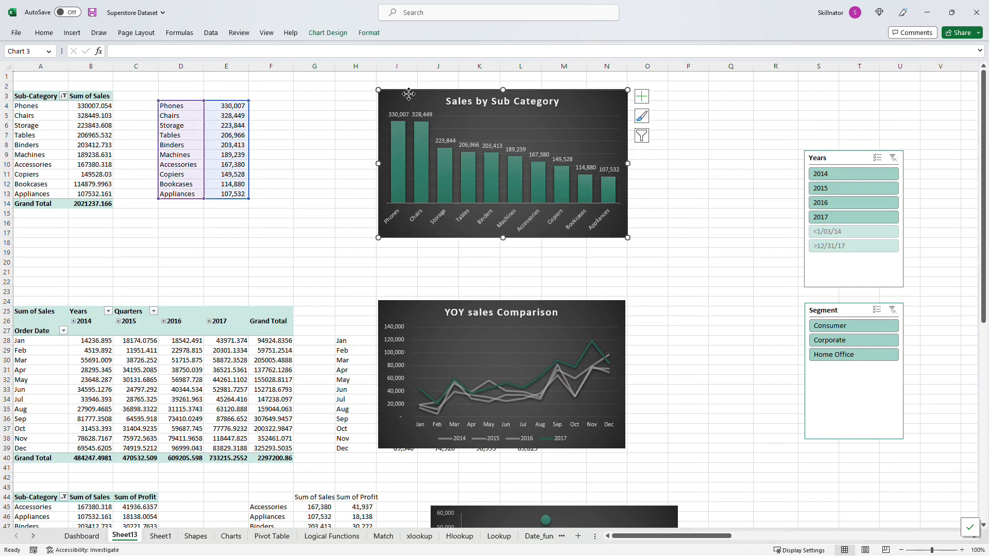
key("ctrl+x")
left_click(81, 536)
key("ctrl+v")
left_click_drag(759, 436, 891, 469)
Move the YOY sales Comparison chart to the Dashboard above the column chart and stretch it to the same width
key("ctrl+Page_Down")
left_click(440, 316)
key("ctrl+x")
key("ctrl+Page_Up")
key("ctrl+v")
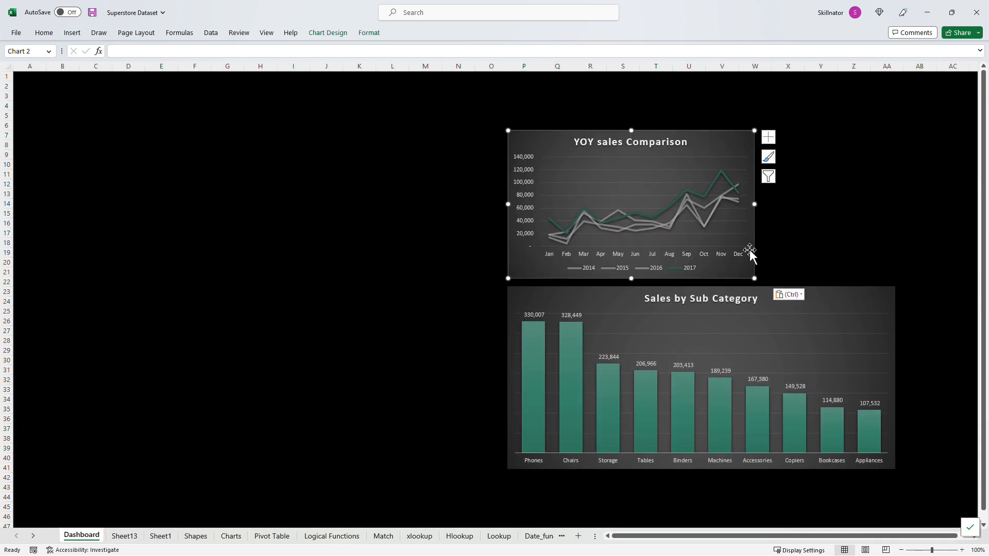
left_click_drag(634, 129, 634, 123)
left_click_drag(754, 204, 894, 203)
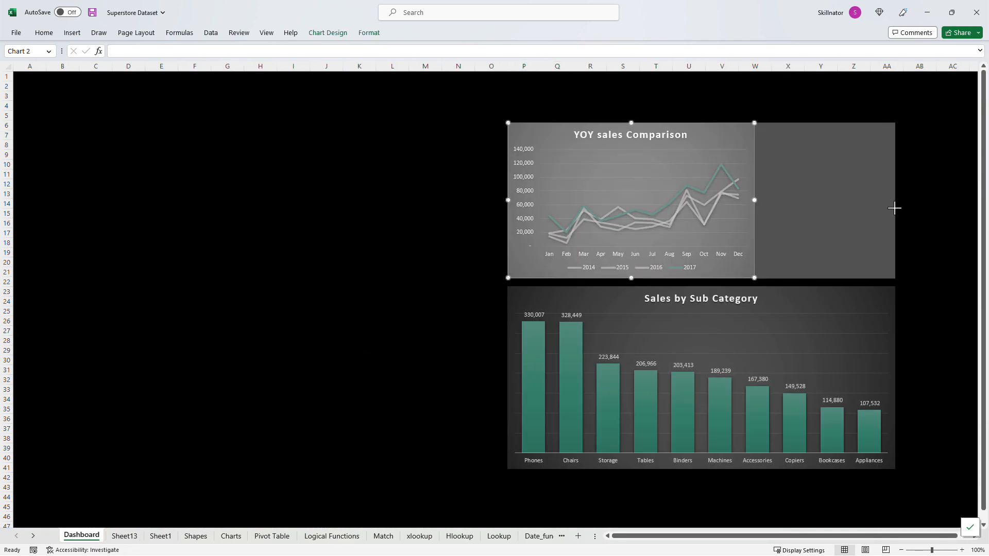
left_click(448, 221)
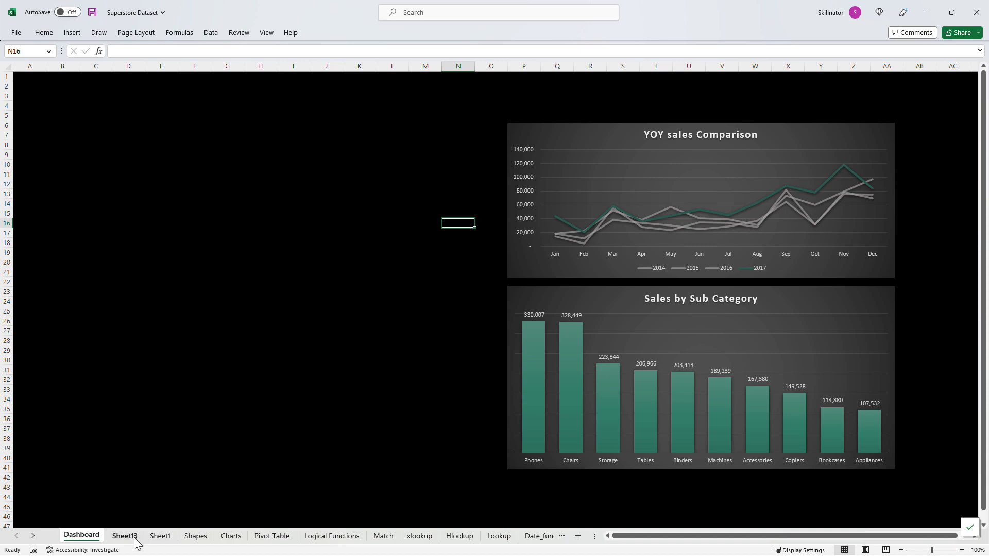
Move the scatter chart from Sheet13 to the Dashboard beside the column chart and make it taller
left_click(124, 536)
left_click(428, 361)
key("ctrl+x")
key("ctrl+Page_Up")
left_click(194, 311)
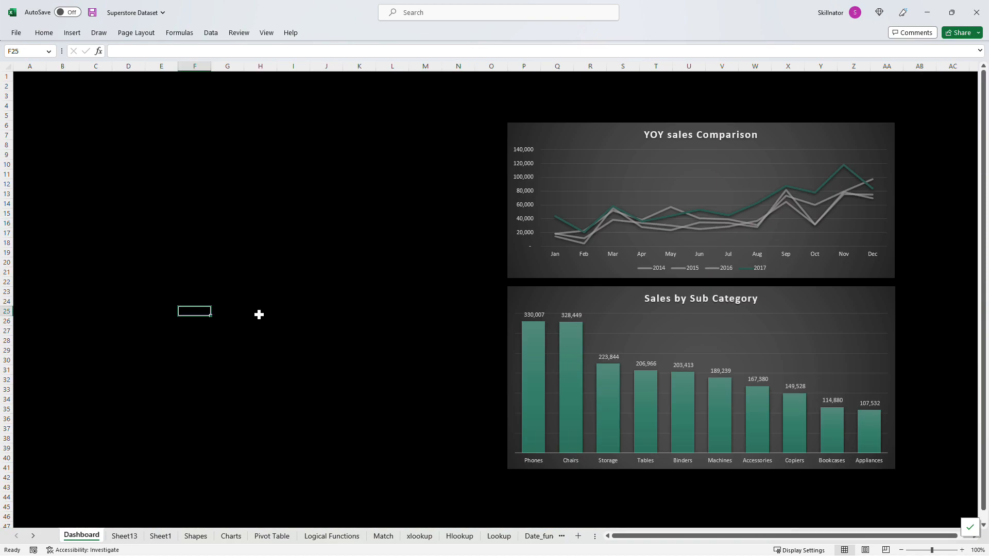
key("ctrl+v")
left_click_drag(259, 315, 198, 315)
left_click_drag(241, 434, 241, 468)
Move the Sum of Sales pie chart from Sheet13 to the Dashboard between the scatter and column charts
left_click(133, 537)
scroll(263, 457, "down", 5)
left_click(484, 282)
key("ctrl+x")
key("ctrl+Page_Up")
left_click(402, 298)
key("ctrl+v")
left_click_drag(452, 287, 401, 292)
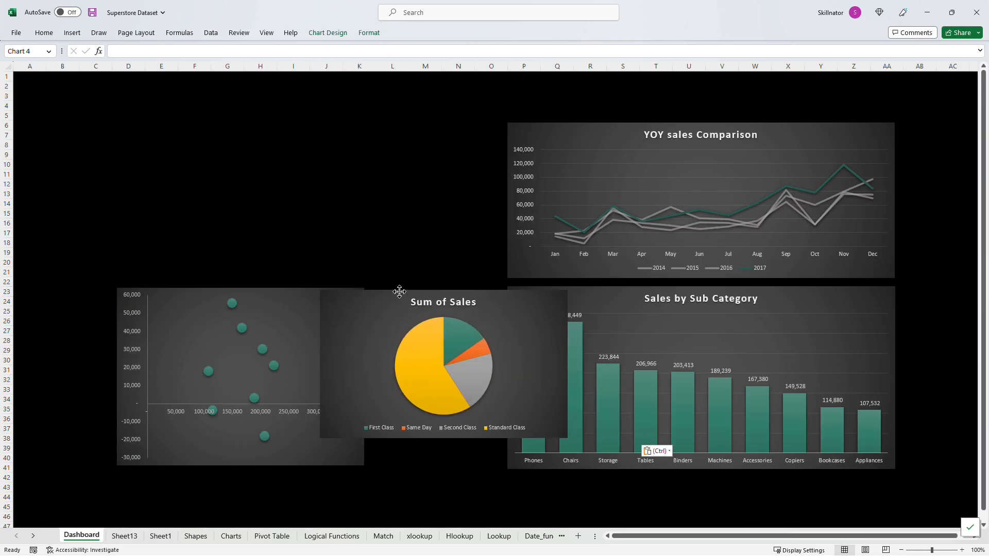
Remove the pie chart's background fill and shift the chart slightly toward the scatter chart
right_click(396, 298)
key("Escape")
right_click(423, 299)
left_click(457, 265)
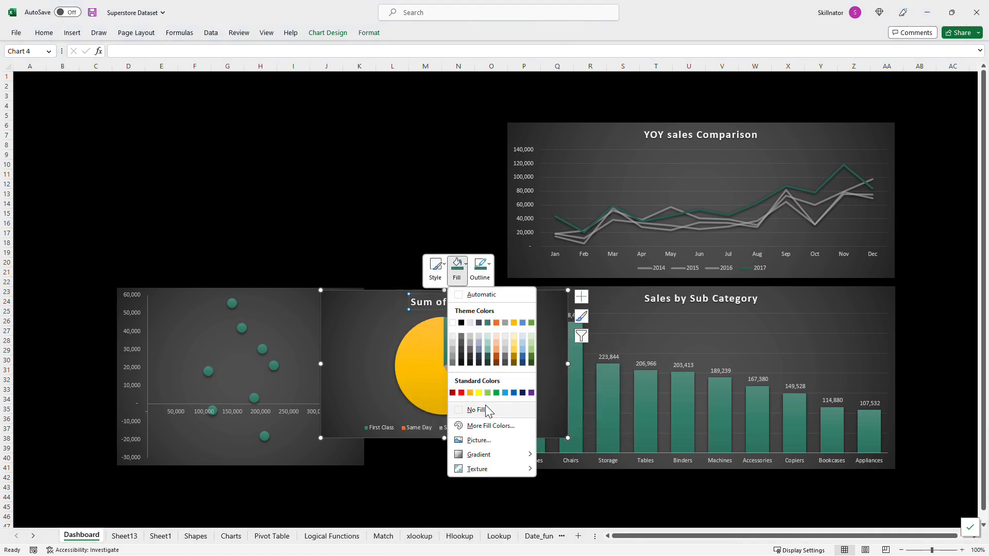
left_click(470, 409)
double_click(505, 302)
left_click(857, 152)
left_click_drag(473, 437, 466, 439)
left_click(956, 74)
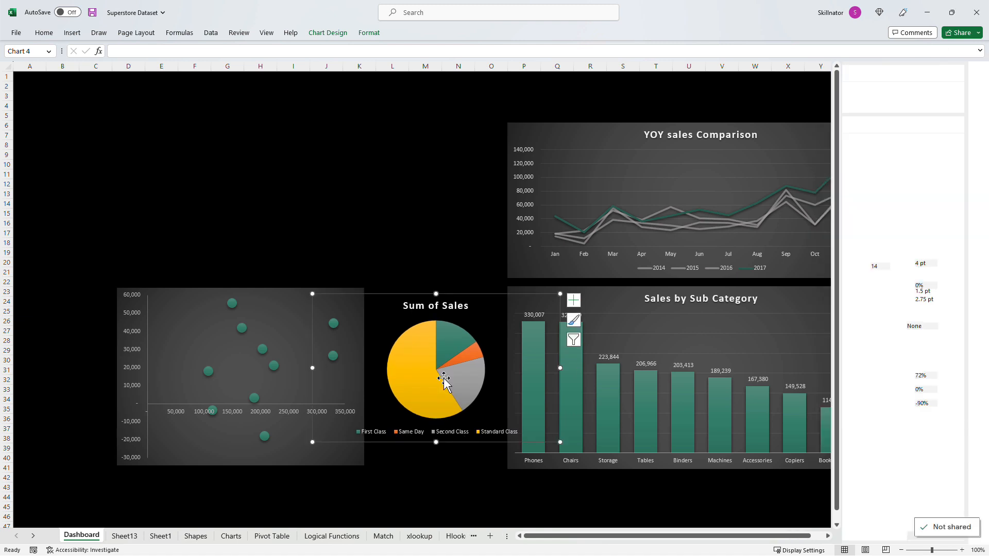
Select all four Dashboard charts and shift them together slightly toward the outer edge of the column chart
left_click(779, 276)
left_click(773, 294, "ctrl")
left_click(431, 300, "ctrl")
left_click(291, 291, "ctrl")
left_click_drag(290, 291, 292, 289)
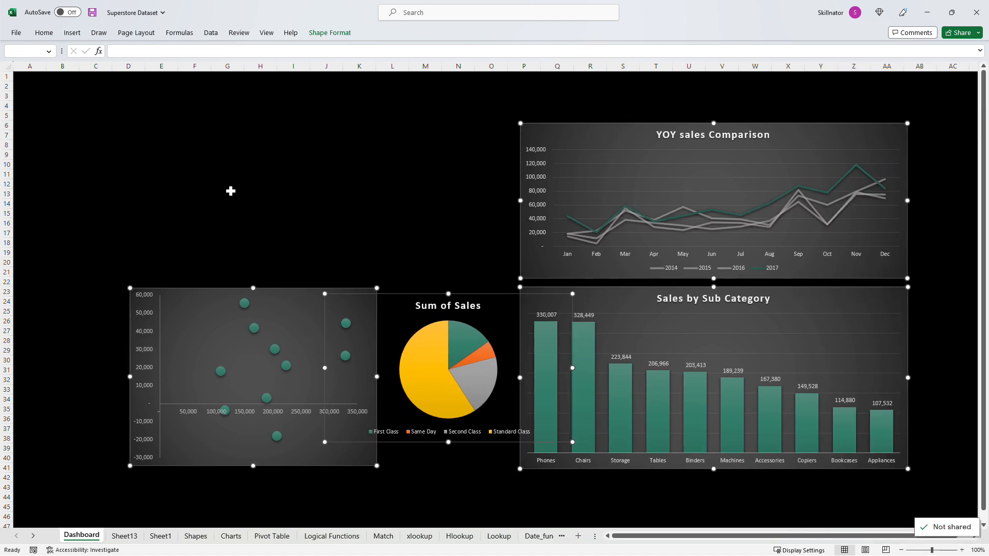
left_click(230, 194)
Move the four KPI cards from Sheet13 to the Dashboard above the charts
left_click(125, 536)
left_click(283, 460)
left_click(393, 458, "ctrl")
left_click(499, 457, "ctrl")
left_click(609, 459, "ctrl")
key("ctrl+x")
left_click(81, 535)
key("ctrl+v")
left_click(286, 225)
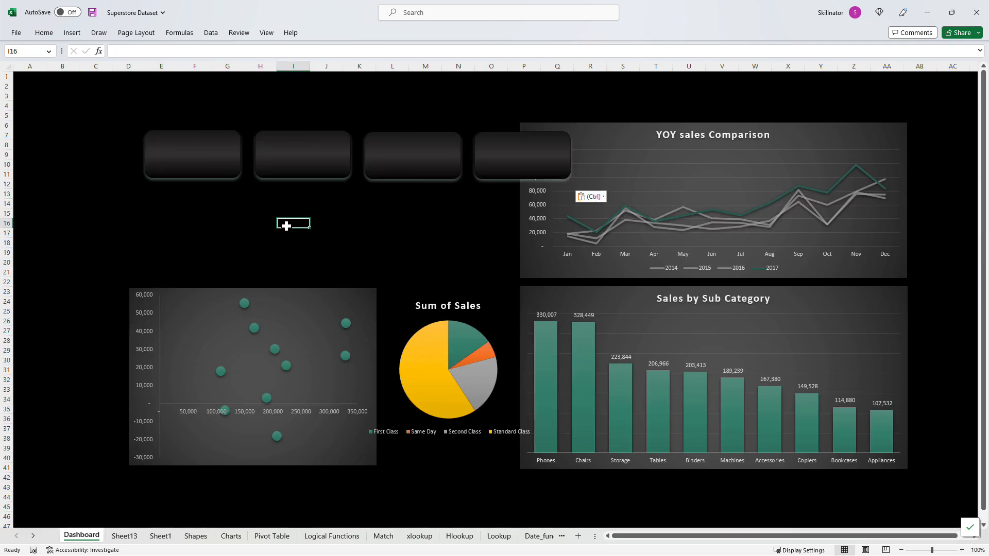
Link the first card to =Sheet13!$A$76 and copy the second card's formatting onto it
left_click(202, 150)
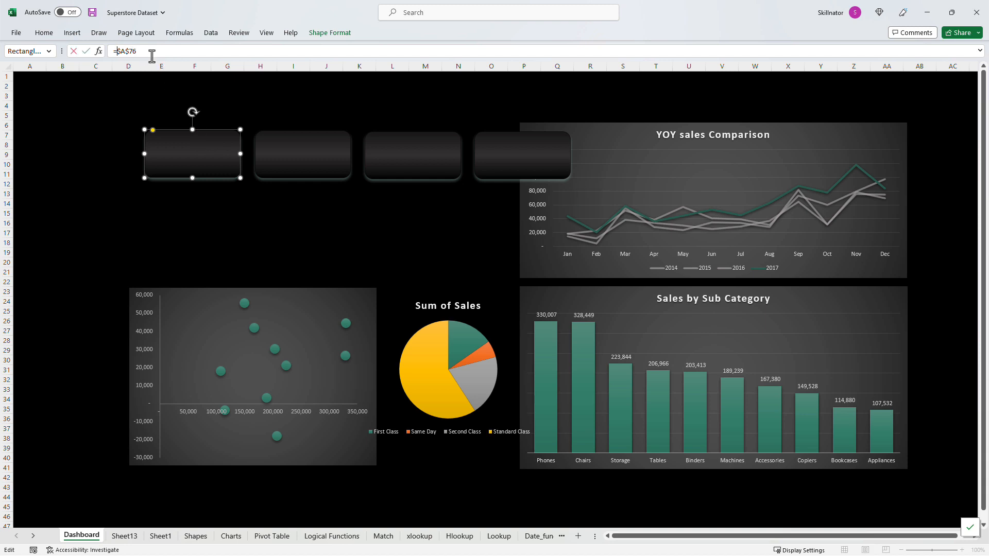
type("Sheet1!")
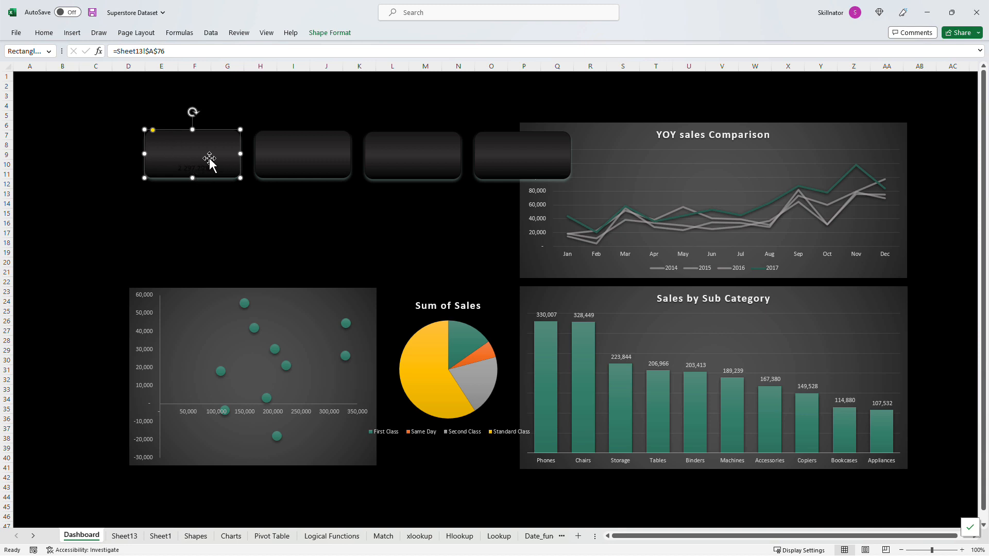
left_click(280, 154)
left_click(44, 32)
left_click(91, 76)
left_click(193, 155)
Add the Sheet13! reference to the formulas of the other three KPI cards
left_click(281, 153)
left_click(116, 52)
type("Sheet13!")
key("Return")
left_click(376, 149)
left_click(116, 52)
type("Sheet13!")
key("Return")
left_click(492, 153)
left_click(116, 51)
type("Sheet13!")
key("Return")
Copy the first card's formatting onto the other three relinked cards
left_click(206, 157)
left_click(44, 33)
double_click(90, 75)
left_click(304, 157)
left_click(413, 157)
left_click(509, 159)
key("Escape")
Arrange the four cards in a two-by-two grid and widen the 1,561 and 286,397 cards
left_click_drag(486, 177, 160, 247)
left_click_drag(330, 176, 377, 176)
mouse_move(419, 176)
left_mouse_down()
mouse_move(363, 246)
mouse_move(409, 245)
mouse_move(446, 170)
mouse_move(459, 170)
left_mouse_up()
left_click_drag(364, 157, 335, 161)
left_click_drag(452, 228, 463, 228)
left_click_drag(365, 226, 332, 226)
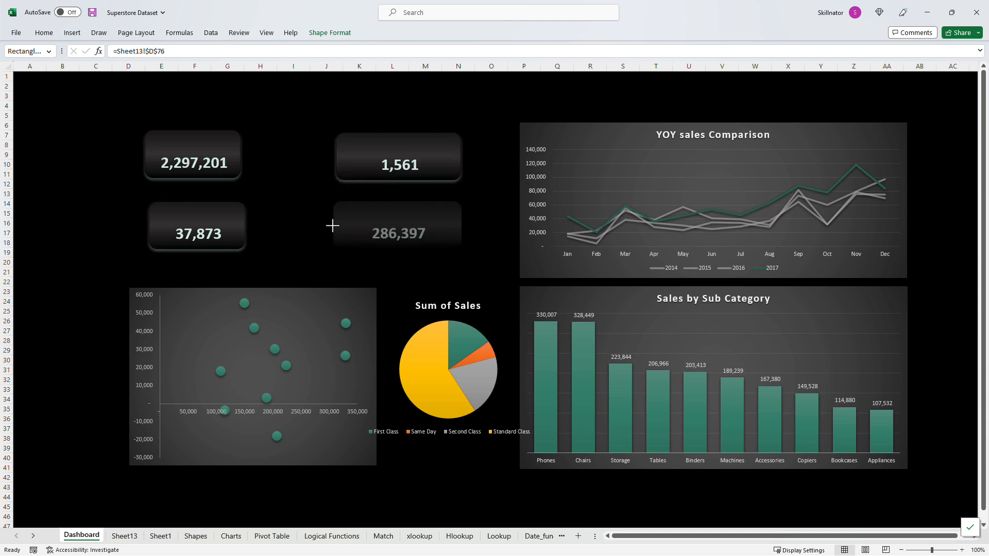
Increase the height of the 286,397 and 1,561 cards to about 2.88 cm
left_click_drag(397, 249, 397, 257)
left_click(398, 172)
left_click_drag(399, 132, 399, 124)
left_click(335, 194)
left_click(362, 223)
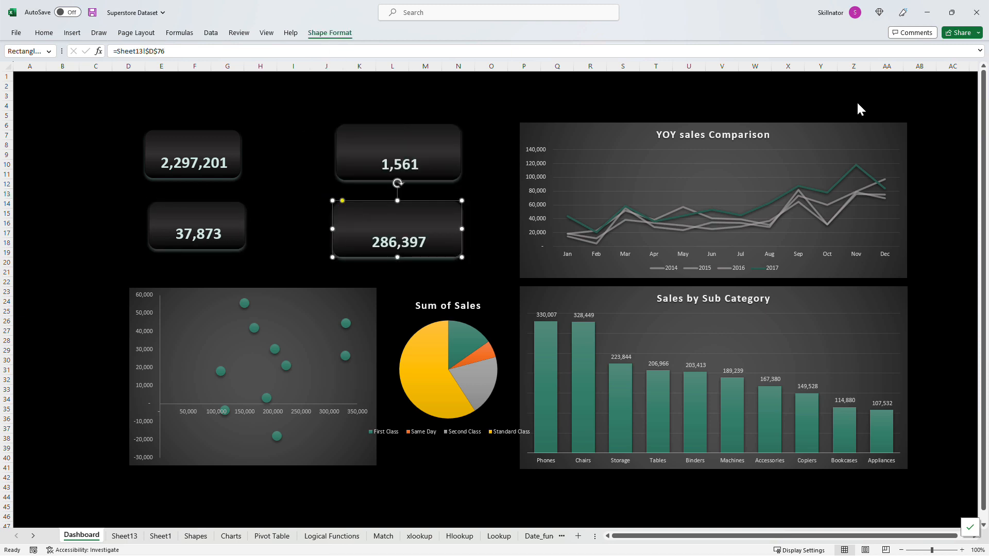
Set the 1,561 card's width to 6.3 cm
left_click(329, 33)
left_click(444, 150)
left_click(846, 68)
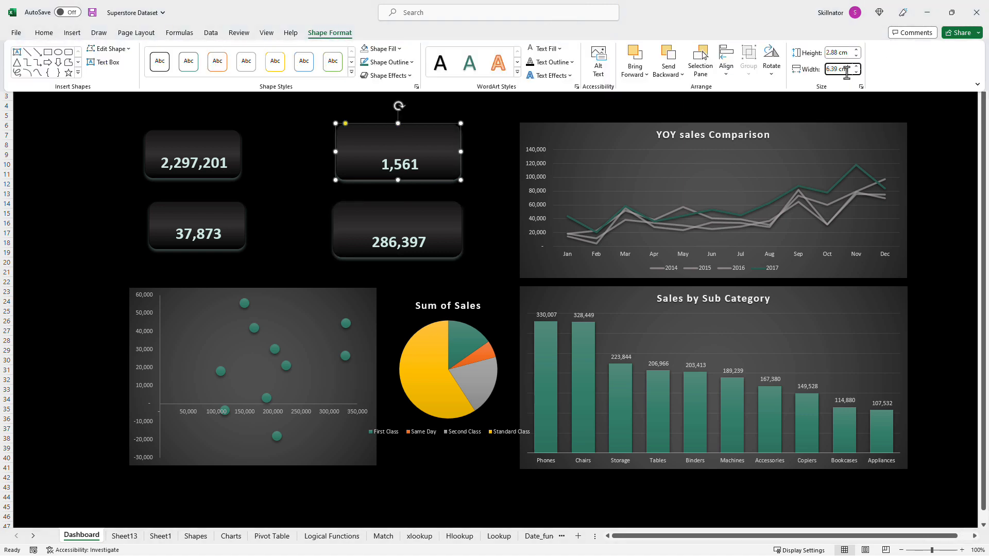
type("6.33")
key("Return")
Match the 1,561 card's width and height to the 286,397 card's size
left_click(424, 209)
left_click(338, 34)
left_click(385, 148)
left_click(330, 32)
left_click(845, 69)
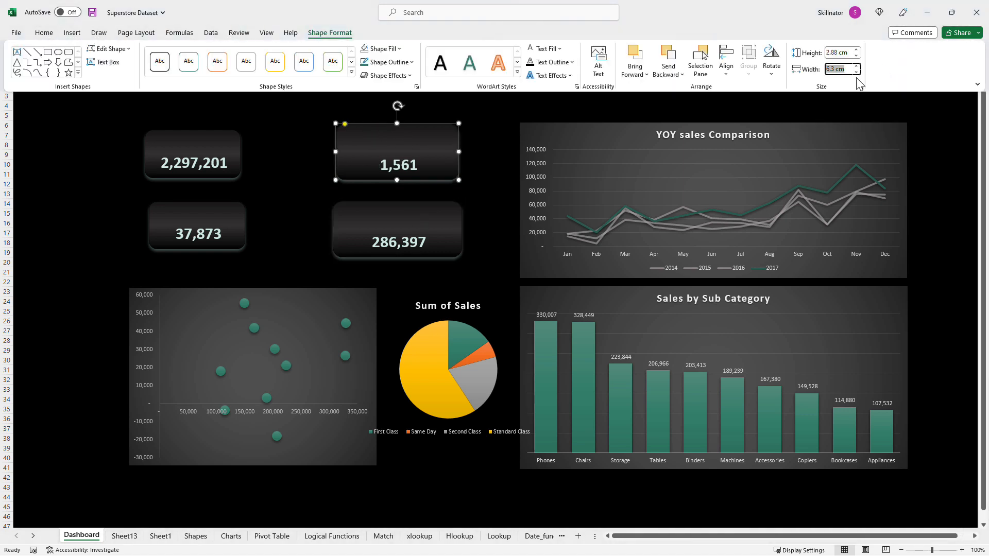
key("Return")
left_click(842, 53)
left_click(476, 192)
left_click(440, 210)
left_click(327, 35)
left_click(377, 129)
Resize the 2,297,201 card to a height of 2.89 cm and a width of 6.62 cm
left_click(293, 116)
left_click(228, 140)
left_click(330, 33)
type("88")
key("Return")
left_click(835, 69)
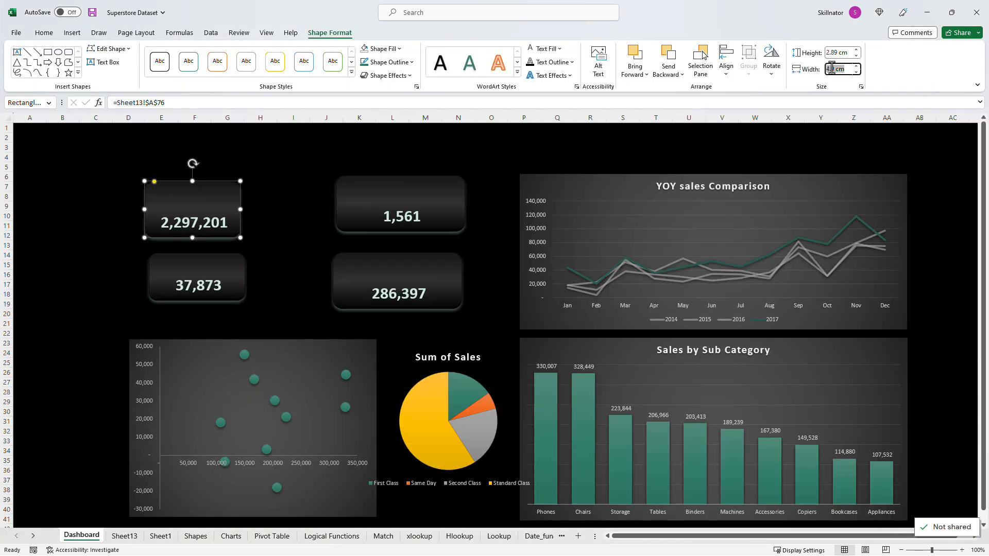
type("6.62")
key("Return")
Resize the 37,873 card to a width of 6.62 cm and a height of 2.88 cm
left_click(217, 266)
left_click(844, 70)
type("6.62")
key("Return")
left_click(840, 54)
type("2.88")
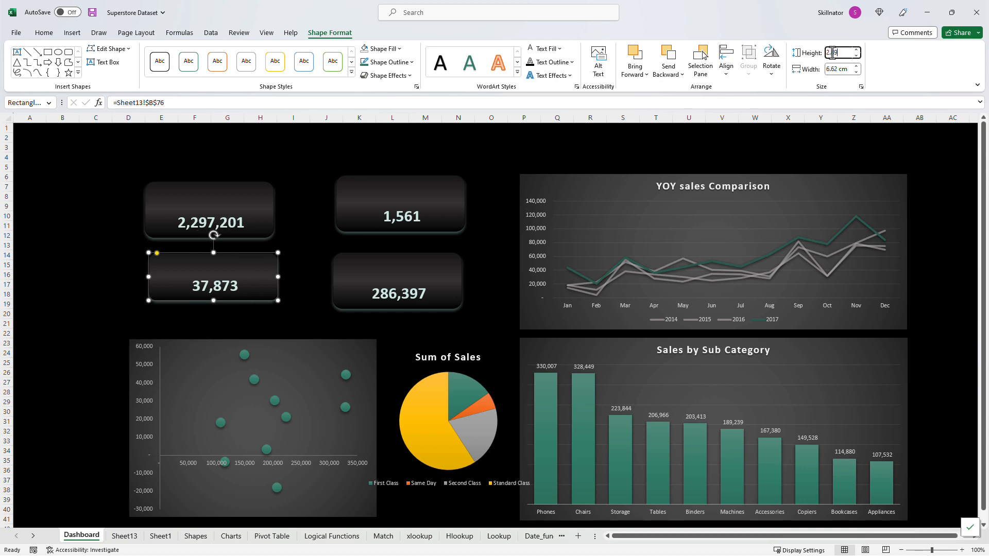
key("Return")
Align the two cards in each row of the KPI grid by their middles
left_click(257, 201)
left_click(381, 194, "ctrl")
left_click(412, 267)
left_click(249, 267, "ctrl")
left_click(725, 61)
left_click(762, 148)
Align the 1,561 and 286,397 cards by their right edges and the 2,297,201 and 37,873 cards by their left edges
left_click(405, 192)
left_click(410, 267, "ctrl")
left_click(726, 61)
left_click(766, 118)
left_click(249, 262, "ctrl")
left_click(725, 60)
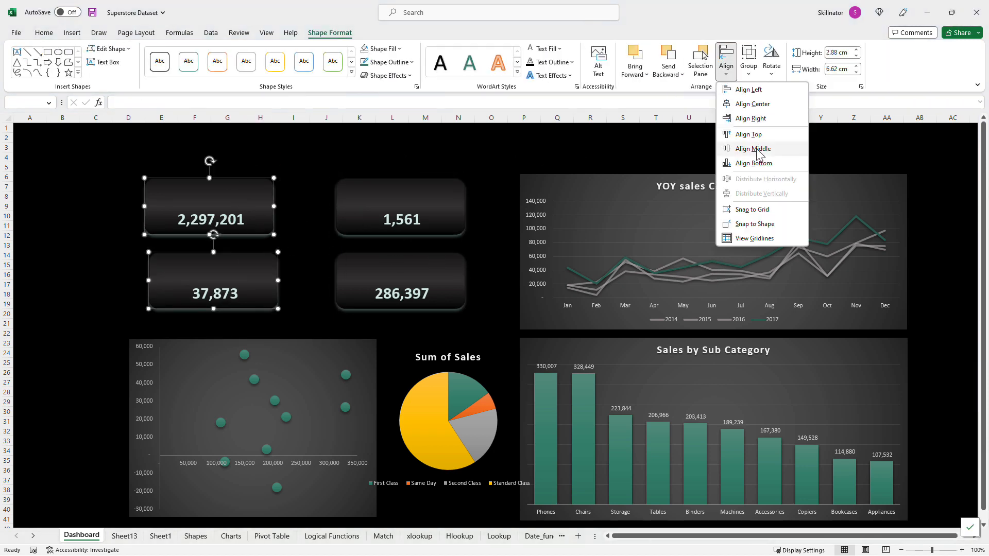
left_click(754, 92)
Paste the Years and Segment slicers and place them beside the KPI cards and the scatter chart
left_click(96, 196)
double_click(44, 33)
left_click(44, 145)
key("ctrl+v")
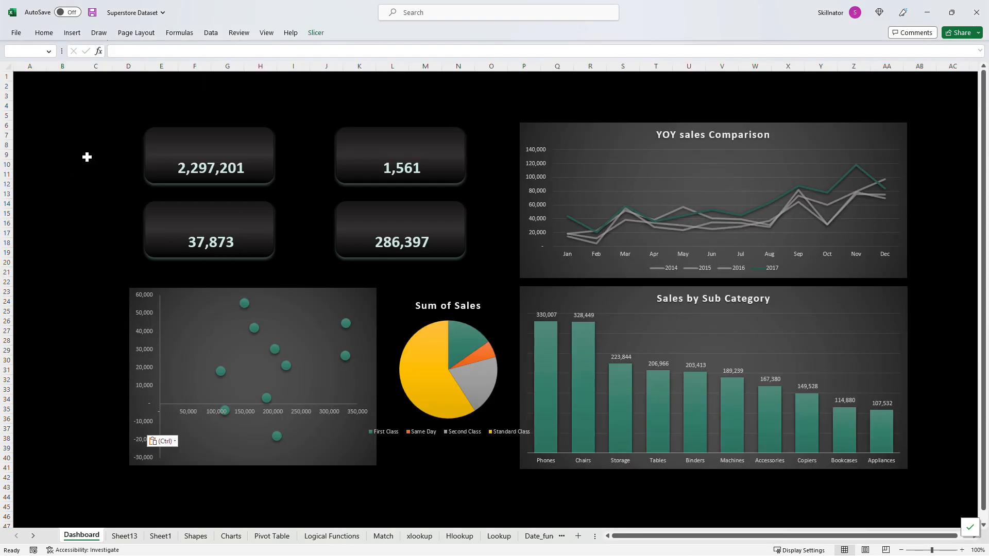
left_click_drag(114, 198, 119, 199)
left_click(96, 458)
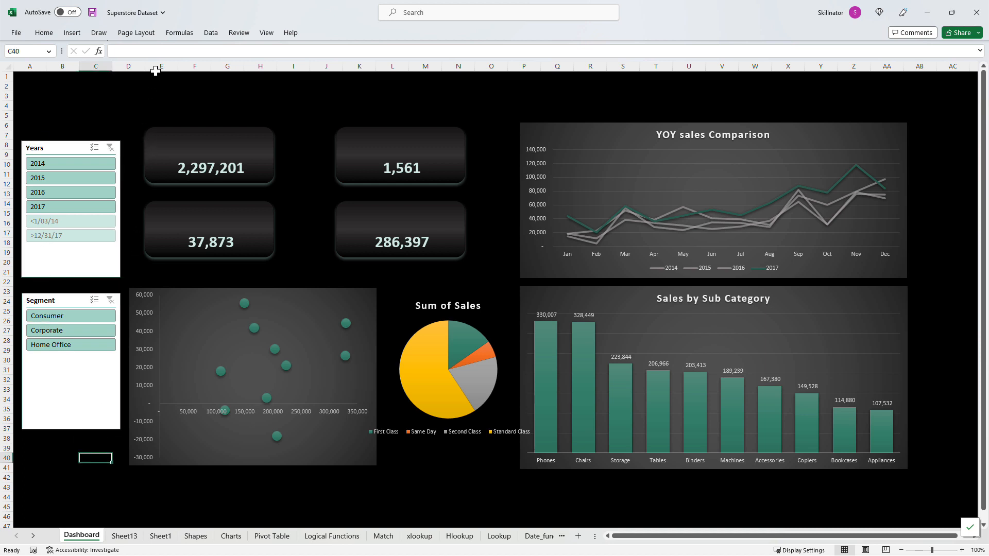
Duplicate the light-green slicer style from the Years slicer and name the copy CustomSlicer
left_click(67, 148)
left_click(316, 33)
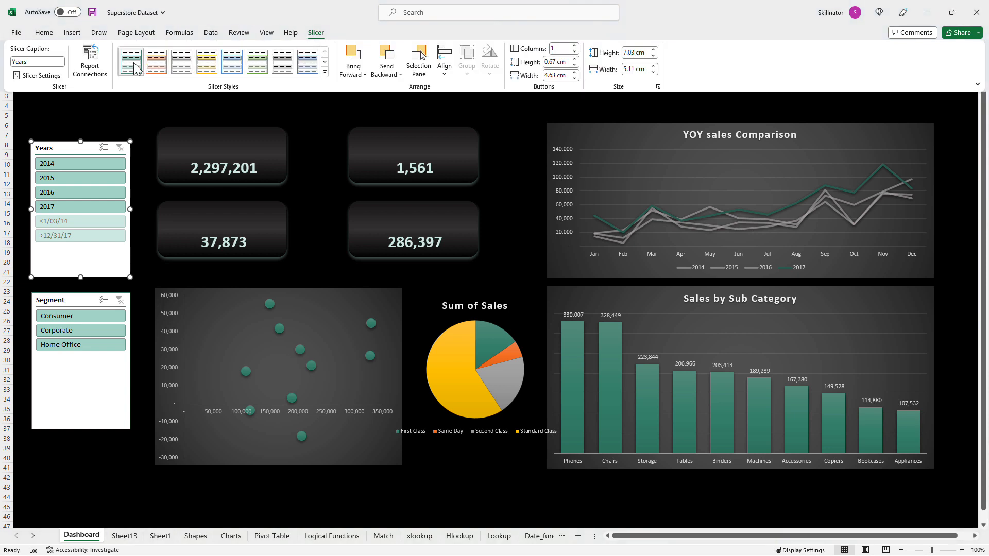
right_click(136, 67)
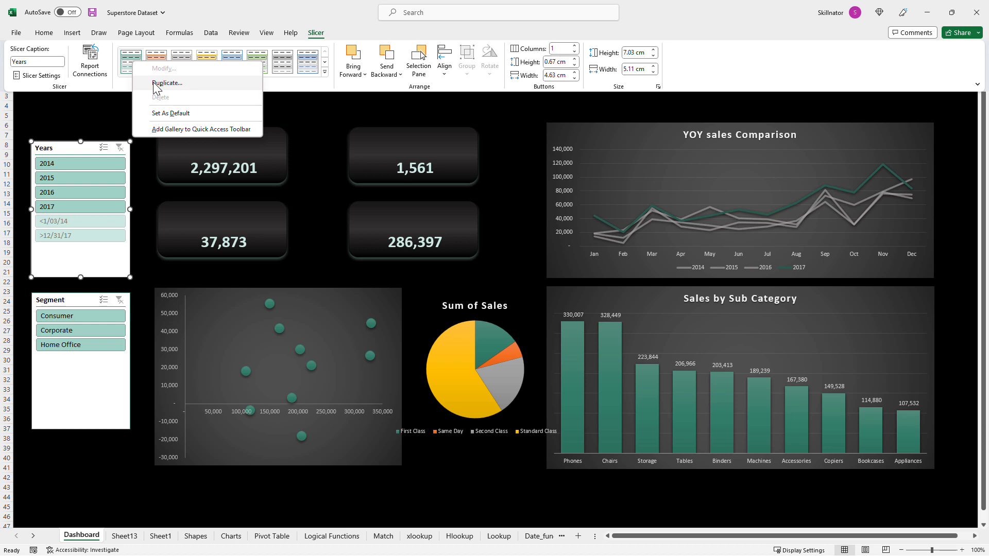
left_click(154, 84)
type("CustomSlicer")
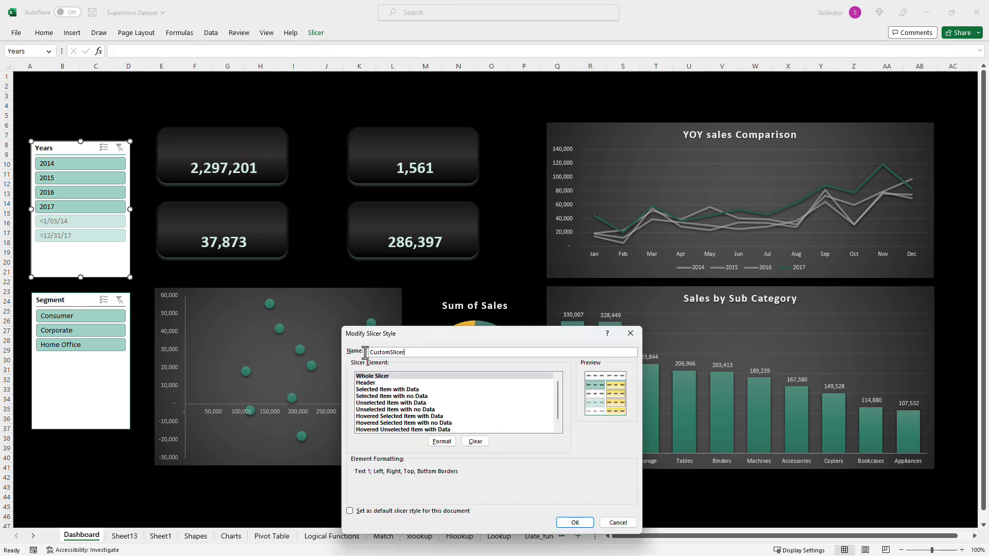
Format the whole-slicer element of CustomSlicer with no border and a black fill
left_click(441, 442)
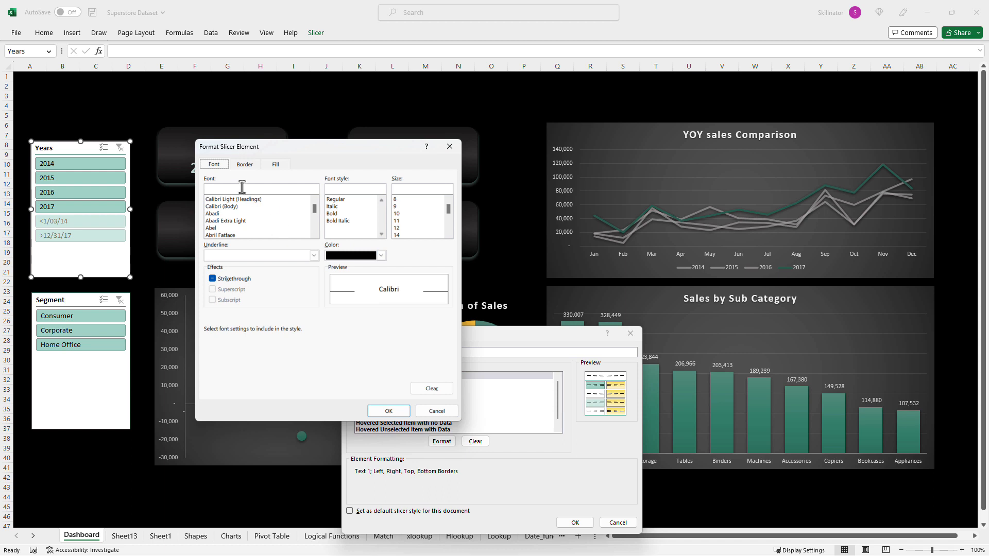
left_click(246, 170)
left_click(317, 196)
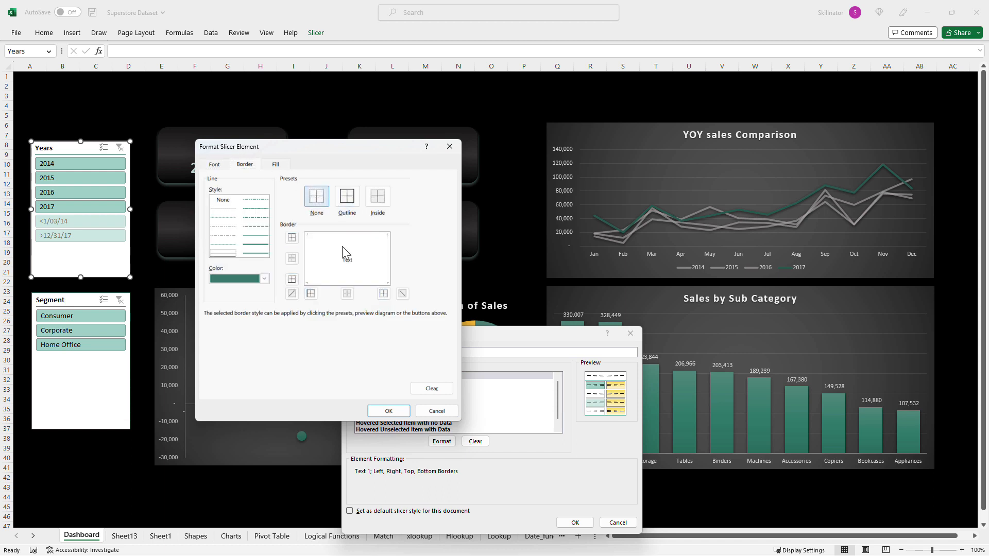
left_click(277, 165)
left_click(222, 200)
left_click(388, 410)
left_click(404, 413)
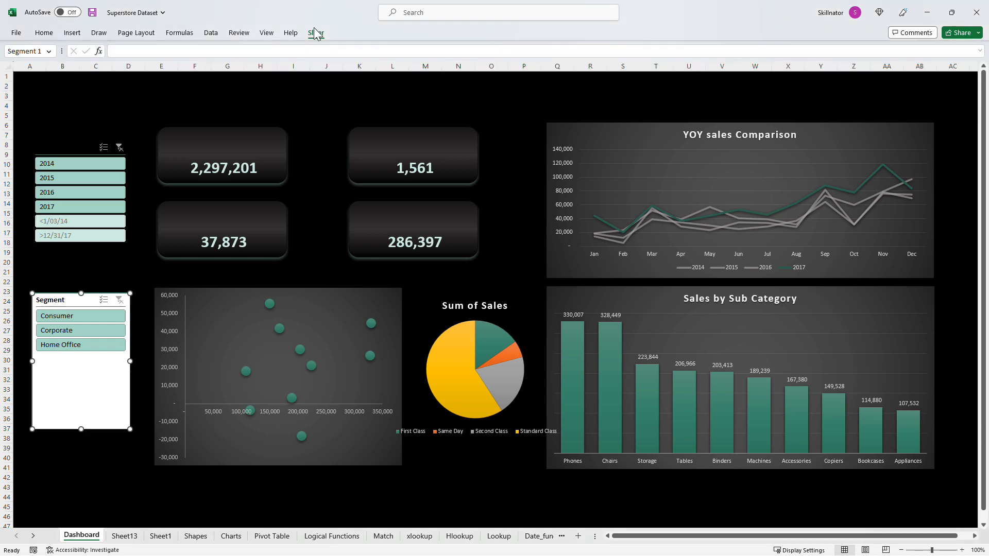
Apply the custom black slicer style to the Segment slicer
left_click(316, 33)
left_click(131, 61)
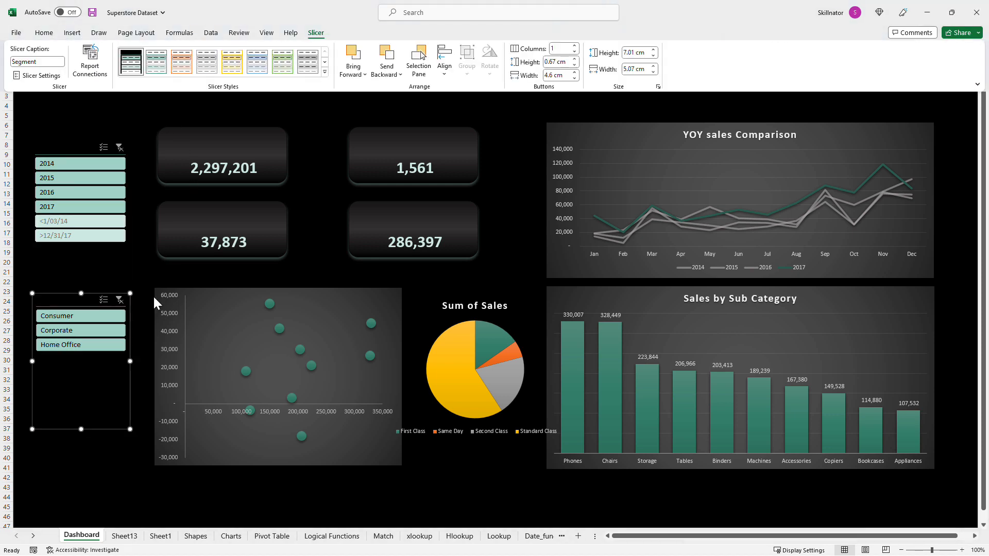
key("ctrl+F1")
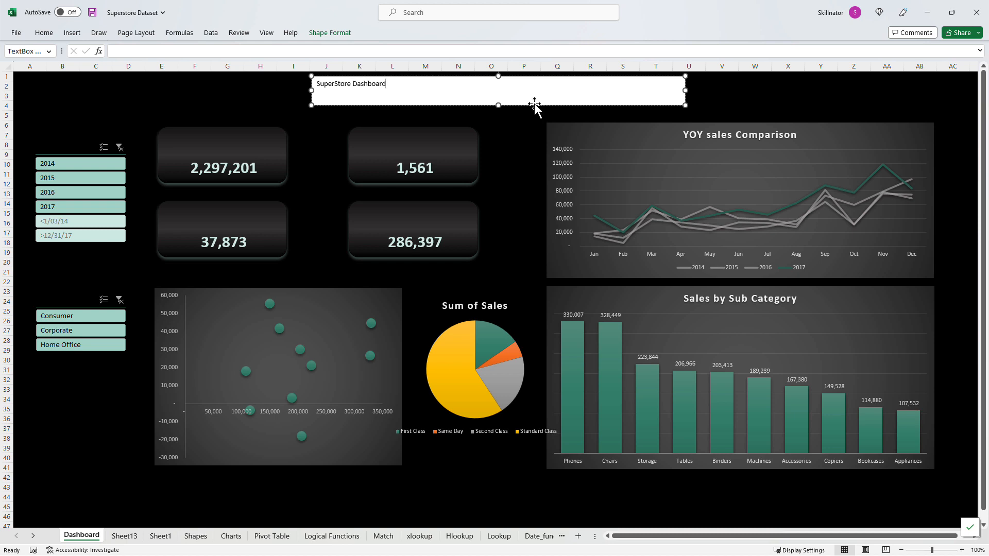
Fill the SuperStore Dashboard title text box with black
left_click(325, 32)
left_click(381, 48)
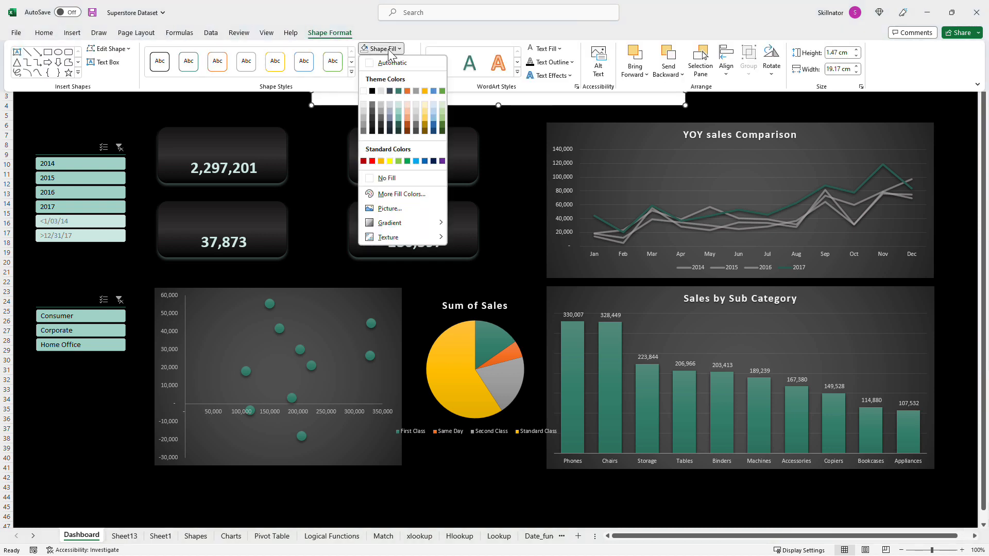
left_click(371, 91)
Format the dashboard title as centred, bold, light-green text at size 40
left_click(44, 33)
left_click(268, 52)
left_click(268, 69)
left_click(227, 69)
left_click(133, 69)
double_click(221, 52)
double_click(221, 52)
left_click(261, 113)
left_click(262, 97)
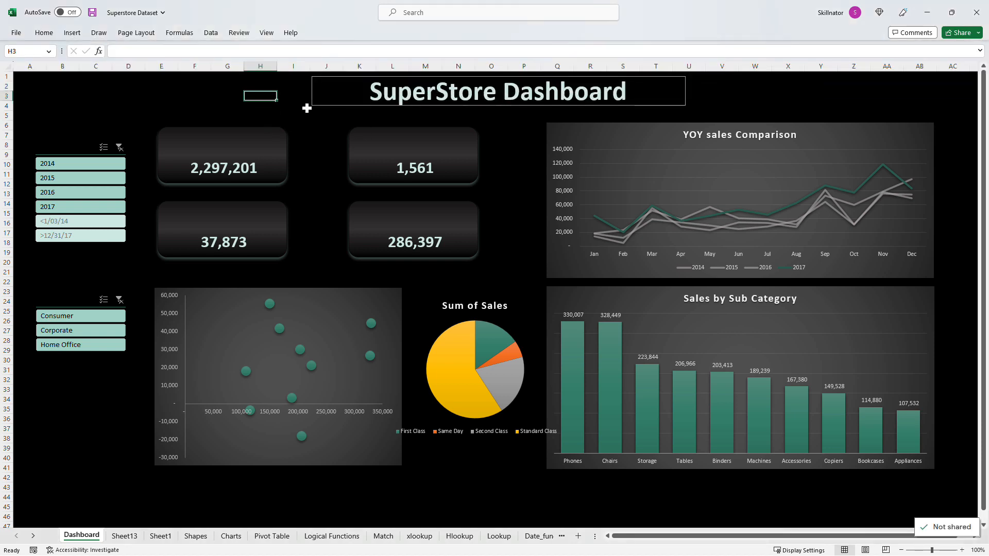
Remove the outline from the SuperStore Dashboard title text box
left_click(307, 108)
left_click(330, 33)
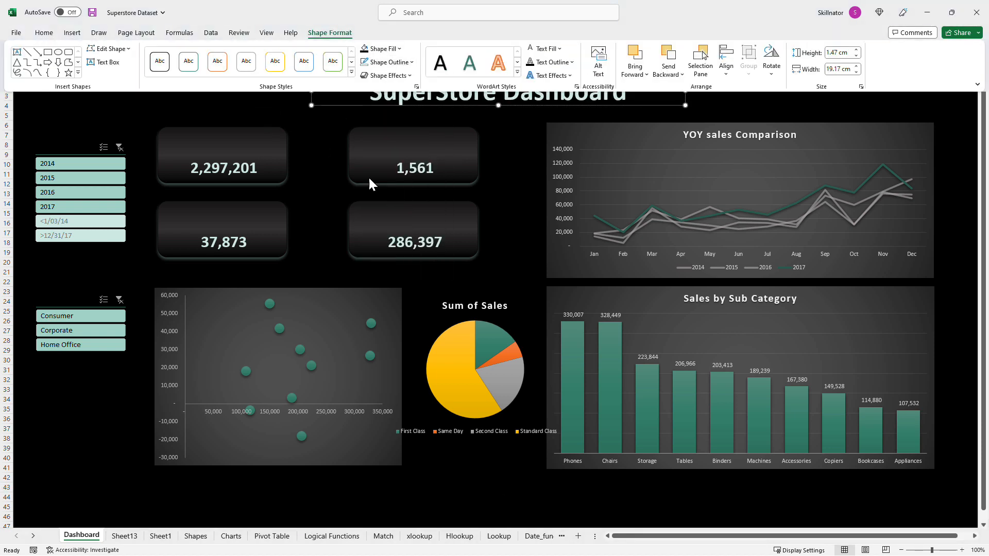
left_click(392, 194)
key("Escape")
Test the Years slicer with 2014 and 2015, and clear its filter
left_click(101, 165)
left_click(101, 178)
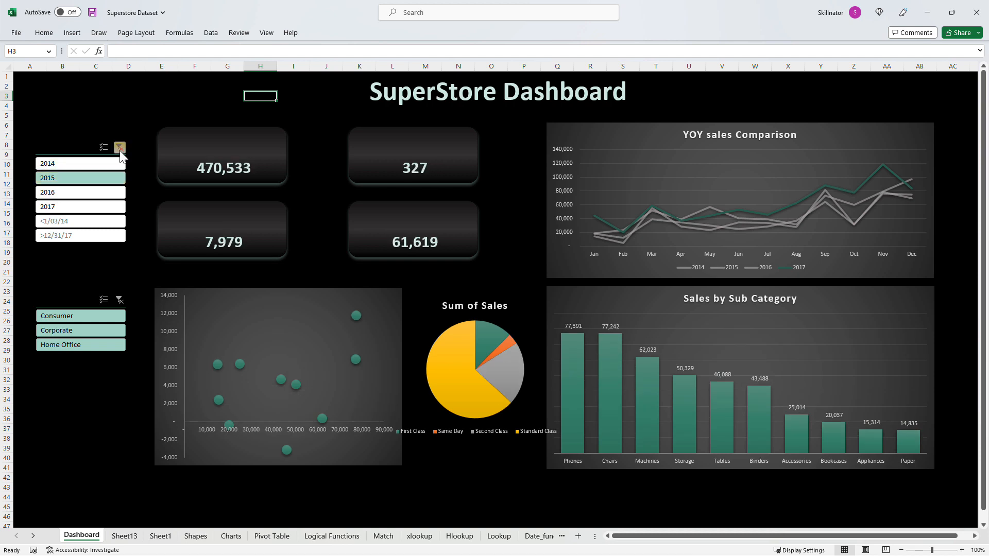
left_click(119, 148)
Copy the title text box over the upper KPI cards and change its text to Sales
left_click(379, 107)
left_click_drag(378, 107, 471, 157)
type("Sales")
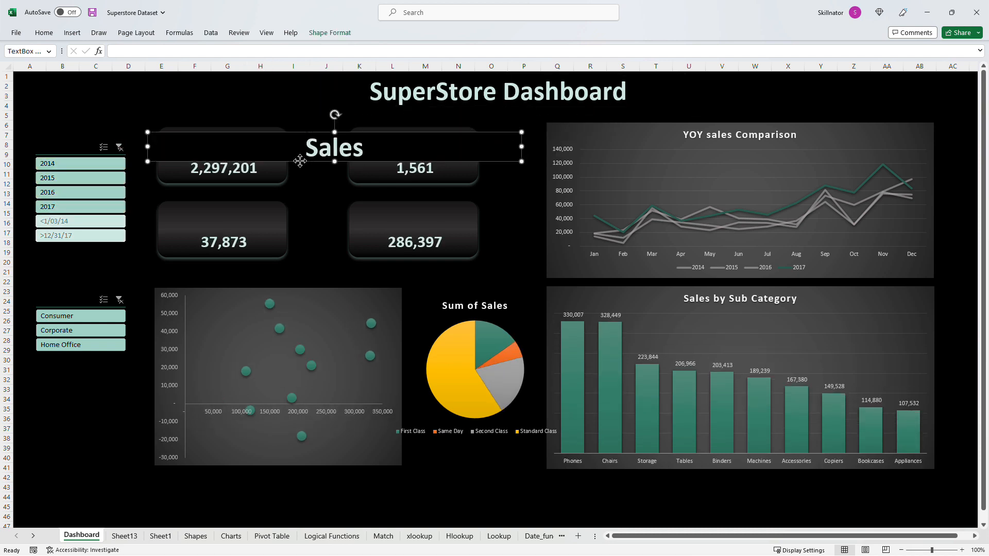
Format the Sales label as white, non-bold text at size 12
left_click(330, 32)
left_click(46, 32)
left_click(210, 52)
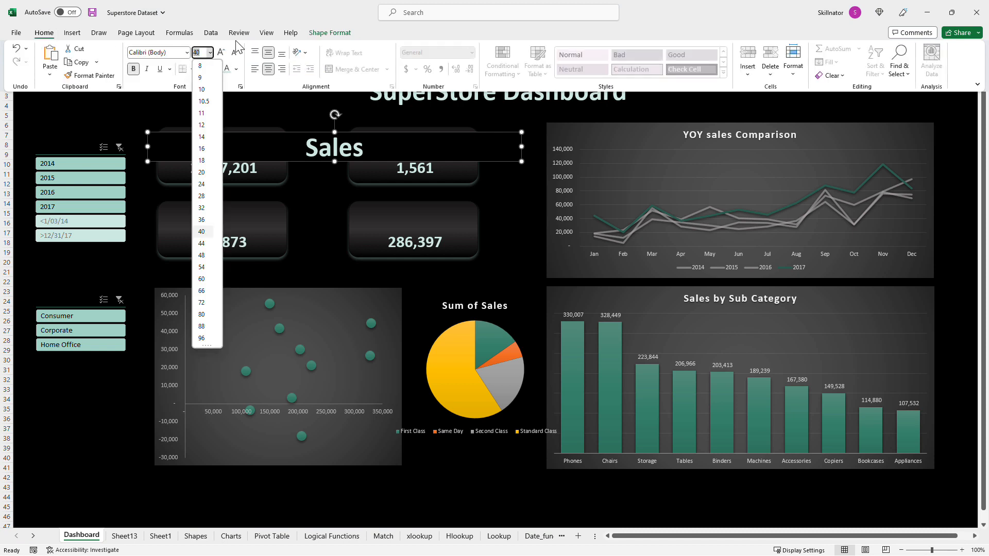
left_click(201, 125)
left_click(513, 149)
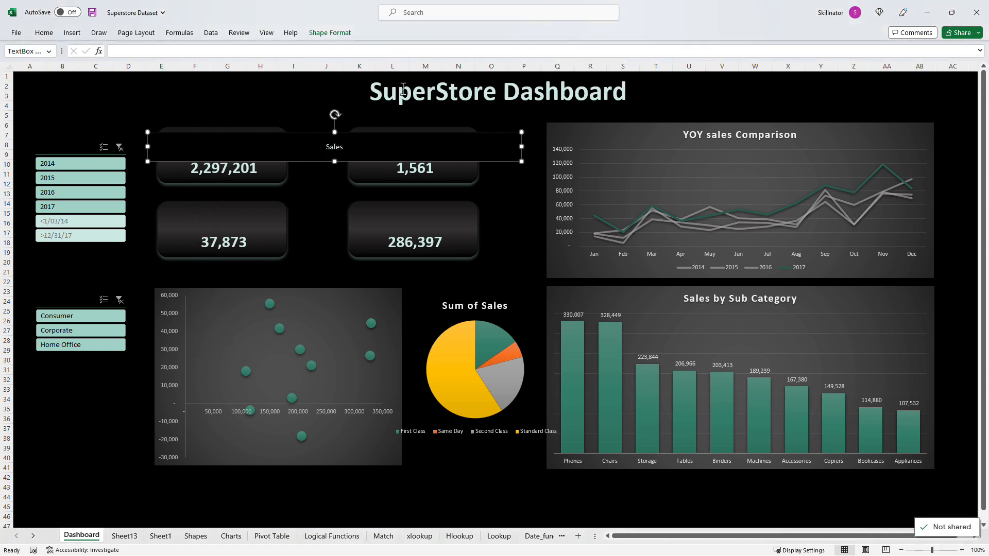
Remove the Sales label's fill and narrow it to fit inside the 2,297,201 card
left_click(330, 32)
left_click(381, 45)
left_click(384, 177)
left_click(524, 152)
left_click_drag(522, 148, 285, 149)
left_click_drag(148, 147, 157, 149)
left_click(219, 149)
Duplicate the Sales label onto the other three cards, labelling 1,561 Discount, 37,873 Quantity and 286,397 Profit
key("ctrl+d")
left_click_drag(238, 168, 427, 161)
key("ctrl+d")
left_click_drag(548, 161, 162, 237)
left_click_drag(284, 217, 287, 214)
key("ctrl+d")
left_click_drag(87, 283, 435, 211)
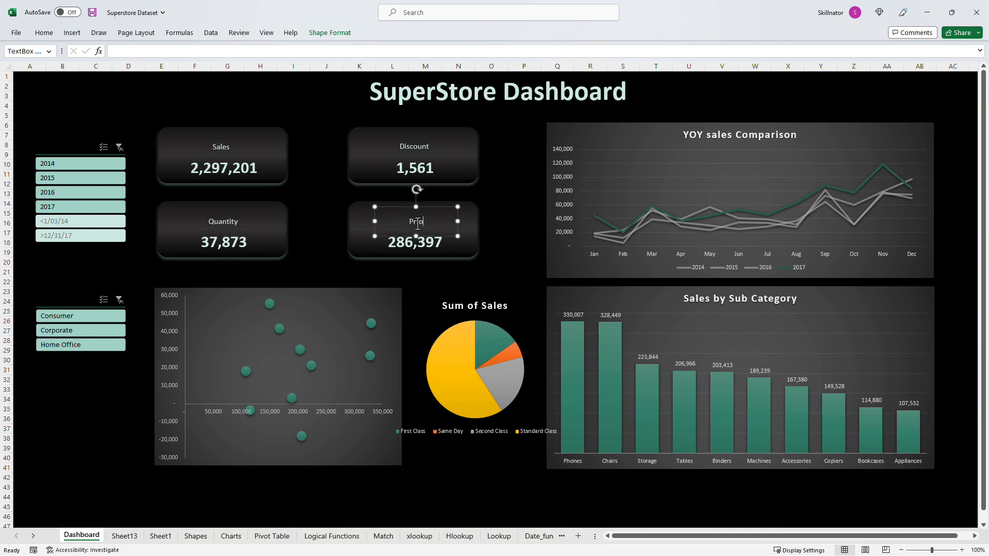
left_click(521, 199)
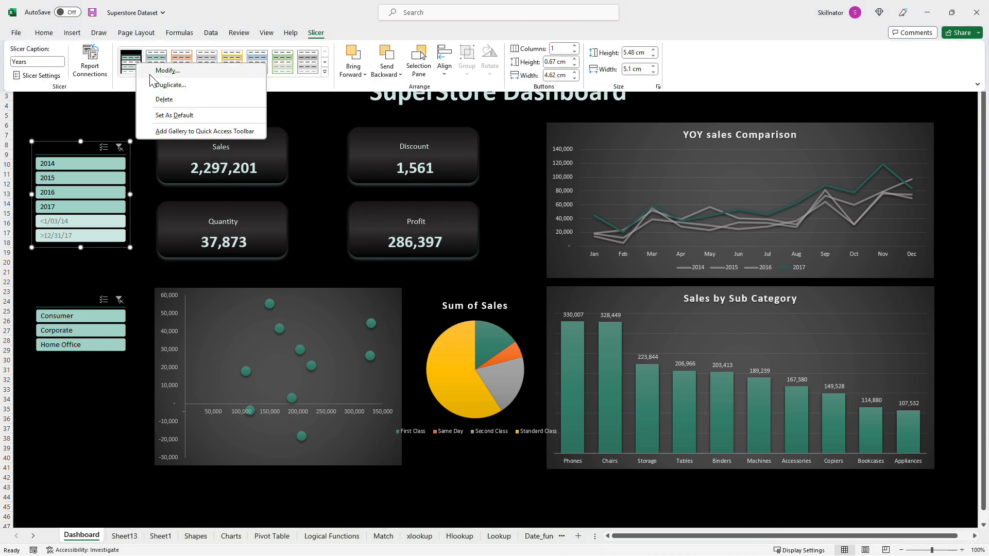
Try a dark-green pattern colour for selected items in the custom slicer style and test it by filtering to 2014
left_click(161, 71)
left_click(246, 283)
left_click(270, 335)
left_click(313, 121)
left_click(262, 193)
left_click(274, 339)
left_click(403, 416)
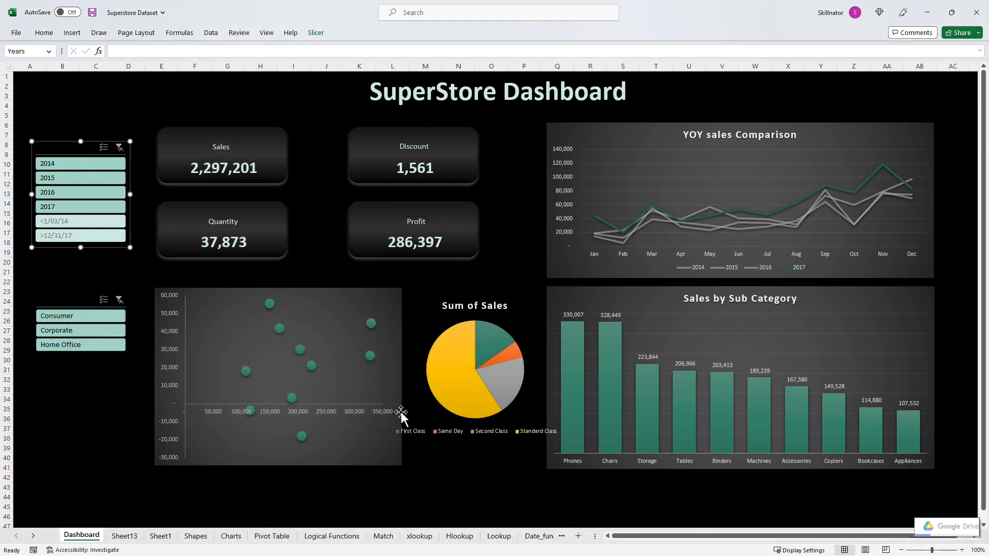
left_click(78, 163)
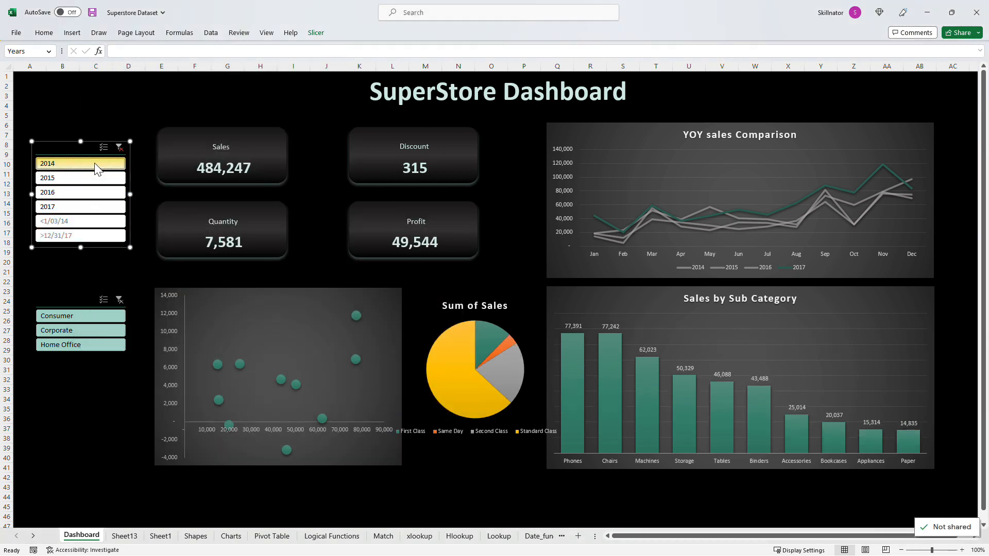
Set a dark-green background for selected items with data in the custom slicer style, and clear the Years filter
left_click(315, 36)
right_click(135, 63)
left_click(160, 82)
left_click(248, 283)
left_click(270, 335)
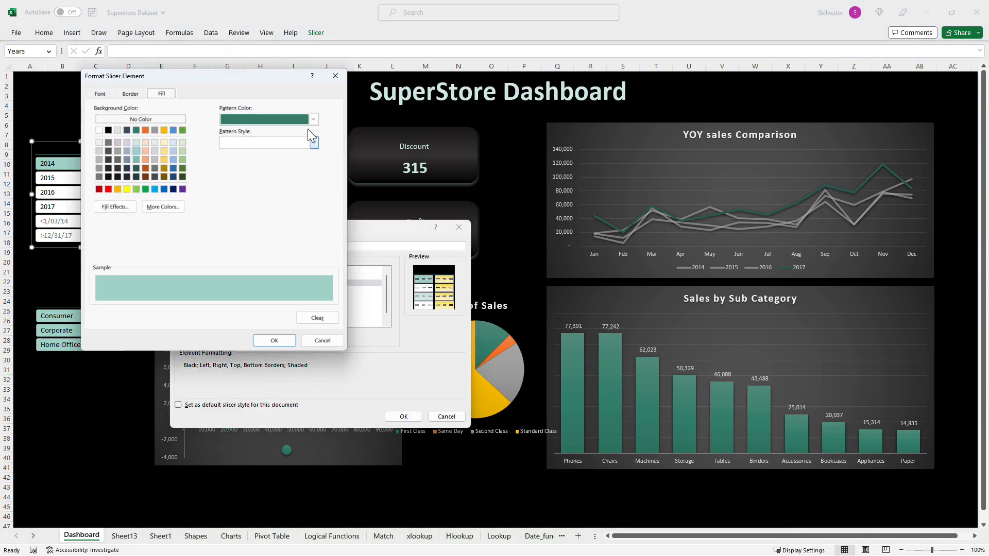
left_click(136, 130)
left_click(274, 340)
left_click(403, 416)
left_click(120, 147)
left_click(260, 105)
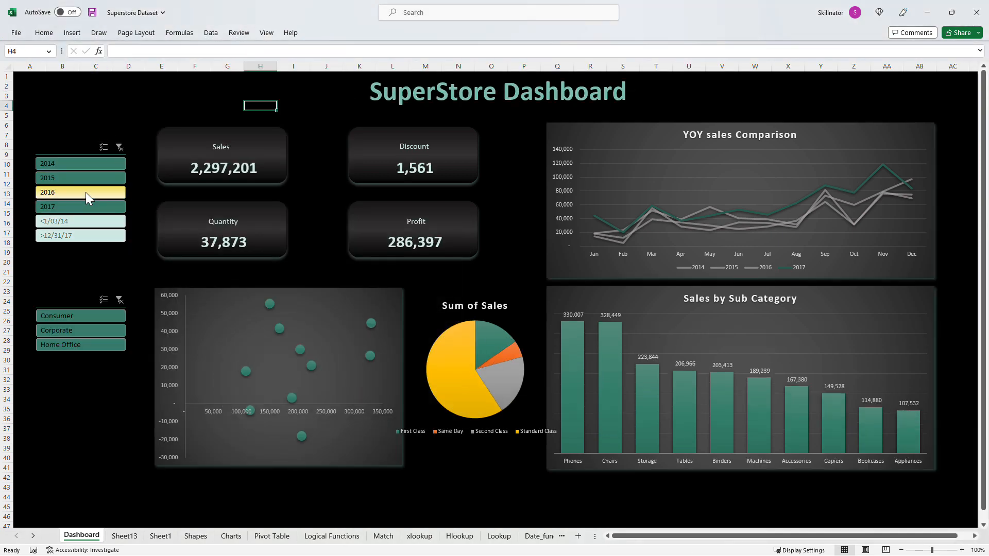
Check how the cards and charts respond to the years 2014, 2015 and 2016
left_click(85, 164)
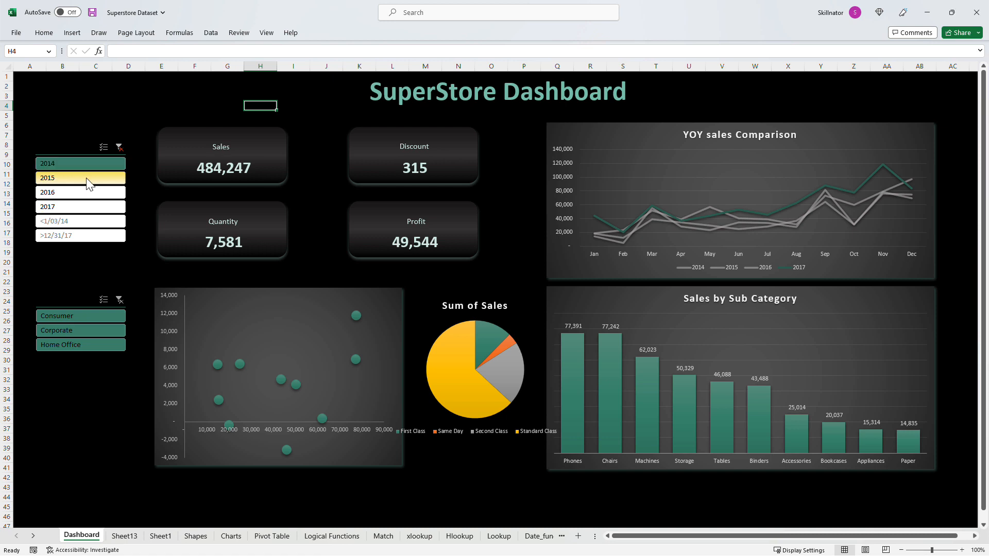
left_click(87, 180)
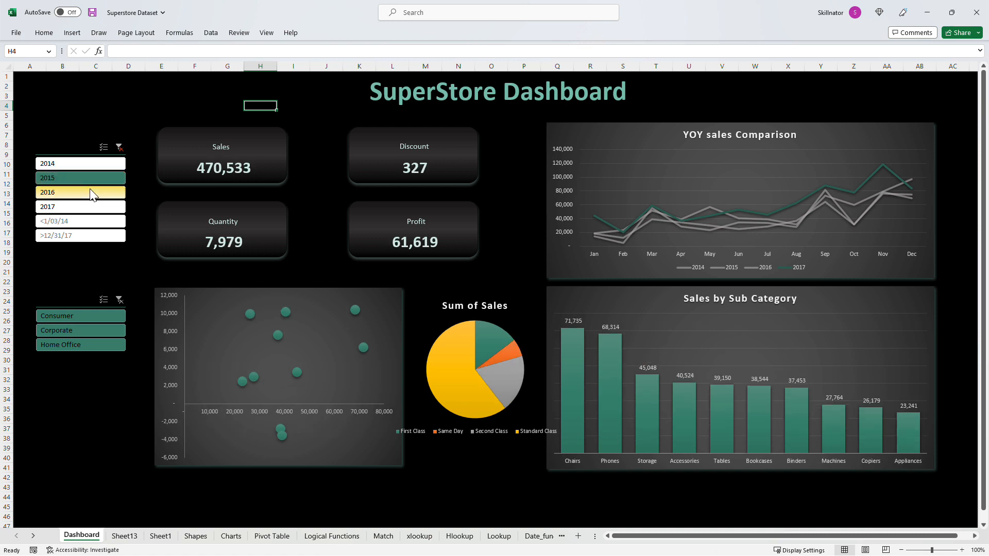
left_click(92, 193)
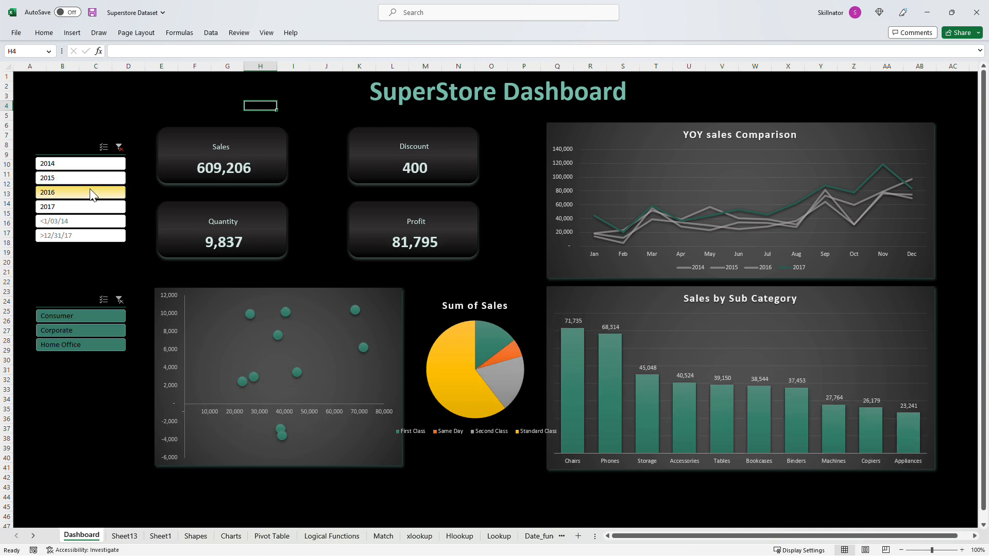
Check the dashboard for the Consumer, Corporate and Home Office segments, and clear the Segment filter
left_click(94, 314)
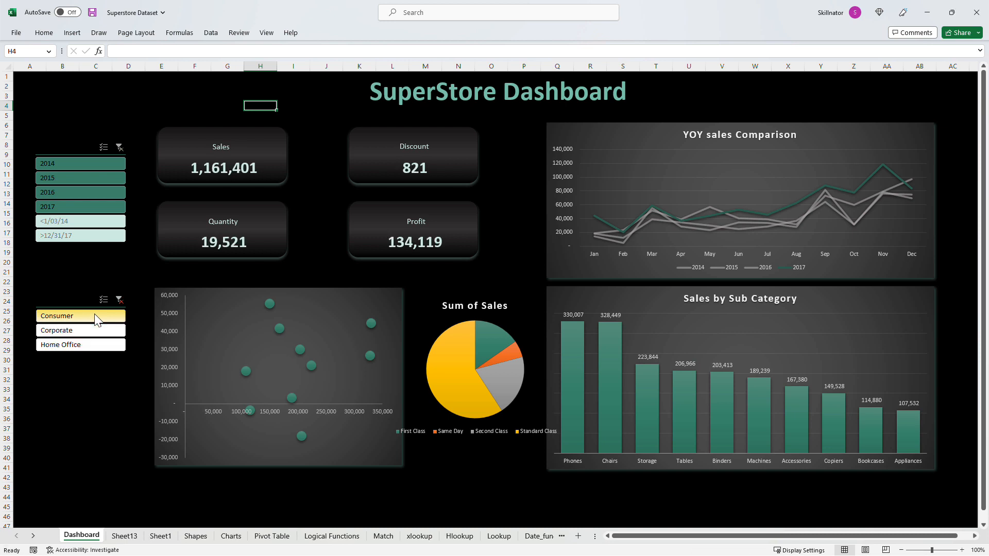
left_click(99, 334)
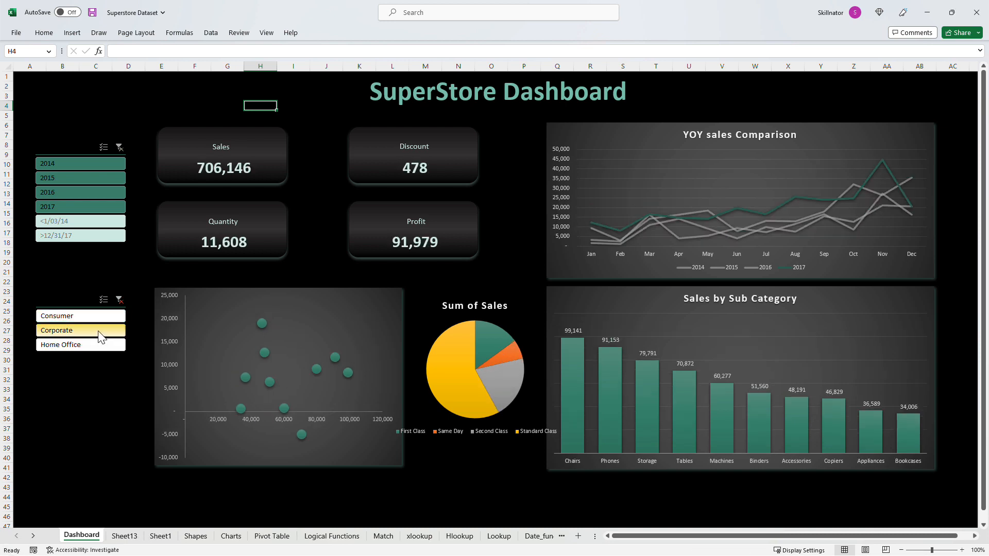
left_click(98, 344)
left_click(119, 299)
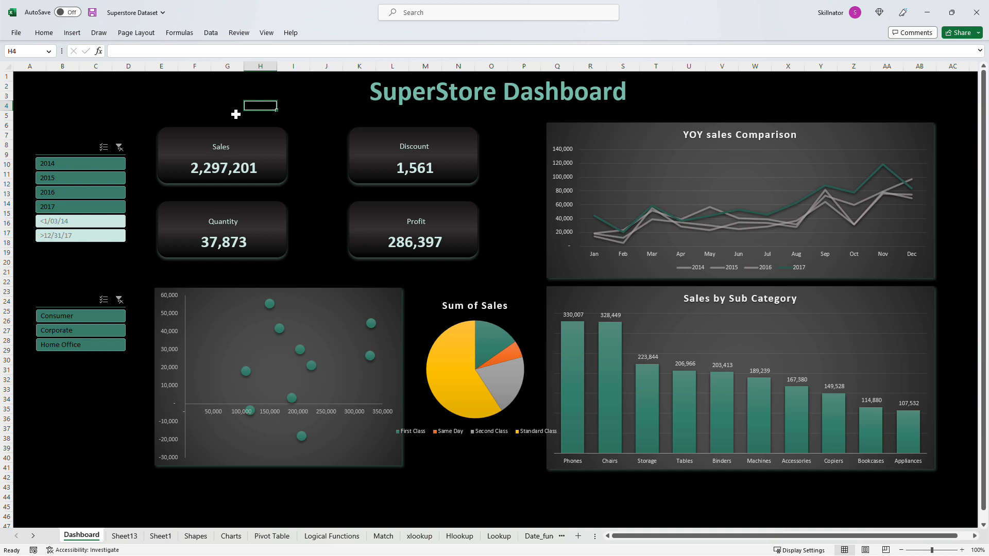
left_click(453, 359)
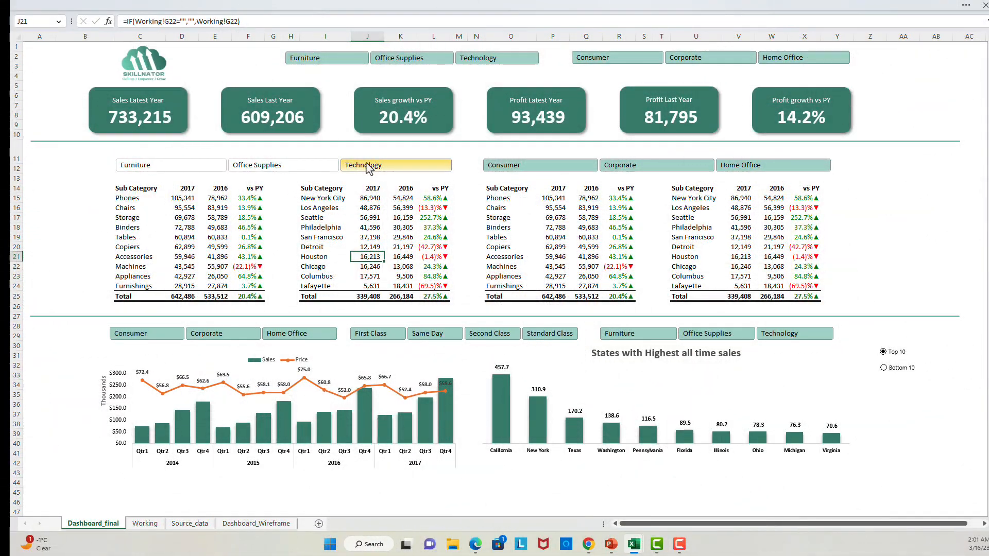
On the Dashboard_final sheet, view the first pair of tables by Technology, Office Supplies and Furniture, and restore all categories
left_click(346, 164)
left_click(283, 166)
left_click(193, 165)
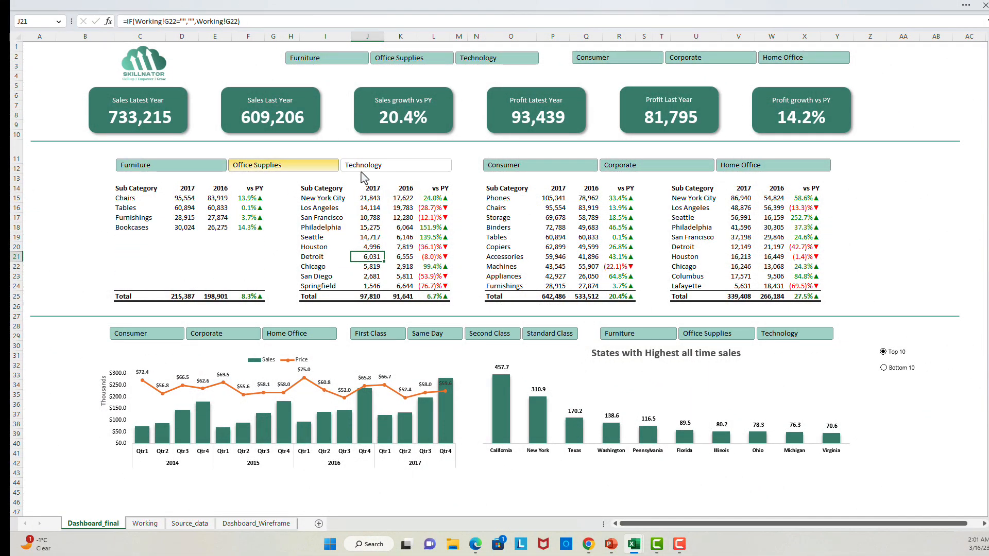
left_click(362, 168, "shift")
View the lower charts by each product category, restore all categories, and switch the states chart to Bottom 10 and back to Top 10
left_click(810, 337)
left_click(713, 335)
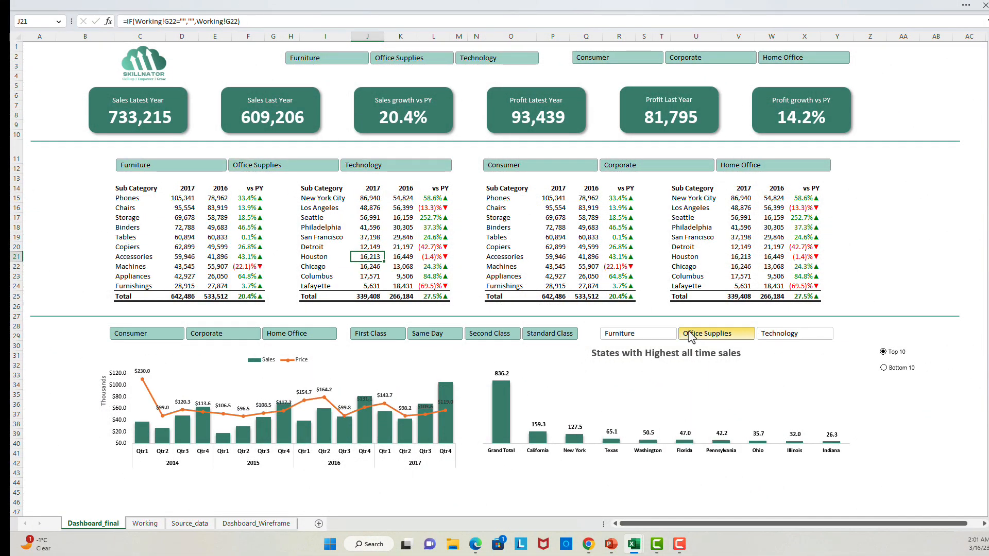
left_click(634, 334)
left_click(783, 336, "shift")
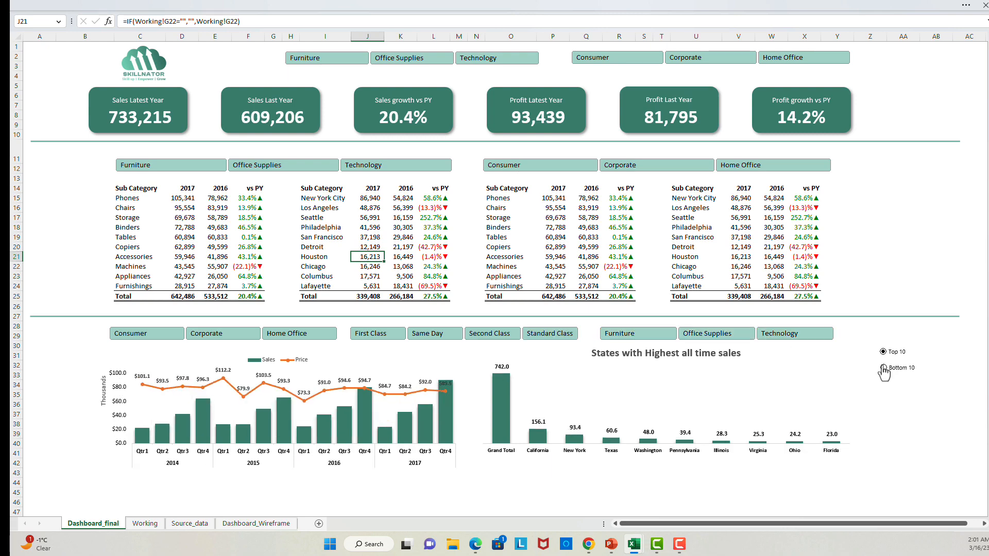
left_click(884, 368)
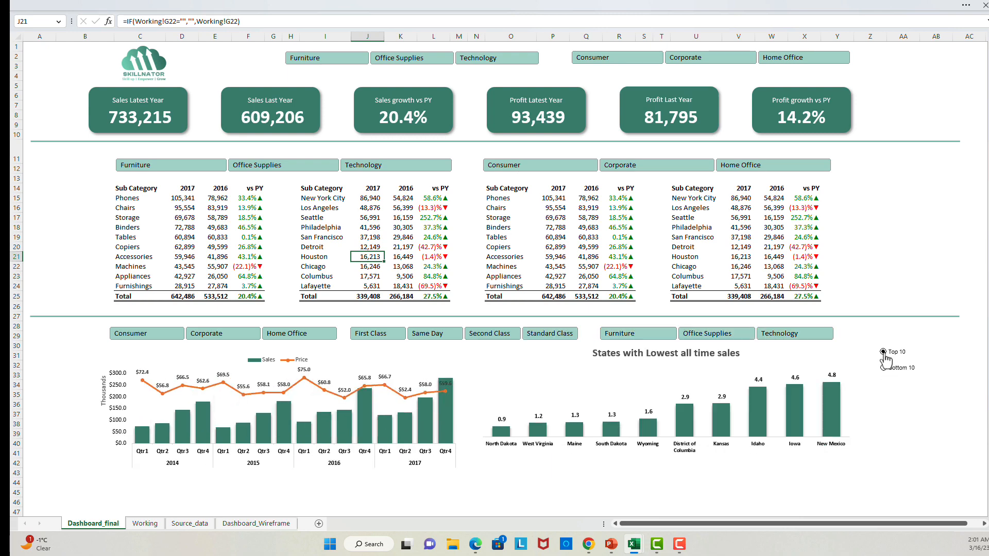
left_click(884, 352)
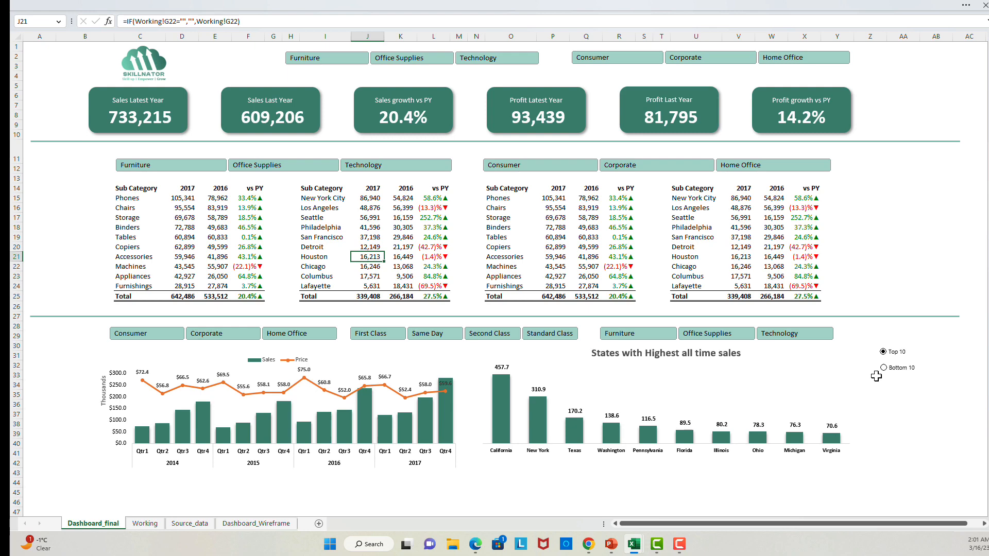